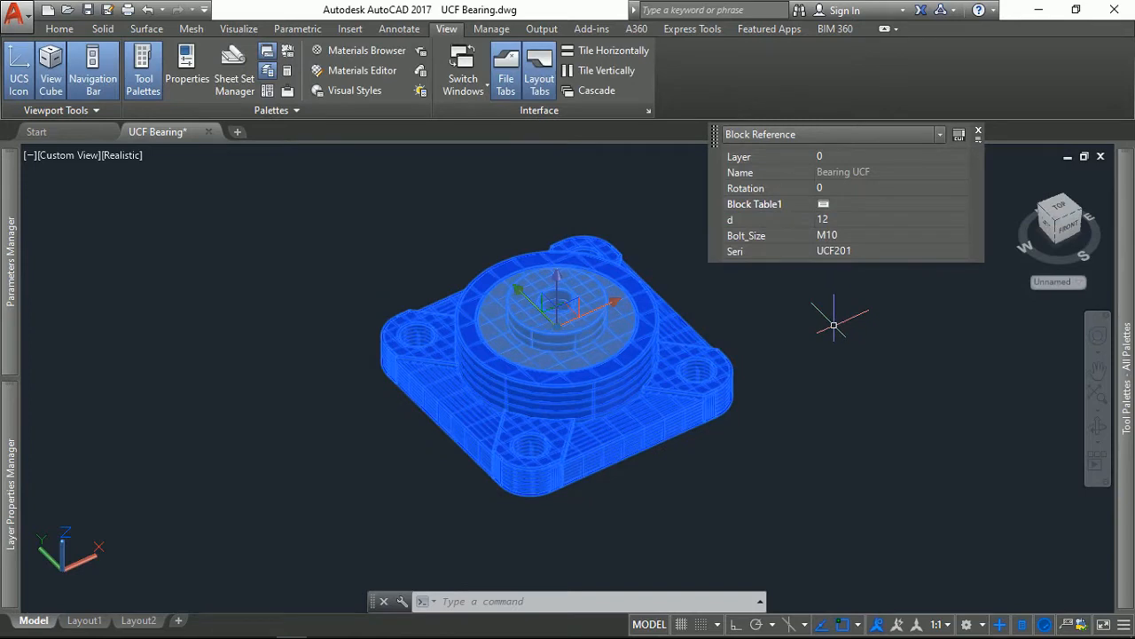
# Step: Switch the bearing block to the size row with d 35 and L 117 in its block properties table
pyautogui.press('Escape')
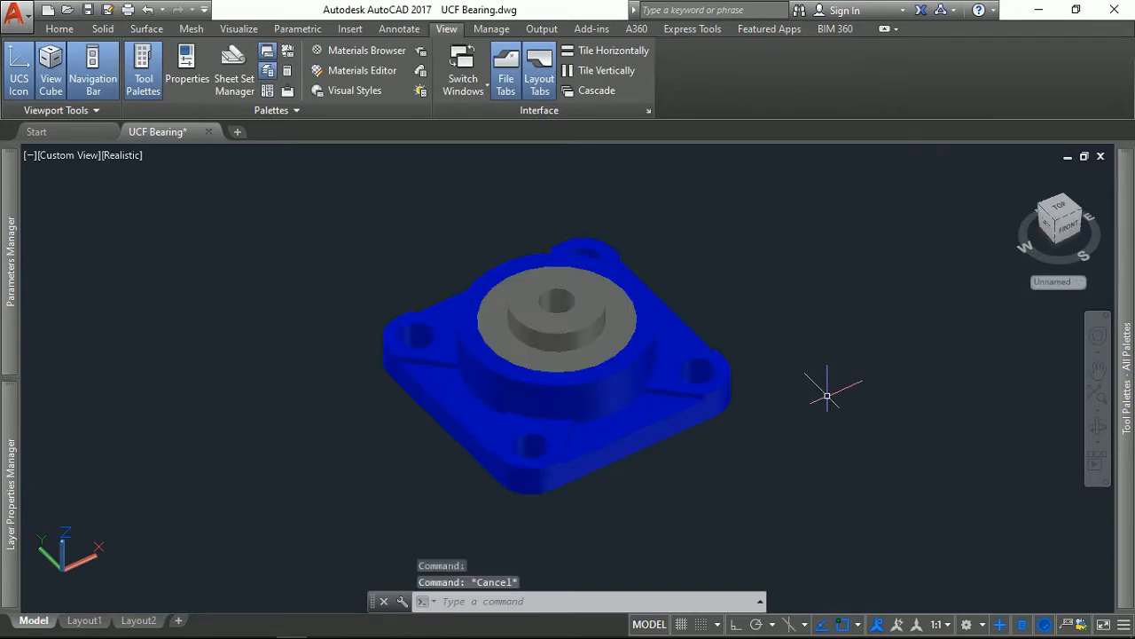
pyautogui.scroll(2, 568, 244)
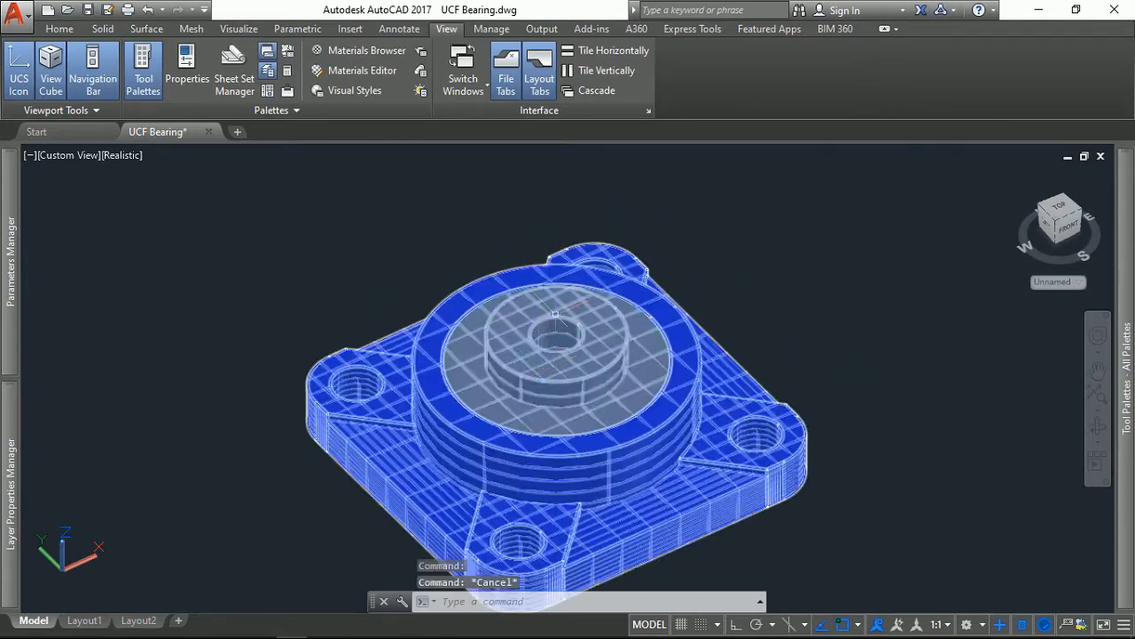
pyautogui.click(551, 380)
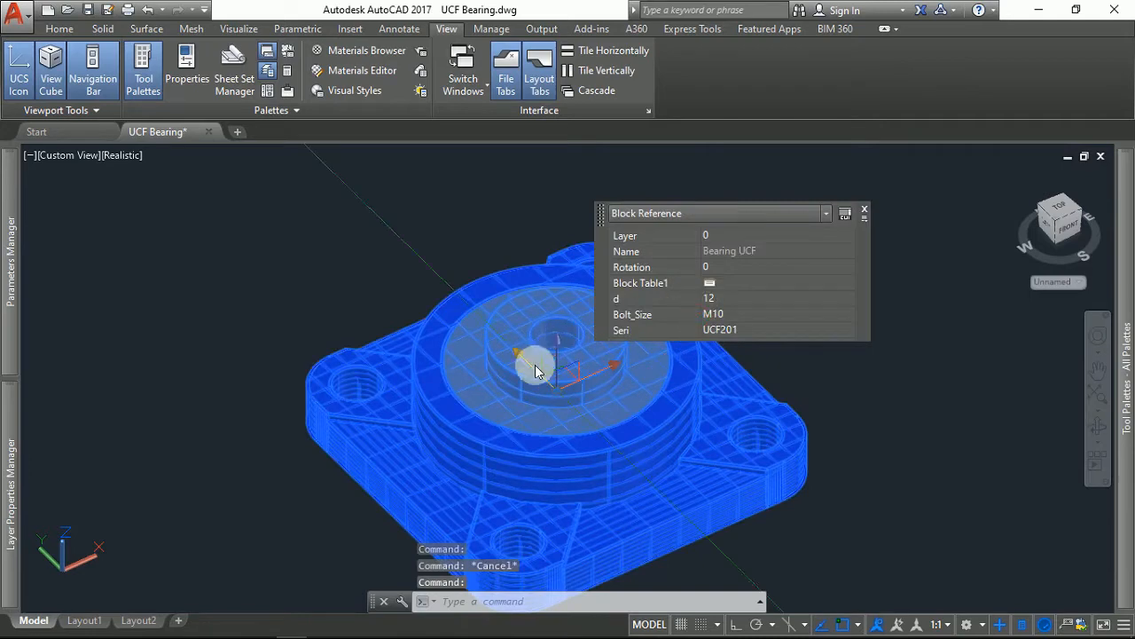
pyautogui.click(715, 284)
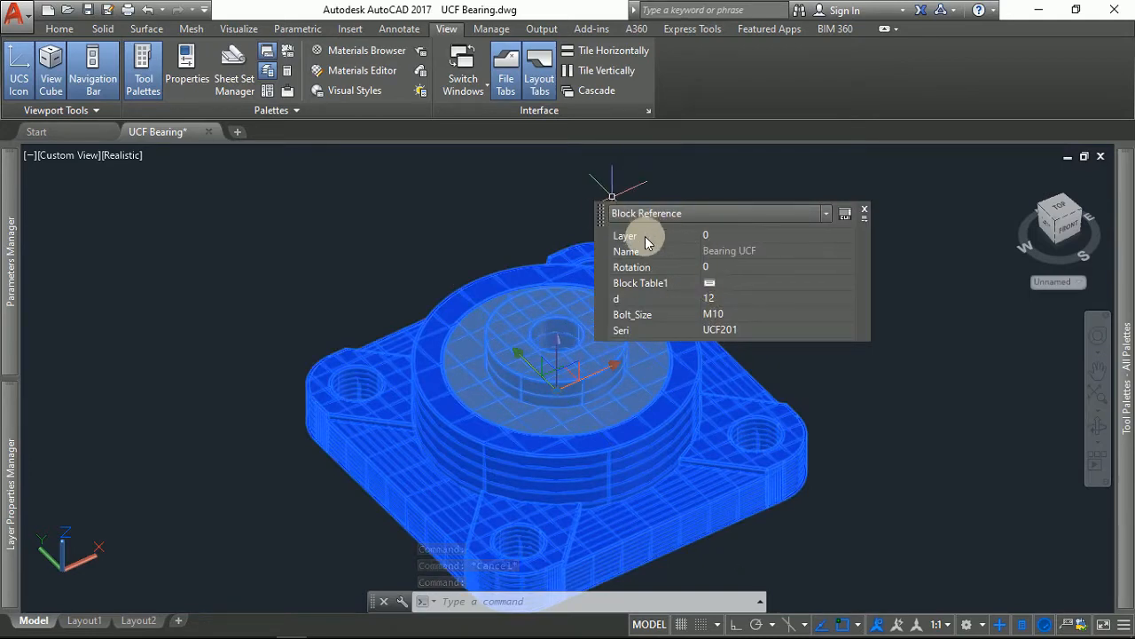
pyautogui.click(710, 285)
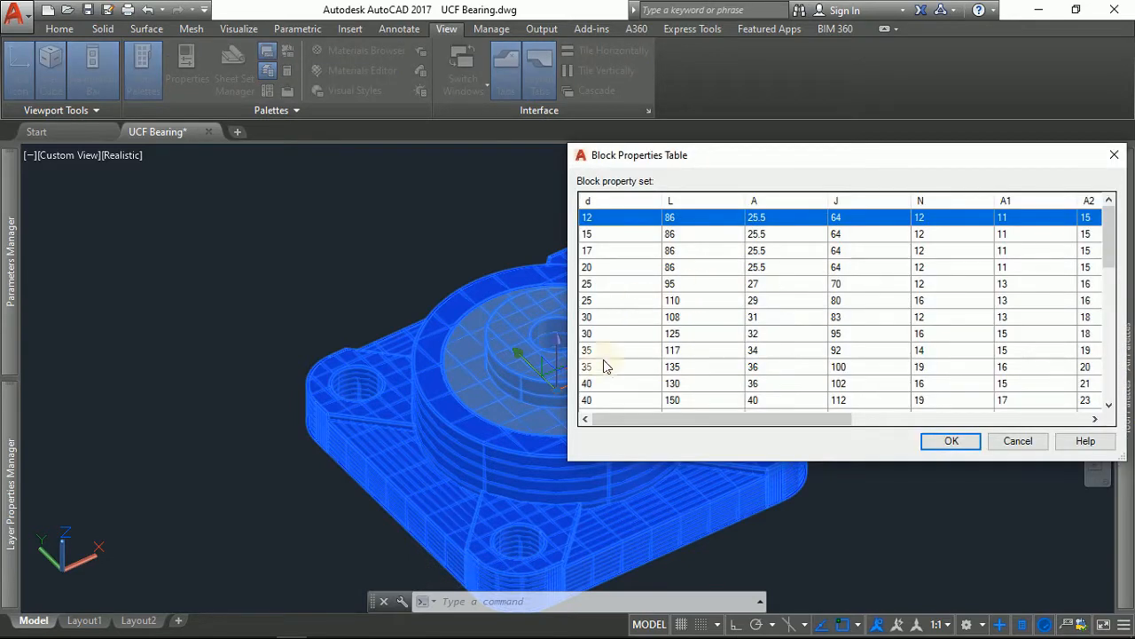
pyautogui.click(599, 352)
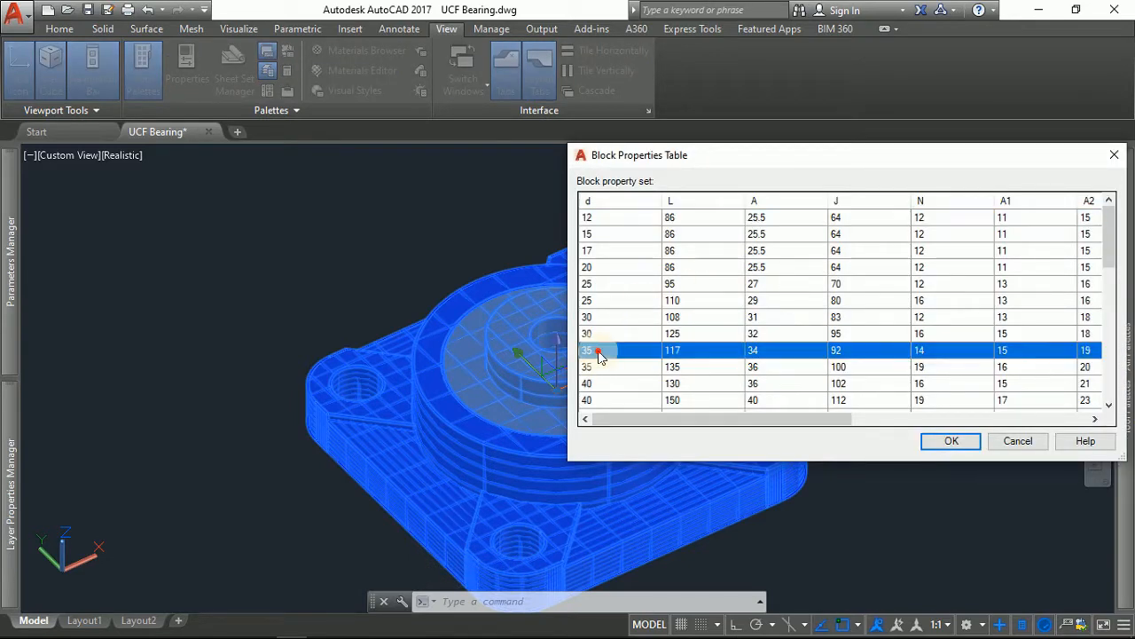
pyautogui.doubleClick(598, 351)
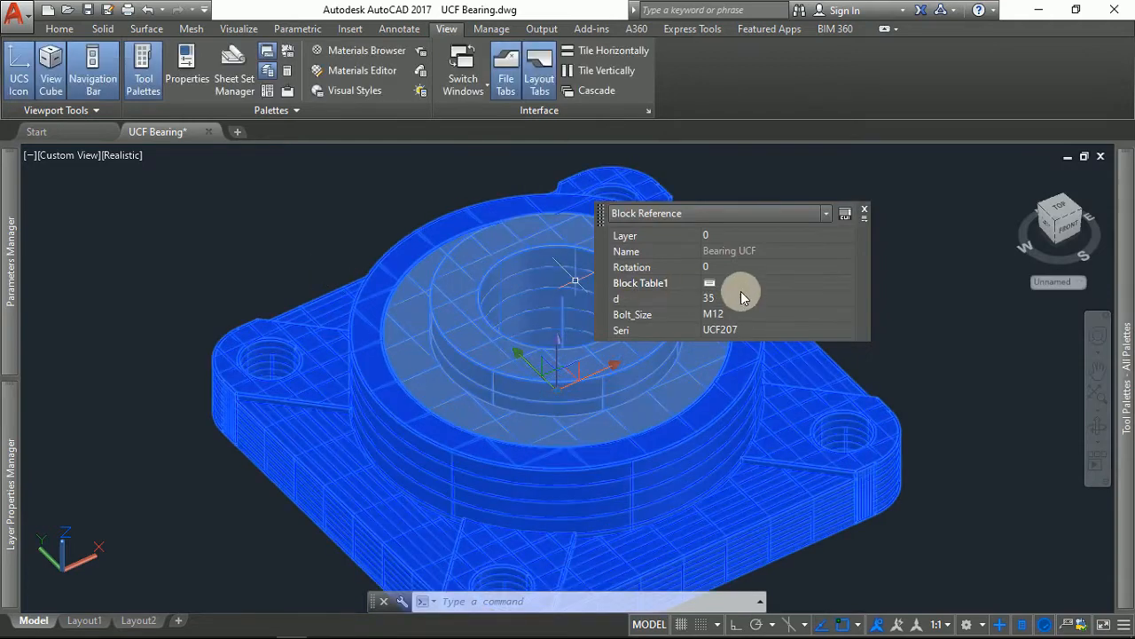
# Step: Look through the block properties table and switch the bearing to the d 20 row, series UCF204
pyautogui.click(709, 282)
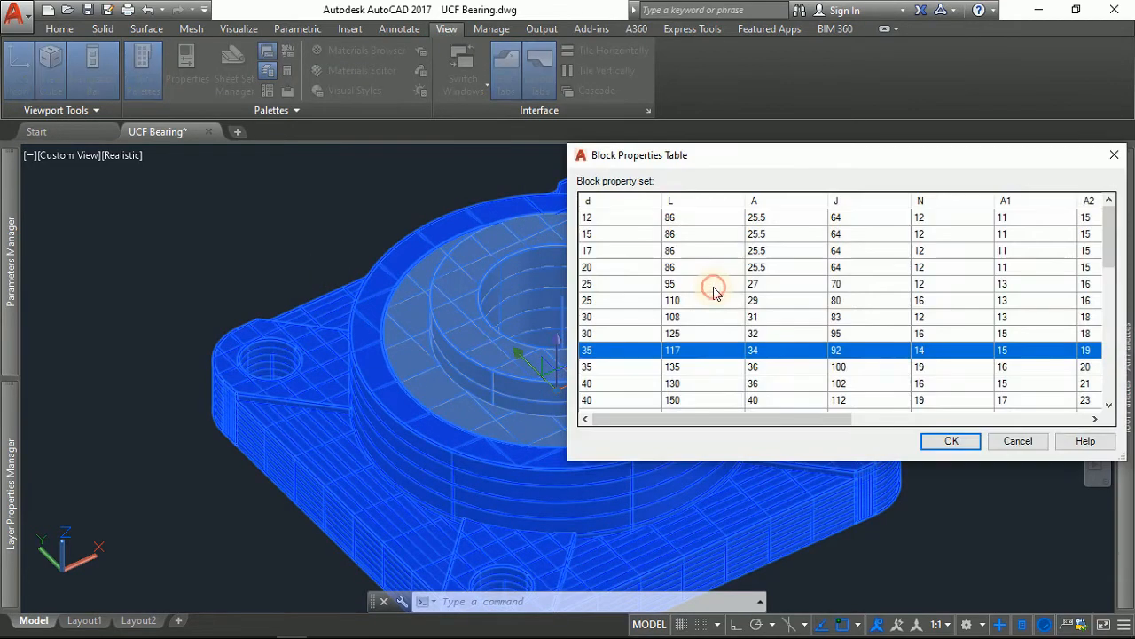
pyautogui.moveTo(1109, 250); pyautogui.dragTo(1112, 371)
pyautogui.moveTo(829, 415); pyautogui.dragTo(1072, 416)
pyautogui.moveTo(1113, 337); pyautogui.dragTo(1125, 229)
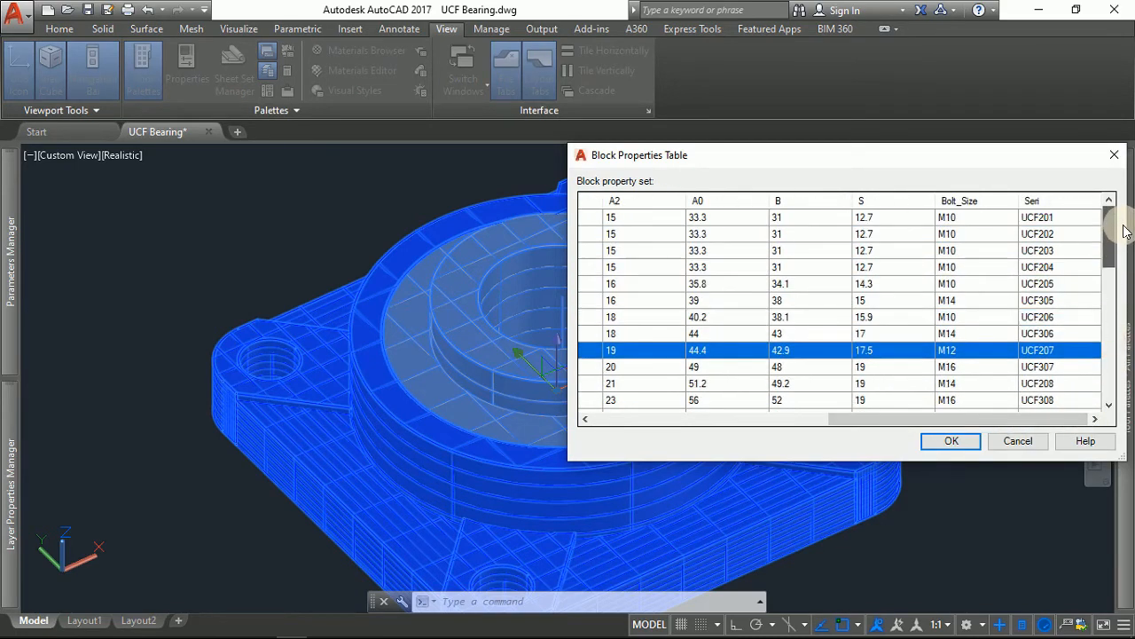
pyautogui.click(1049, 267)
pyautogui.moveTo(871, 412); pyautogui.dragTo(568, 395)
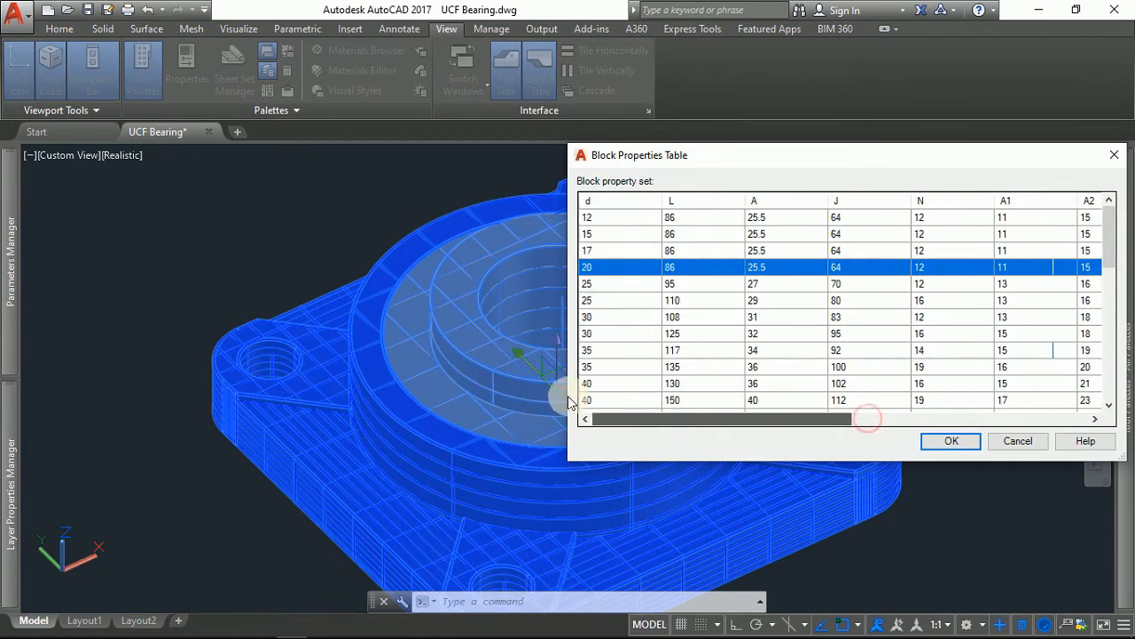
pyautogui.click(949, 441)
pyautogui.click(865, 212)
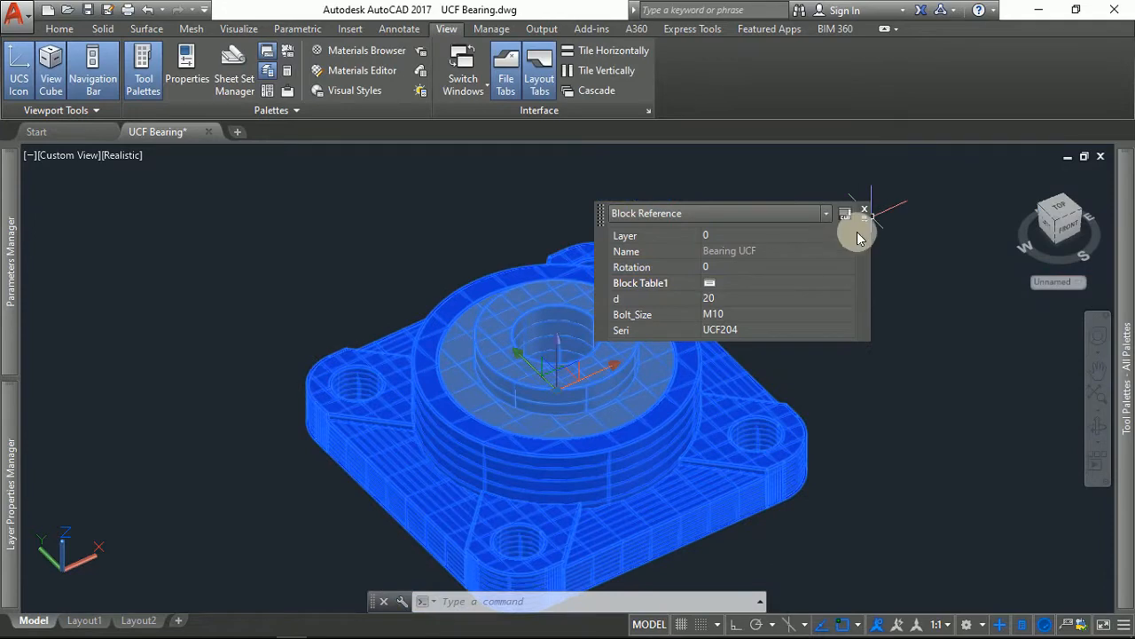
pyautogui.click(888, 306)
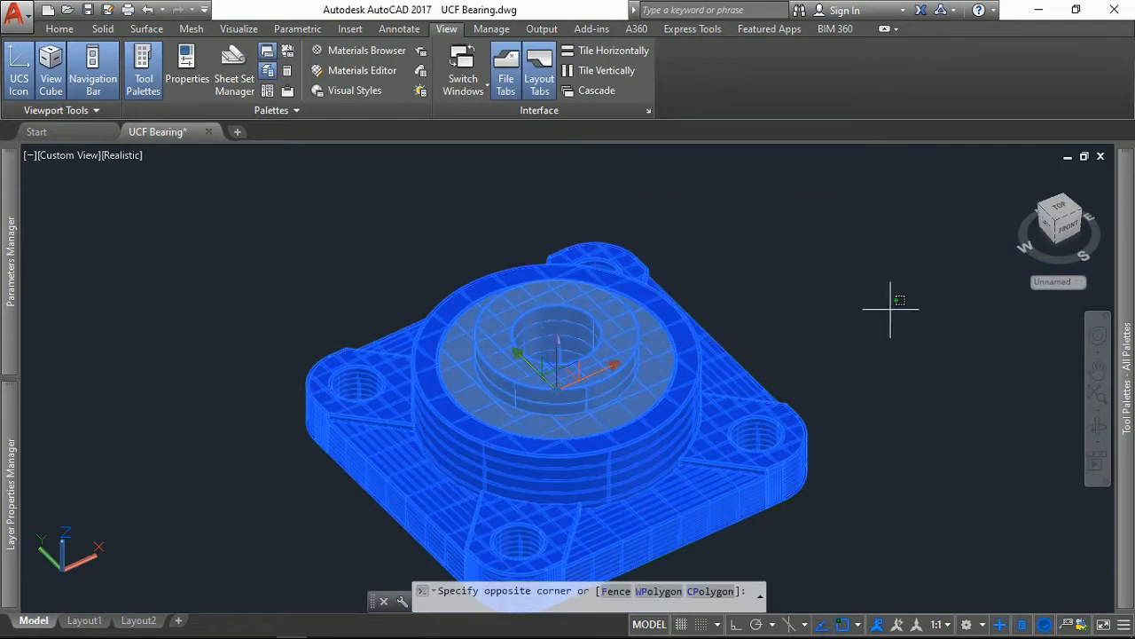
pyautogui.press('Escape')
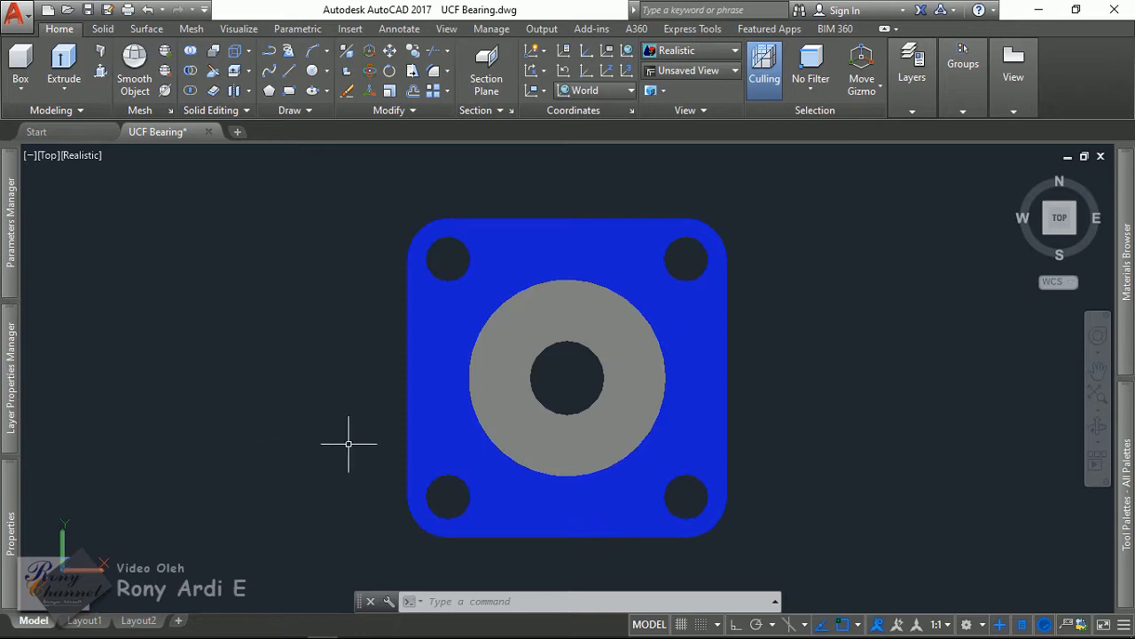
# Step: Switch the bearing block to the size row with d 130 and L 410 in its block properties table
pyautogui.keyDown('shift'); pyautogui.moveTo(348, 443); pyautogui.dragTo(369, 358, button='middle'); pyautogui.keyUp('shift')
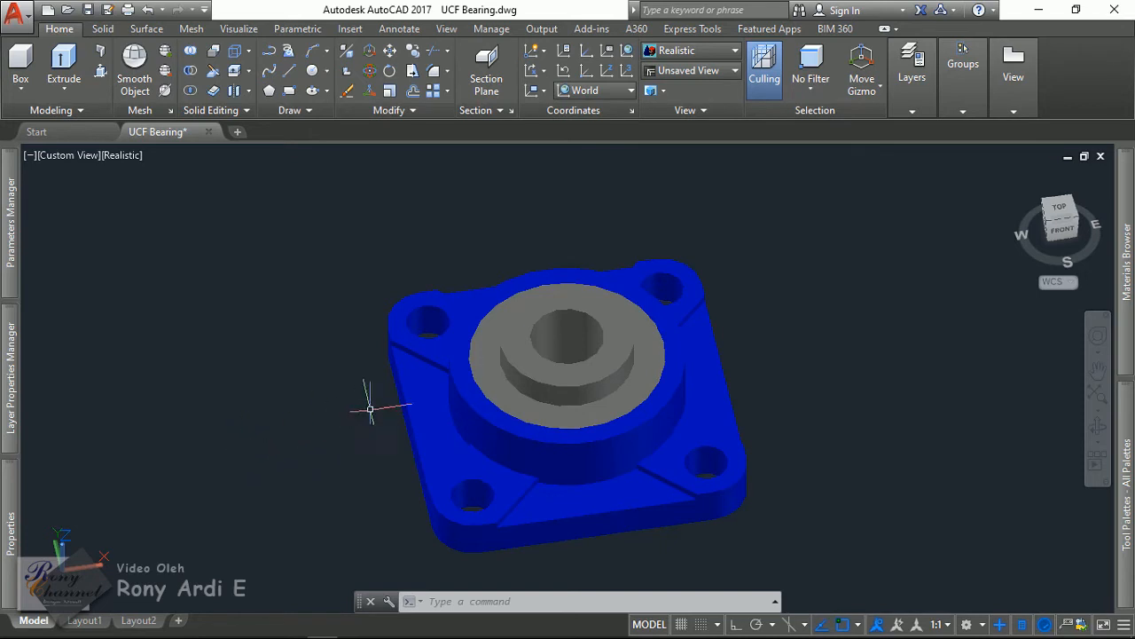
pyautogui.moveTo(387, 527)
pyautogui.keyDown('shift'); pyautogui.mouseDown(button='middle')
pyautogui.moveTo(368, 524)
pyautogui.moveTo(395, 517)
pyautogui.mouseUp(button='middle'); pyautogui.keyUp('shift')
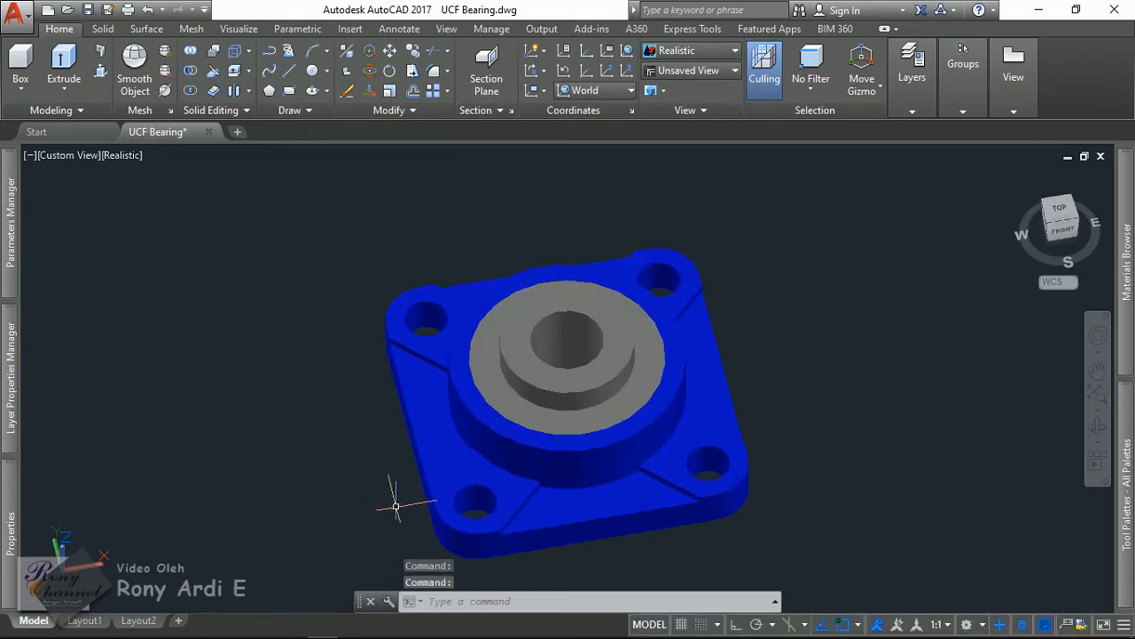
pyautogui.click(525, 368)
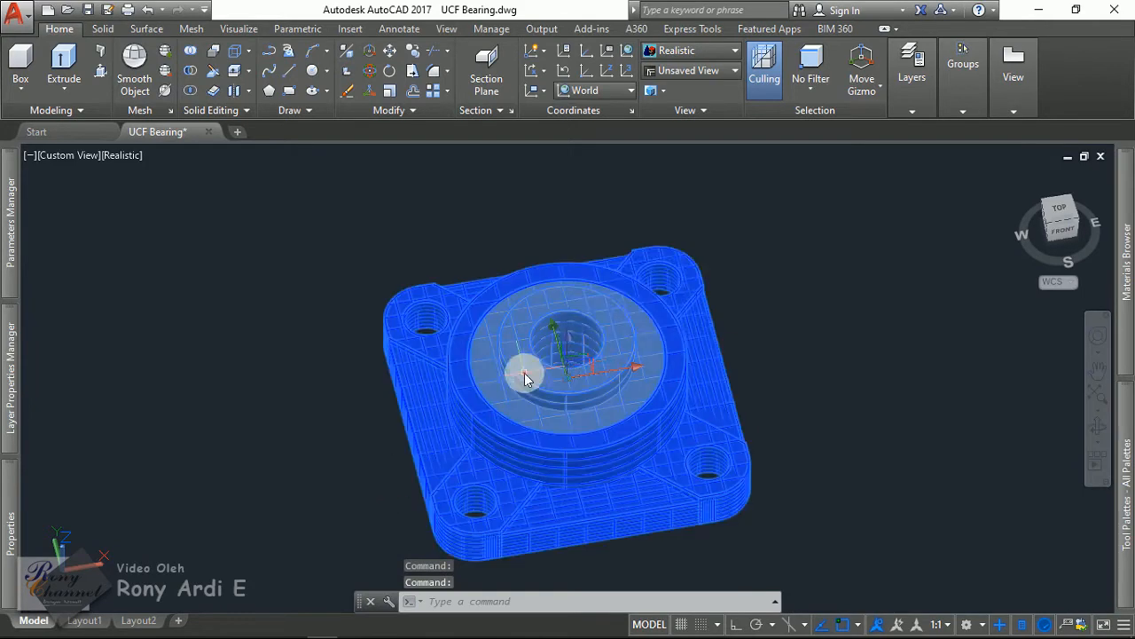
pyautogui.click(680, 273)
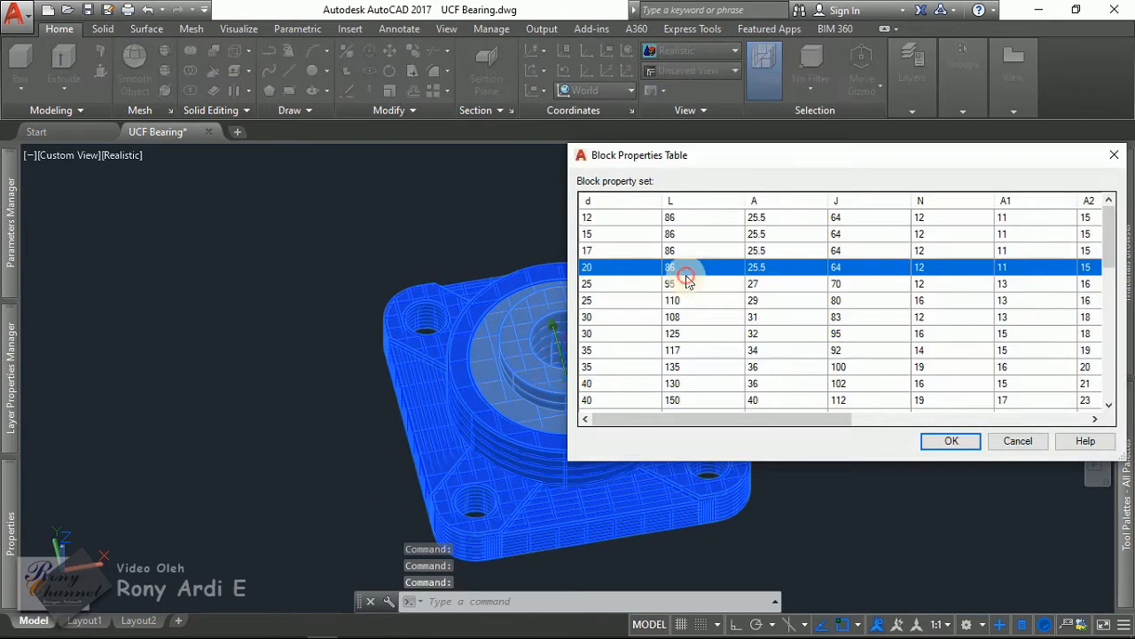
pyautogui.scroll(-10, 690, 337)
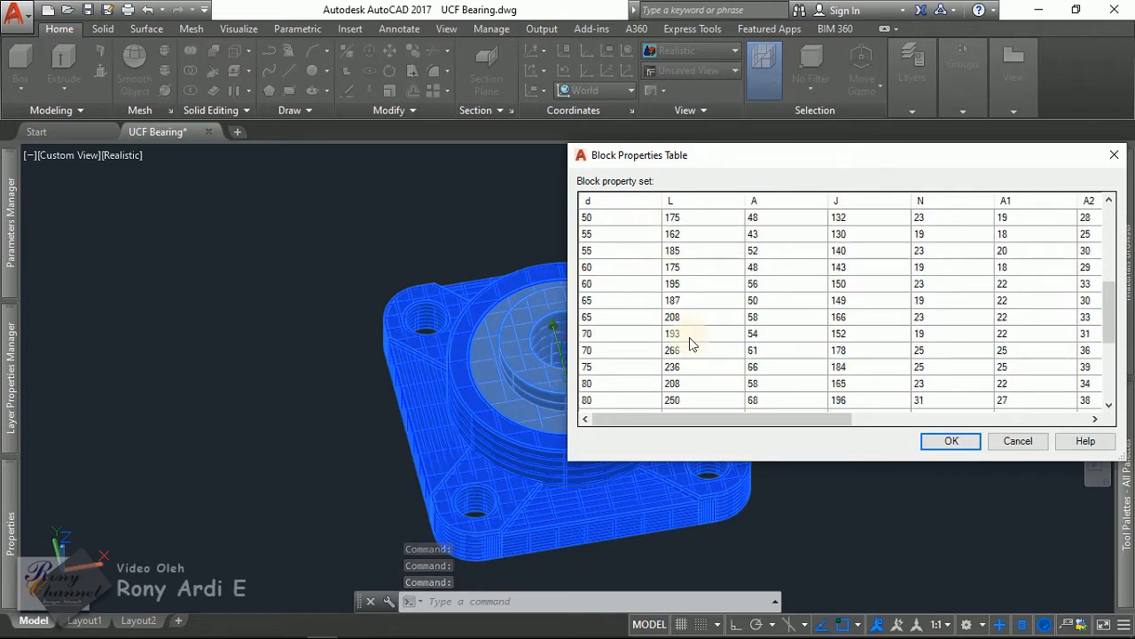
pyautogui.scroll(3, 689, 337)
pyautogui.scroll(7, 690, 337)
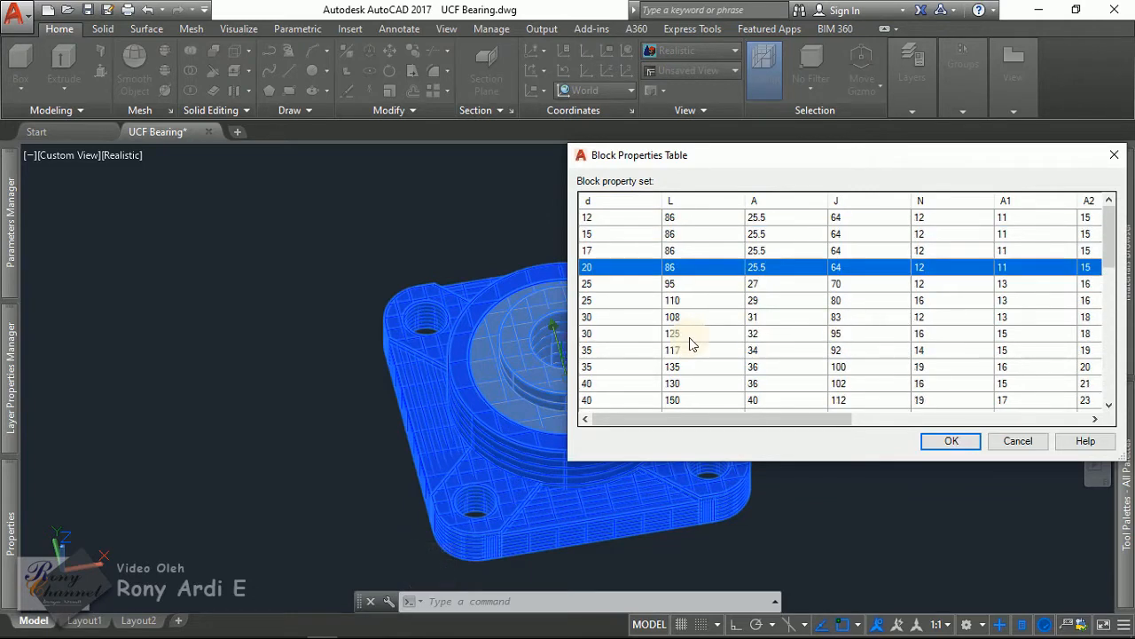
pyautogui.scroll(-9, 689, 337)
pyautogui.doubleClick(610, 383)
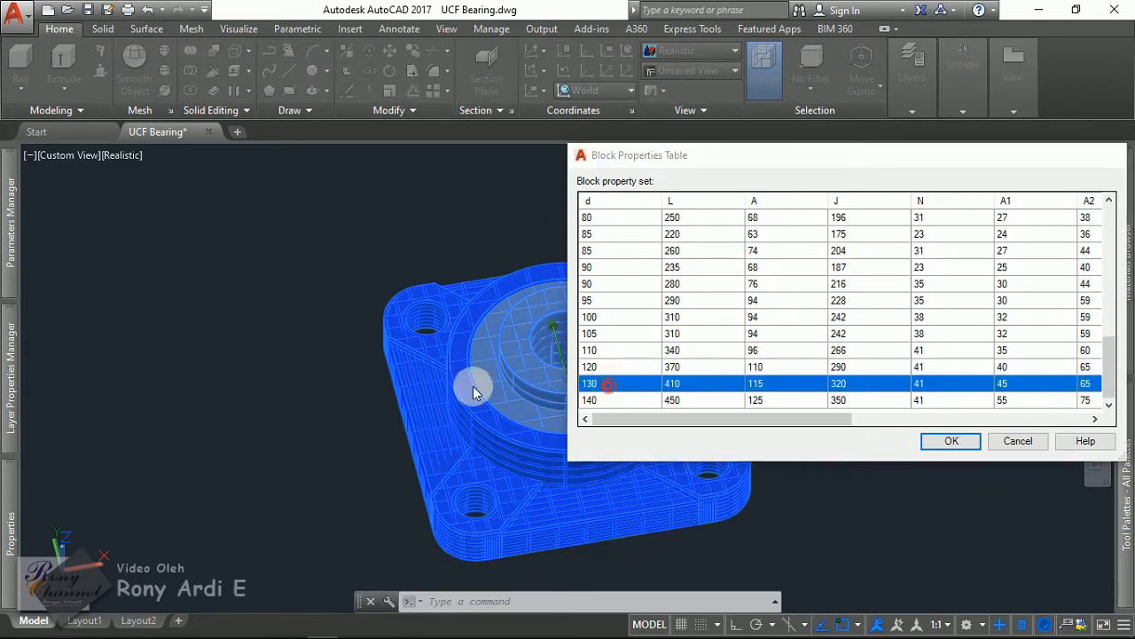
pyautogui.scroll(-8, 309, 358)
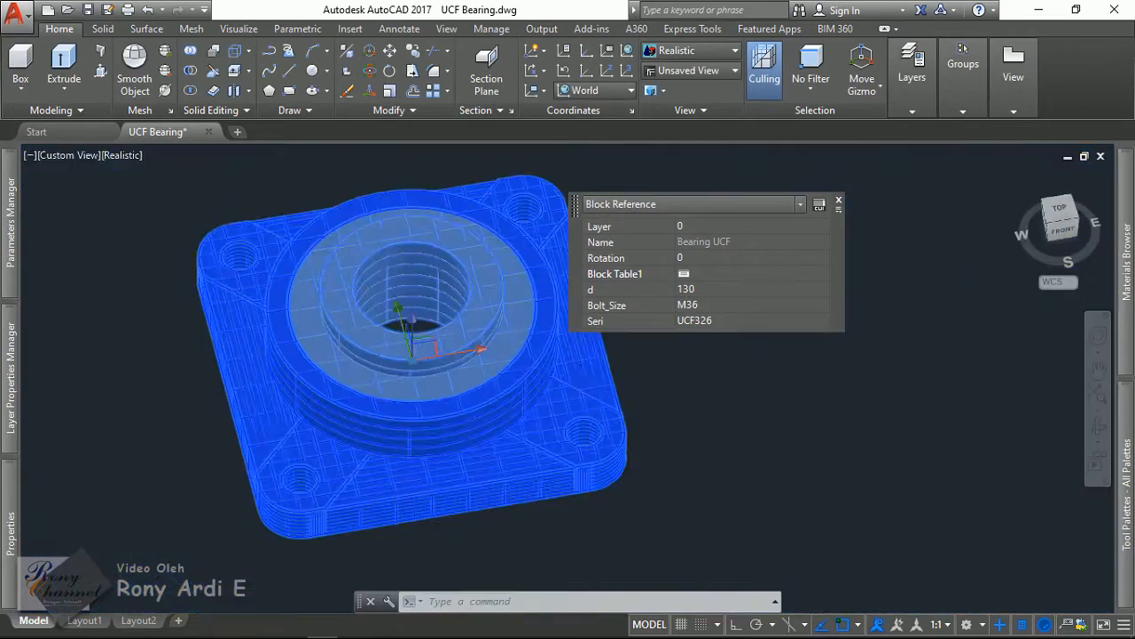
pyautogui.scroll(2, 248, 266)
pyautogui.press('Escape')
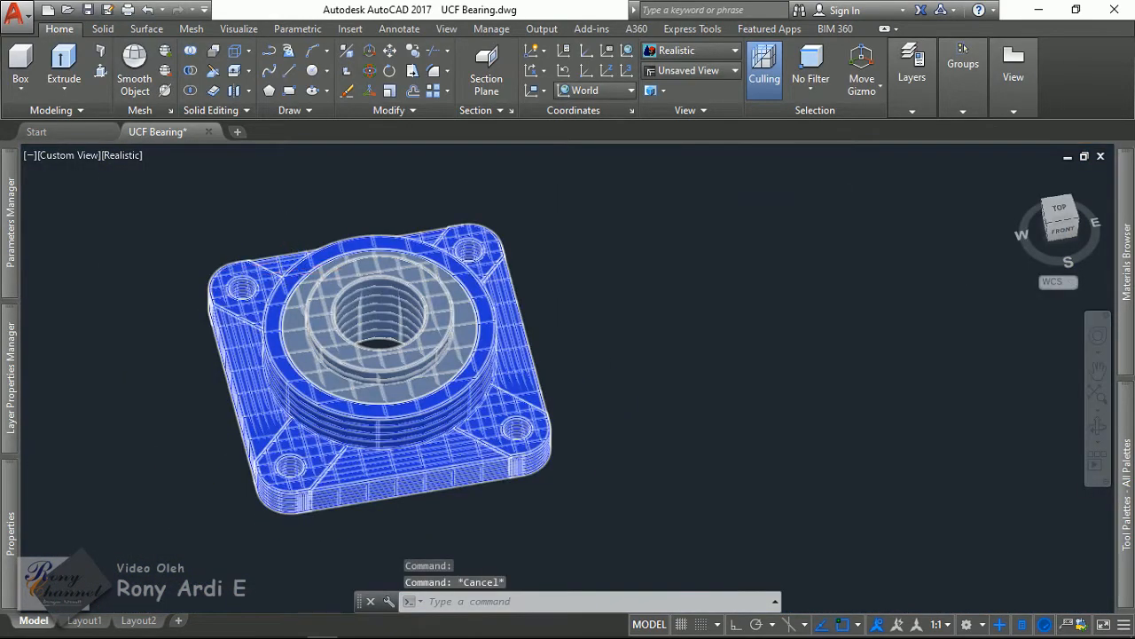
# Step: Switch the bearing block to the size row with d 30 and L 108 in its block properties table
pyautogui.scroll(2, 240, 268)
pyautogui.scroll(-5, 610, 344)
pyautogui.click(570, 329)
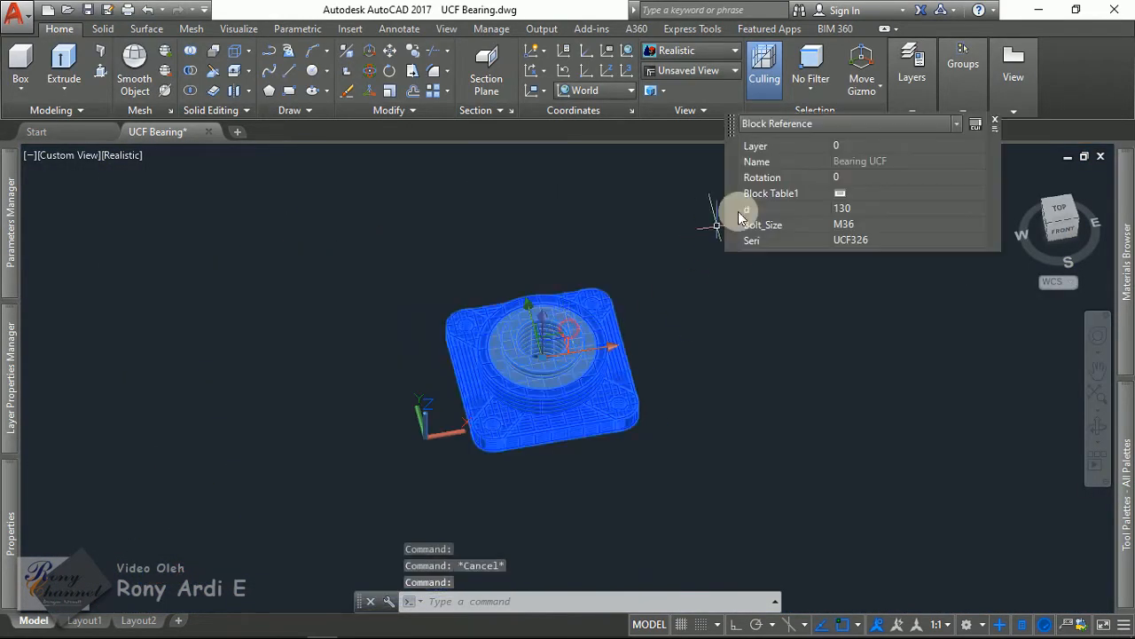
pyautogui.click(842, 189)
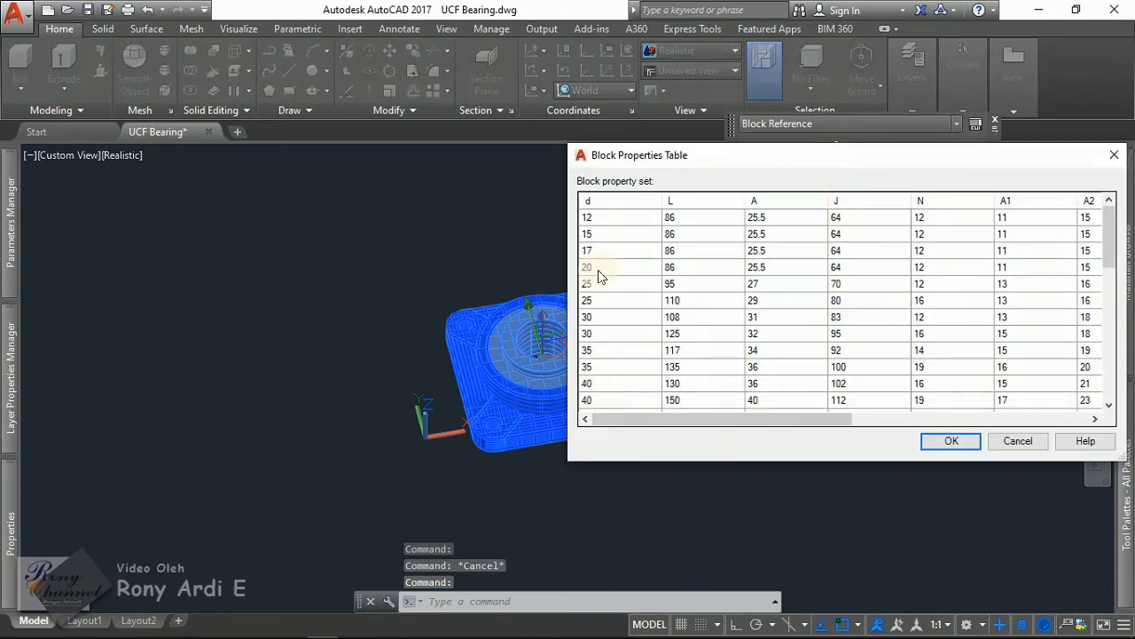
pyautogui.click(599, 270)
pyautogui.click(594, 320)
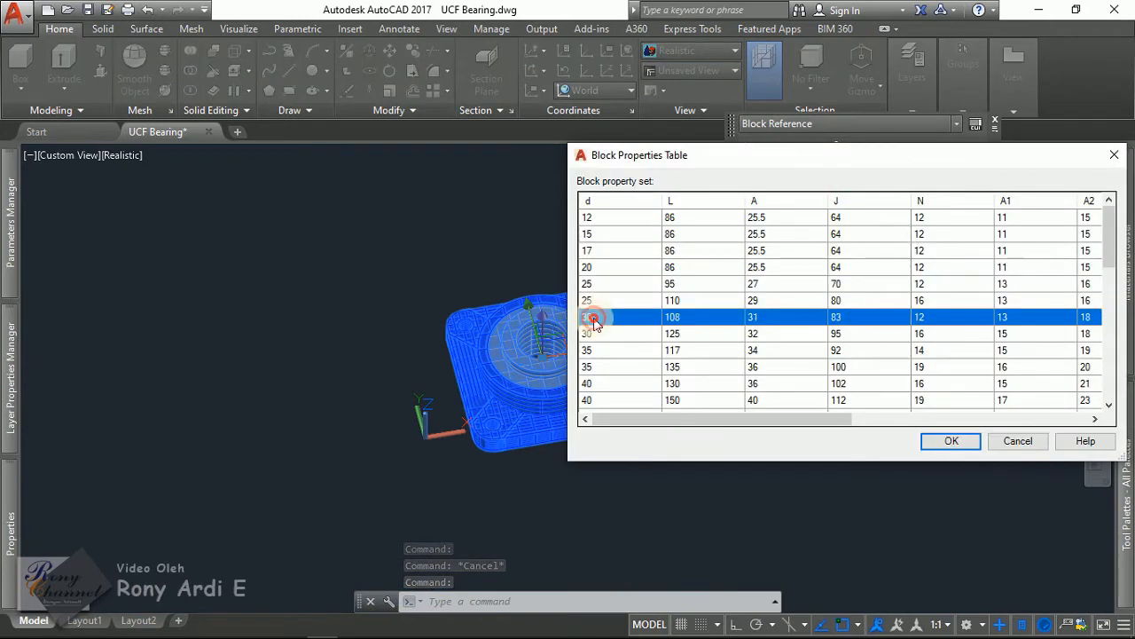
pyautogui.doubleClick(594, 320)
pyautogui.scroll(4, 518, 364)
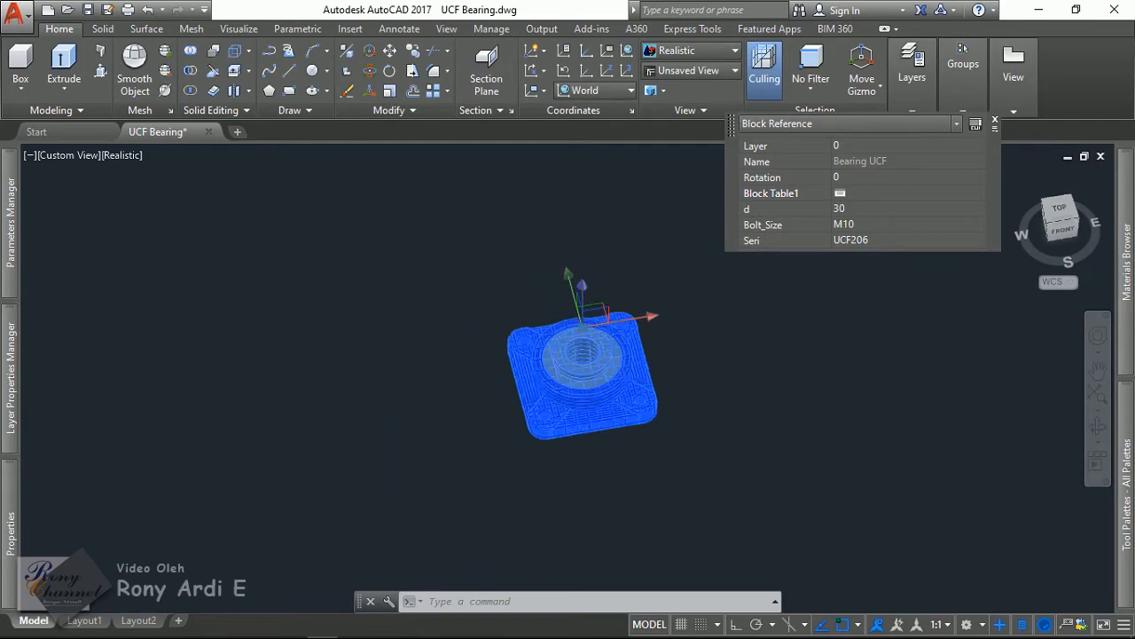
pyautogui.scroll(5, 569, 363)
pyautogui.press('Escape')
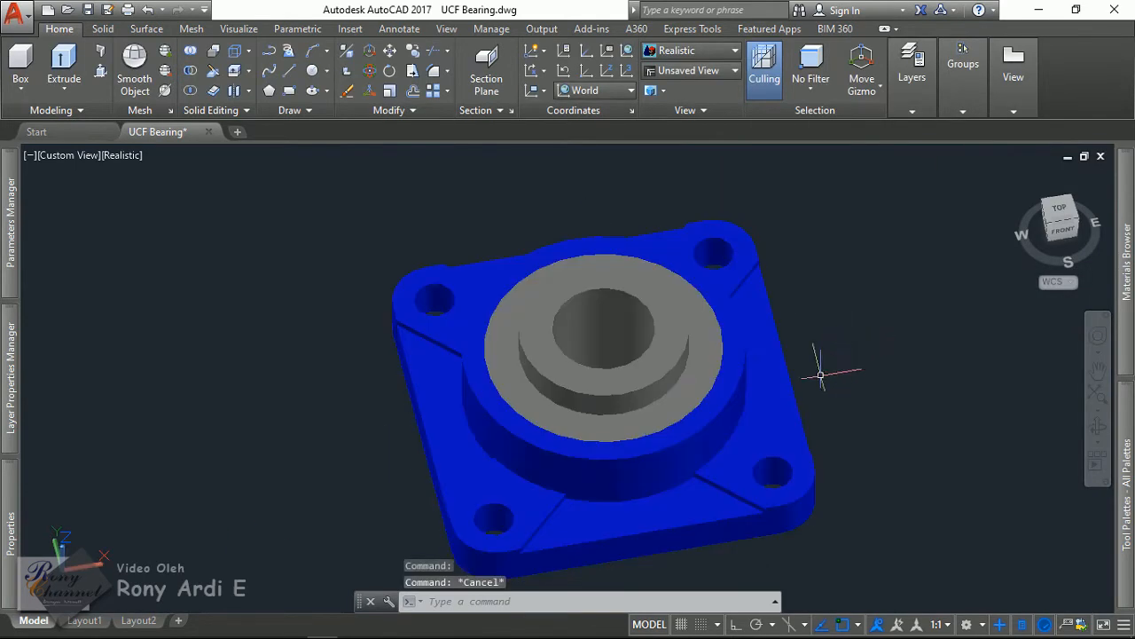
pyautogui.scroll(-1, 820, 374)
pyautogui.scroll(-2, 351, 334)
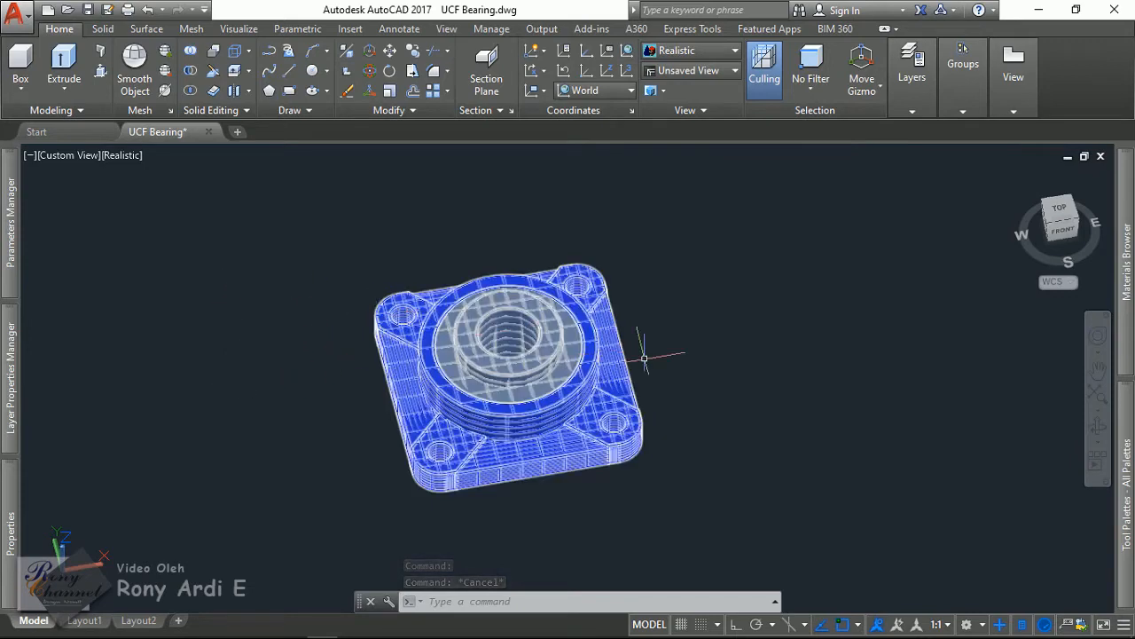
pyautogui.scroll(-2, 645, 358)
pyautogui.scroll(2, 220, 380)
pyautogui.click(686, 323)
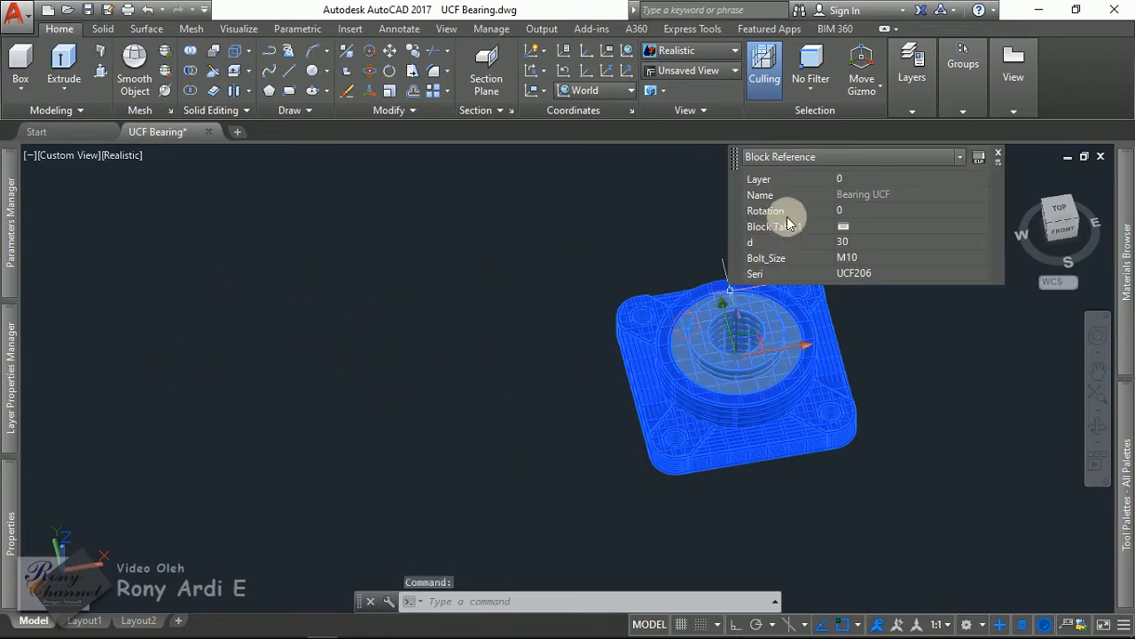
pyautogui.click(846, 226)
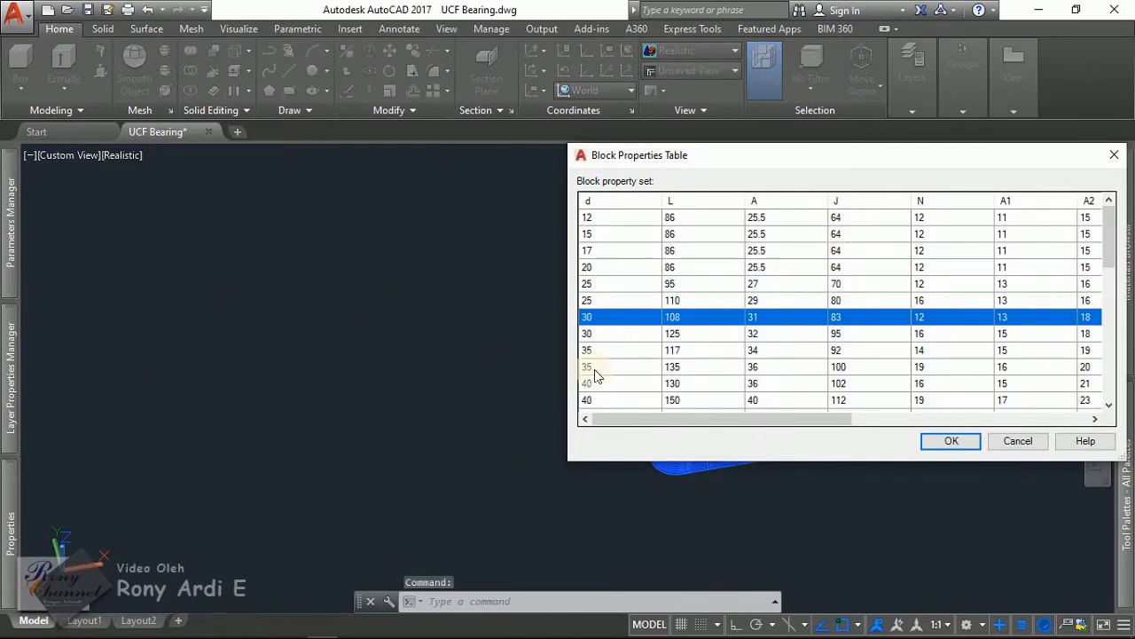
pyautogui.press('Escape')
pyautogui.press('Escape')
pyautogui.press('Escape')
# Step: Turn on layer 0 and inspect the outline curves on the underside of the bearing block
pyautogui.keyDown('shift'); pyautogui.moveTo(758, 466); pyautogui.dragTo(724, 291, button='middle'); pyautogui.keyUp('shift')
pyautogui.scroll(4, 688, 334)
pyautogui.moveTo(723, 396); pyautogui.dragTo(555, 327, button='middle')
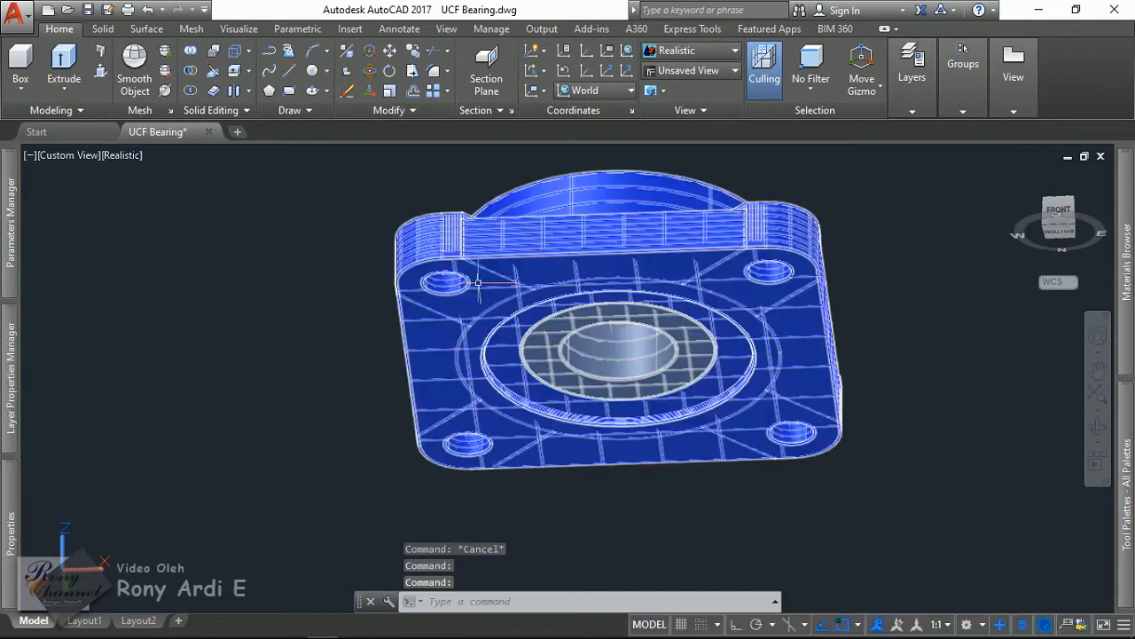
pyautogui.click(480, 280)
pyautogui.moveTo(16, 250)
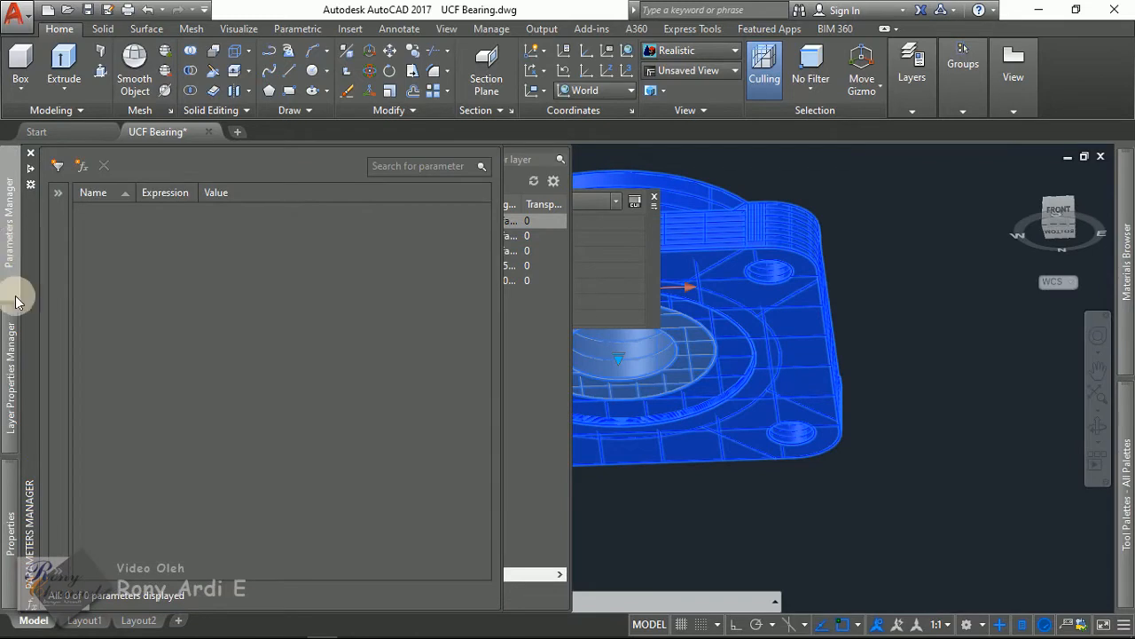
pyautogui.moveTo(6, 384)
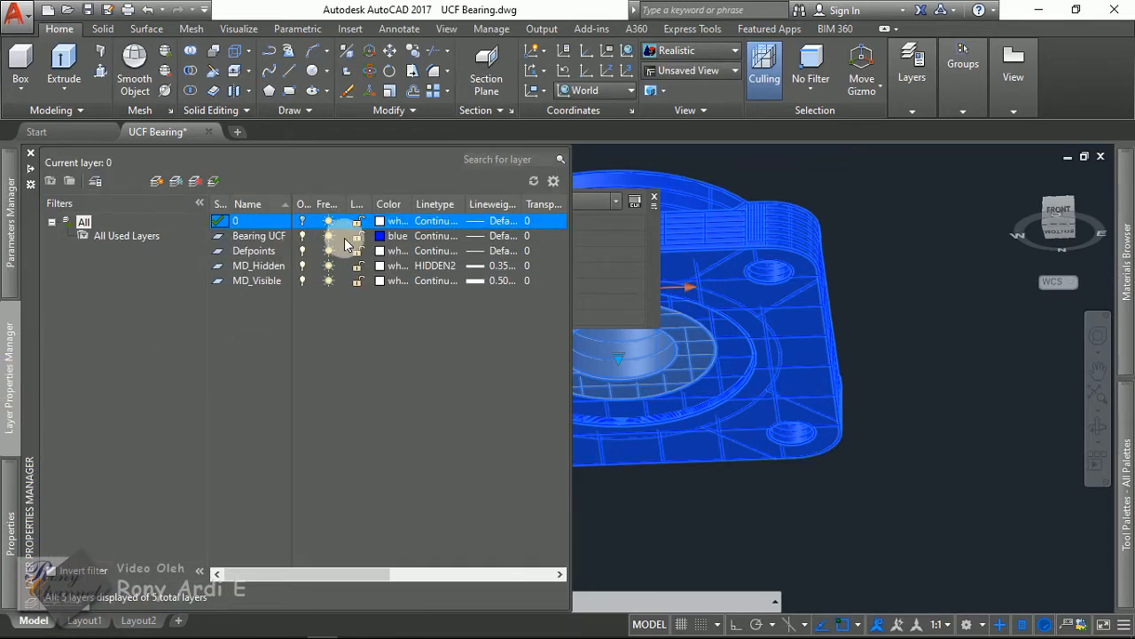
pyautogui.click(303, 221)
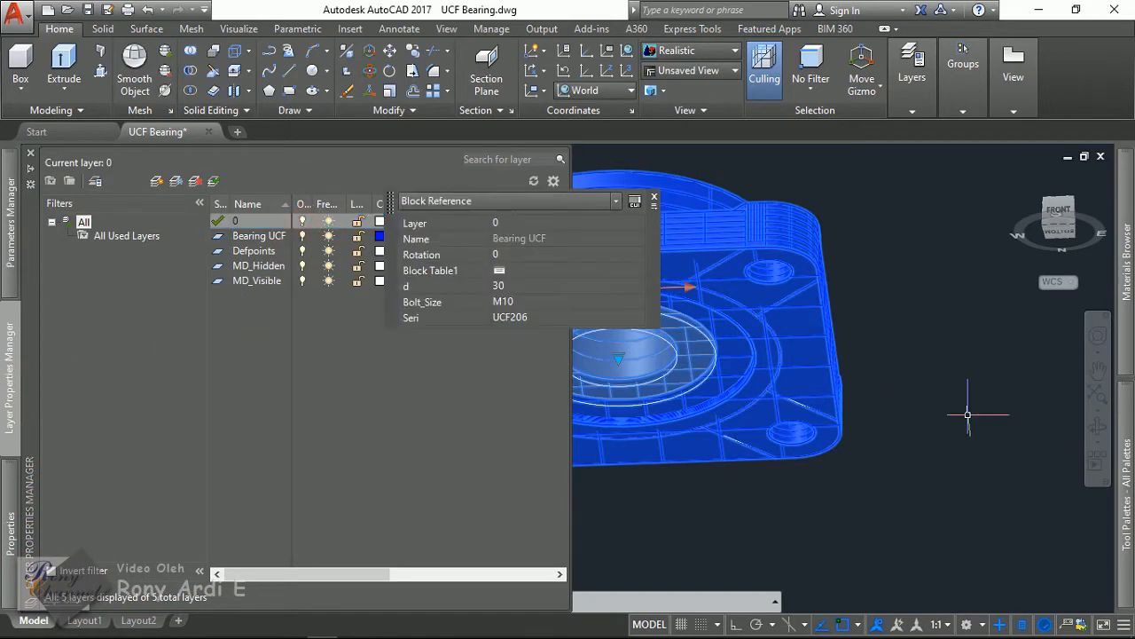
pyautogui.press('Escape')
pyautogui.scroll(-2, 851, 279)
pyautogui.scroll(6, 618, 289)
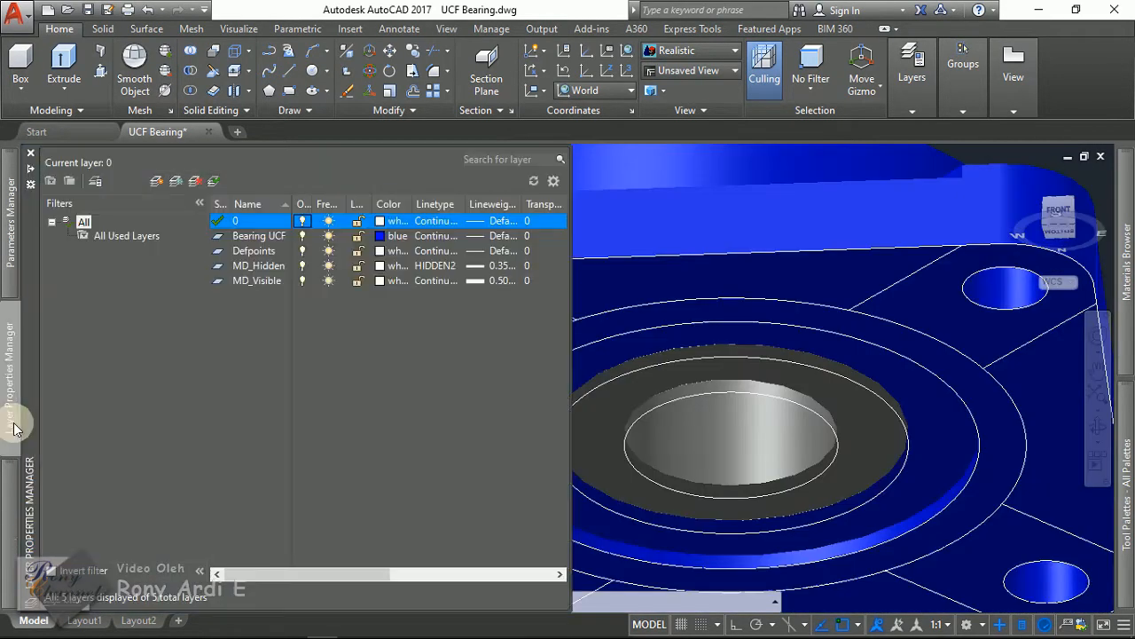
# Step: Assign the bearing block reference to the Bearing UCF layer
pyautogui.press('Escape')
pyautogui.scroll(-3, 878, 342)
pyautogui.press('Escape')
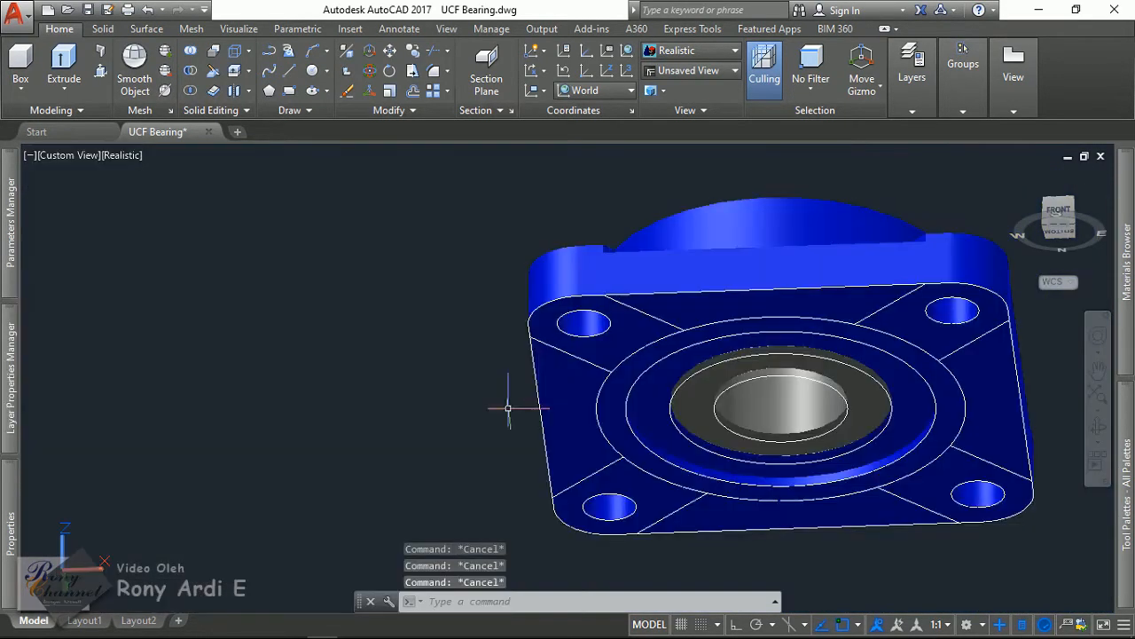
pyautogui.moveTo(6, 375)
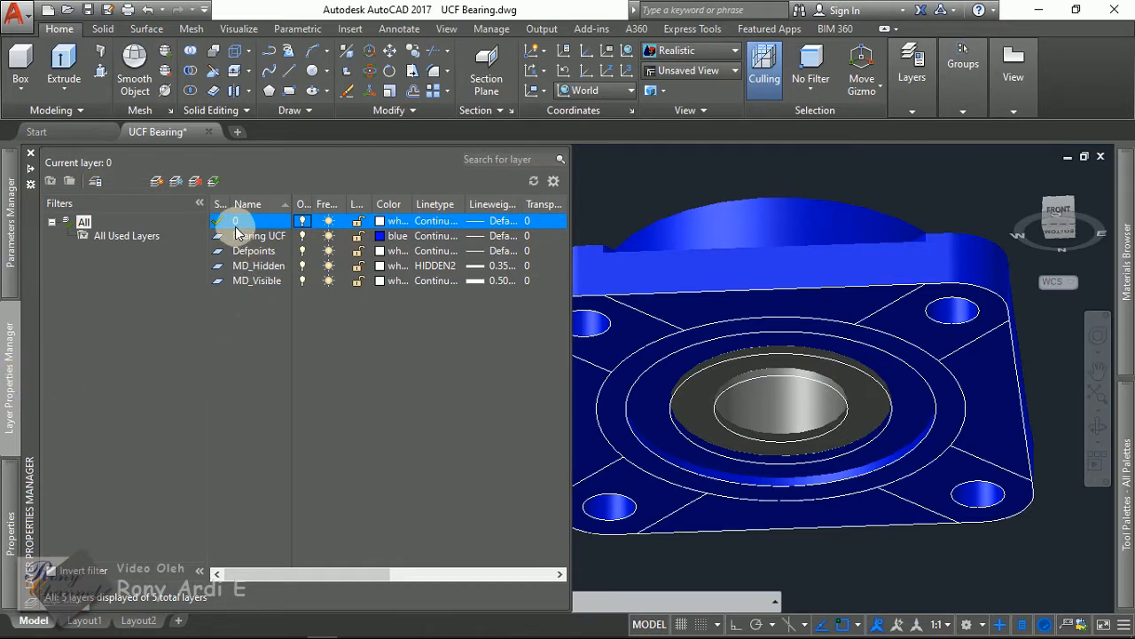
pyautogui.click(750, 245)
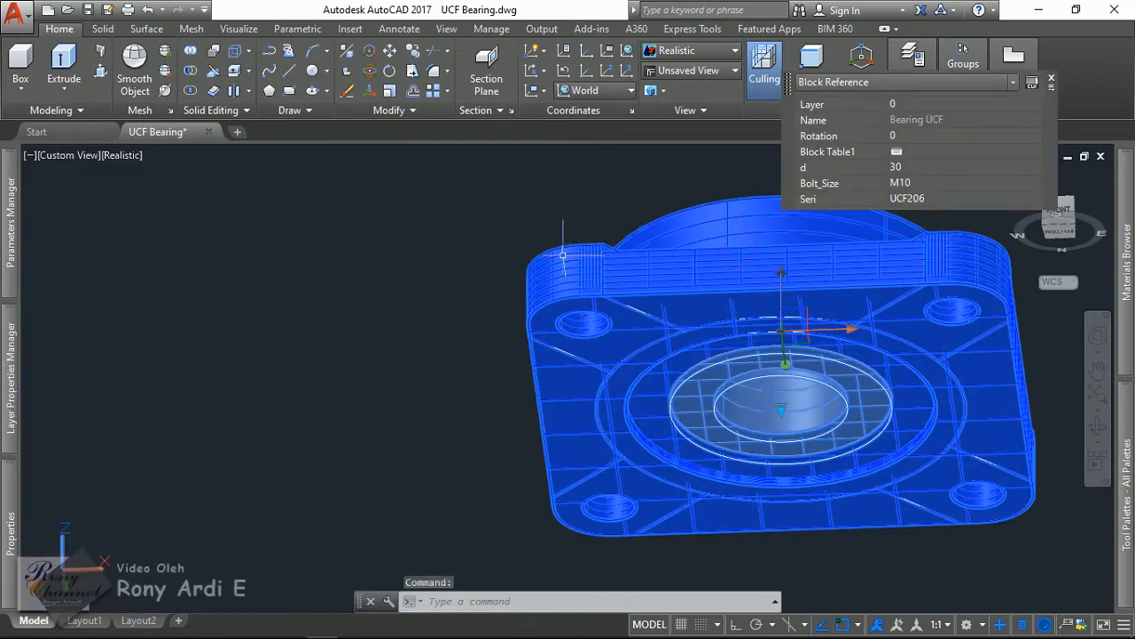
pyautogui.press('Escape')
pyautogui.press('Escape')
pyautogui.click(685, 251)
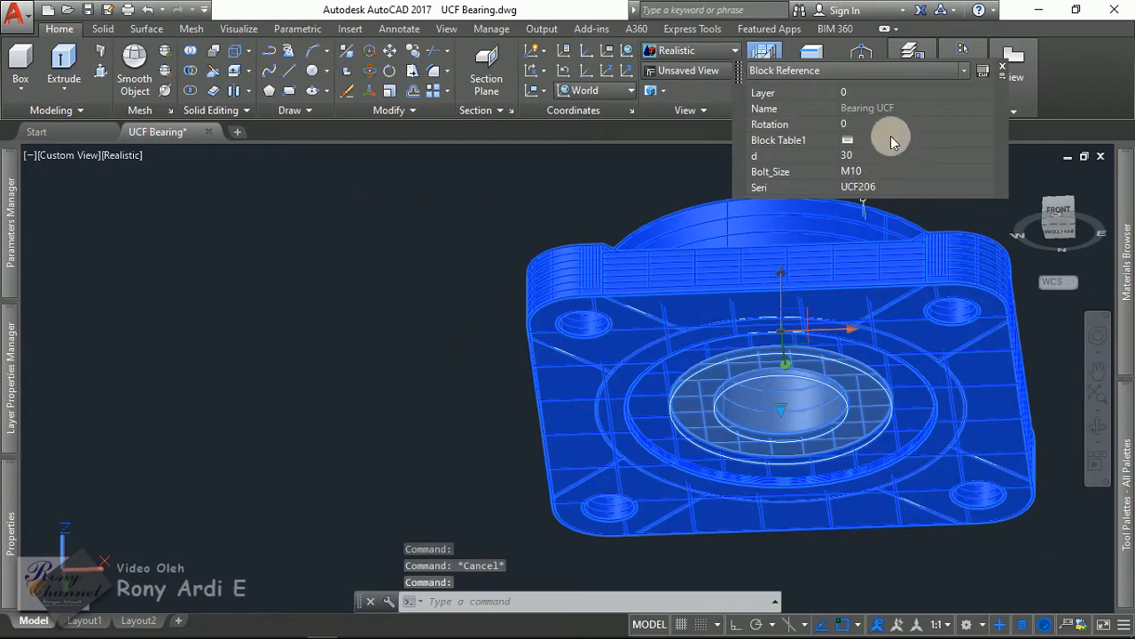
pyautogui.click(874, 92)
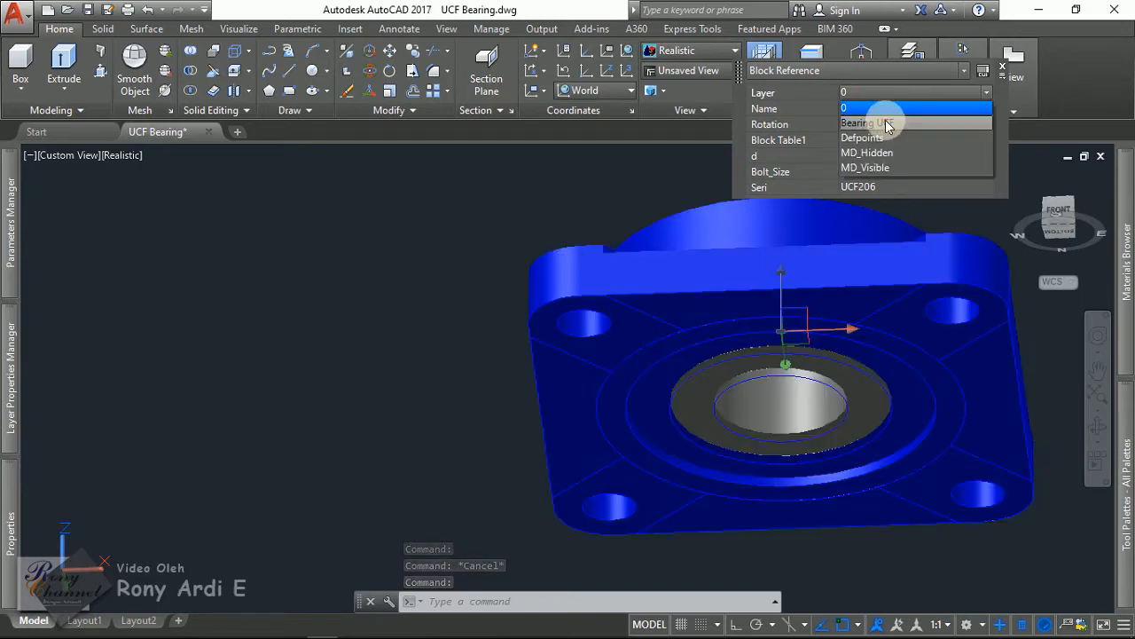
pyautogui.click(886, 122)
# Step: Turn off the current layer 0 and examine the outline curves on the underside of the bearing block
pyautogui.moveTo(10, 346)
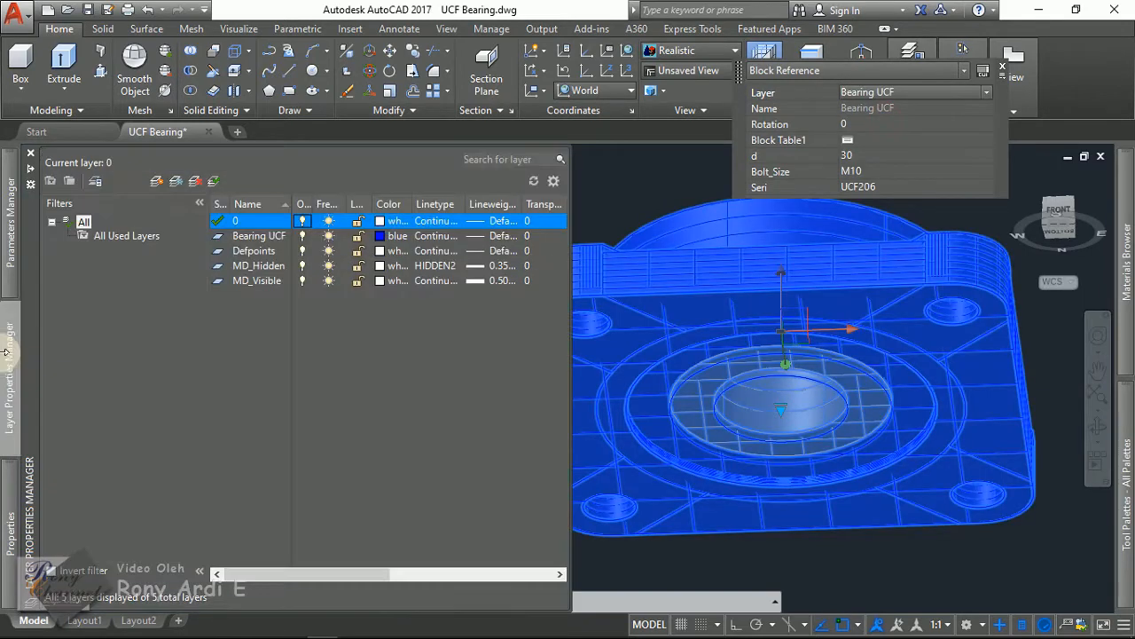
pyautogui.click(303, 226)
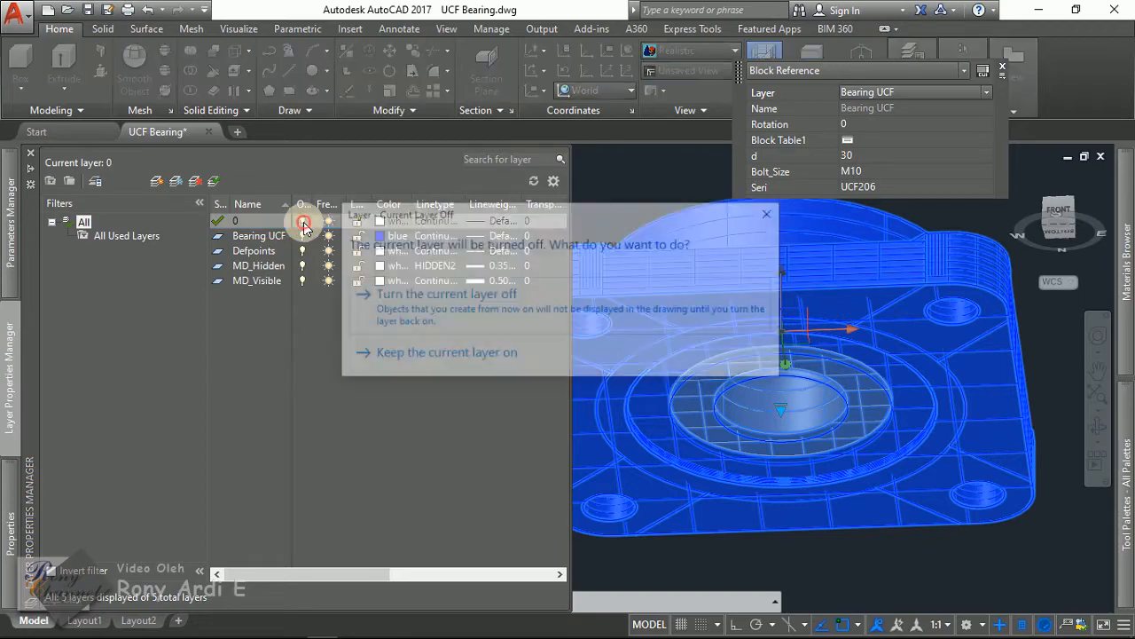
pyautogui.click(418, 304)
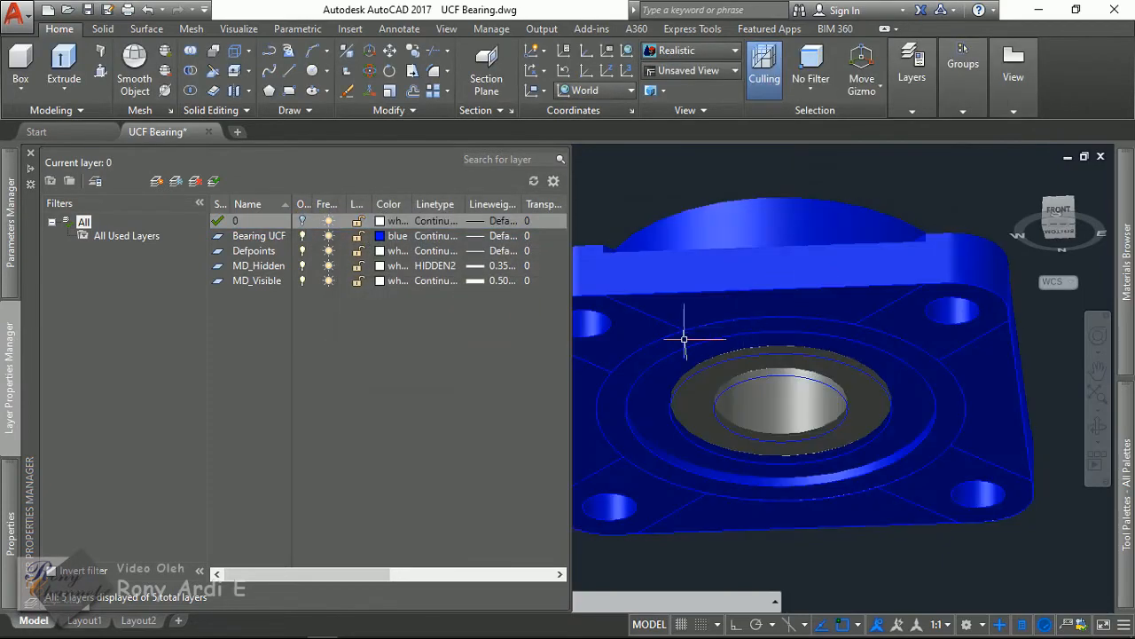
pyautogui.scroll(4, 554, 390)
pyautogui.scroll(-3, 523, 410)
pyautogui.scroll(2, 663, 383)
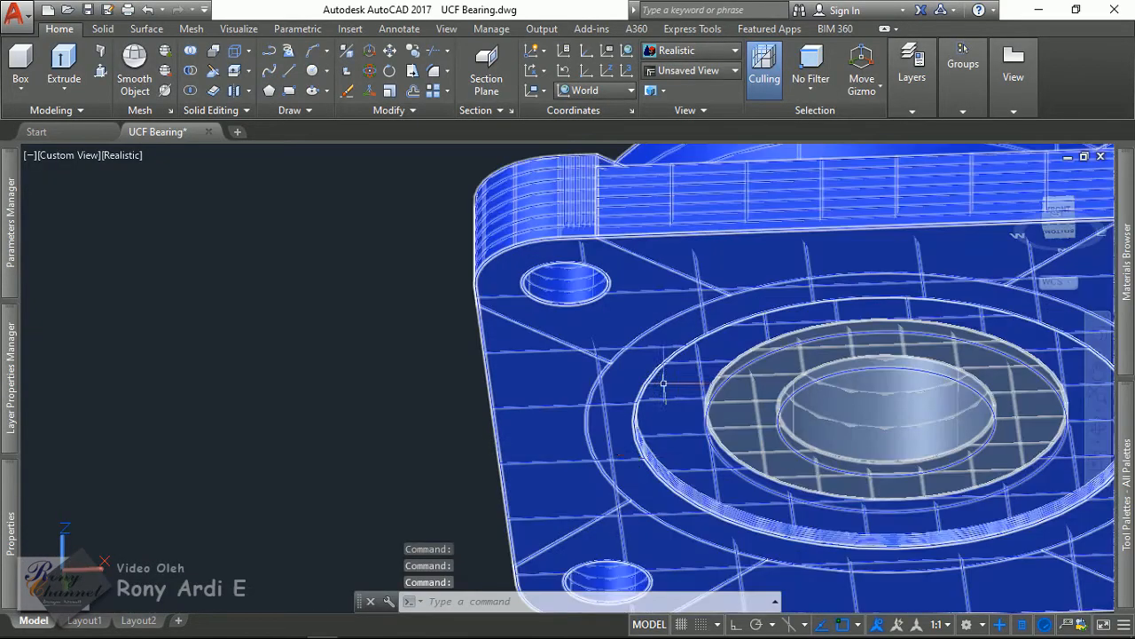
pyautogui.scroll(-4, 711, 459)
pyautogui.scroll(5, 558, 412)
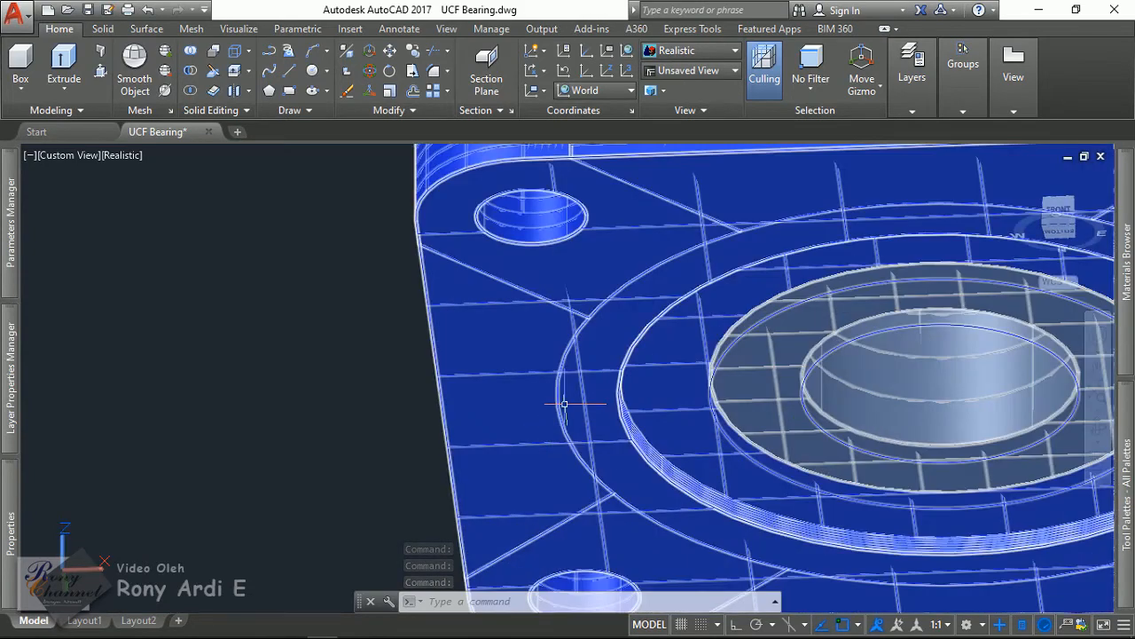
pyautogui.scroll(-2, 609, 459)
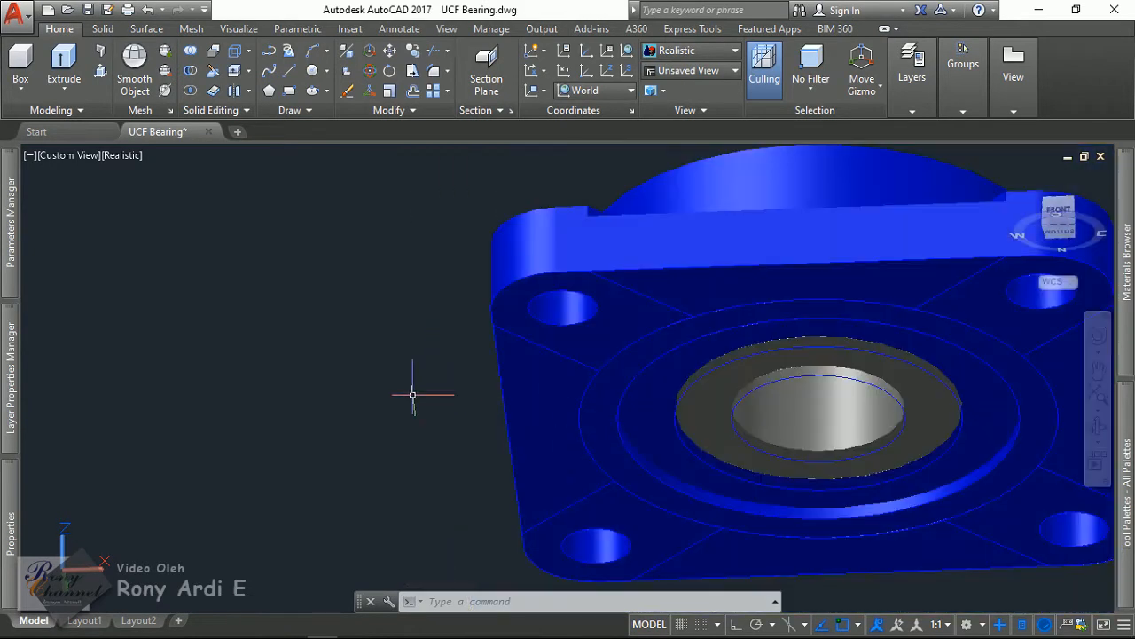
pyautogui.scroll(-2, 413, 395)
# Step: Move the bearing block back to layer 0, dismiss the warning, and turn layer 0 on again
pyautogui.click(656, 259)
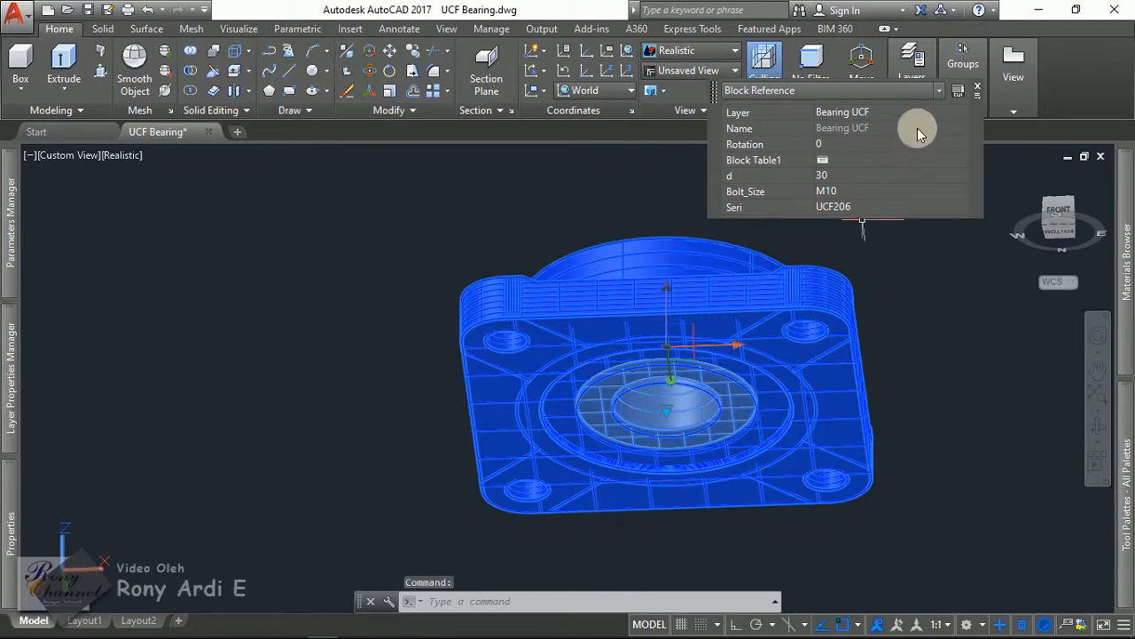
pyautogui.click(890, 144)
pyautogui.click(889, 113)
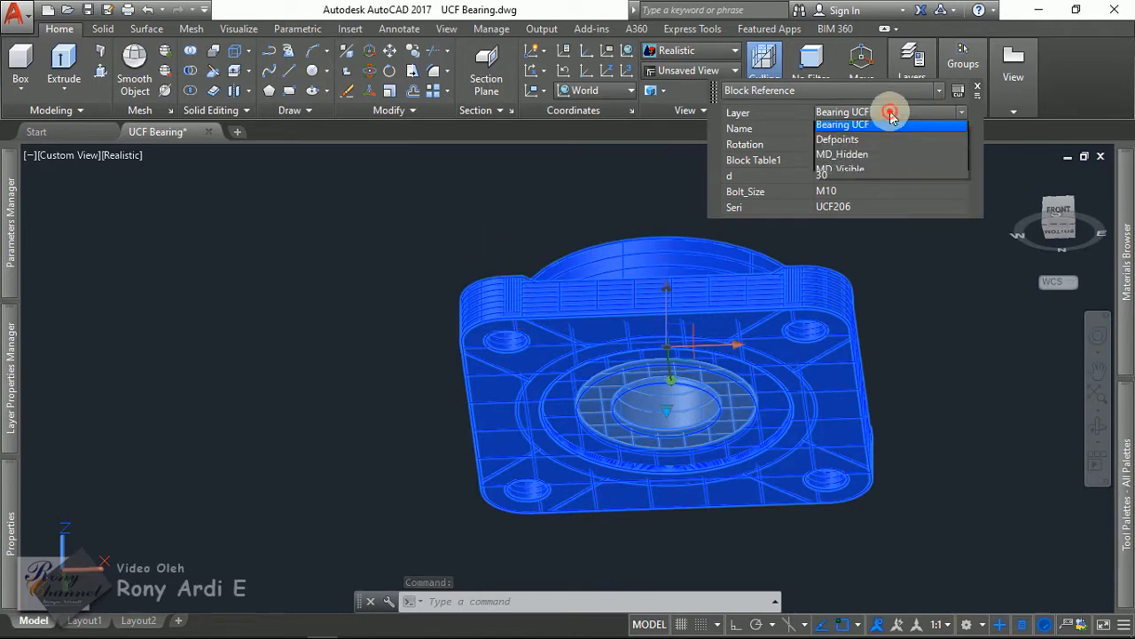
pyautogui.click(892, 145)
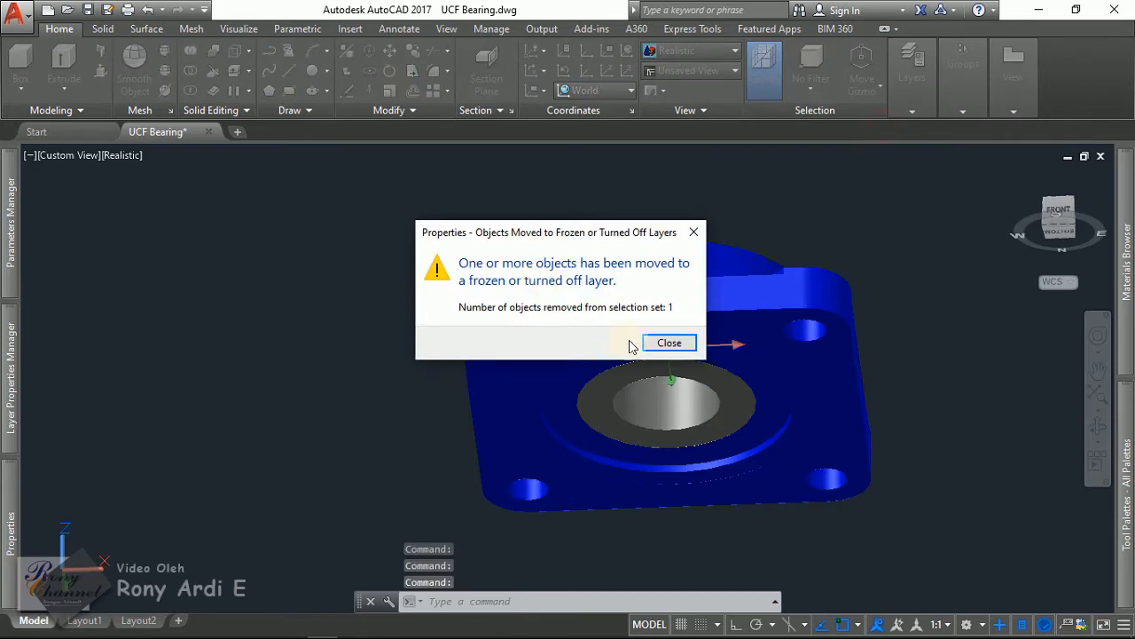
pyautogui.click(656, 342)
pyautogui.press('Escape')
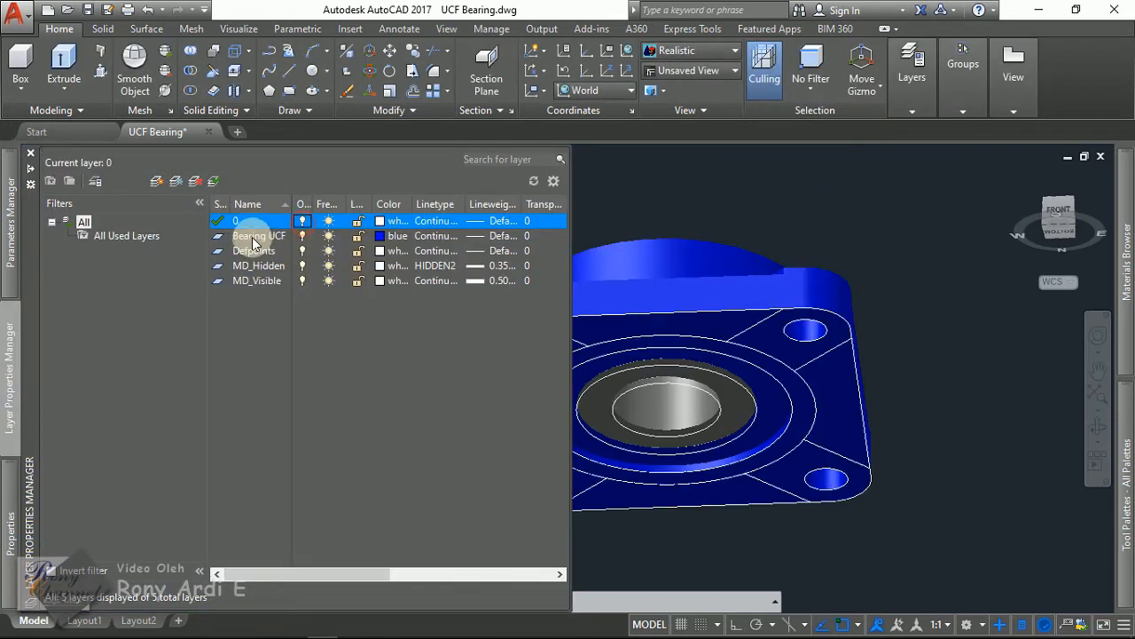
# Step: Make Bearing UCF the current layer and set the bearing block's layer to 0
pyautogui.doubleClick(253, 236)
pyautogui.click(656, 277)
pyautogui.click(843, 159)
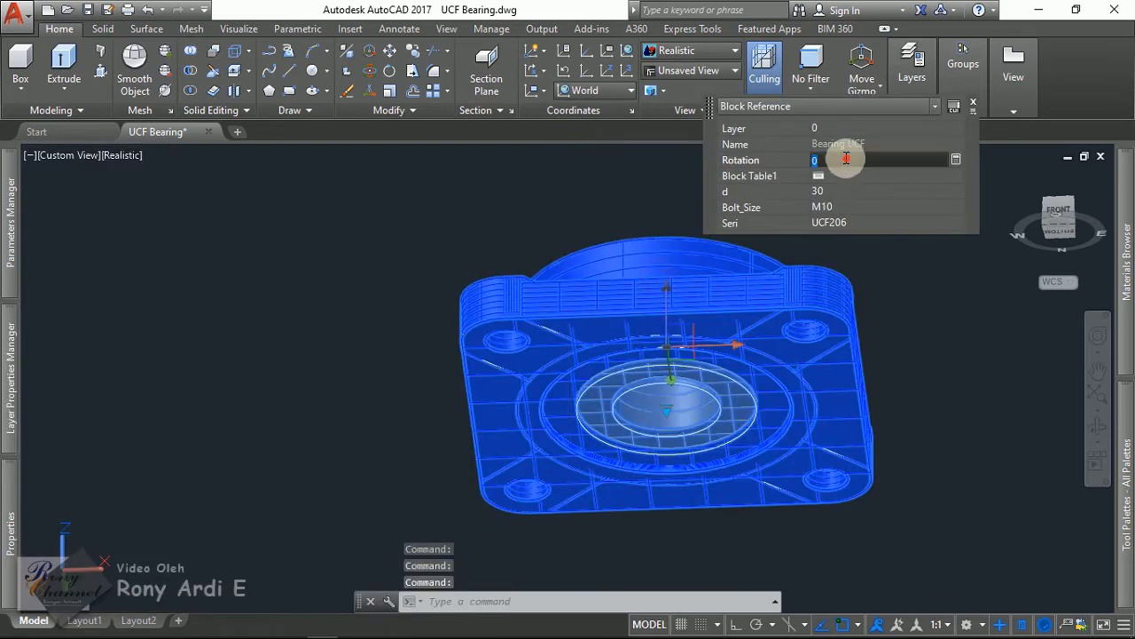
pyautogui.click(849, 128)
pyautogui.click(852, 131)
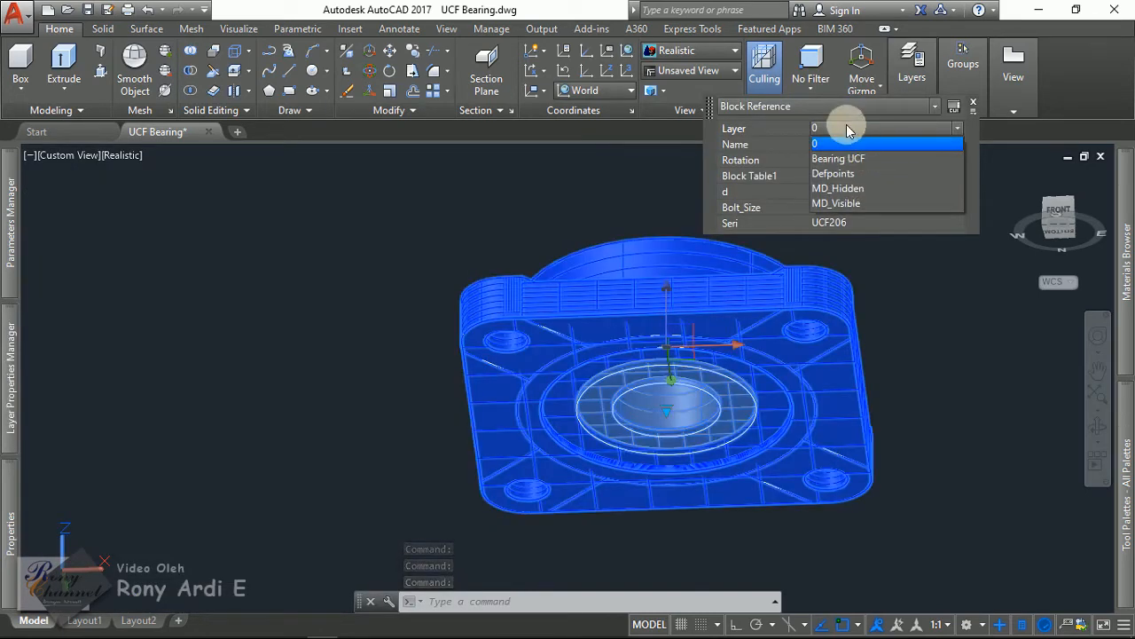
pyautogui.click(838, 143)
pyautogui.press('Escape')
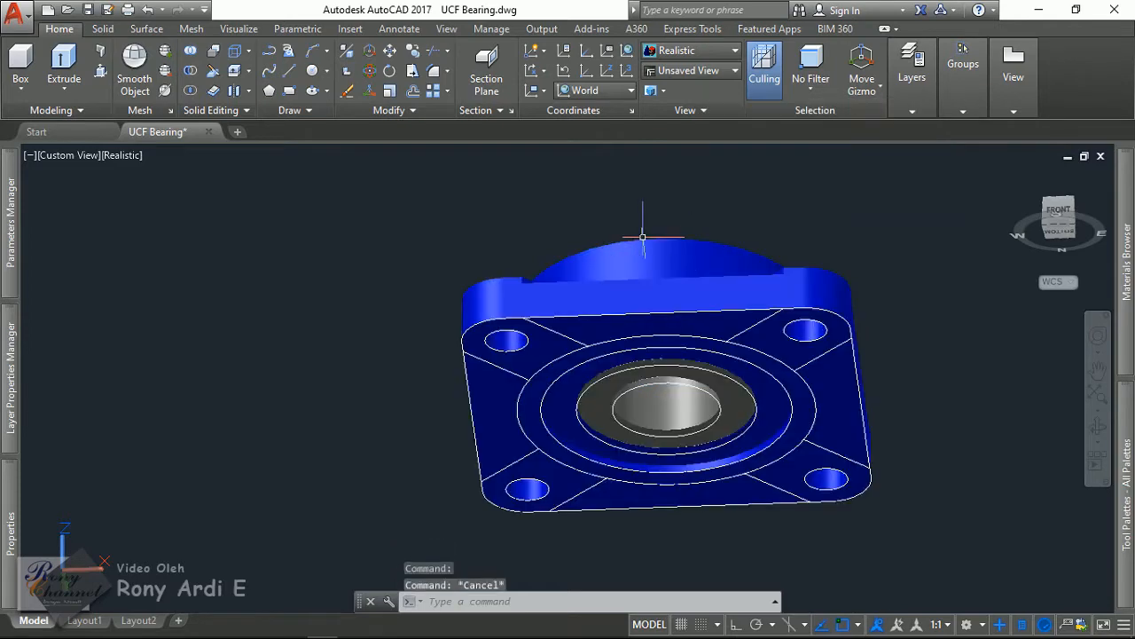
# Step: Turn off layer 0 to hide the outline curves and inspect the bearing block from below and above
pyautogui.click(651, 261)
pyautogui.moveTo(6, 409)
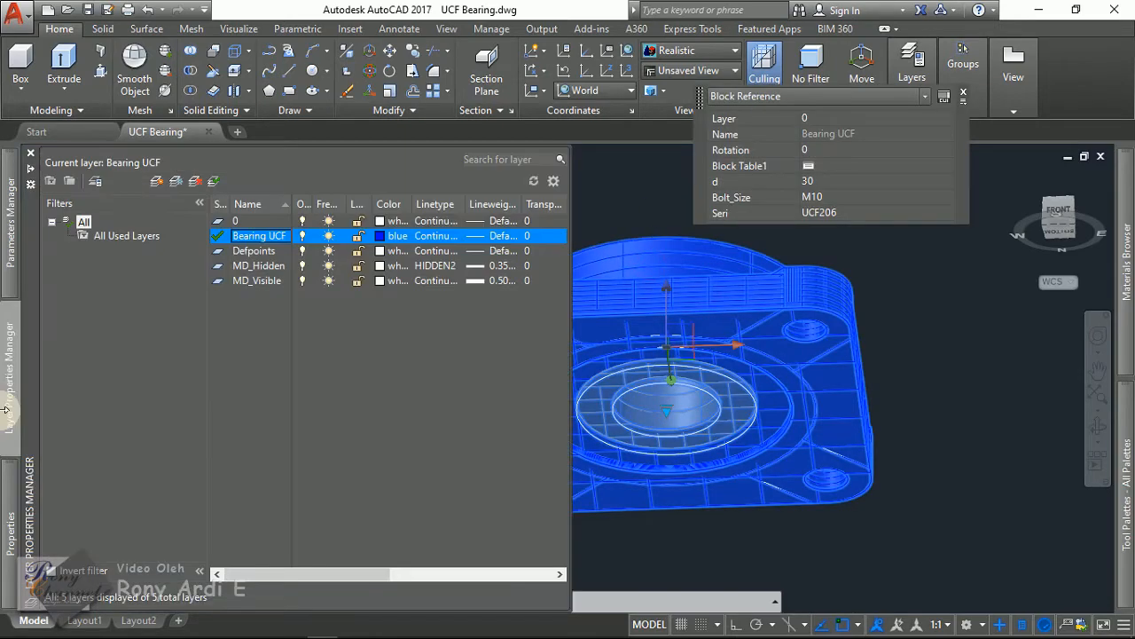
pyautogui.click(303, 222)
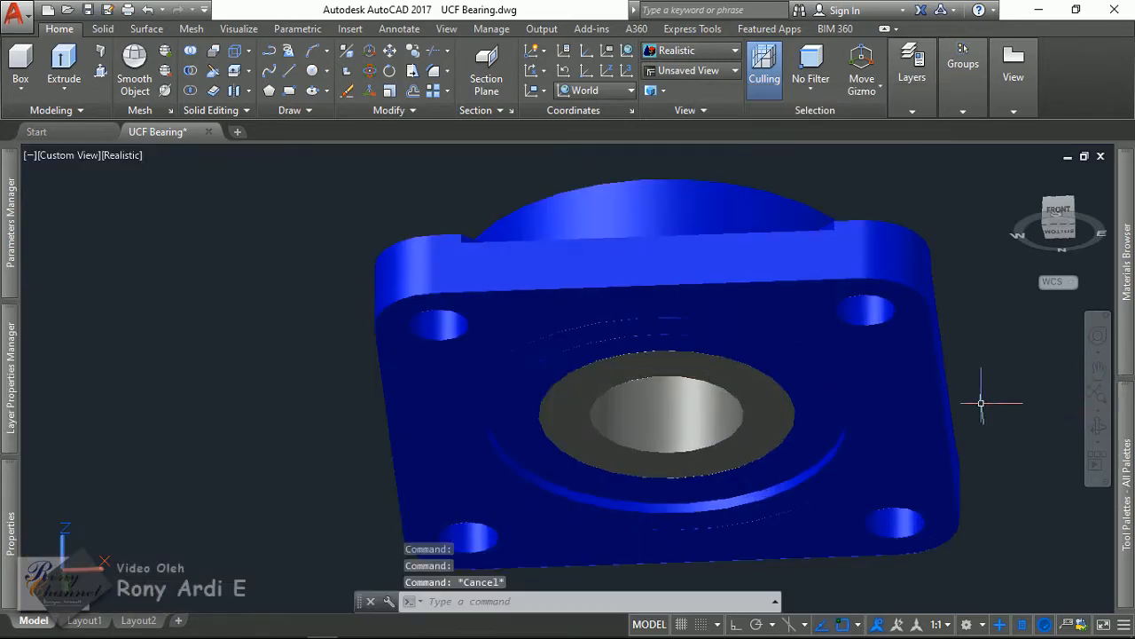
pyautogui.scroll(2, 383, 417)
pyautogui.scroll(-5, 479, 325)
pyautogui.keyDown('shift'); pyautogui.moveTo(738, 363); pyautogui.dragTo(679, 373, button='middle'); pyautogui.keyUp('shift')
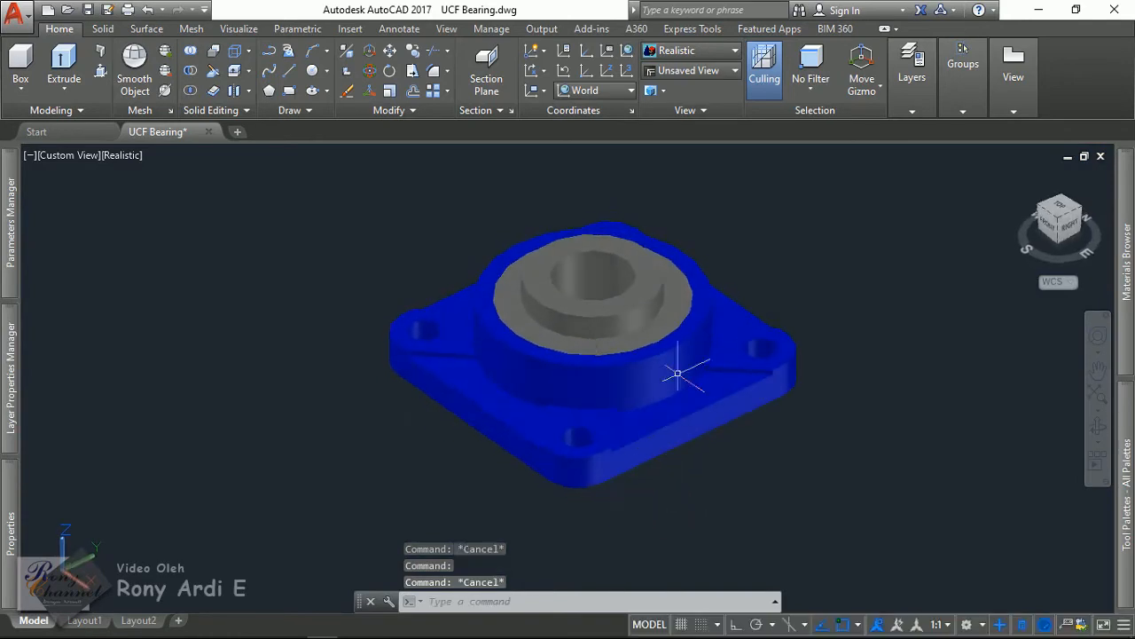
pyautogui.scroll(2, 831, 276)
pyautogui.scroll(-3, 831, 276)
pyautogui.keyDown('shift'); pyautogui.moveTo(799, 351); pyautogui.dragTo(793, 358, button='middle'); pyautogui.keyUp('shift')
pyautogui.press('Escape')
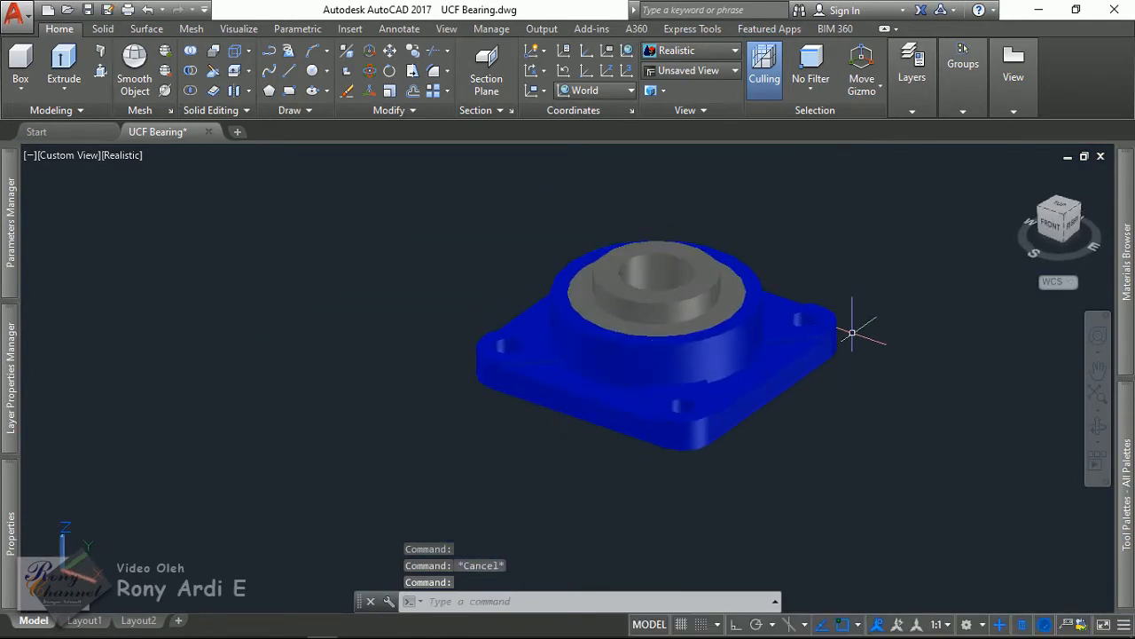
# Step: Open the Bearing UCF block definition in the Block Editor
pyautogui.scroll(3, 852, 325)
pyautogui.click(710, 275)
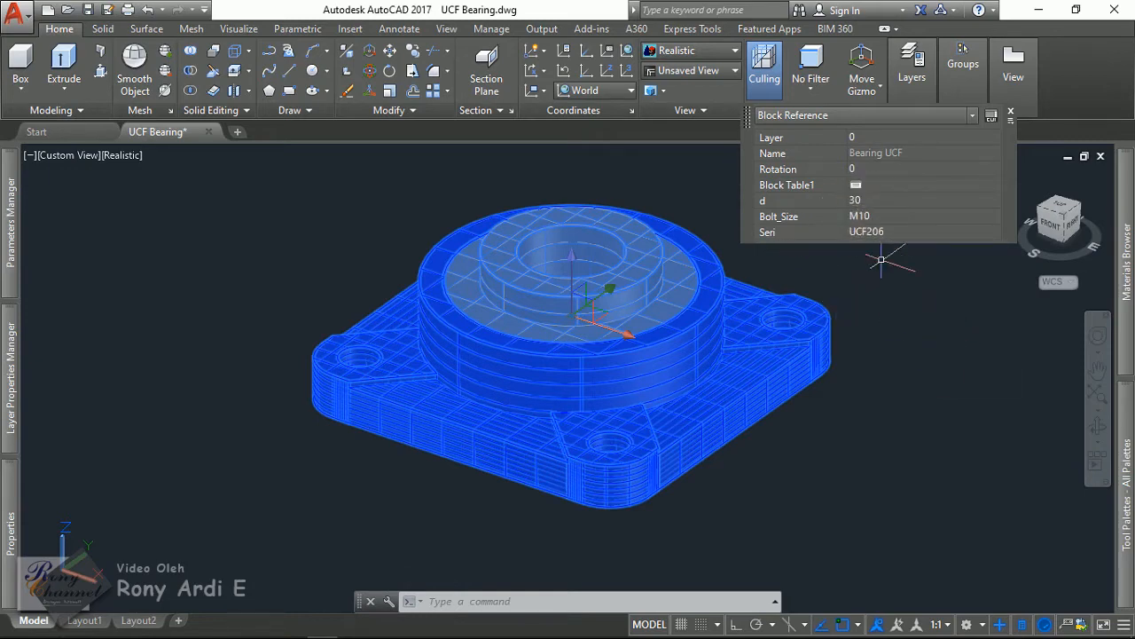
pyautogui.scroll(2, 881, 260)
pyautogui.press('Escape')
pyautogui.doubleClick(514, 283)
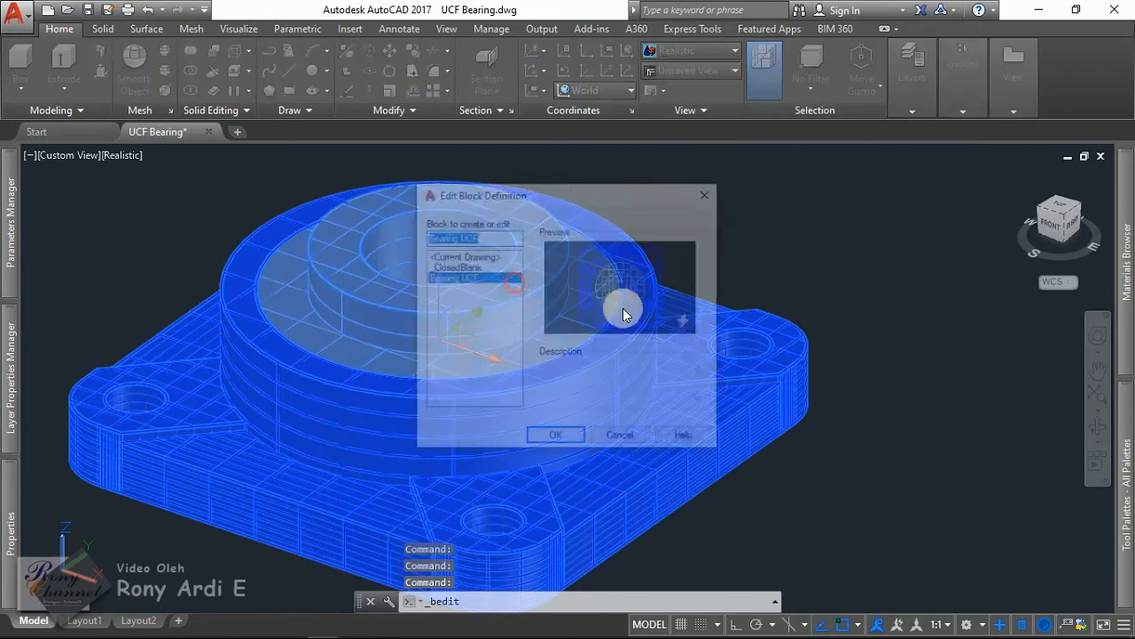
pyautogui.click(548, 435)
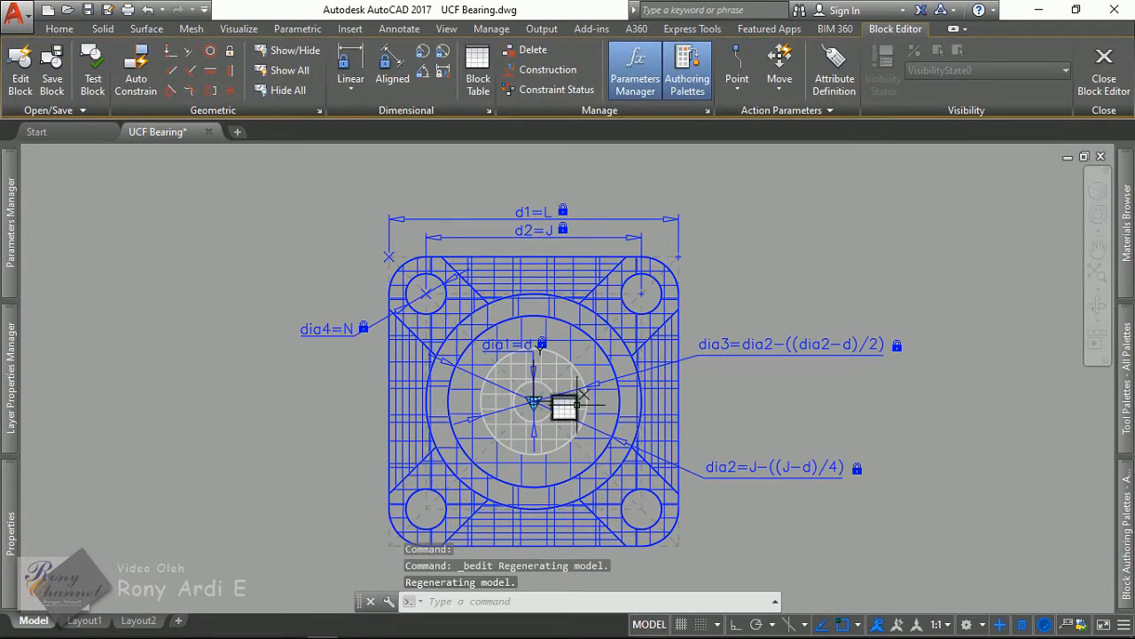
# Step: Require block properties to match a row in the block properties table and save the table despite its errors
pyautogui.doubleClick(564, 407)
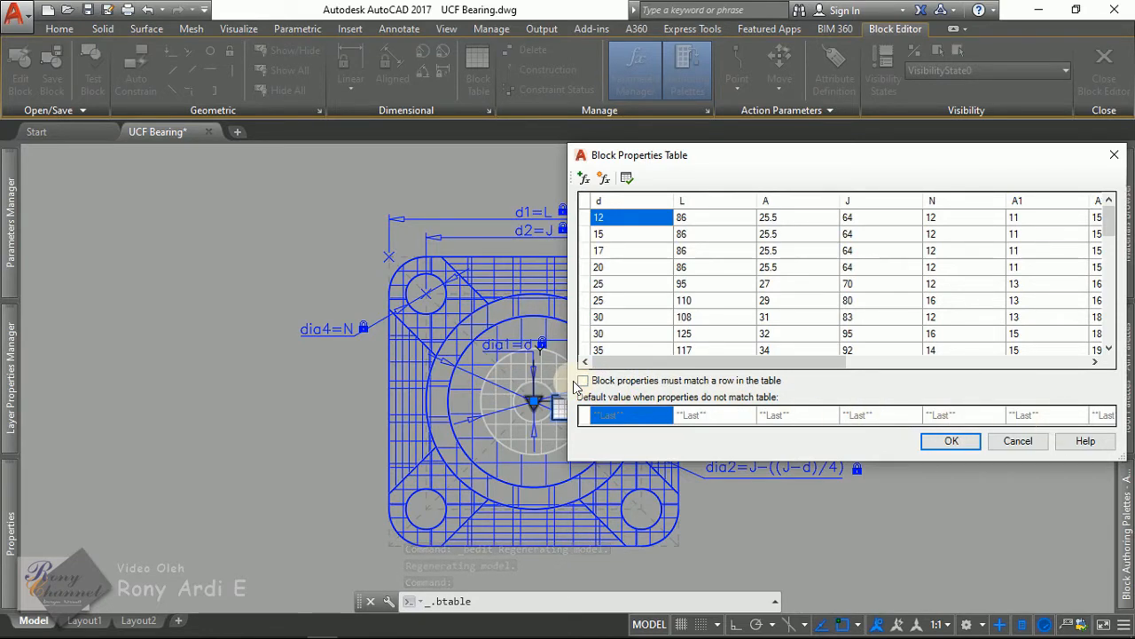
pyautogui.click(583, 380)
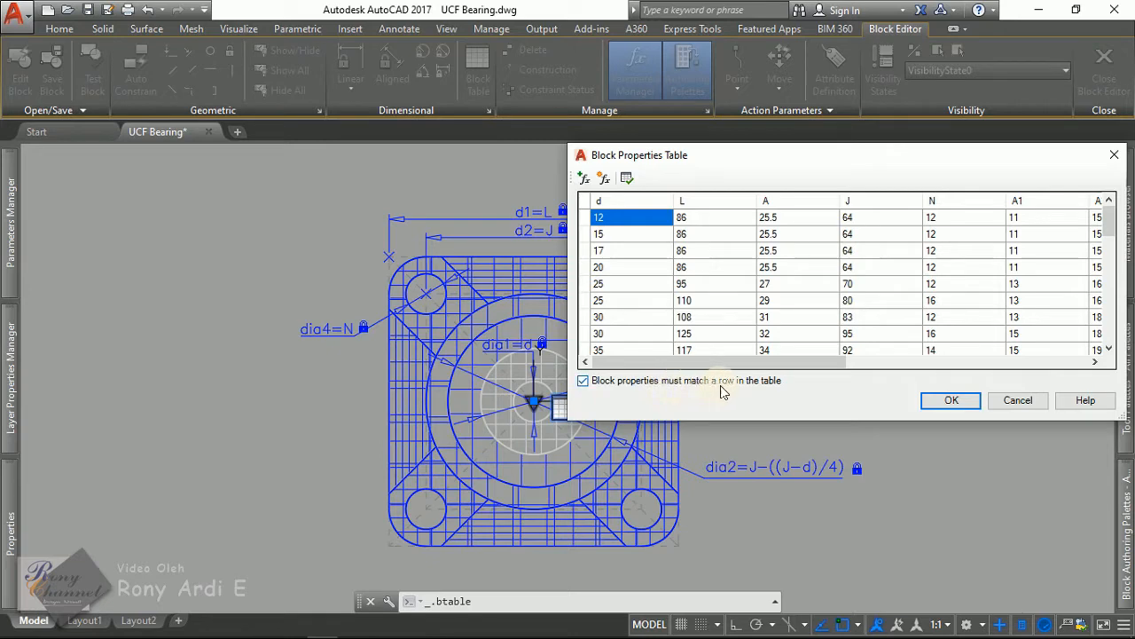
pyautogui.click(945, 401)
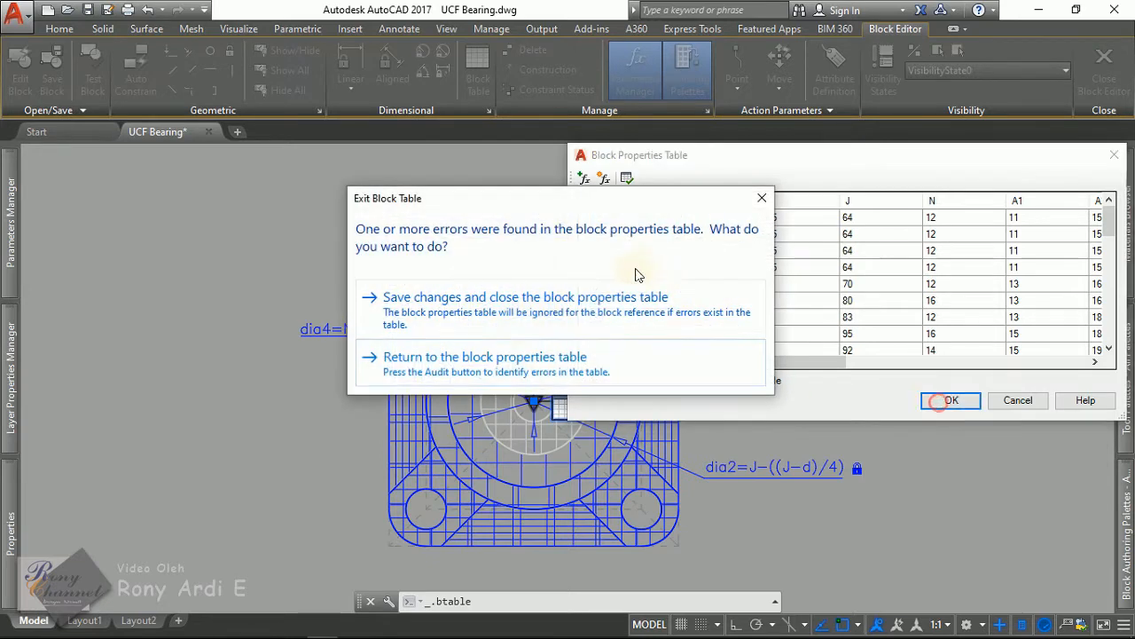
pyautogui.click(518, 331)
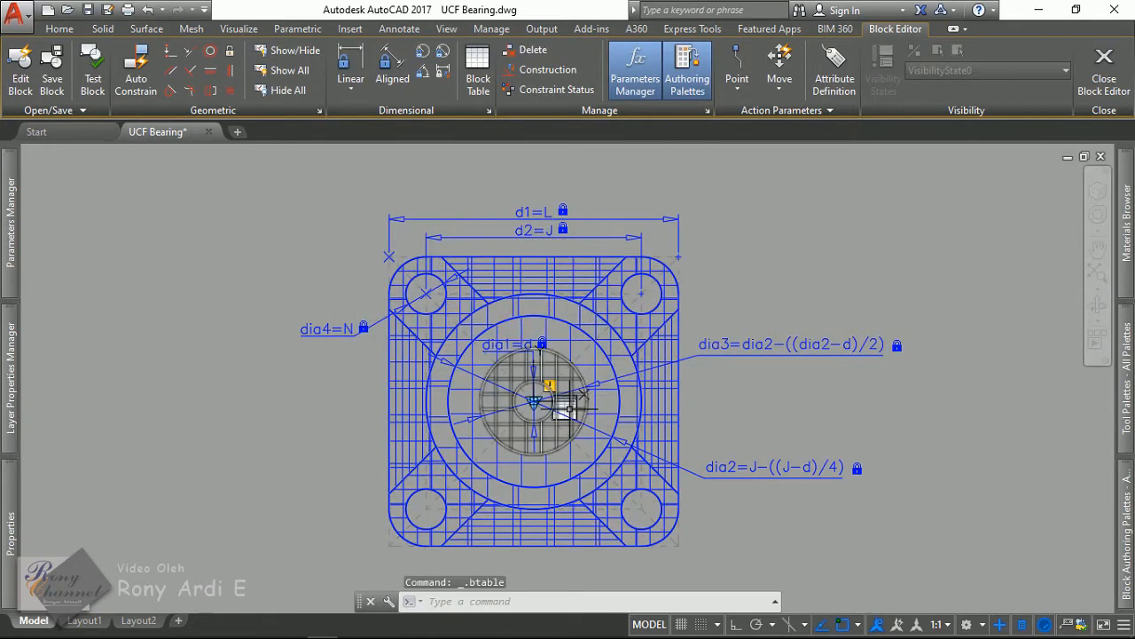
# Step: Remove the requirement that block properties match a table row, and close the Block Editor saving the changes
pyautogui.doubleClick(563, 405)
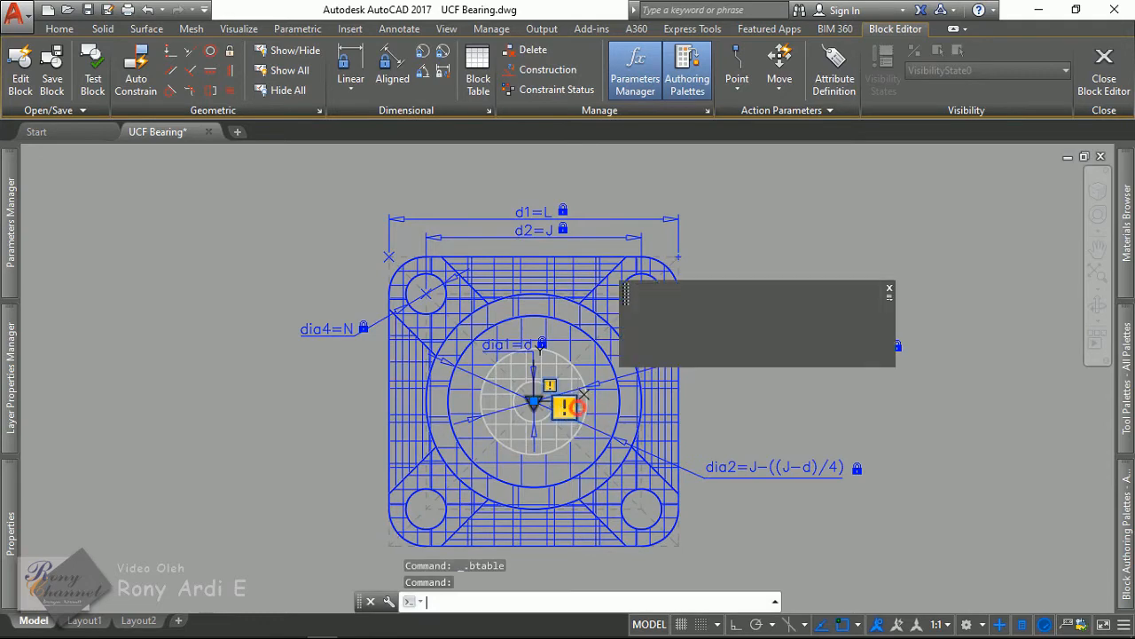
pyautogui.click(616, 382)
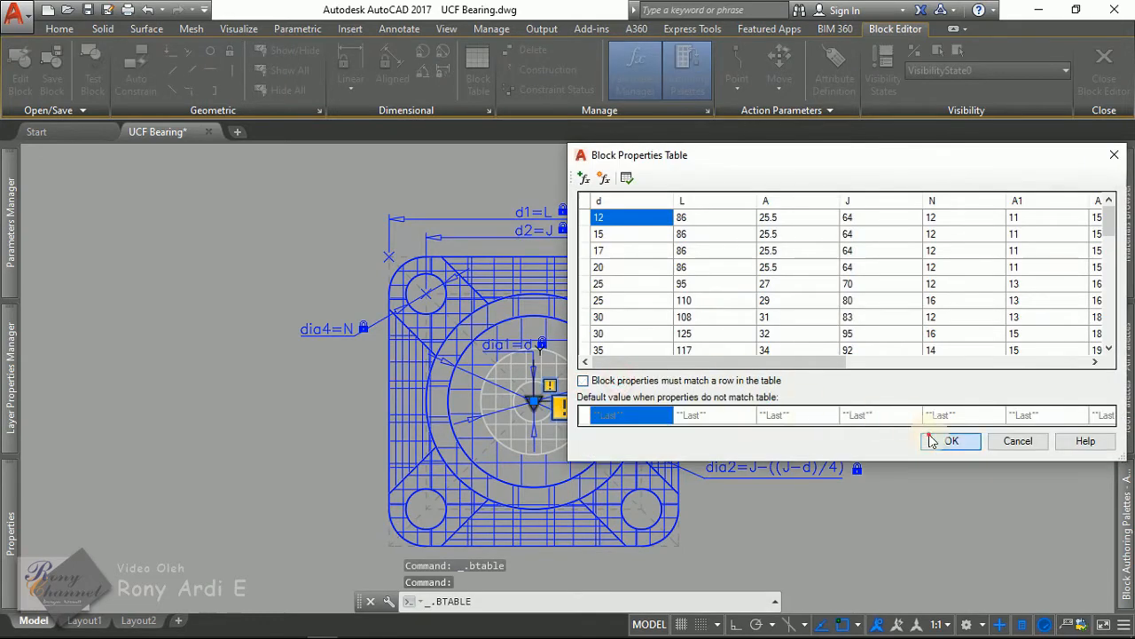
pyautogui.click(927, 440)
pyautogui.click(1104, 80)
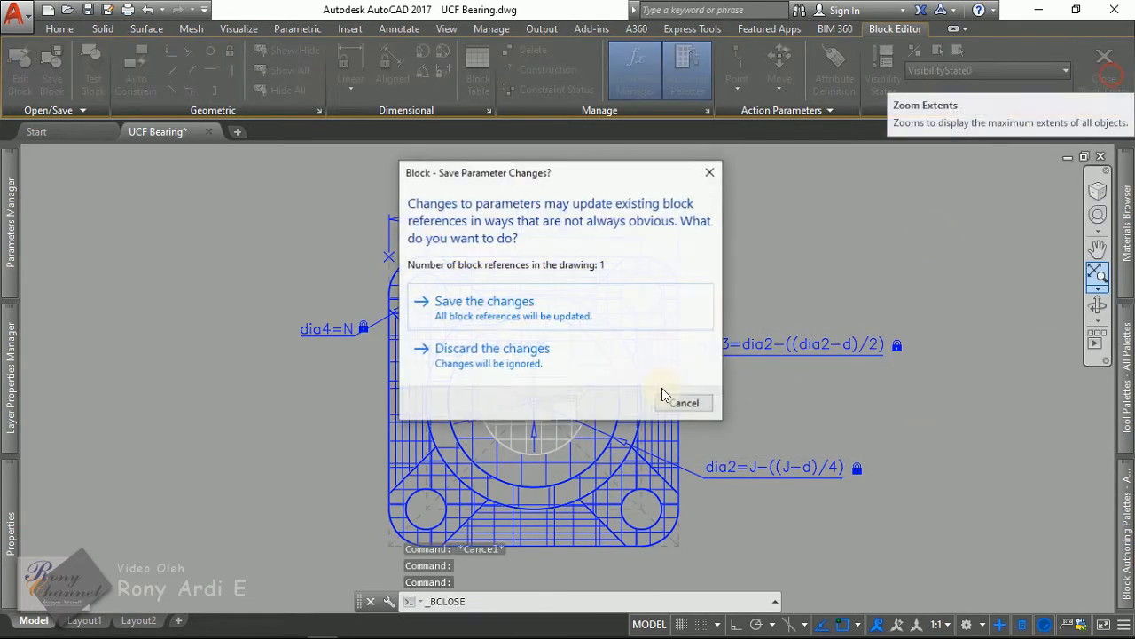
pyautogui.click(485, 326)
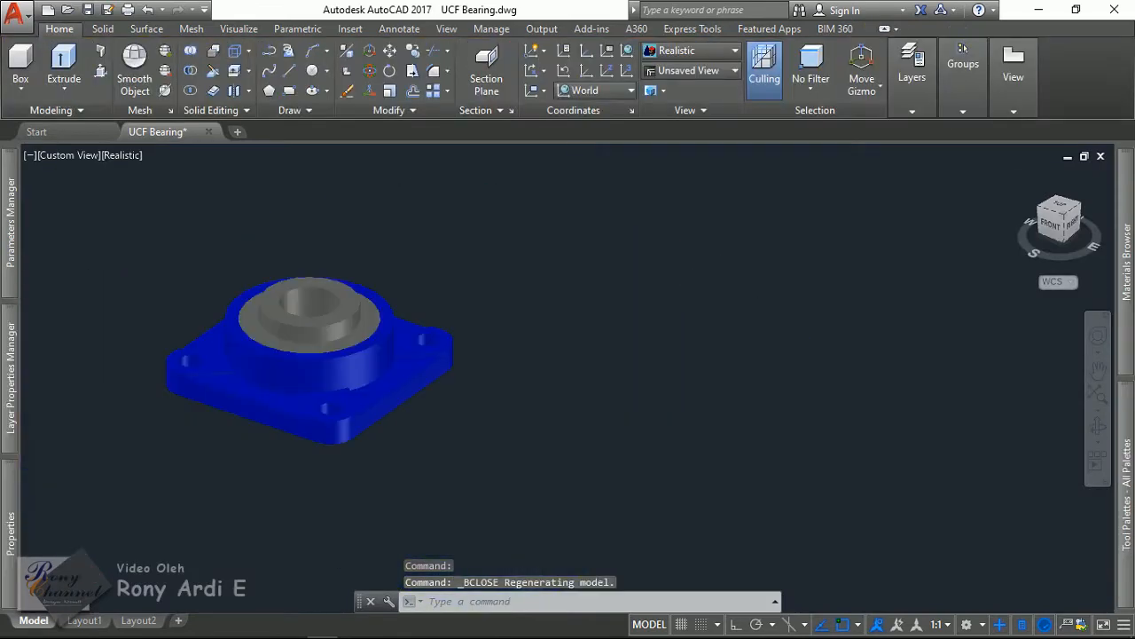
# Step: Resize the bearing block by choosing the UCF203 row in its block properties table
pyautogui.scroll(3, 269, 312)
pyautogui.click(649, 364)
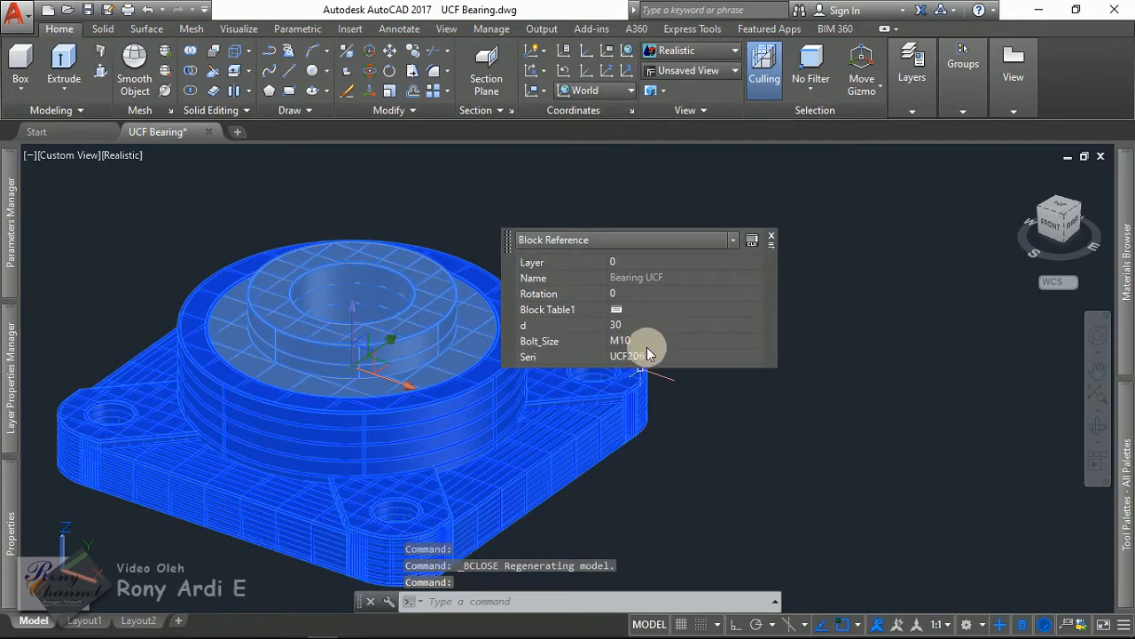
pyautogui.click(618, 309)
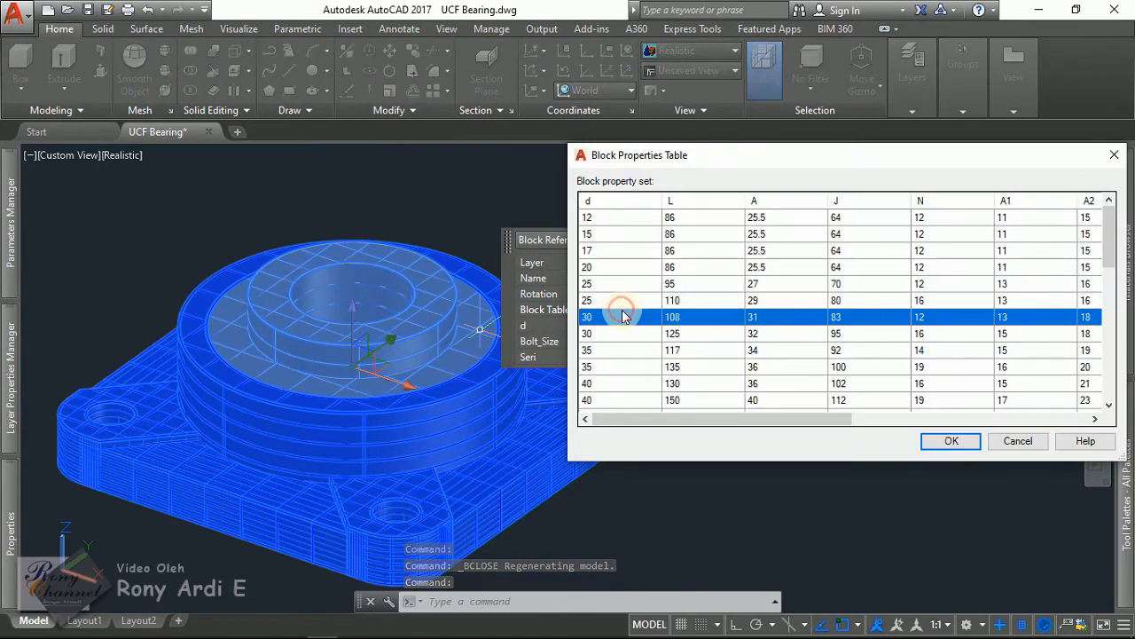
pyautogui.moveTo(750, 418); pyautogui.dragTo(1014, 421)
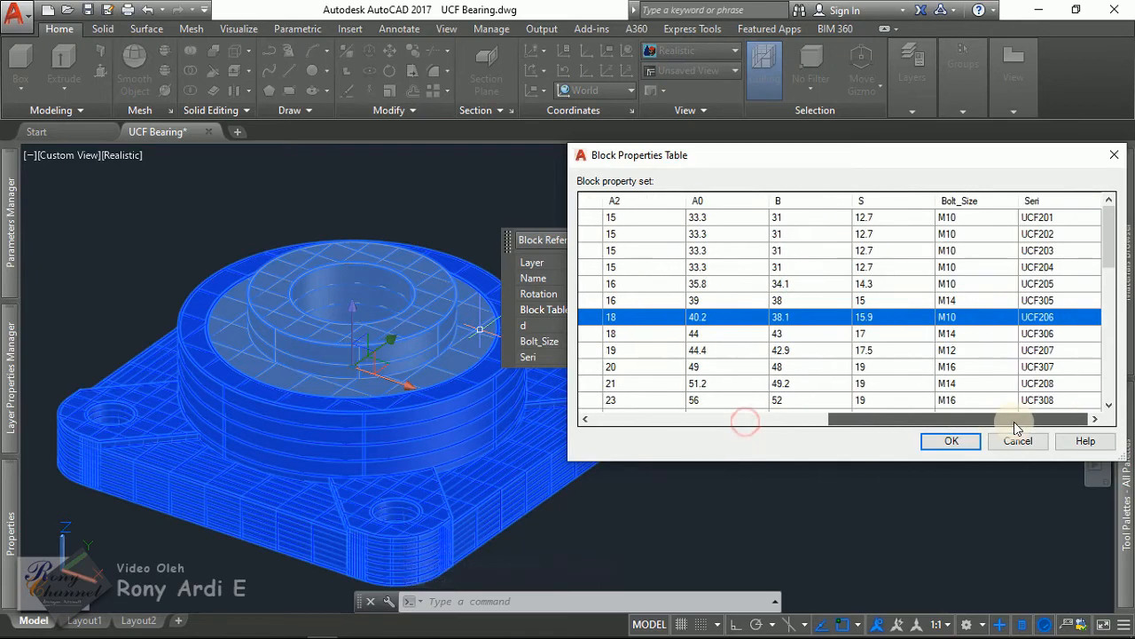
pyautogui.doubleClick(1050, 250)
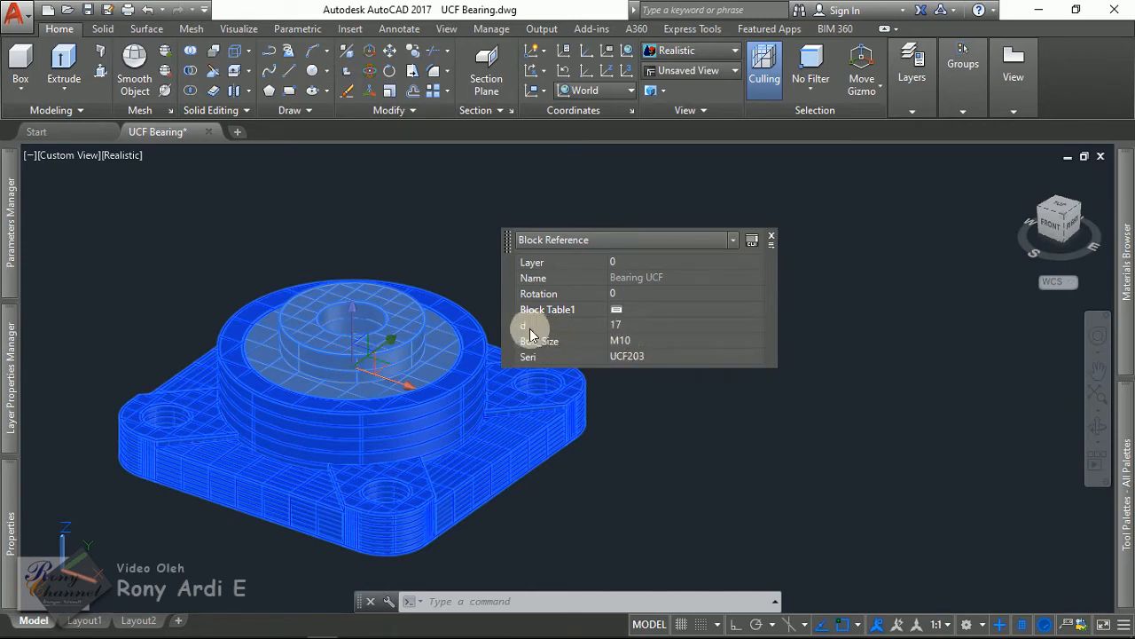
# Step: Resize the bearing block by choosing the UCF207 row (d 35, bolt size M12) in its block properties table
pyautogui.click(616, 313)
pyautogui.doubleClick(586, 354)
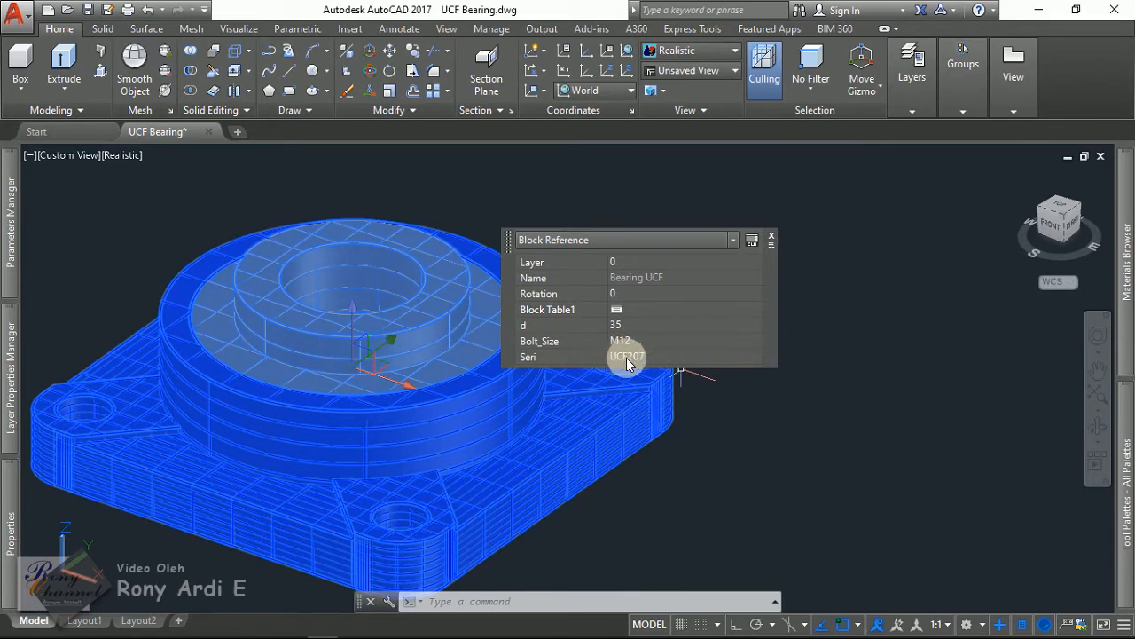
pyautogui.scroll(-3, 848, 379)
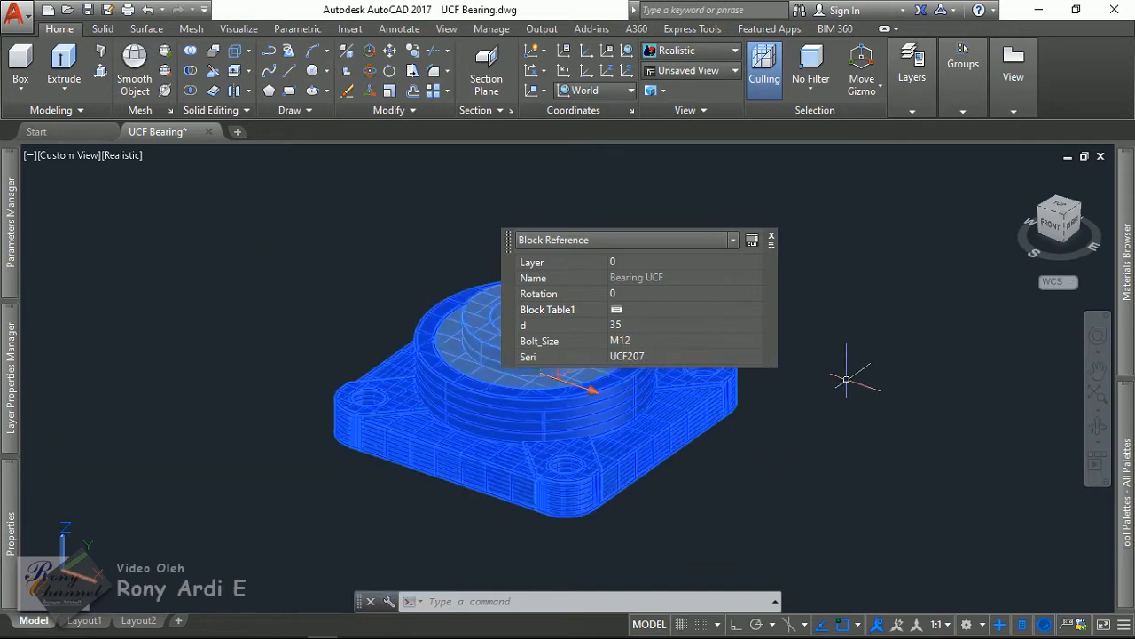
pyautogui.press('Escape')
pyautogui.keyDown('shift'); pyautogui.moveTo(743, 311); pyautogui.dragTo(661, 352, button='middle'); pyautogui.keyUp('shift')
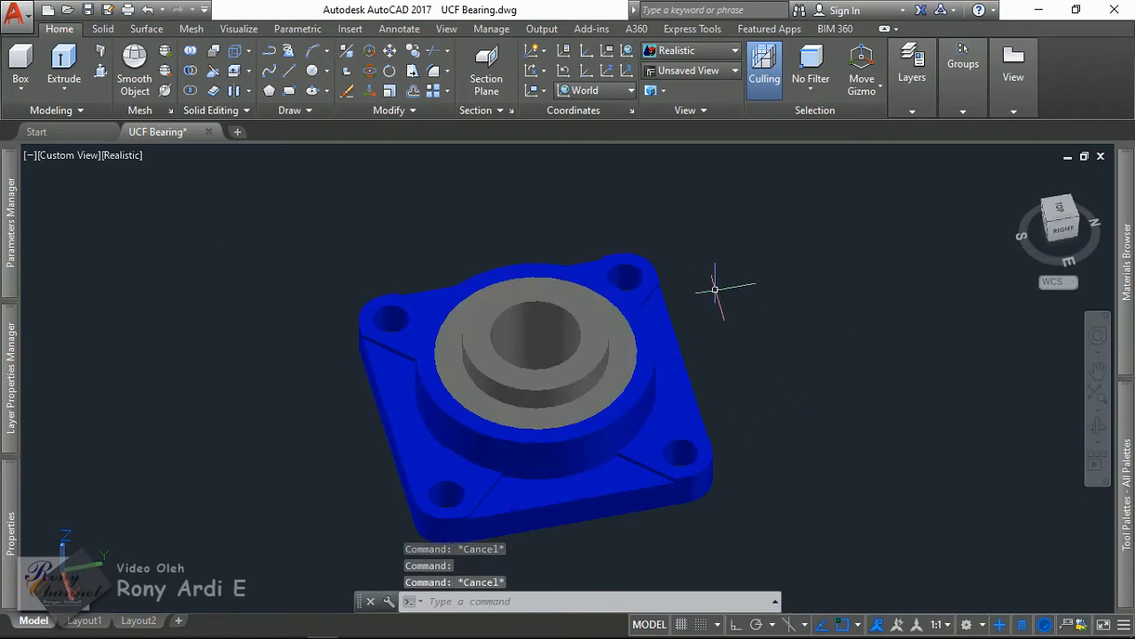
# Step: Save the UCF Bearing drawing and leave the bearing block deselected
pyautogui.hotkey('ctrl', 's')
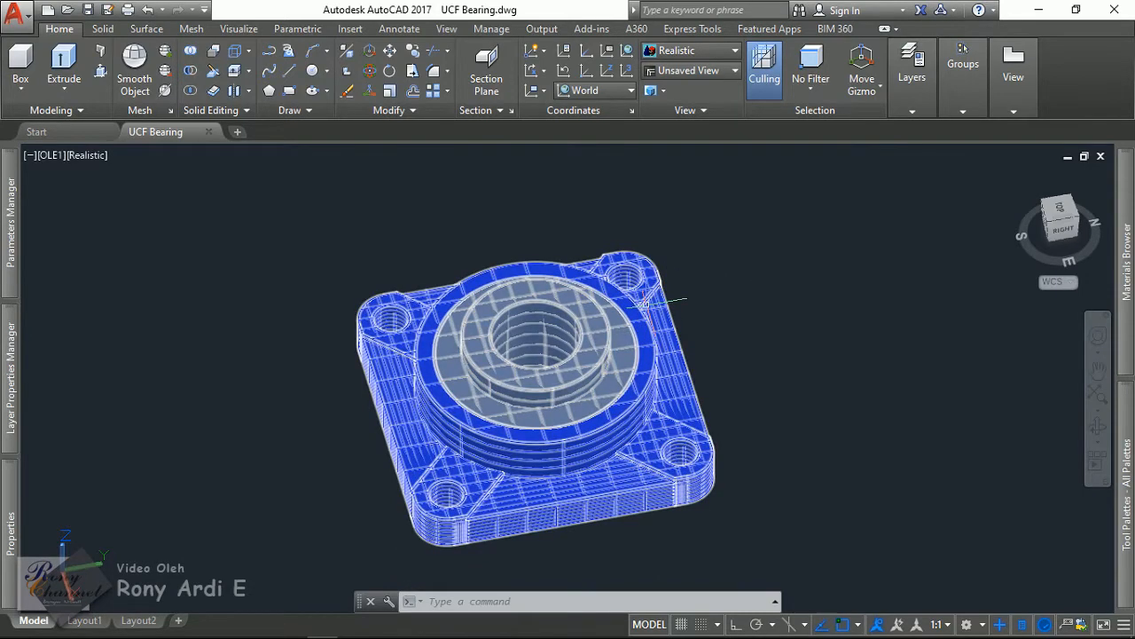
pyautogui.click(523, 342)
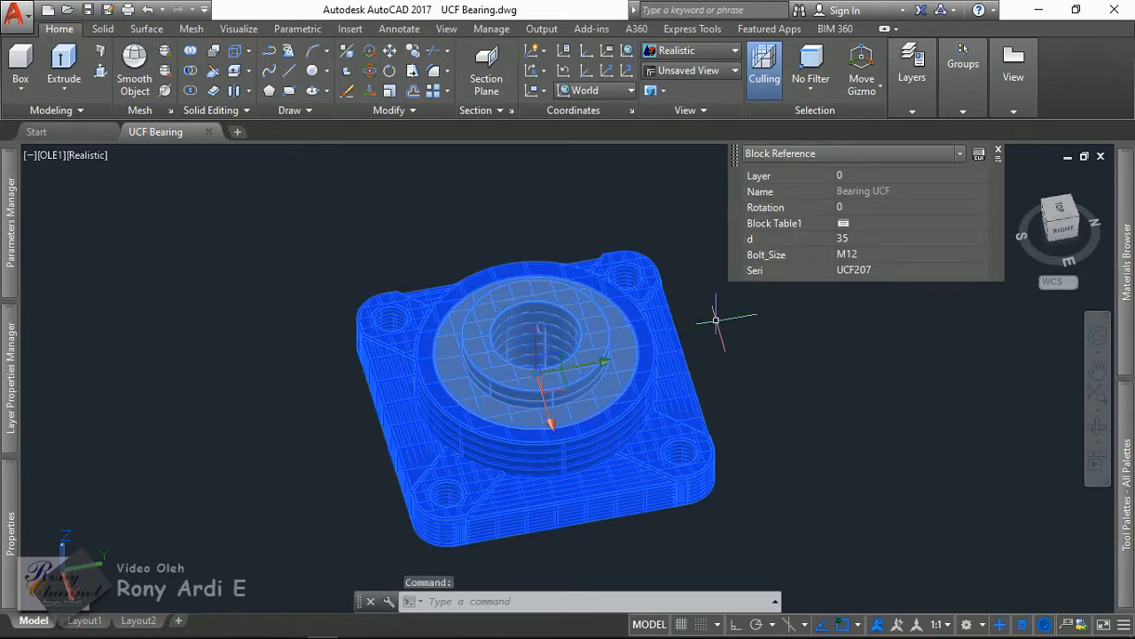
pyautogui.hotkey('ctrl', 's')
pyautogui.press('Escape')
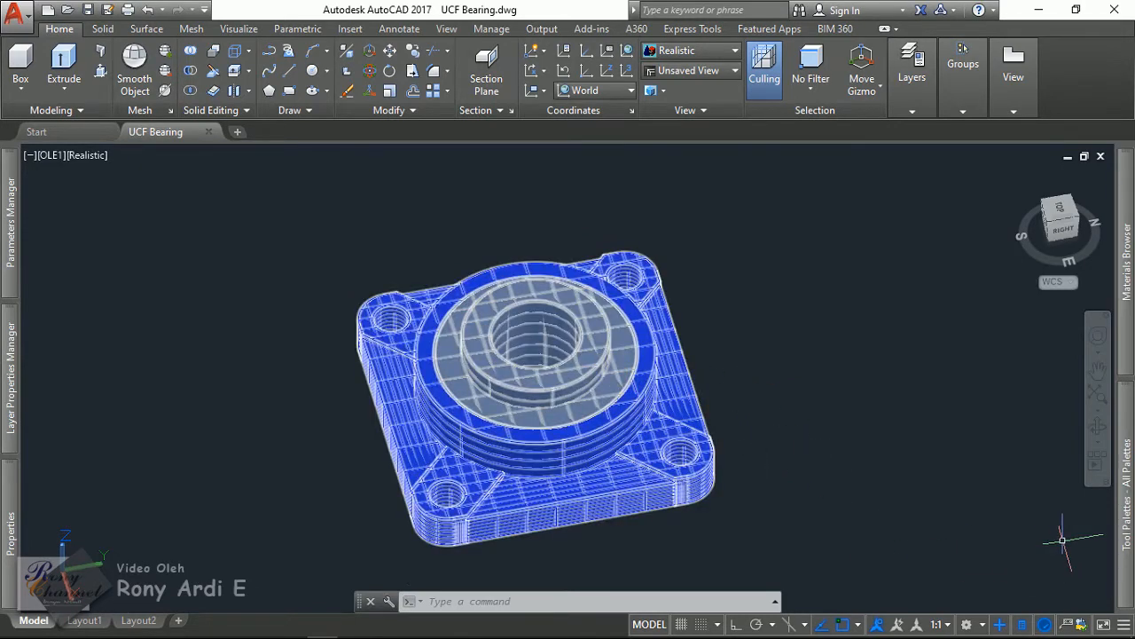
pyautogui.moveTo(1128, 523)
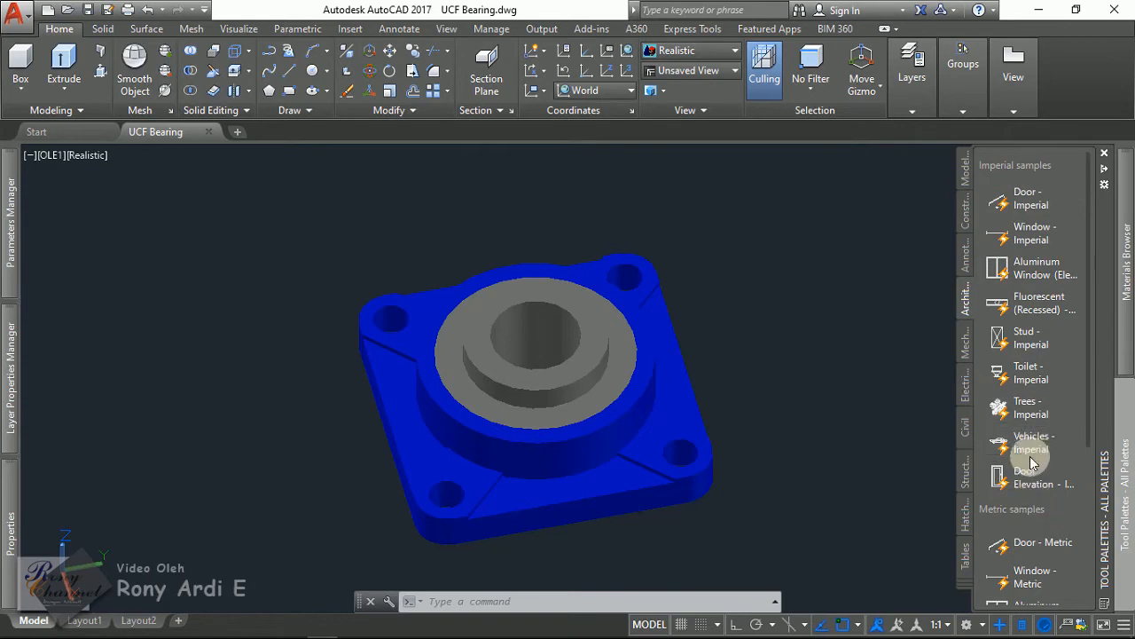
pyautogui.click(747, 308)
pyautogui.press('Escape')
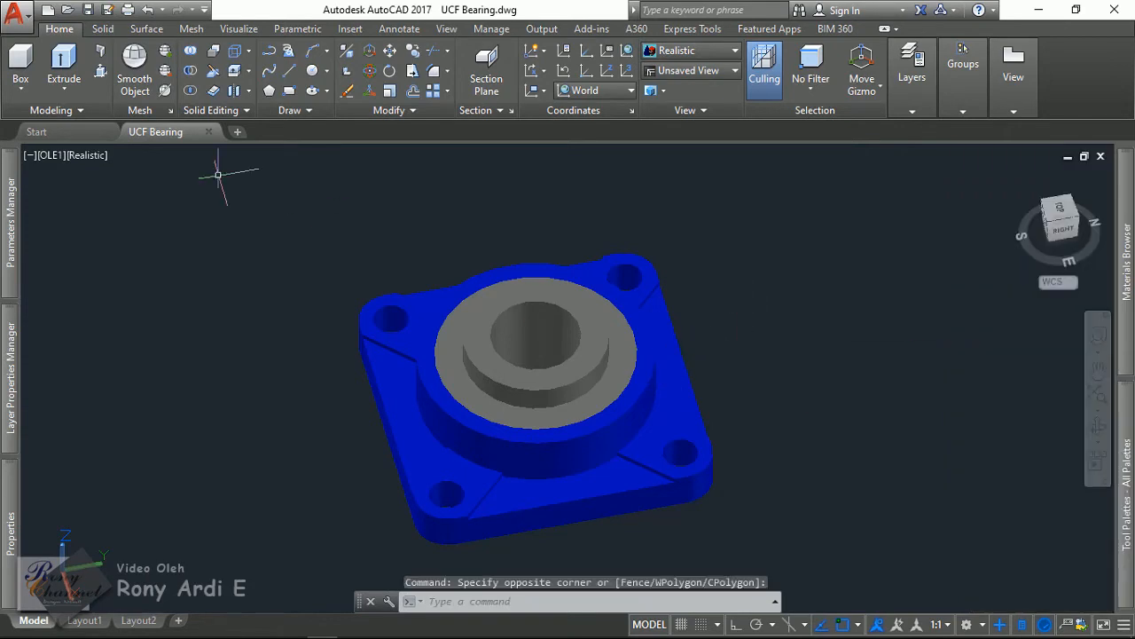
# Step: Switch the viewport to the Top view with the 2D Wireframe visual style
pyautogui.click(98, 157)
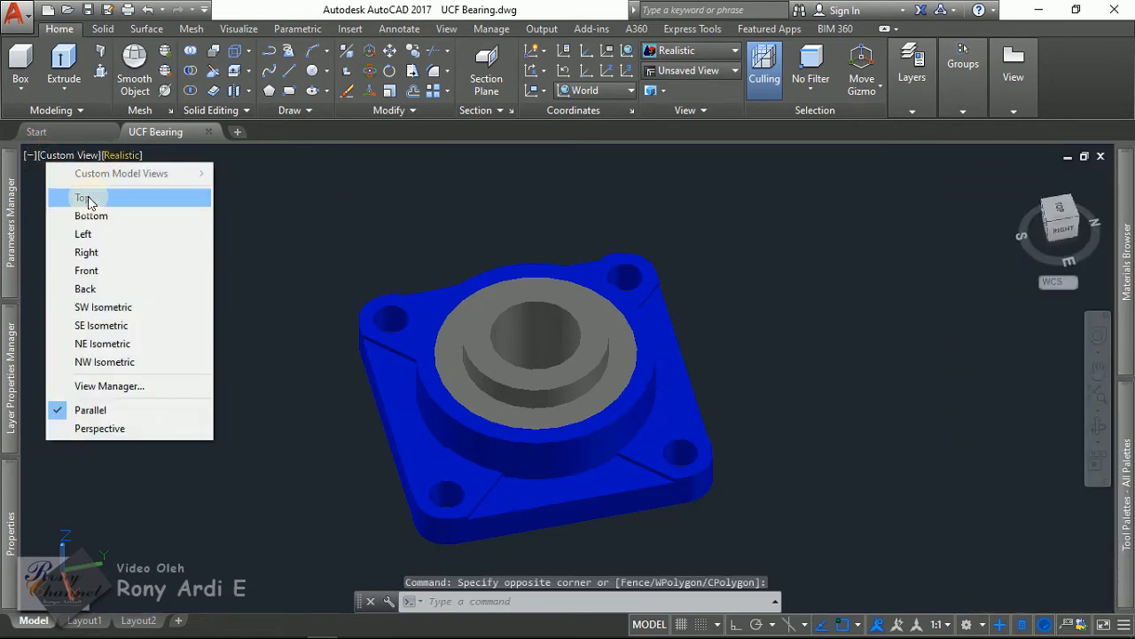
pyautogui.click(82, 197)
pyautogui.click(80, 157)
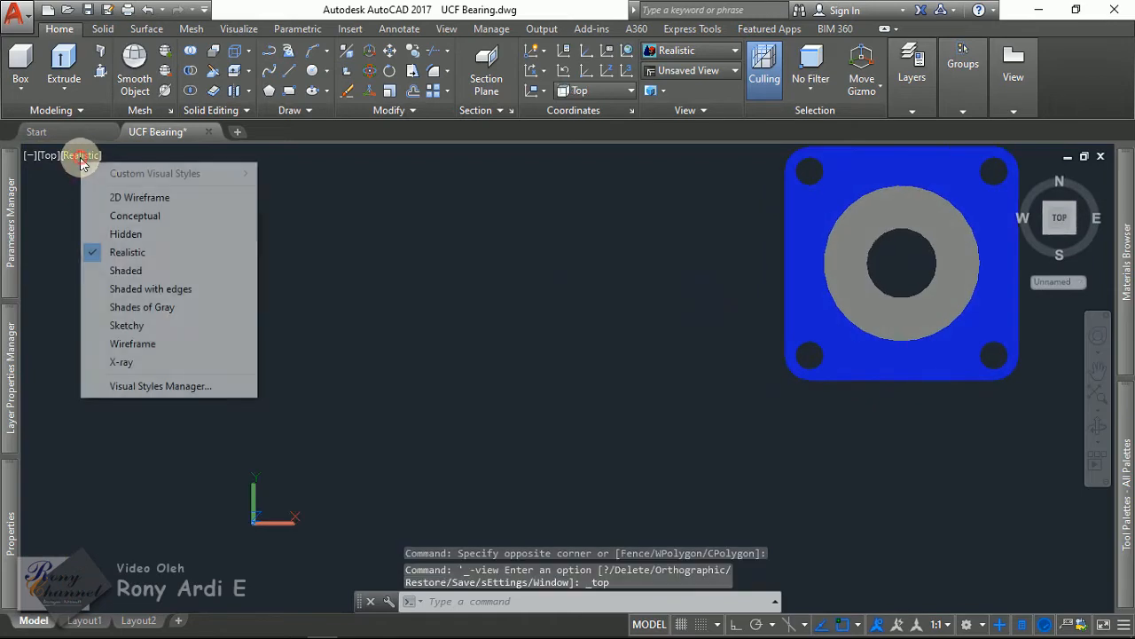
pyautogui.click(146, 197)
pyautogui.moveTo(704, 310); pyautogui.dragTo(177, 345, button='middle')
pyautogui.scroll(2, 343, 231)
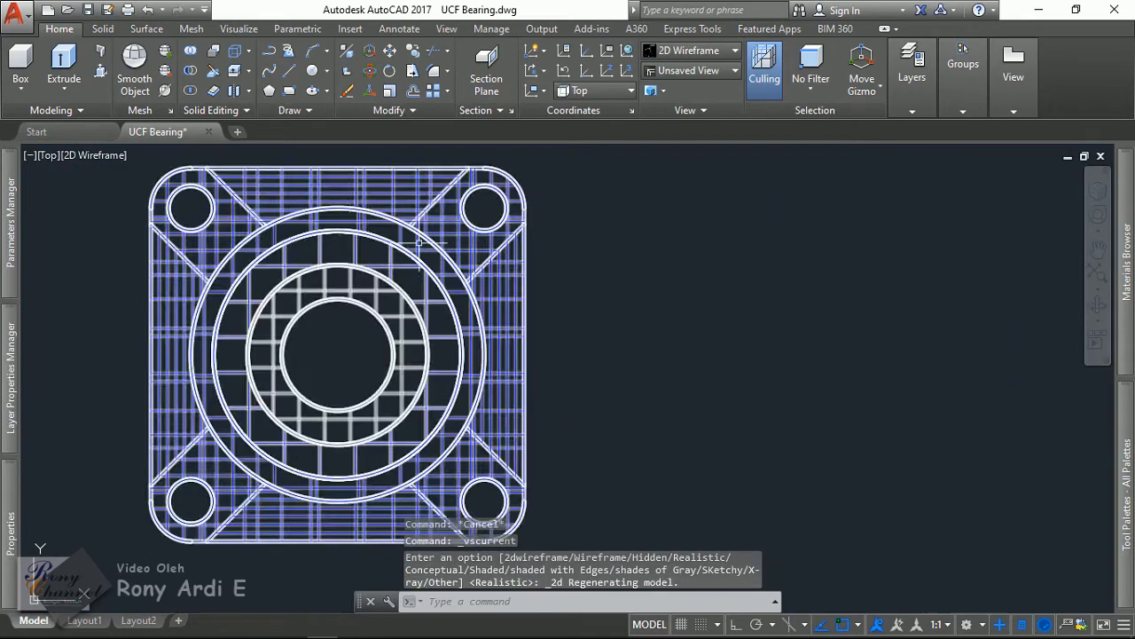
pyautogui.moveTo(742, 313); pyautogui.dragTo(576, 371, button='middle')
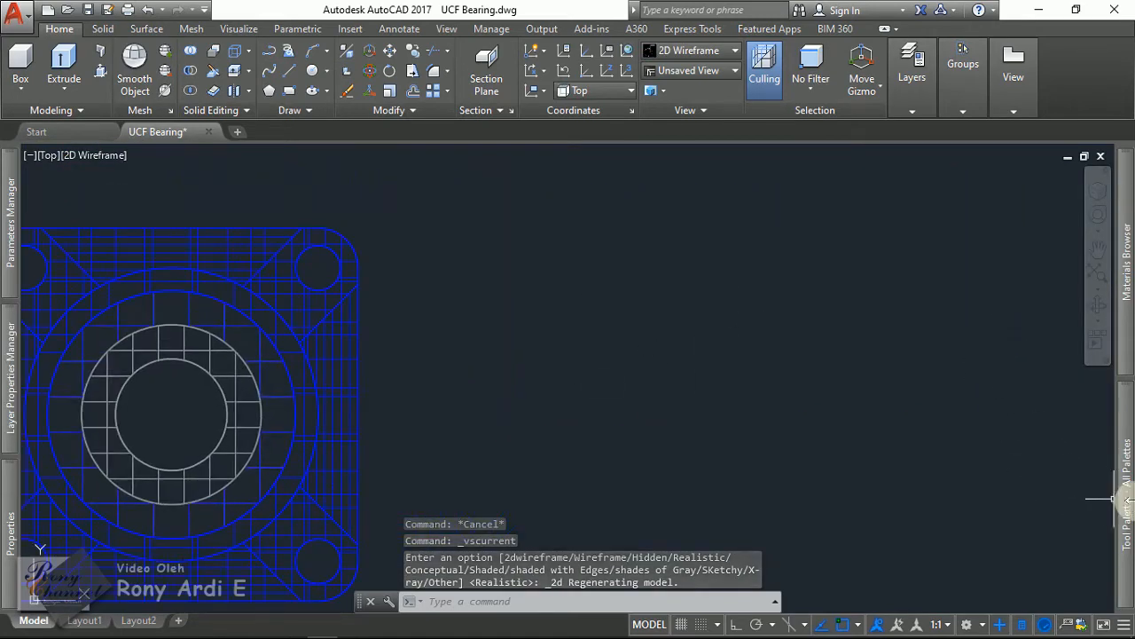
# Step: Try to insert the Door - Imperial block from the Architectural tool palette beside the bearing
pyautogui.moveTo(1125, 497)
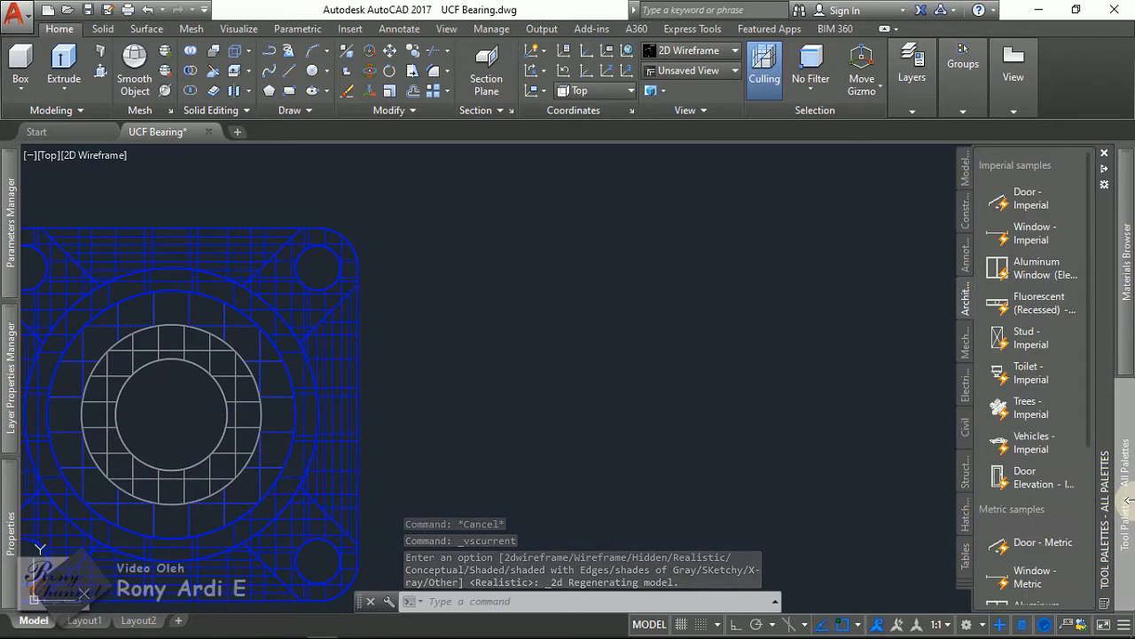
pyautogui.click(1029, 201)
pyautogui.scroll(-5, 552, 296)
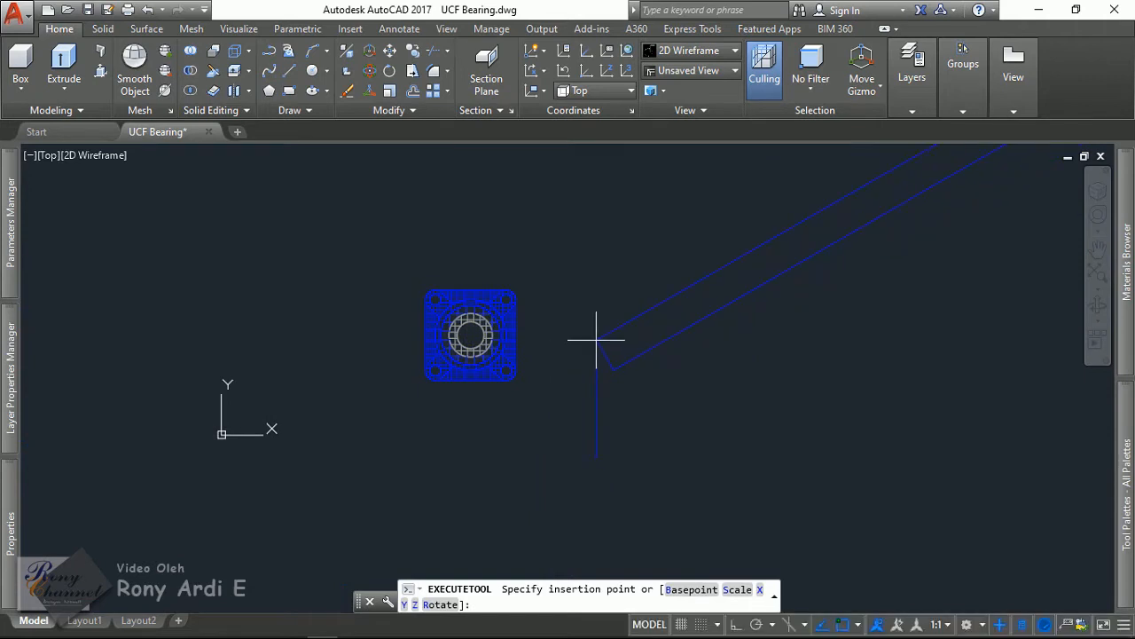
pyautogui.press('Escape')
pyautogui.scroll(6, 585, 311)
pyautogui.moveTo(1128, 308)
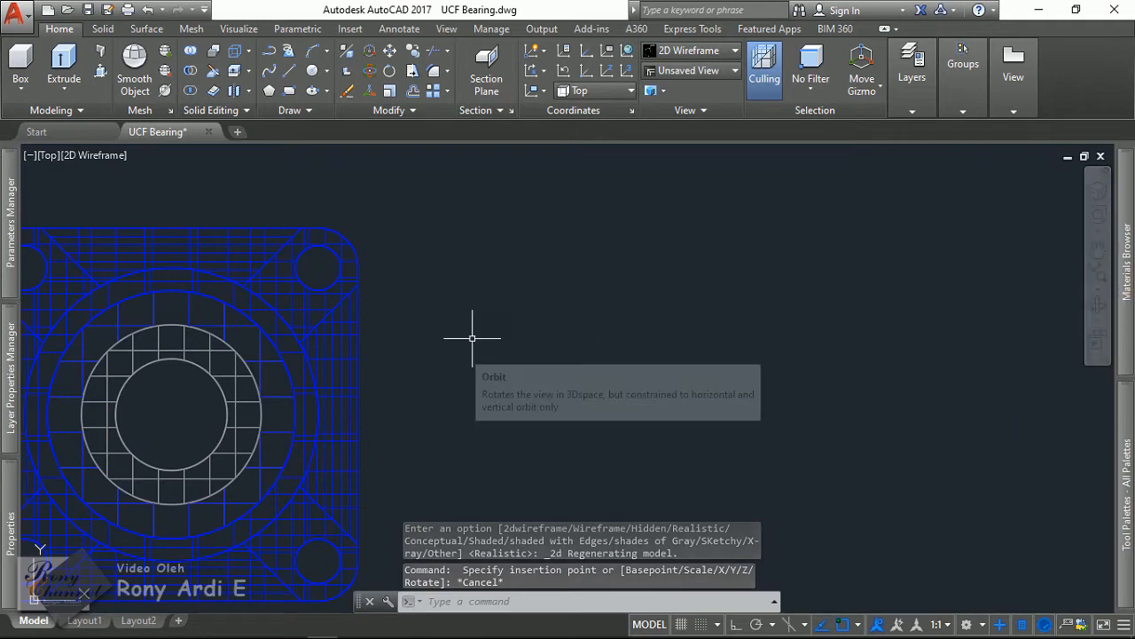
pyautogui.scroll(-2, 512, 390)
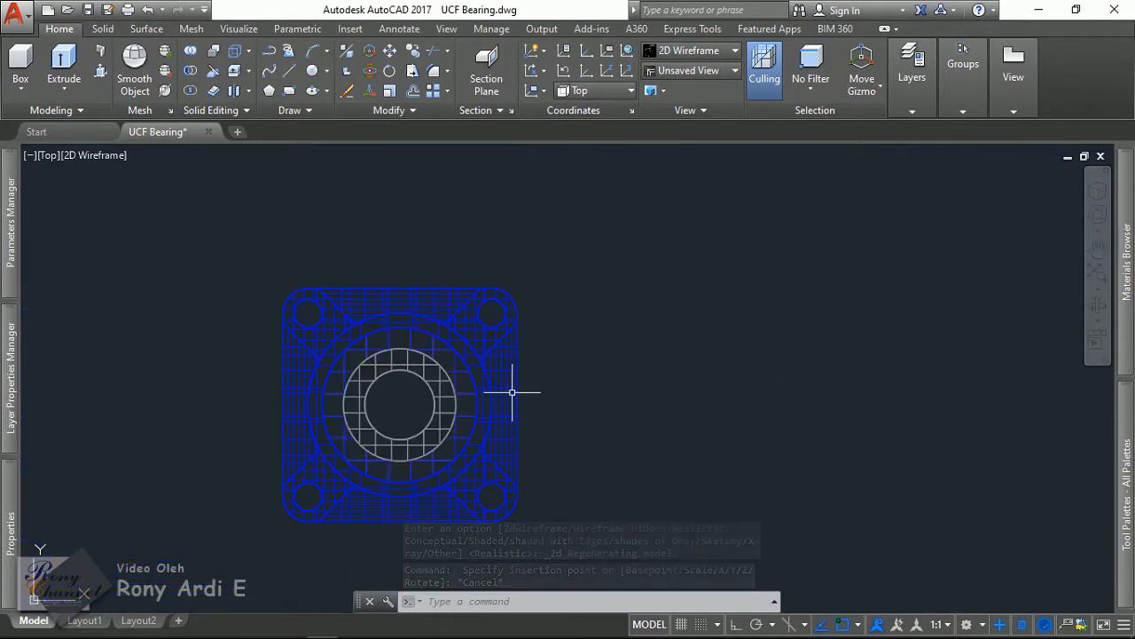
pyautogui.scroll(2, 512, 391)
# Step: Create a new tool palette named Bearing 3D
pyautogui.moveTo(1123, 501)
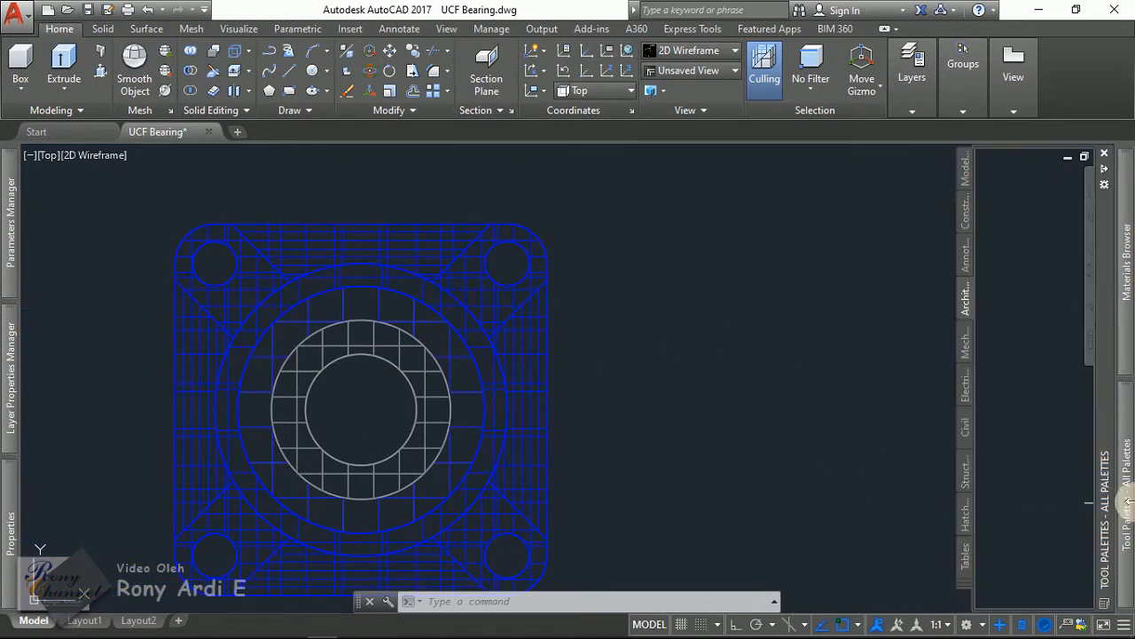
pyautogui.rightClick(965, 173)
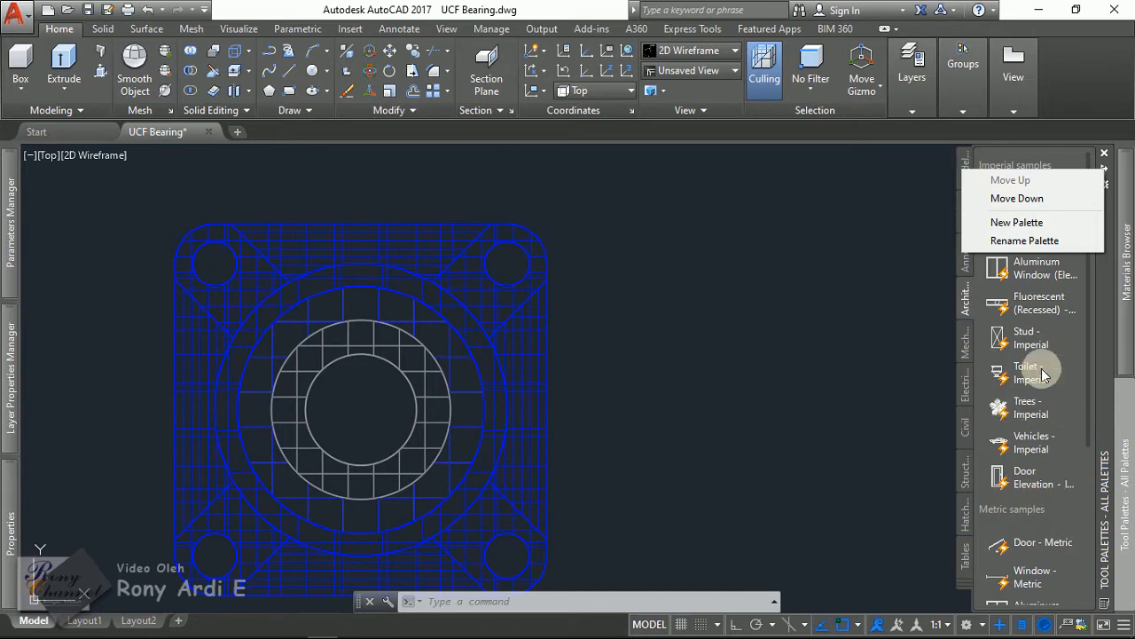
pyautogui.click(1108, 332)
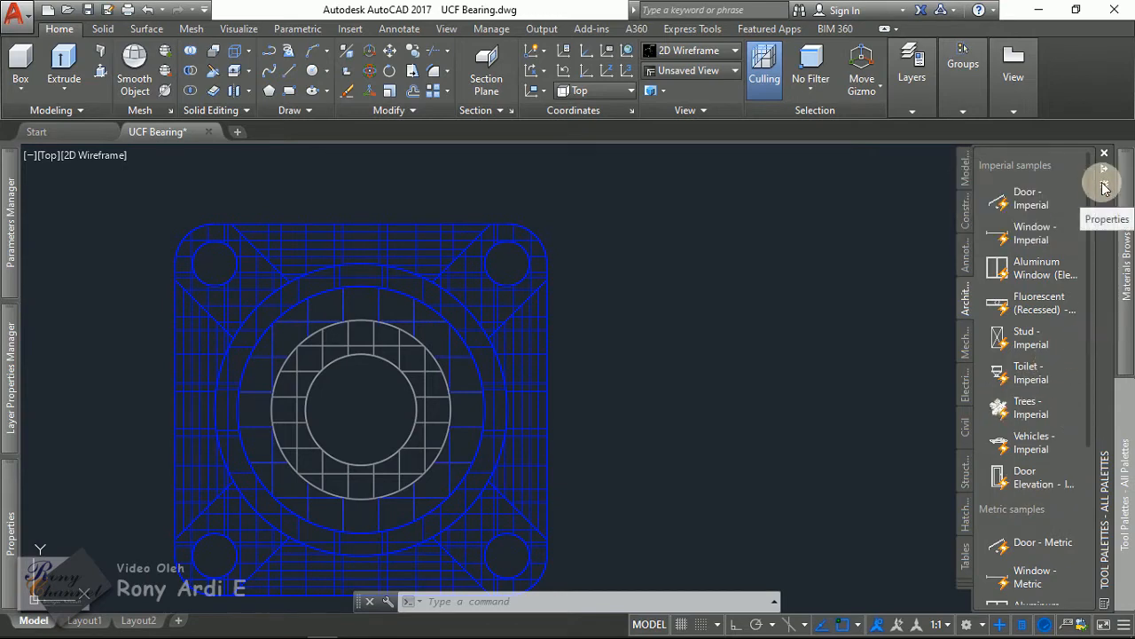
pyautogui.click(1104, 184)
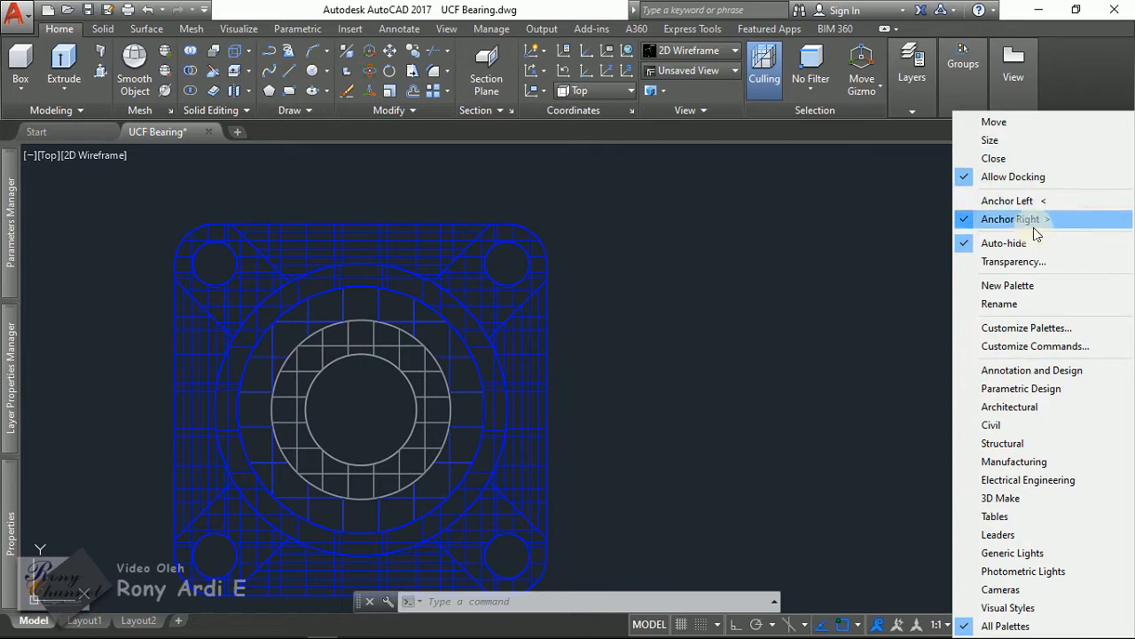
pyautogui.click(1024, 285)
pyautogui.click(995, 349)
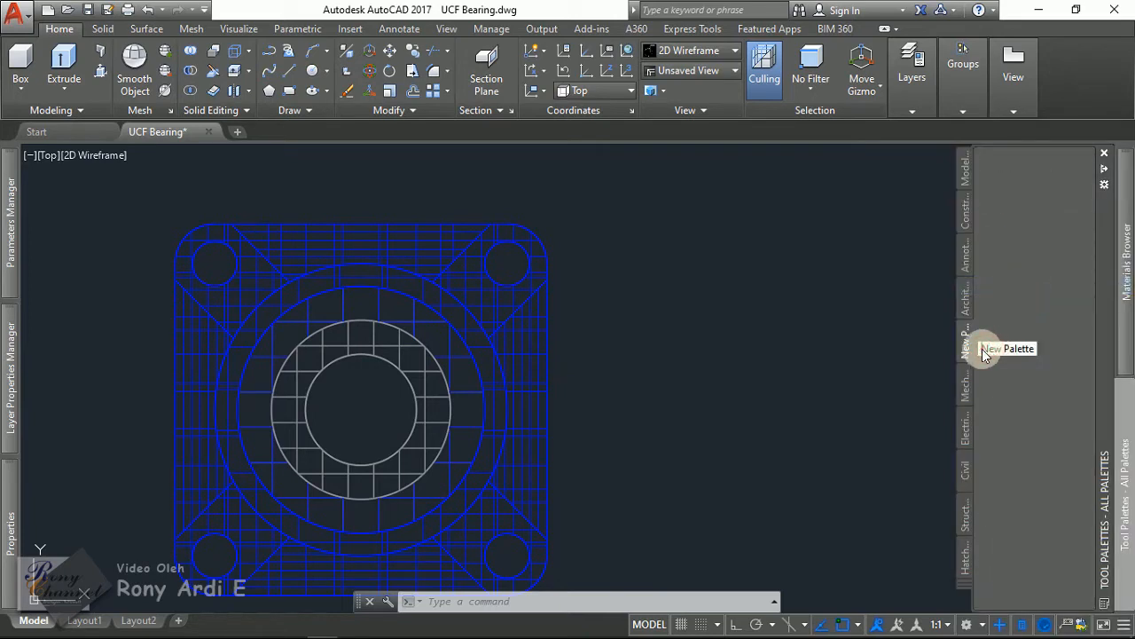
pyautogui.moveTo(982, 349); pyautogui.dragTo(1036, 354)
pyautogui.write('Bearing 3D')
pyautogui.press('Return')
# Step: Turn off auto-hide for the tool palettes and make the Bearing 3D palette the active one
pyautogui.click(967, 569)
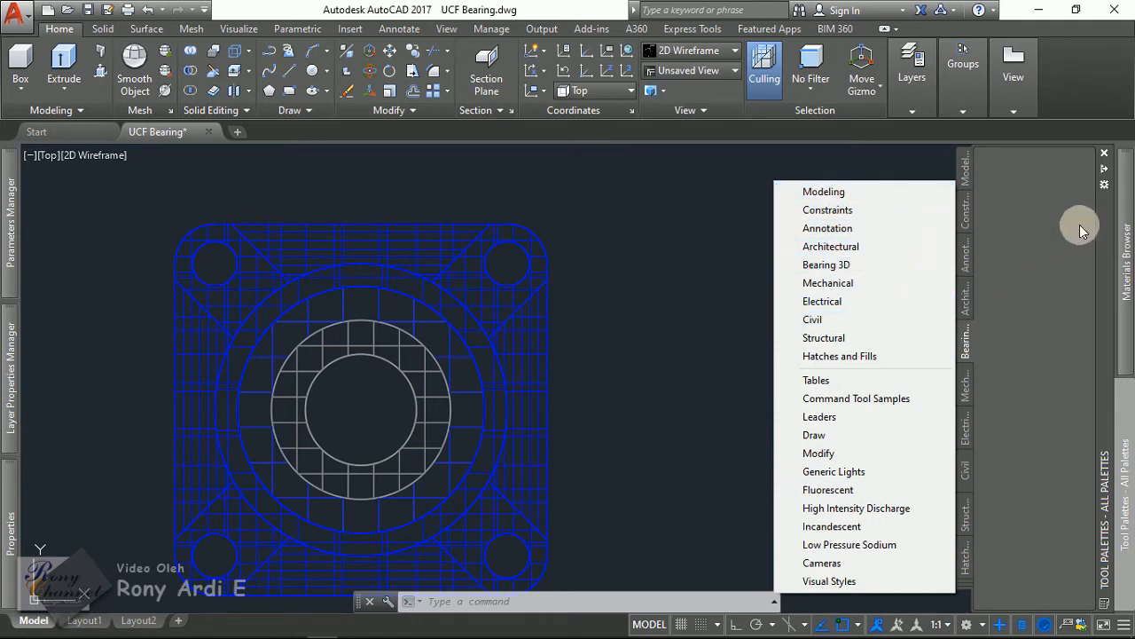
pyautogui.click(1054, 244)
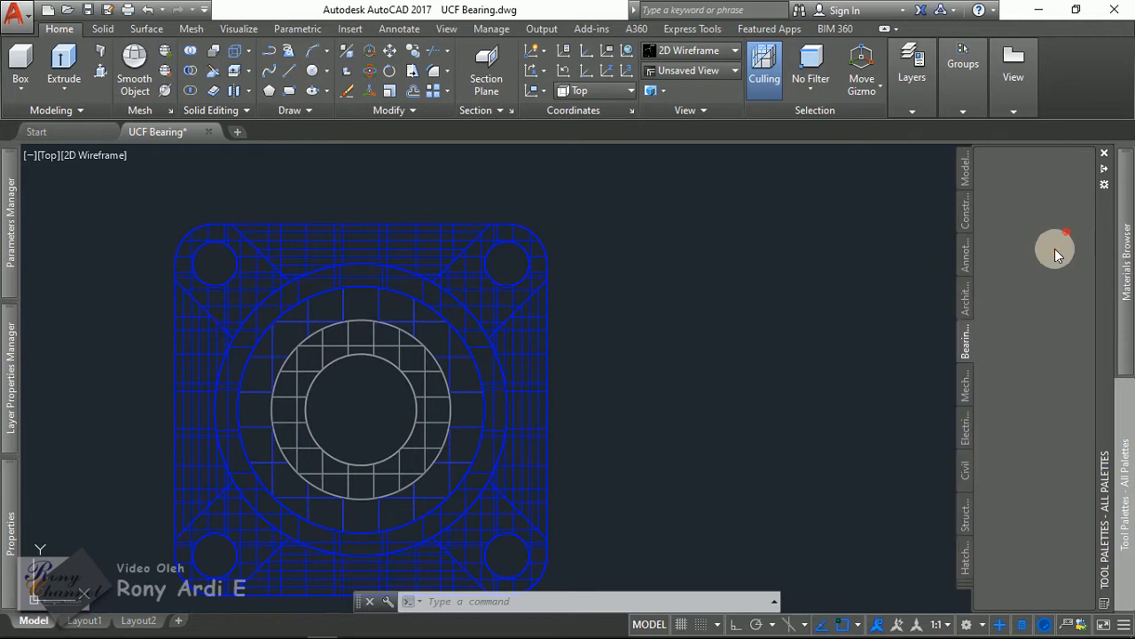
pyautogui.click(965, 297)
pyautogui.click(965, 255)
pyautogui.click(966, 346)
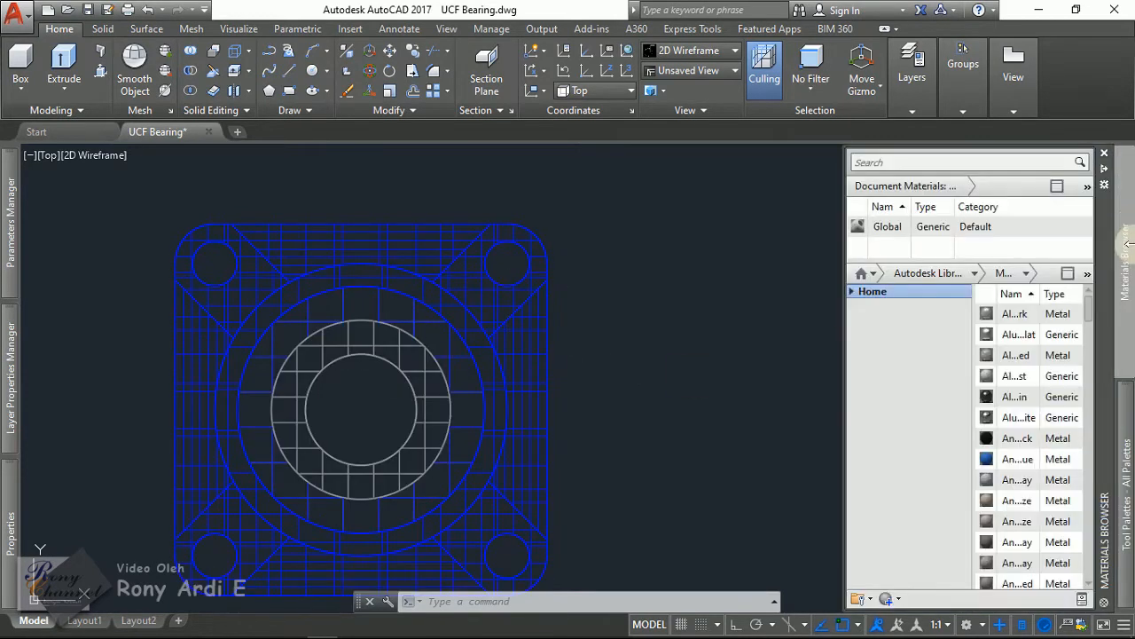
pyautogui.moveTo(1122, 466)
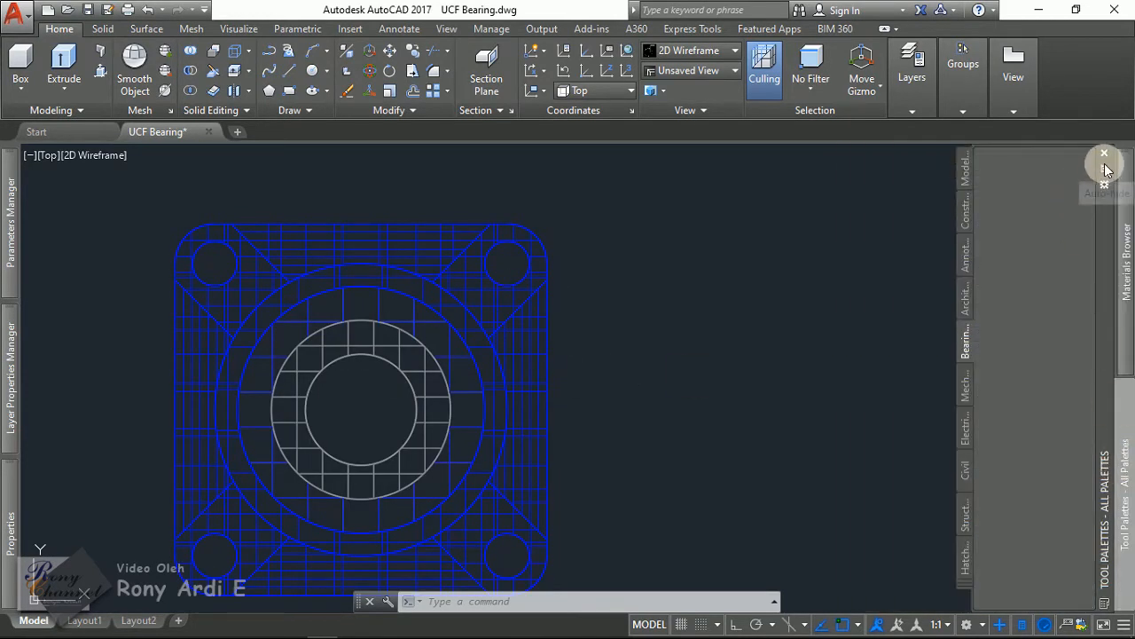
pyautogui.click(1105, 169)
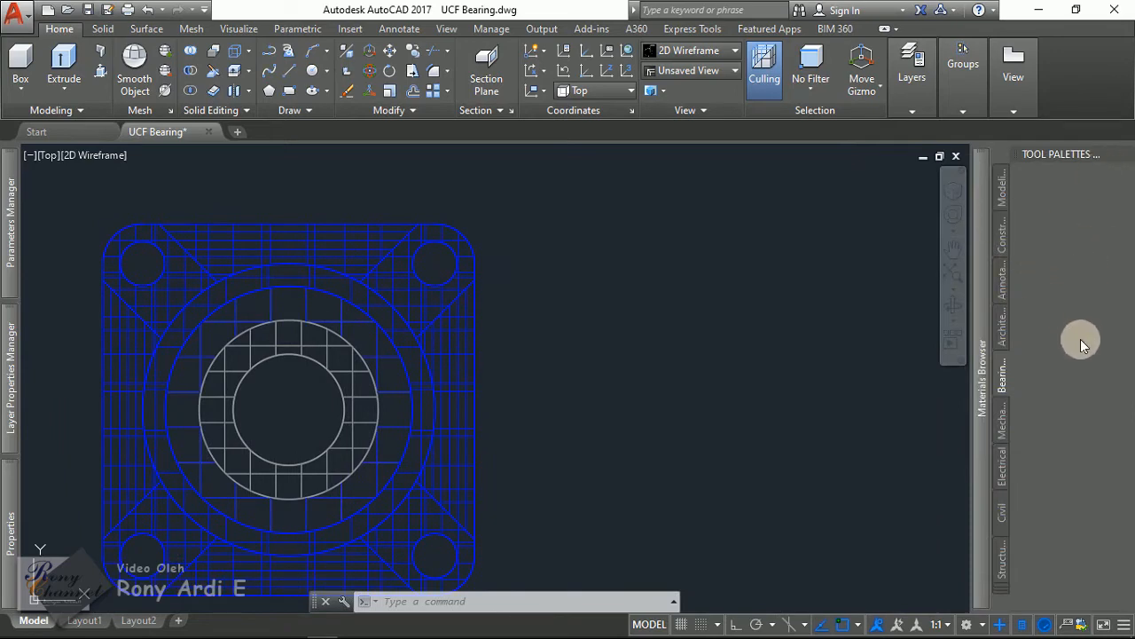
pyautogui.click(1000, 329)
pyautogui.click(1003, 383)
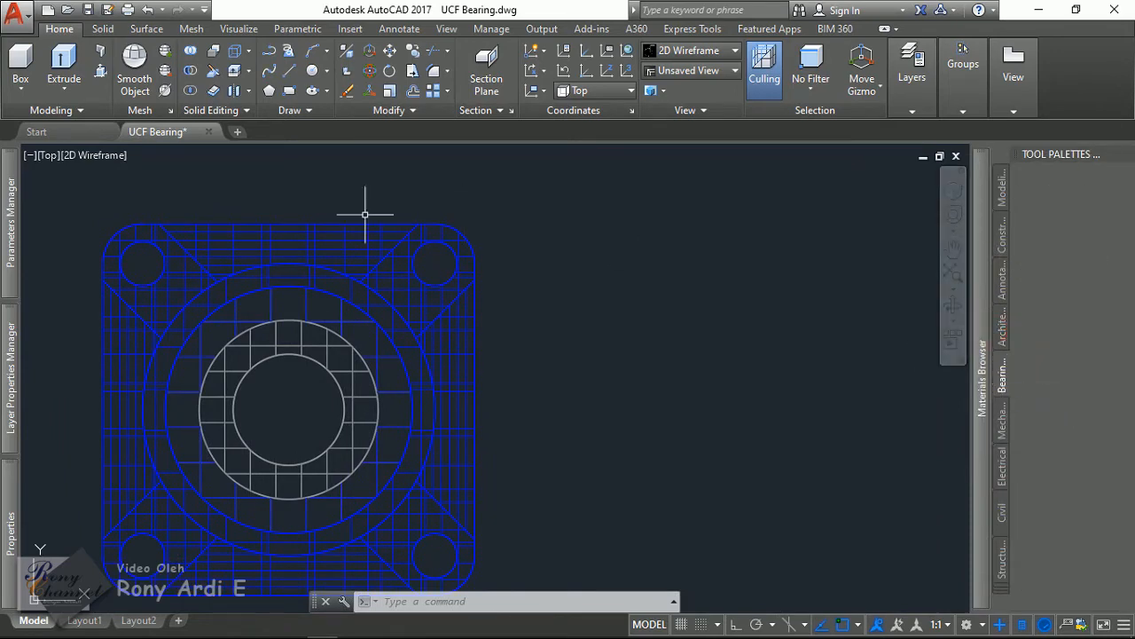
# Step: Add the Bearing UCF block from the drawing to the Bearing 3D tool palette
pyautogui.click(336, 240)
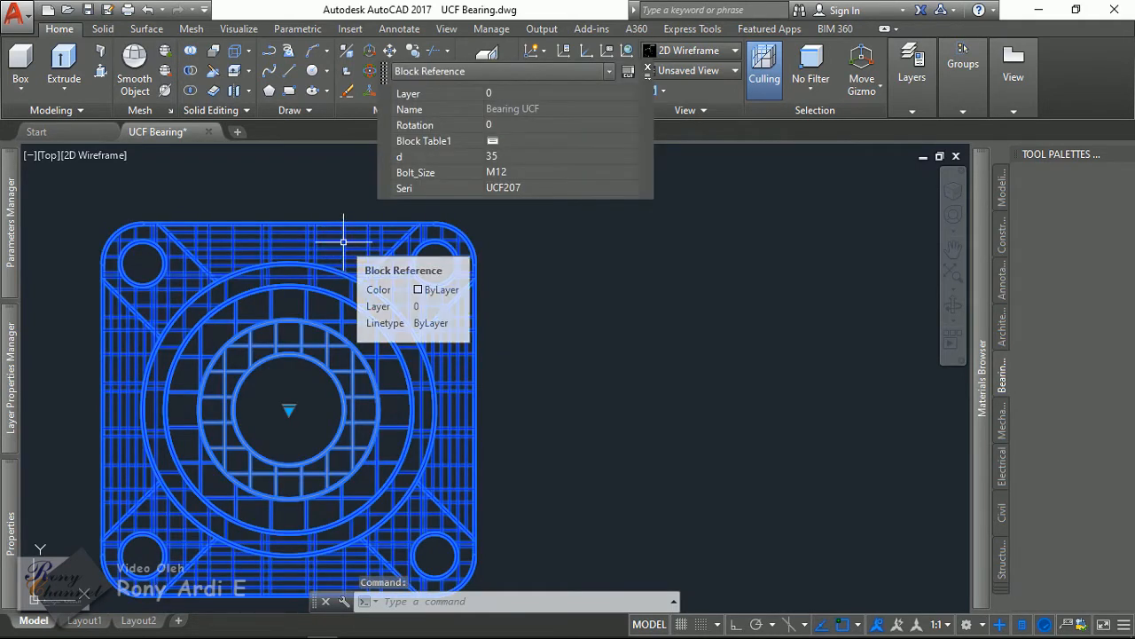
pyautogui.doubleClick(343, 242)
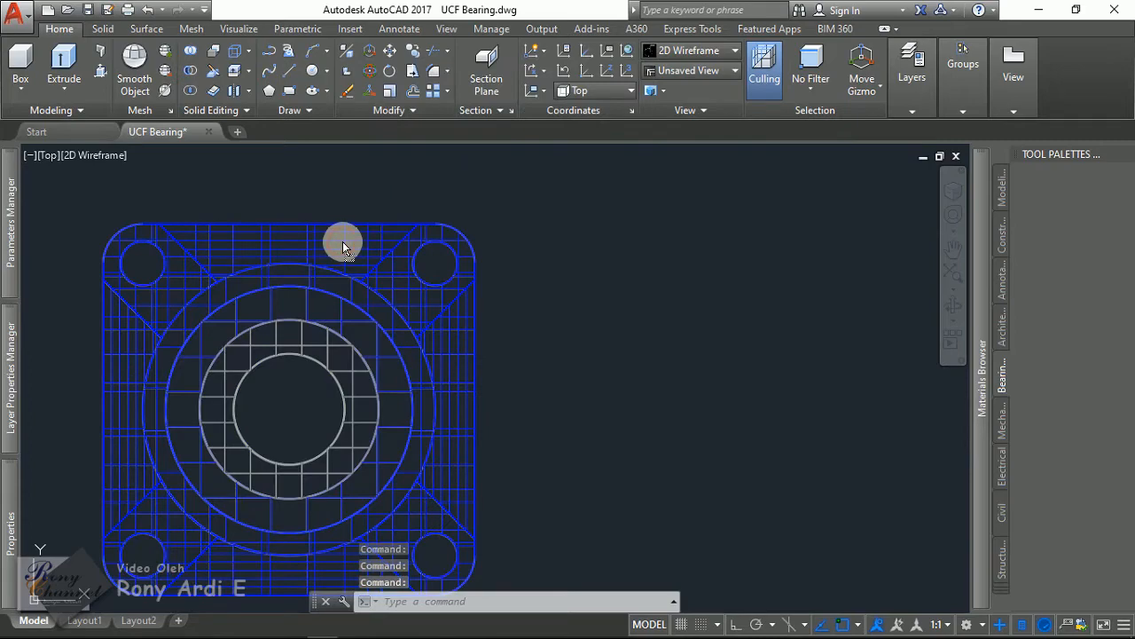
pyautogui.moveTo(343, 241)
pyautogui.mouseDown()
pyautogui.moveTo(1029, 252)
pyautogui.moveTo(1084, 241)
pyautogui.mouseUp()
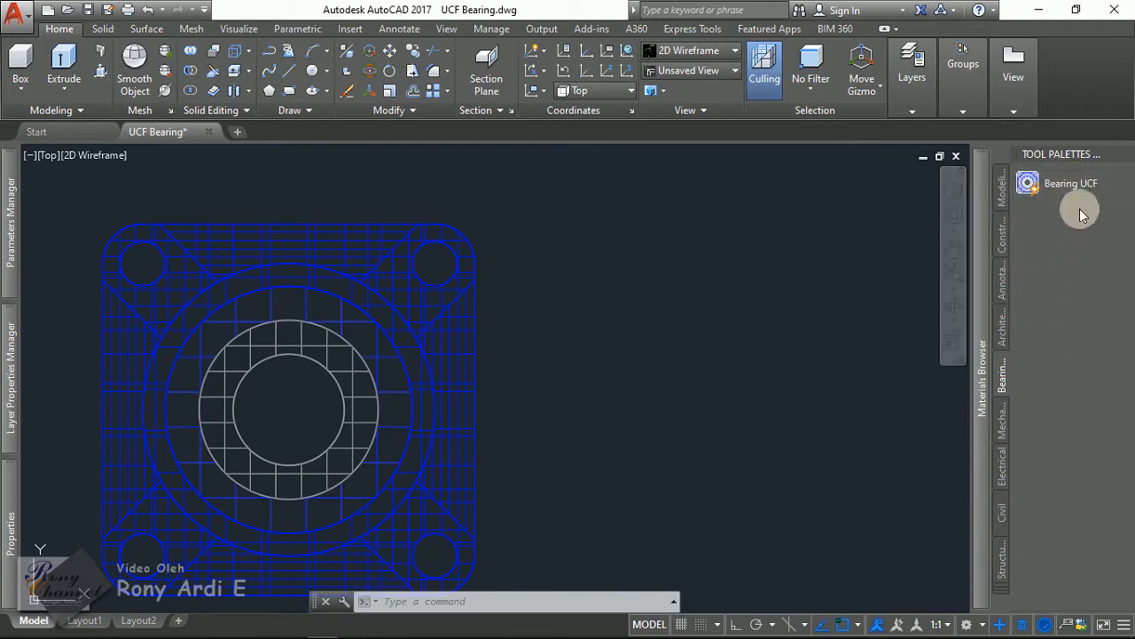
pyautogui.click(757, 215)
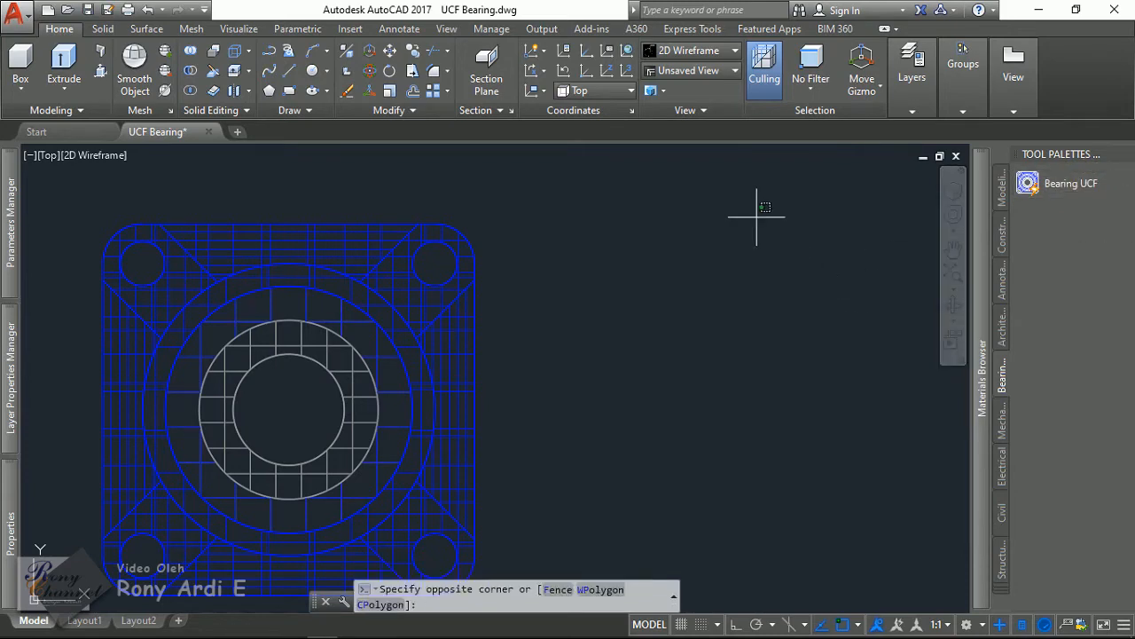
# Step: Turn auto-hide back on for the tool palettes and create a new metric drawing with no template
pyautogui.rightClick(673, 291)
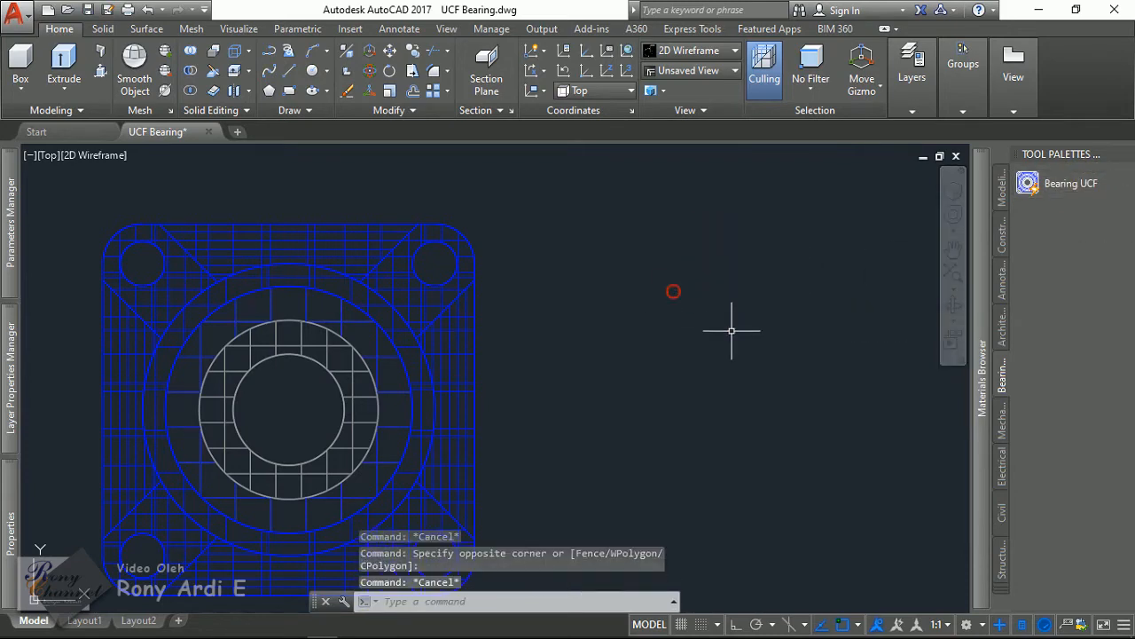
pyautogui.click(1109, 155)
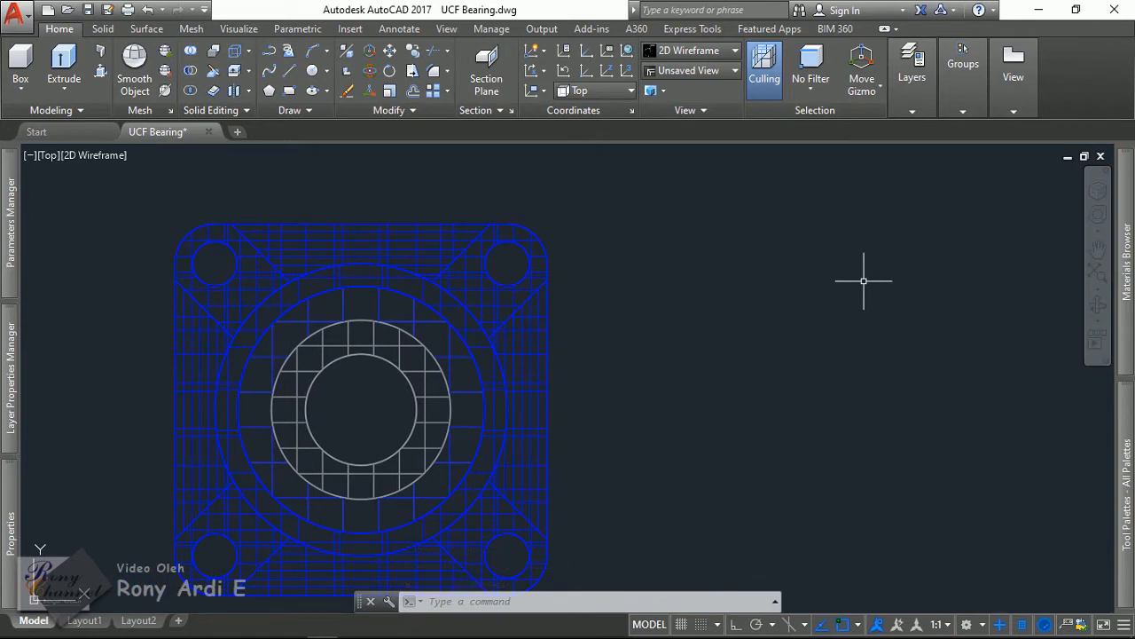
pyautogui.hotkey('ctrl', 'n')
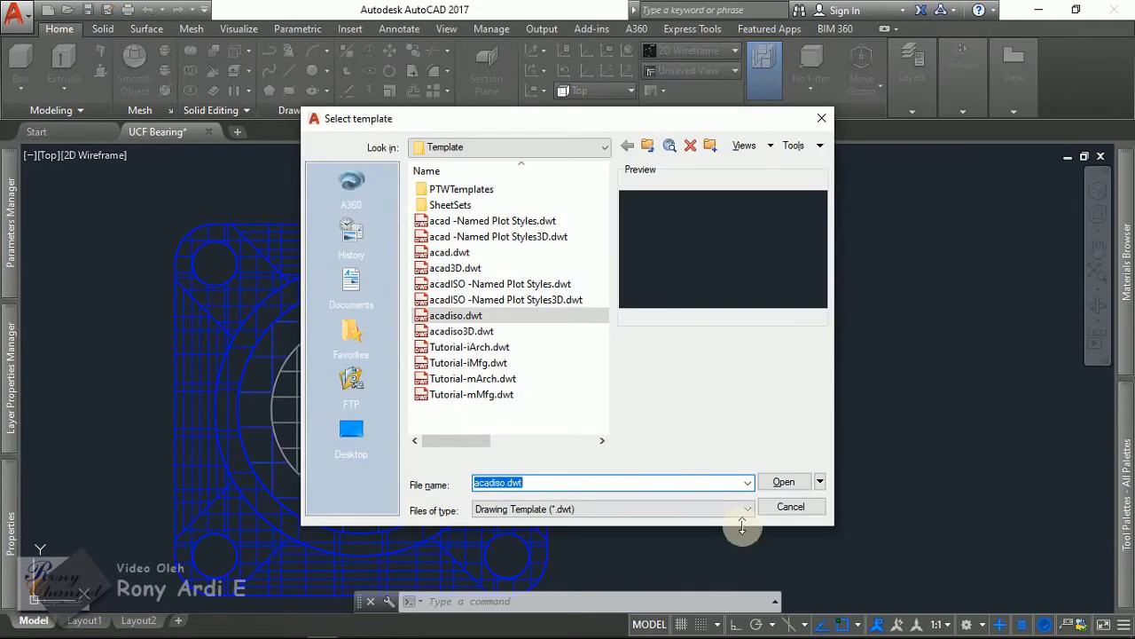
pyautogui.click(820, 481)
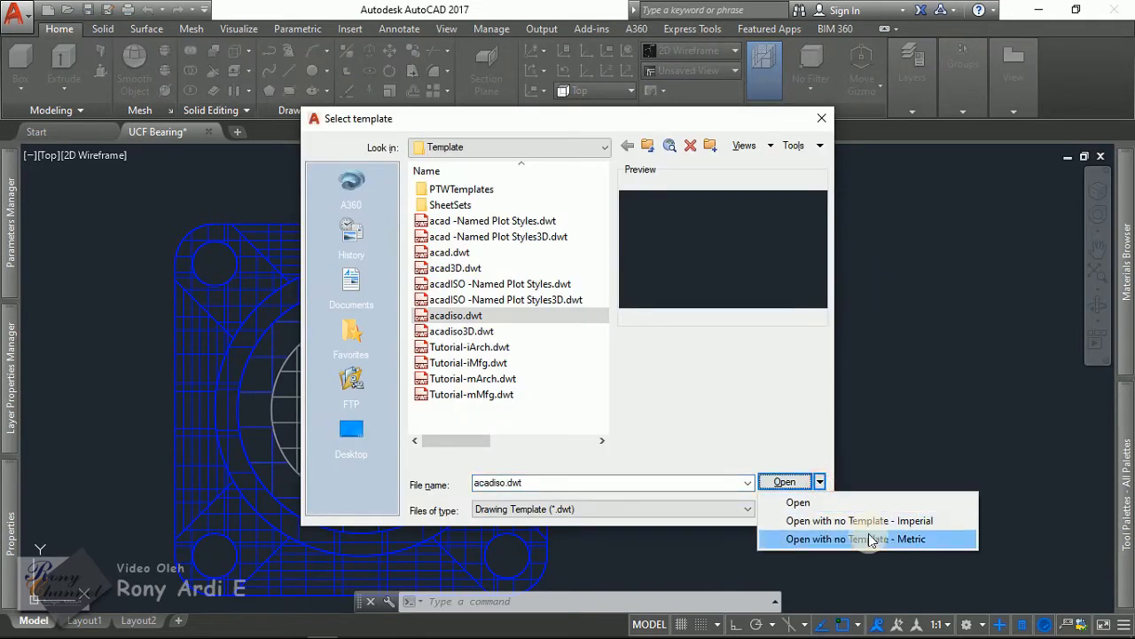
pyautogui.click(869, 535)
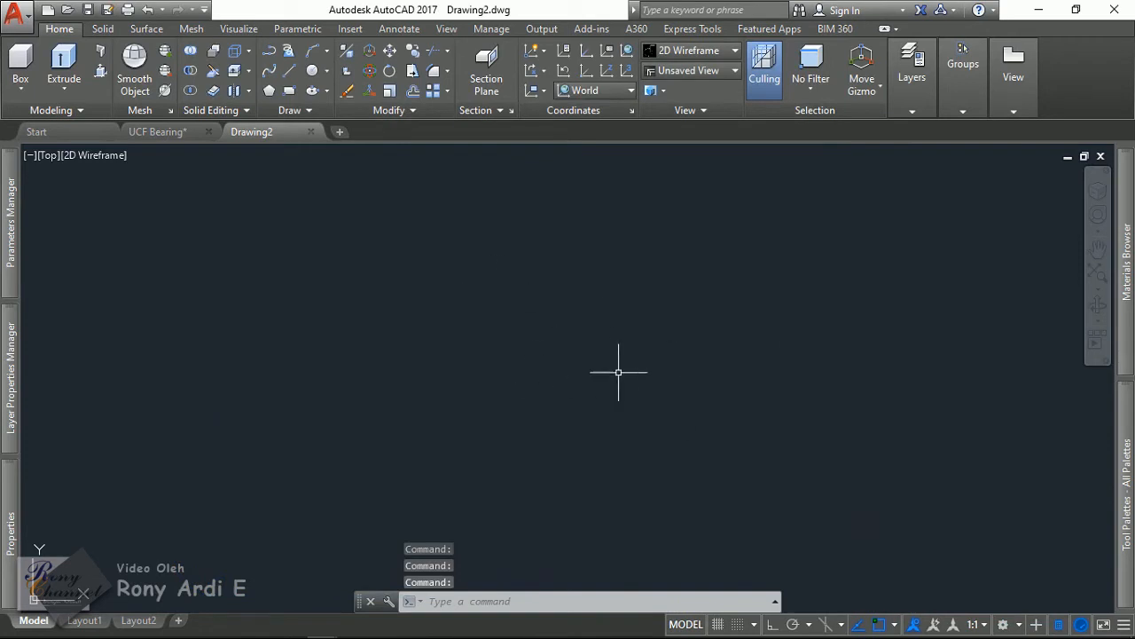
# Step: Check the block name list for insertion in the new drawing, without inserting anything
pyautogui.click(350, 28)
pyautogui.click(16, 93)
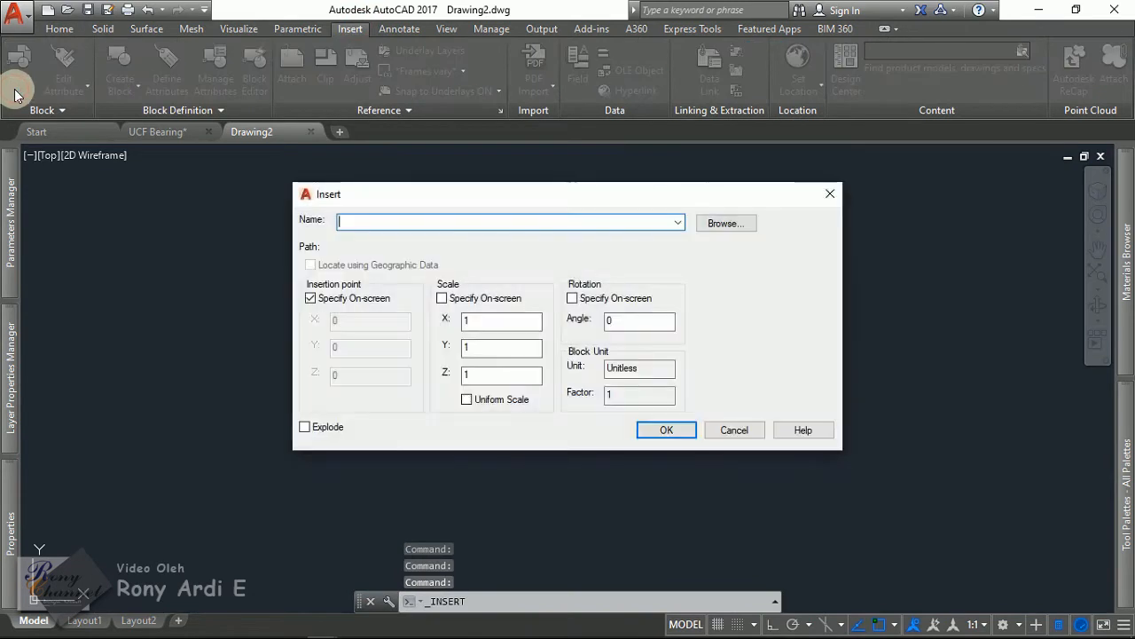
pyautogui.click(729, 430)
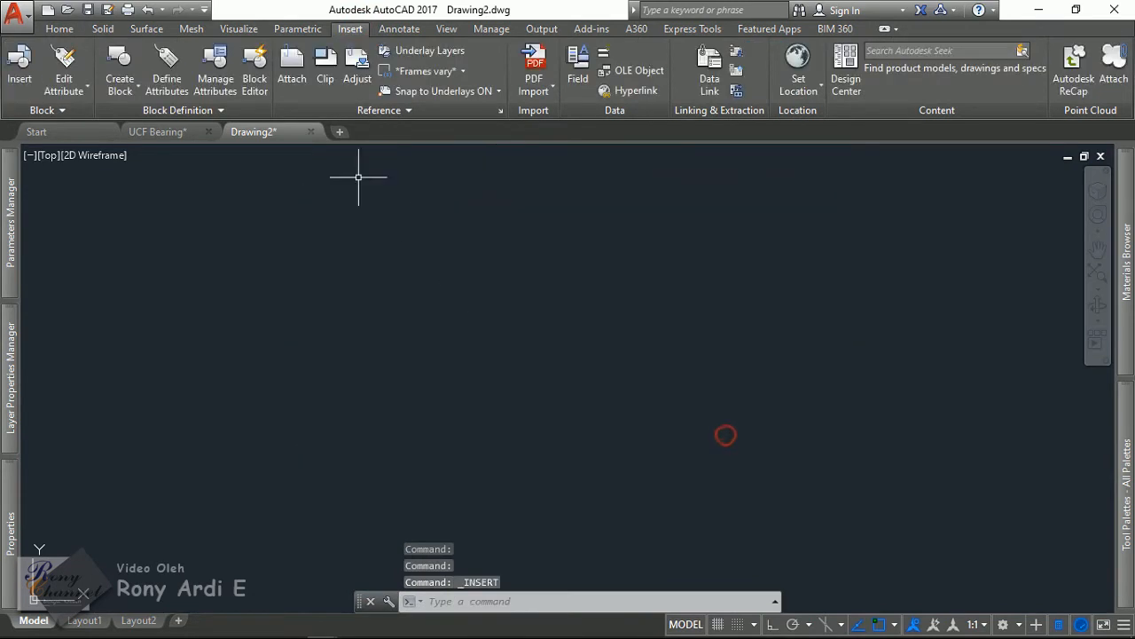
pyautogui.click(35, 110)
pyautogui.click(31, 67)
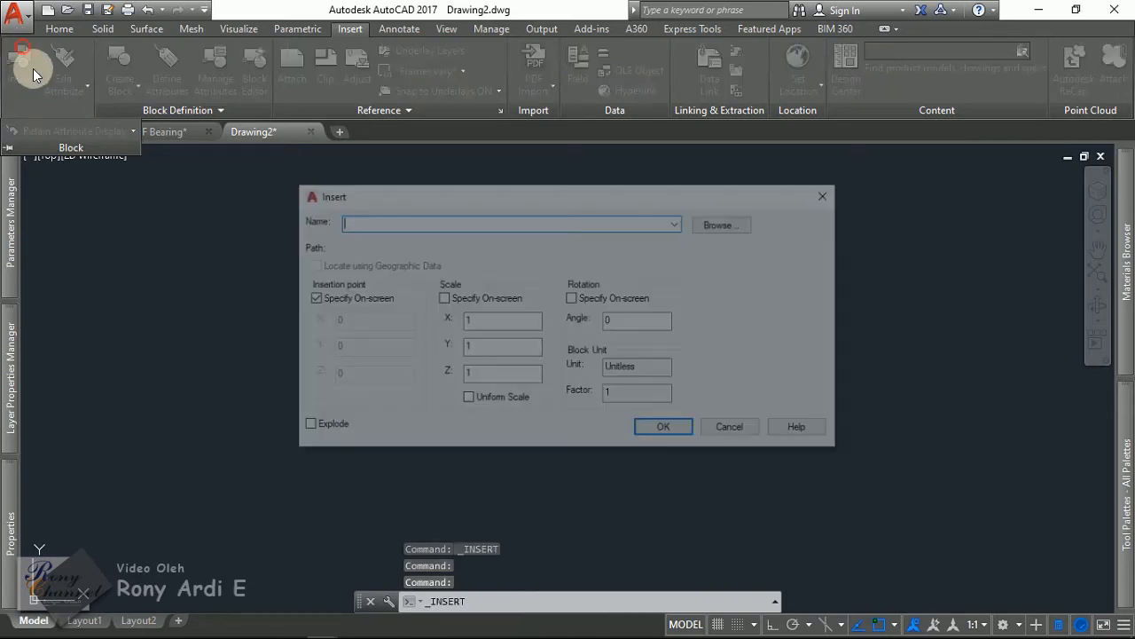
pyautogui.click(676, 222)
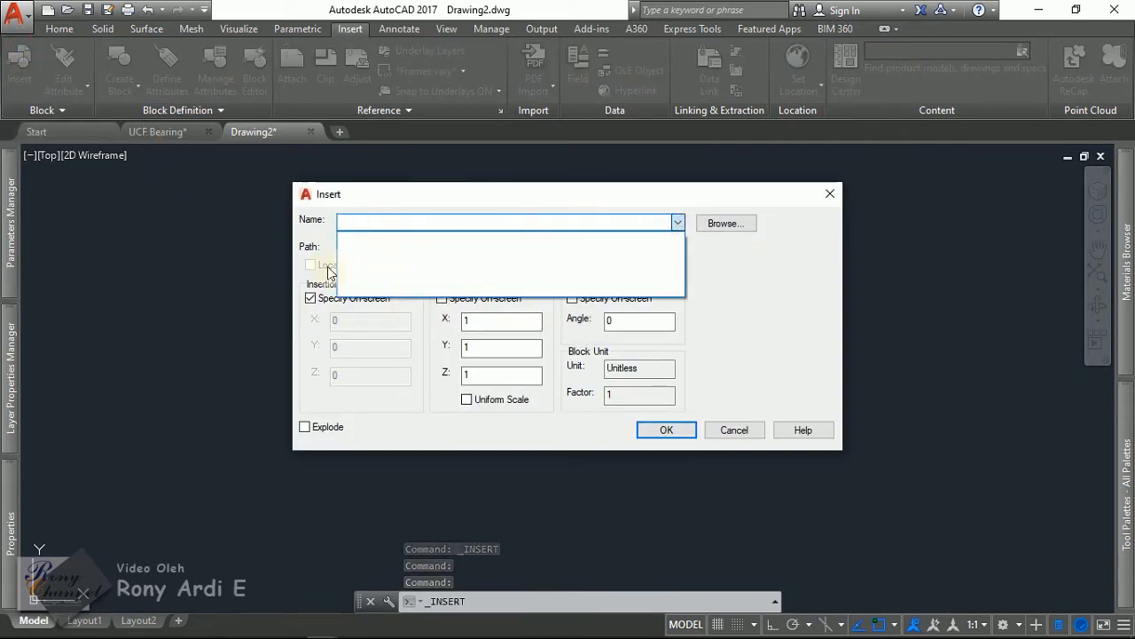
pyautogui.click(727, 433)
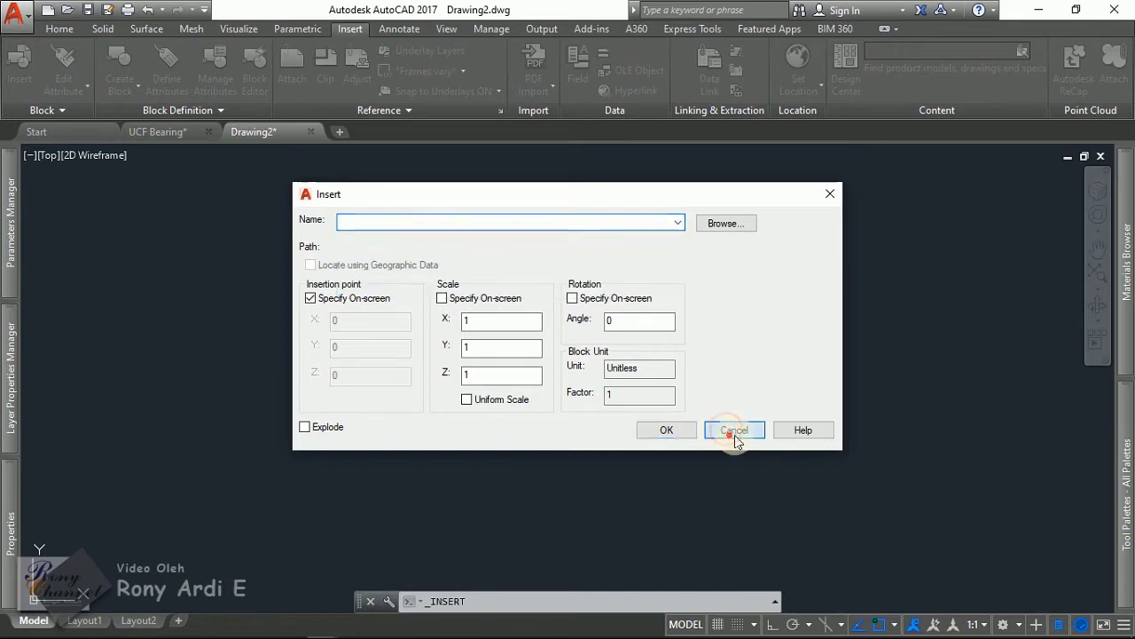
pyautogui.click(728, 433)
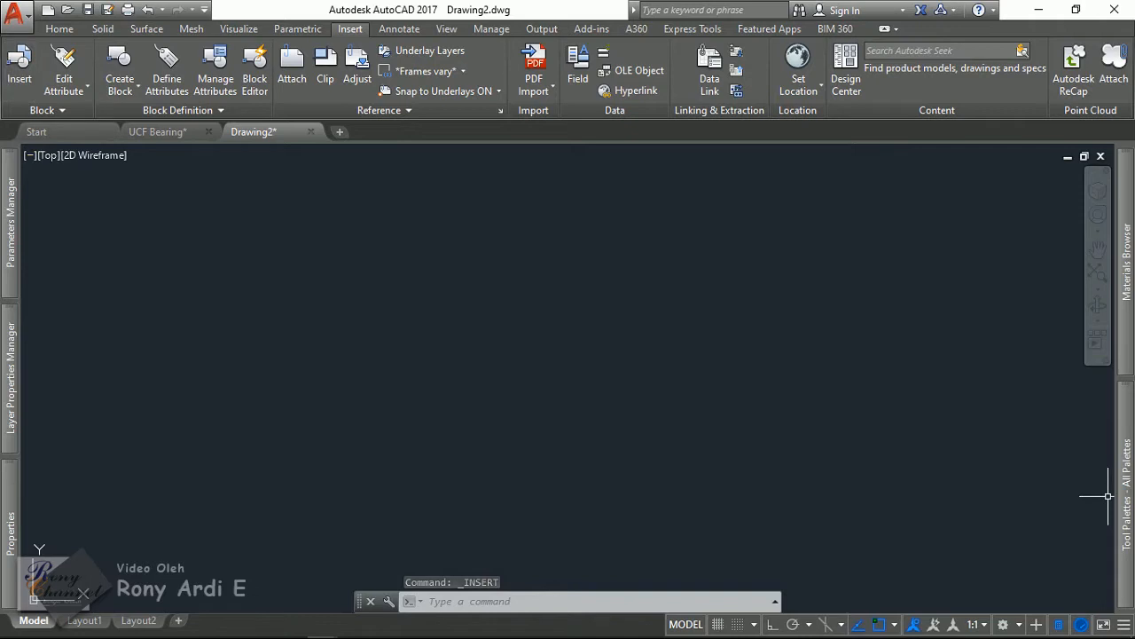
# Step: Insert the Bearing UCF block from the Bearing 3D tool palette into the new drawing
pyautogui.moveTo(1125, 497)
pyautogui.click(966, 169)
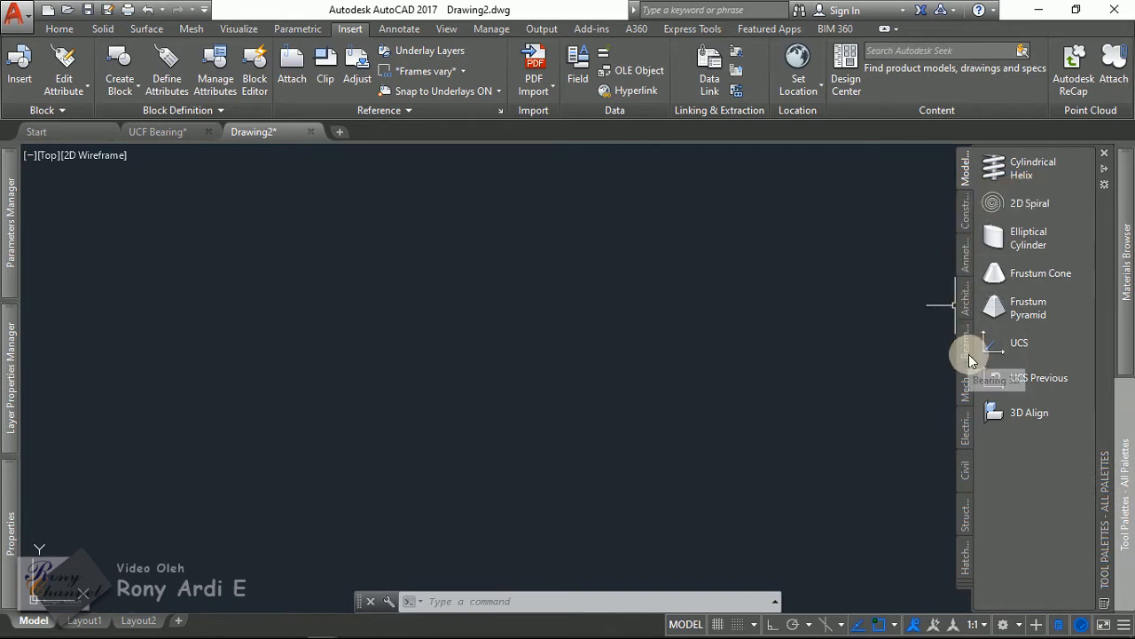
pyautogui.click(966, 342)
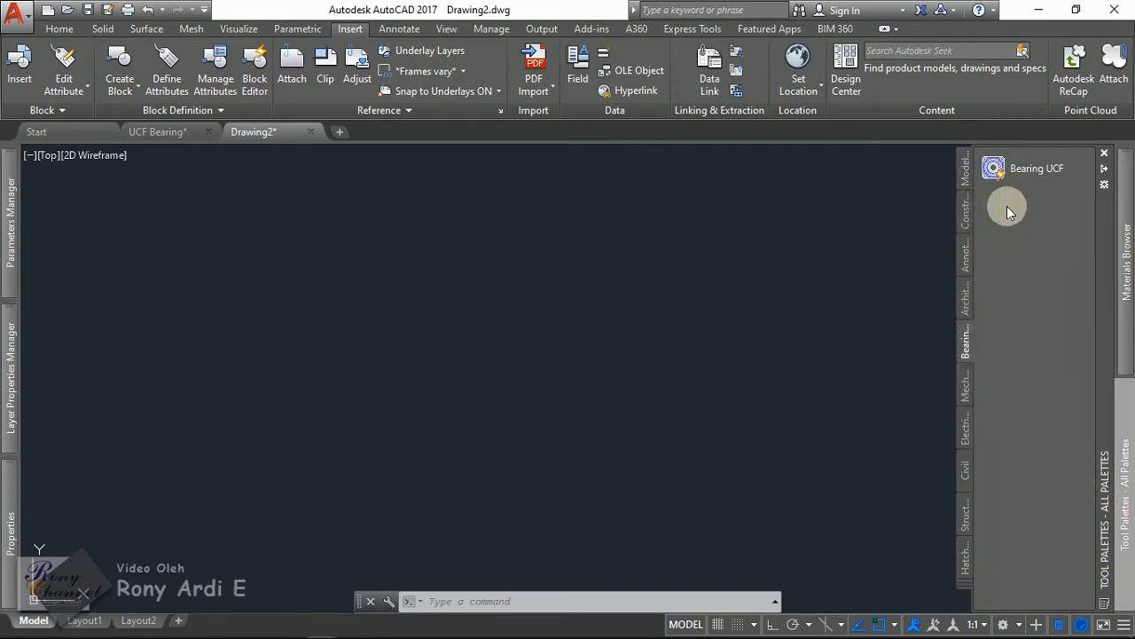
pyautogui.click(993, 167)
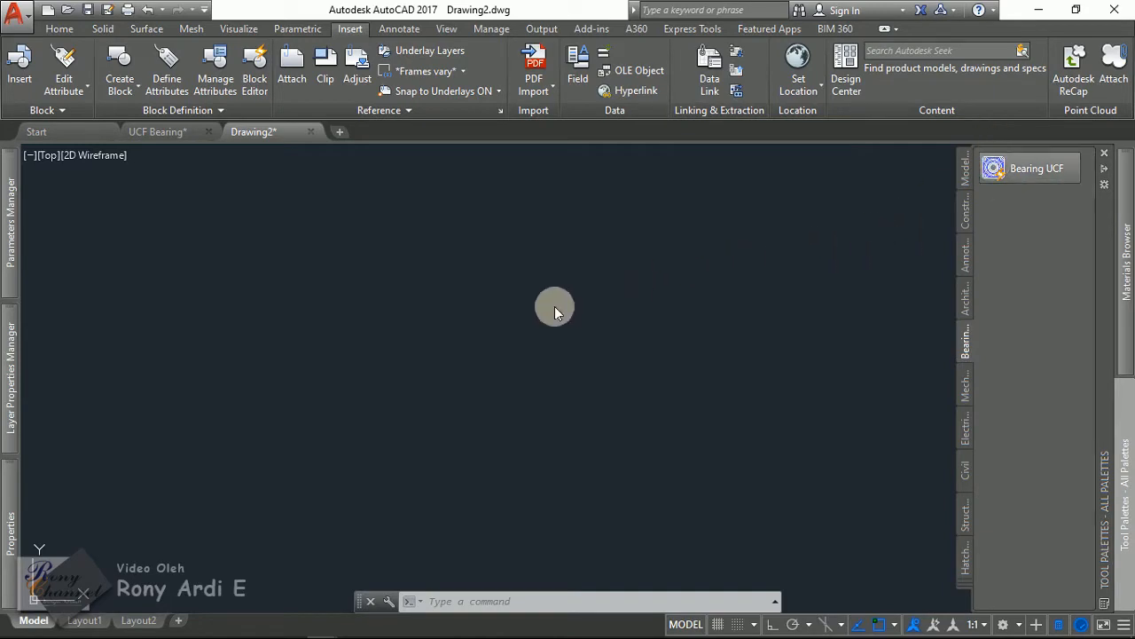
pyautogui.click(918, 299)
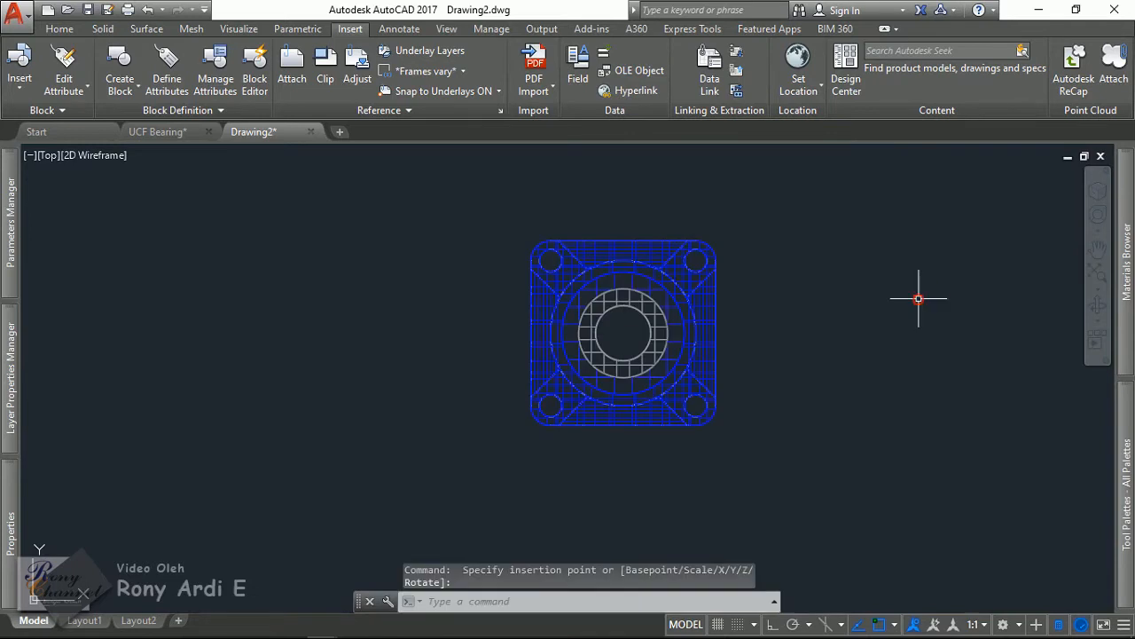
pyautogui.scroll(-2, 726, 308)
pyautogui.press('Escape')
# Step: Set the visual style of the viewport showing the inserted bearing to Realistic
pyautogui.moveTo(1122, 499)
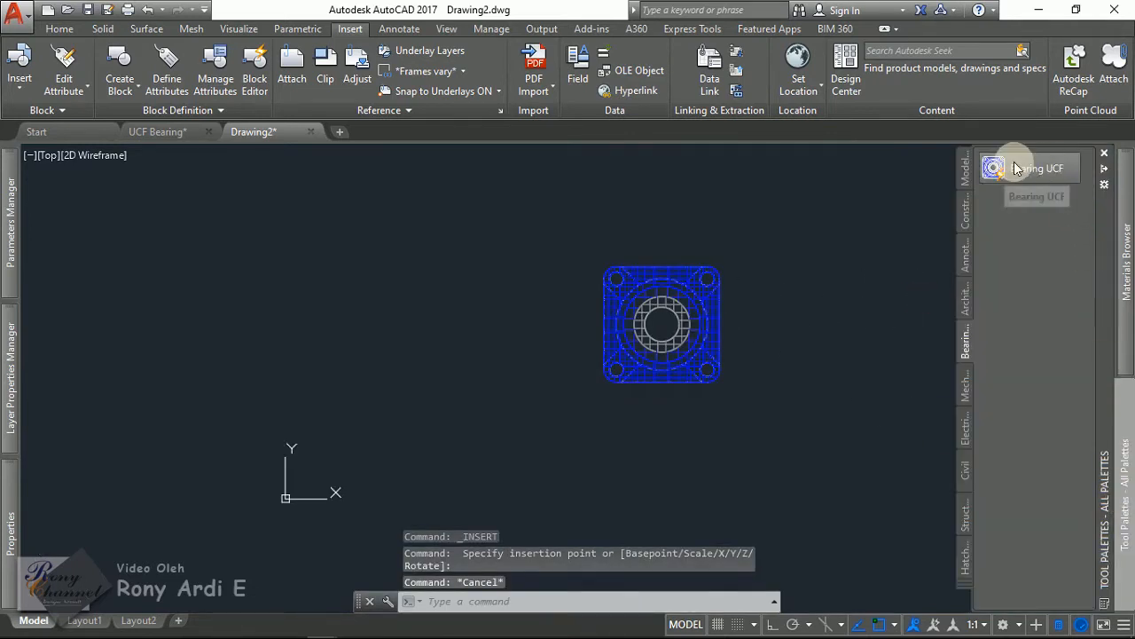
pyautogui.scroll(-2, 500, 333)
pyautogui.keyDown('shift'); pyautogui.moveTo(564, 327); pyautogui.dragTo(688, 273, button='middle'); pyautogui.keyUp('shift')
pyautogui.scroll(5, 562, 320)
pyautogui.click(612, 356)
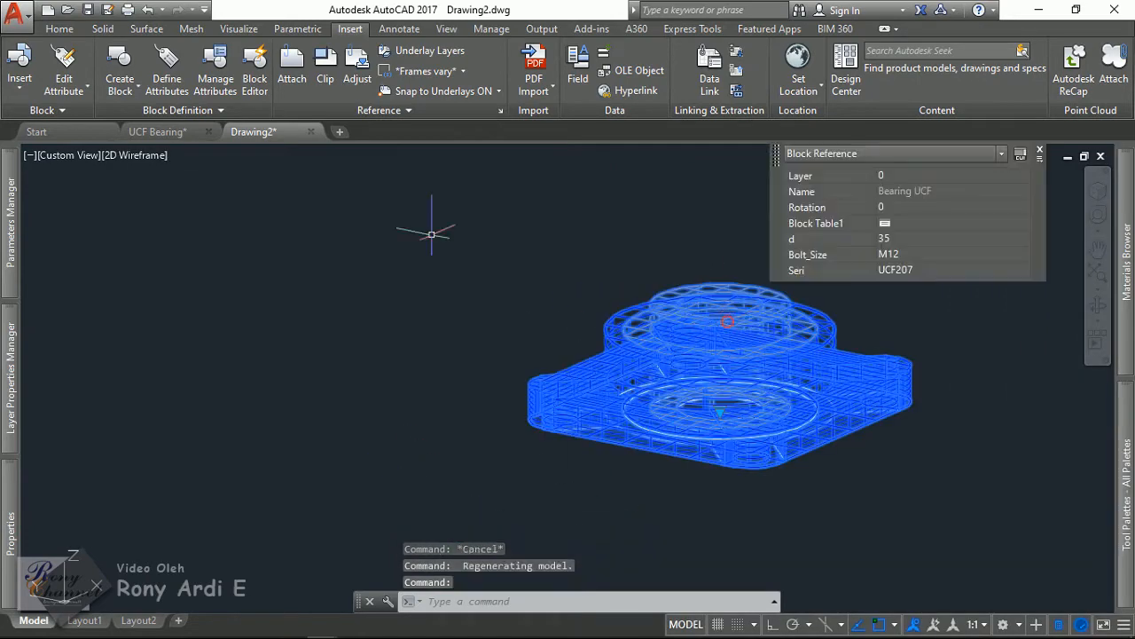
pyautogui.click(147, 158)
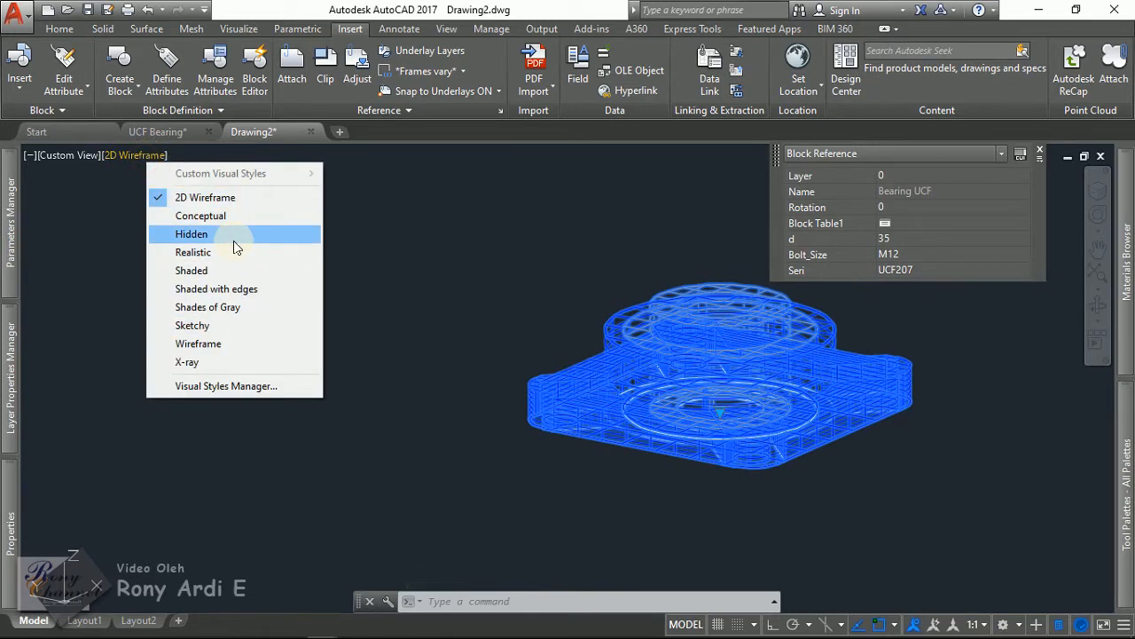
pyautogui.click(233, 251)
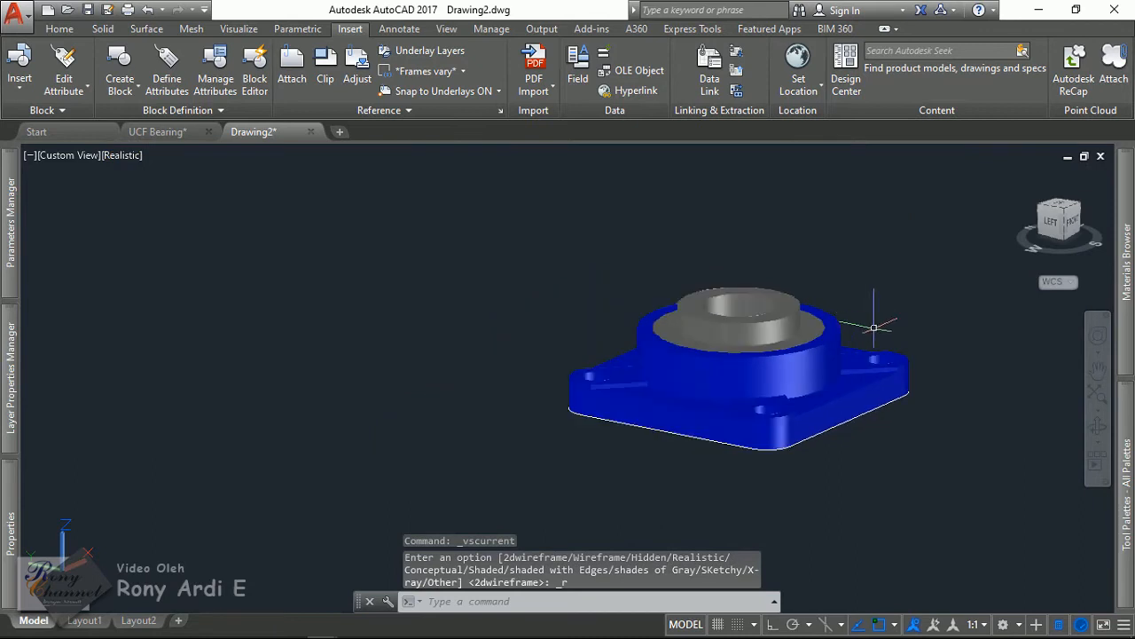
# Step: Examine the inserted bearing's layer property and the Bearing UCF entry in the drawing's layer list
pyautogui.click(818, 380)
pyautogui.click(1012, 236)
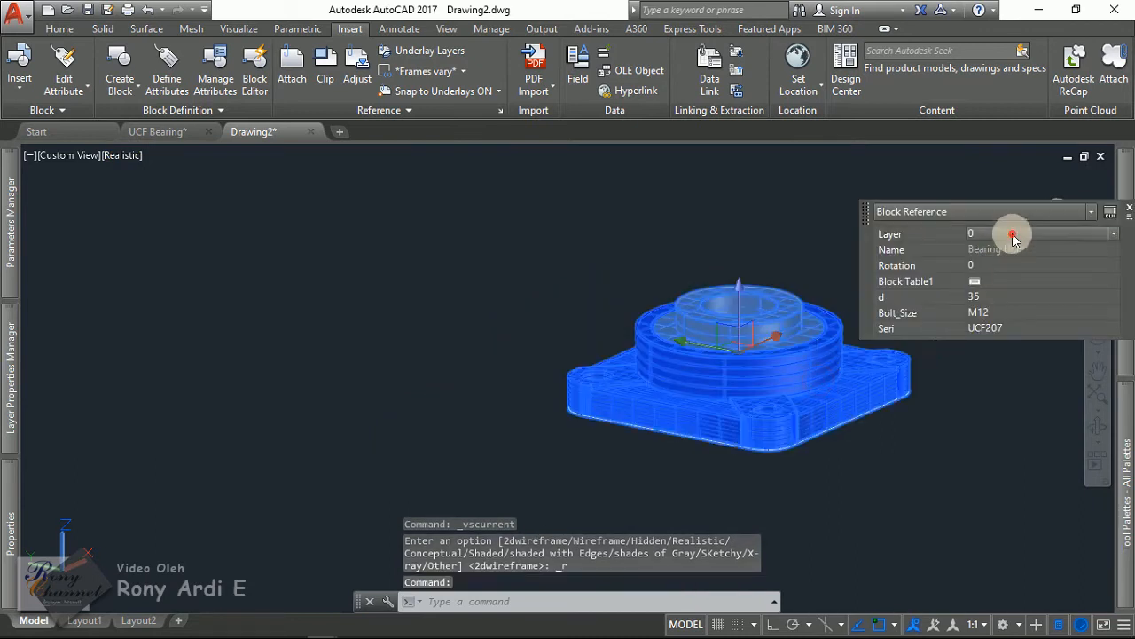
pyautogui.click(1014, 235)
pyautogui.click(1015, 234)
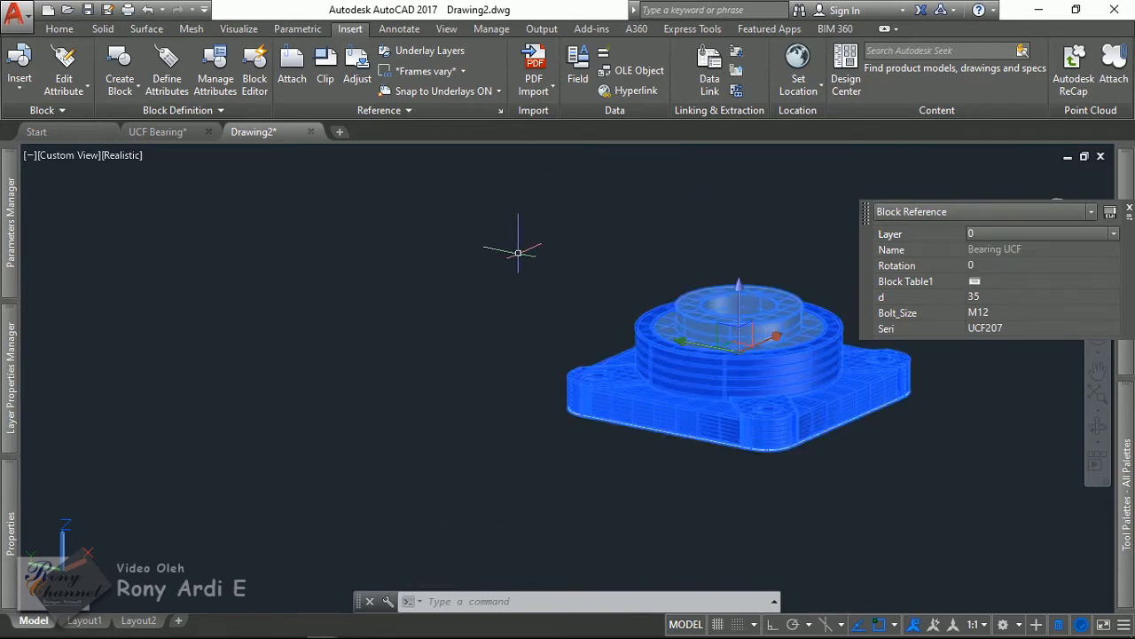
pyautogui.press('Escape')
pyautogui.moveTo(8, 388)
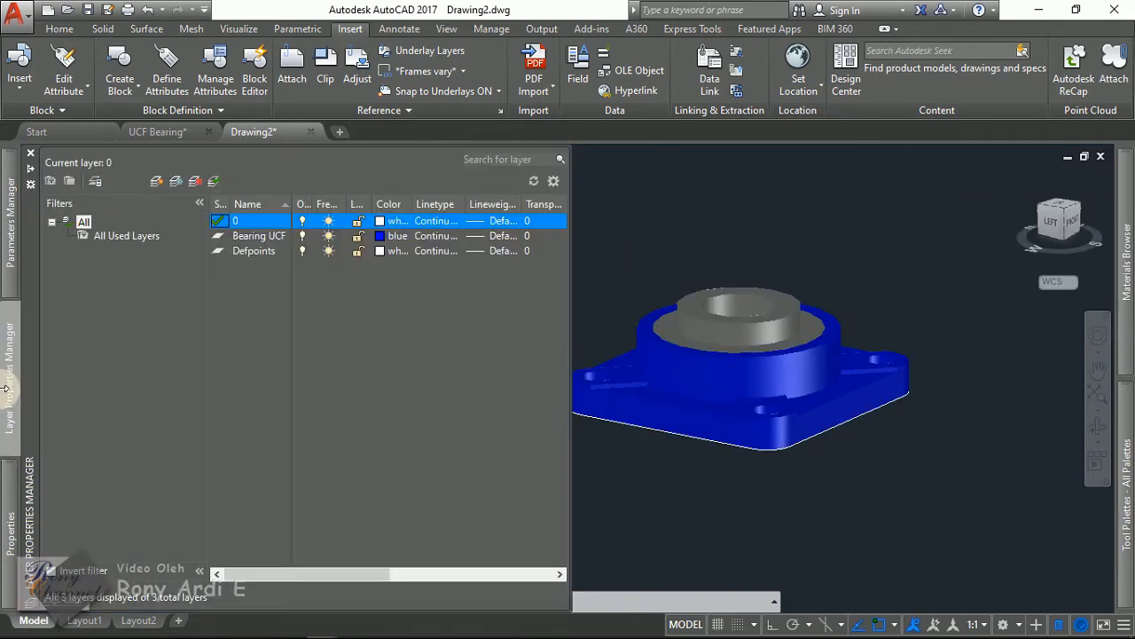
pyautogui.click(246, 235)
pyautogui.click(253, 237)
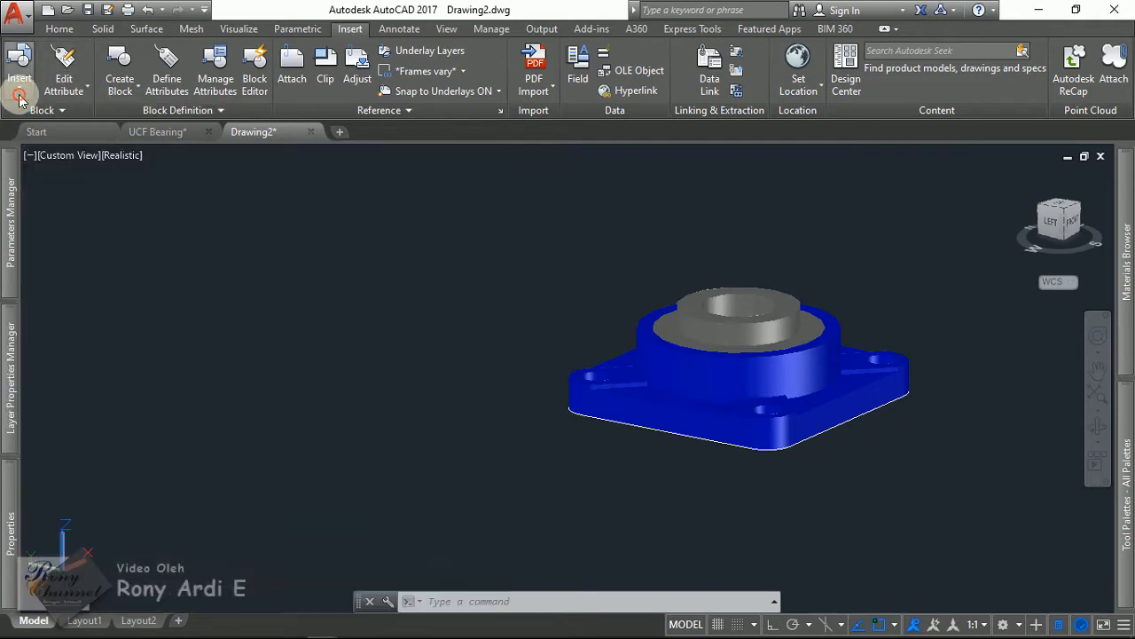
# Step: Look for the Bearing UCF block among the blocks available for insertion in the new drawing
pyautogui.click(20, 71)
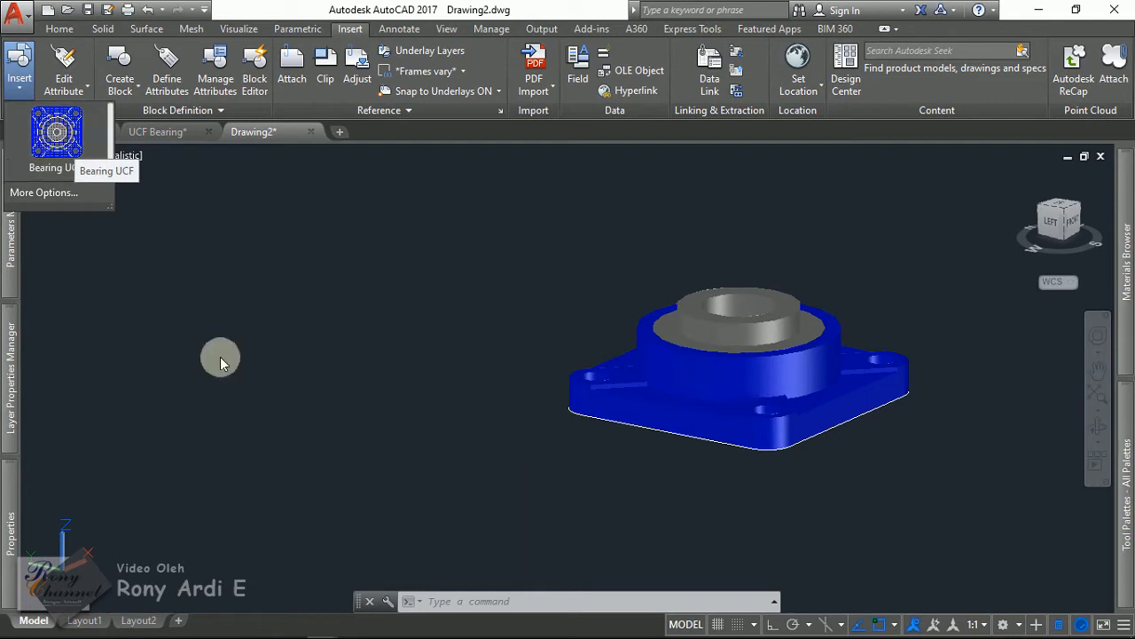
pyautogui.click(91, 453)
pyautogui.moveTo(10, 428)
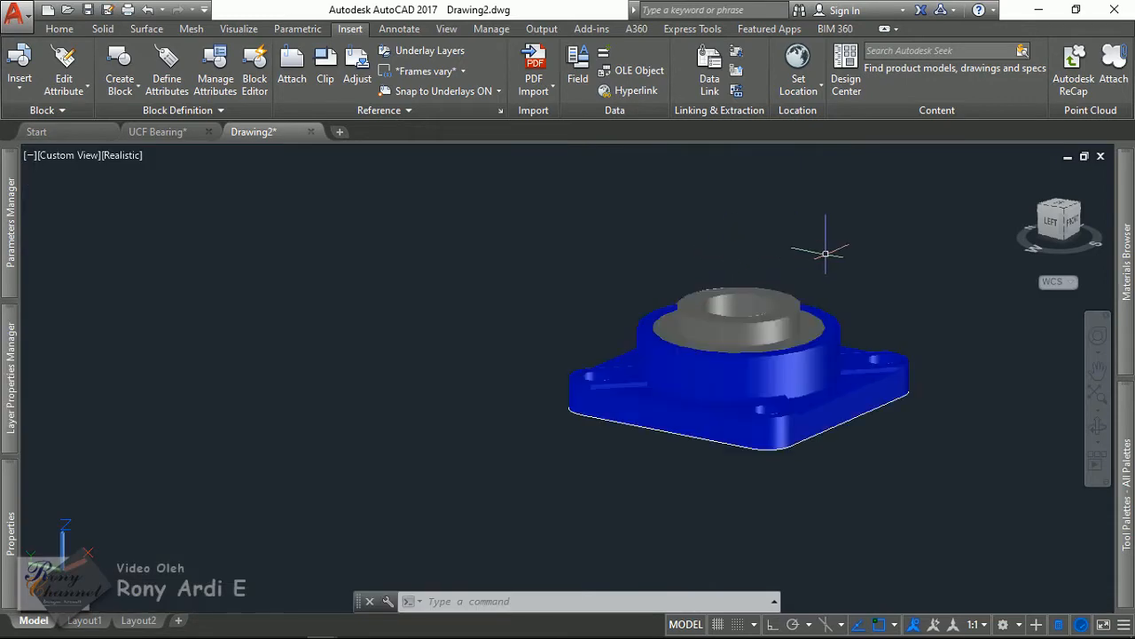
# Step: Select the inserted bearing and toggle the visibility of the Bearing UCF layer off and back on
pyautogui.scroll(2, 818, 248)
pyautogui.keyDown('shift'); pyautogui.moveTo(849, 337); pyautogui.dragTo(782, 382, button='middle'); pyautogui.keyUp('shift')
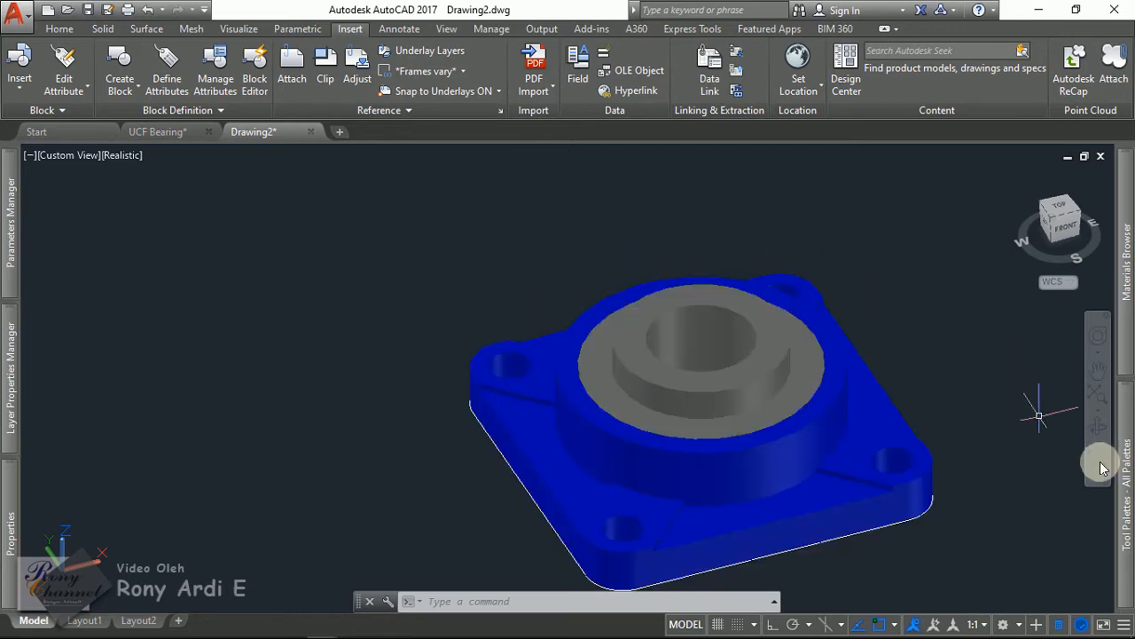
pyautogui.moveTo(1125, 462)
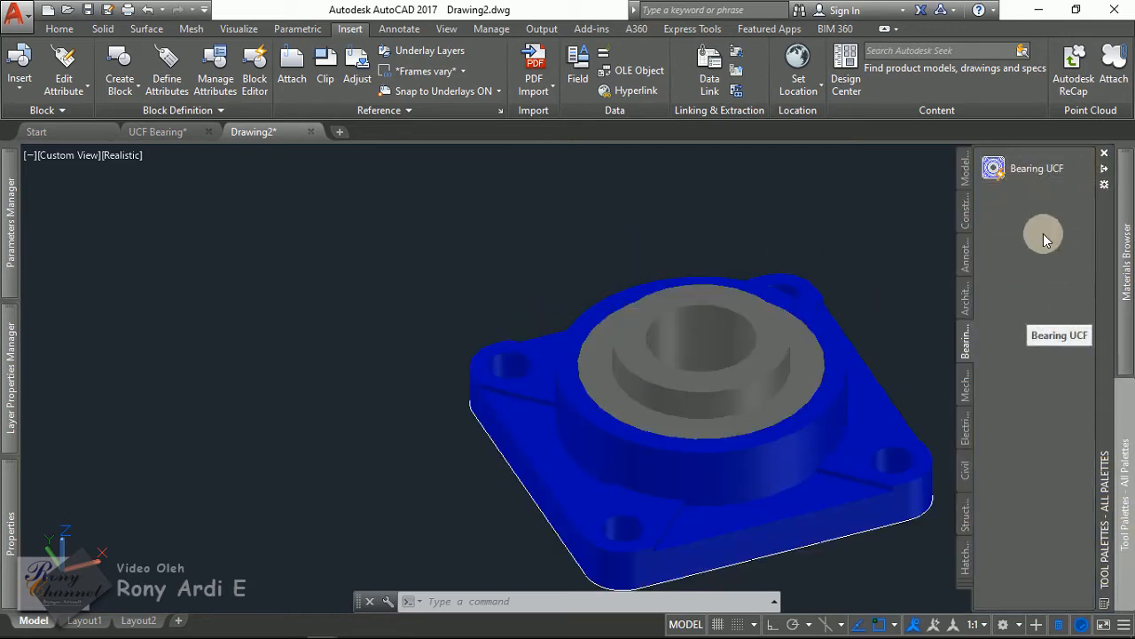
pyautogui.click(817, 386)
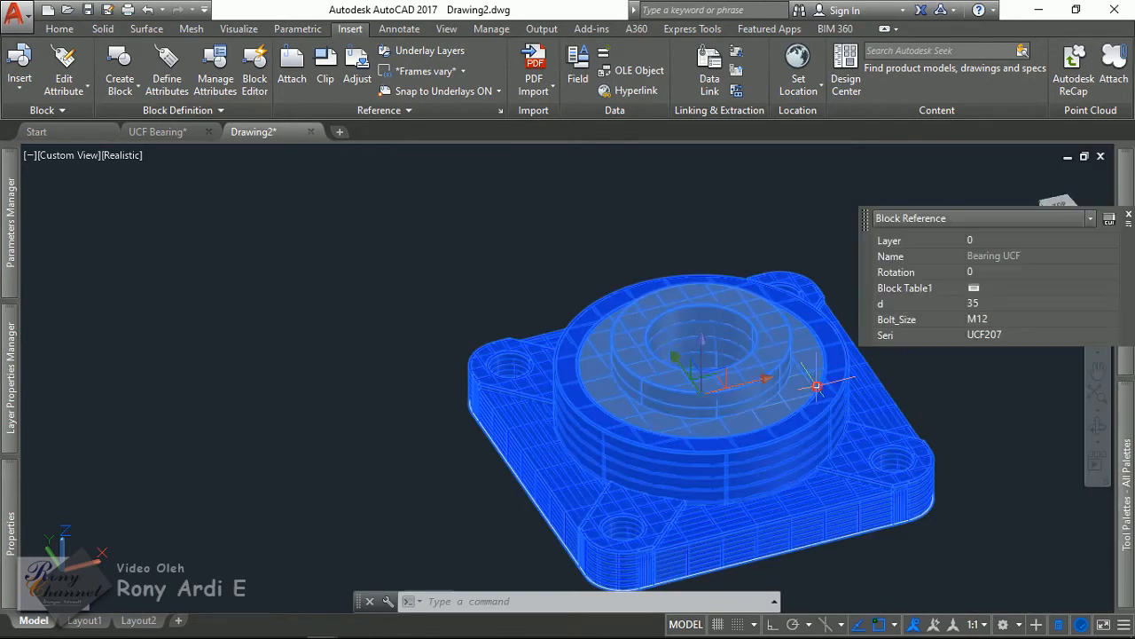
pyautogui.moveTo(10, 382)
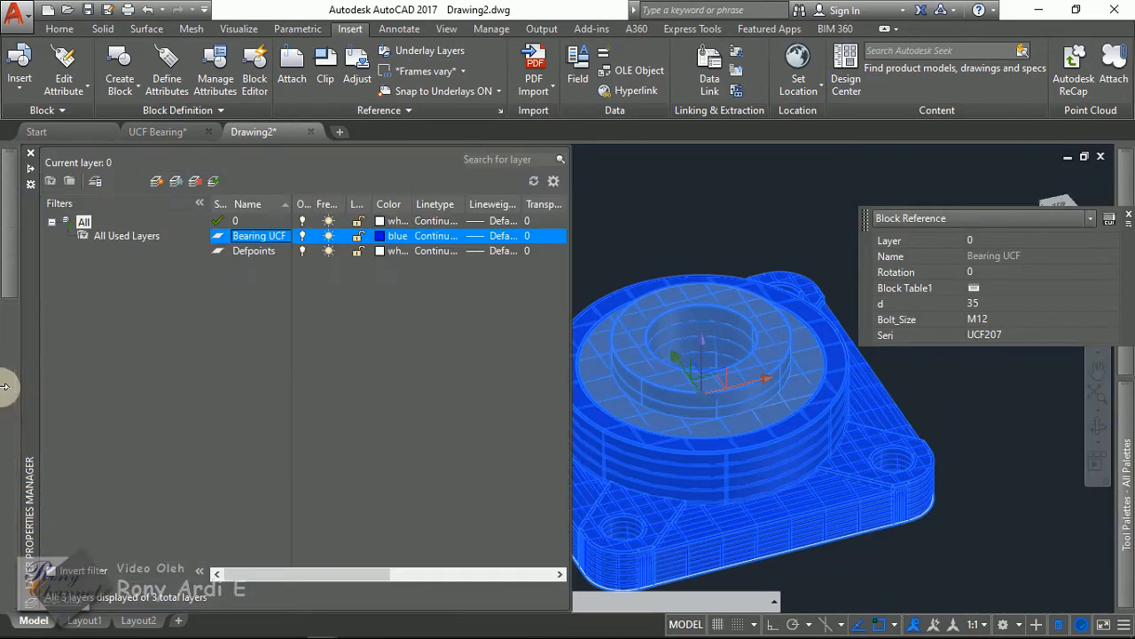
pyautogui.click(266, 236)
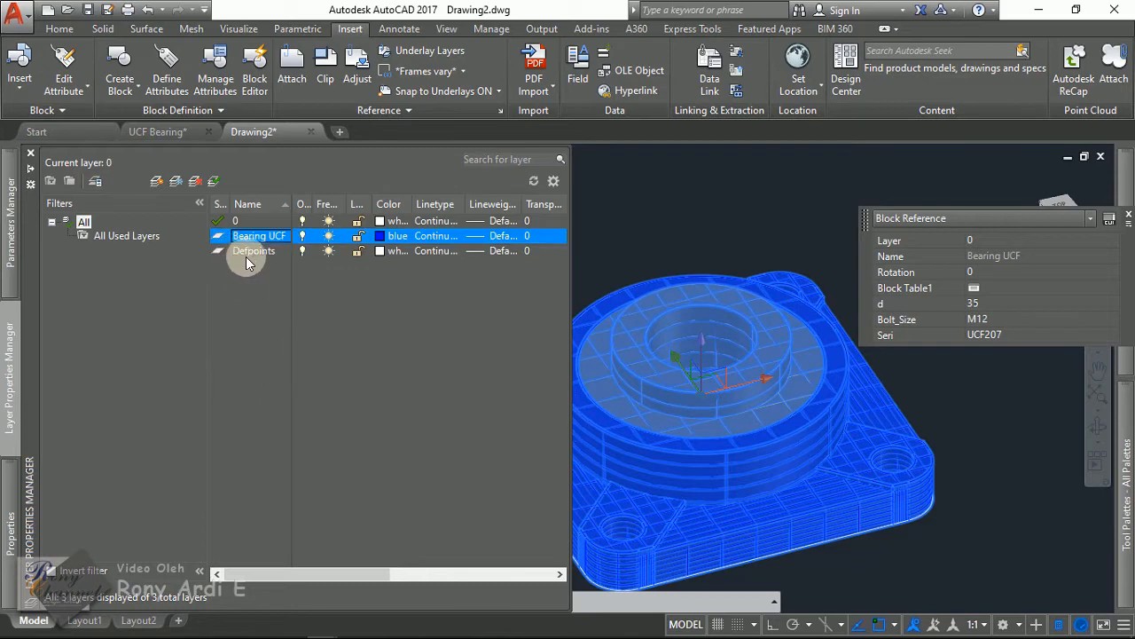
pyautogui.click(304, 237)
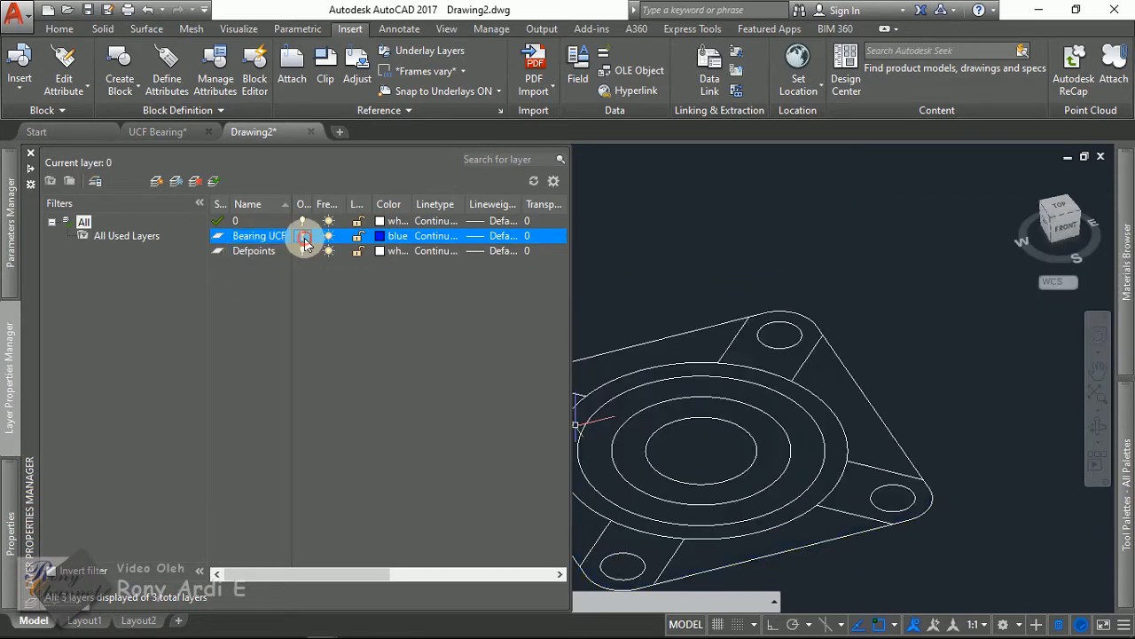
pyautogui.click(304, 236)
pyautogui.click(304, 236)
pyautogui.click(304, 237)
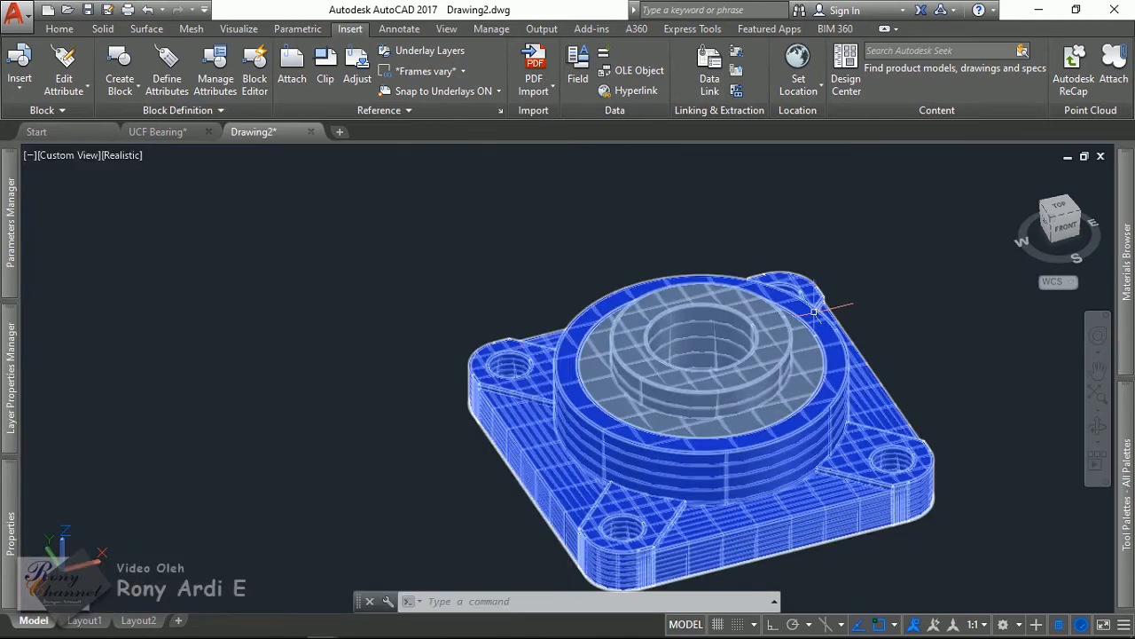
# Step: Inspect the bearing from above and from its underside, and turn off the Bearing UCF layer
pyautogui.scroll(-3, 678, 216)
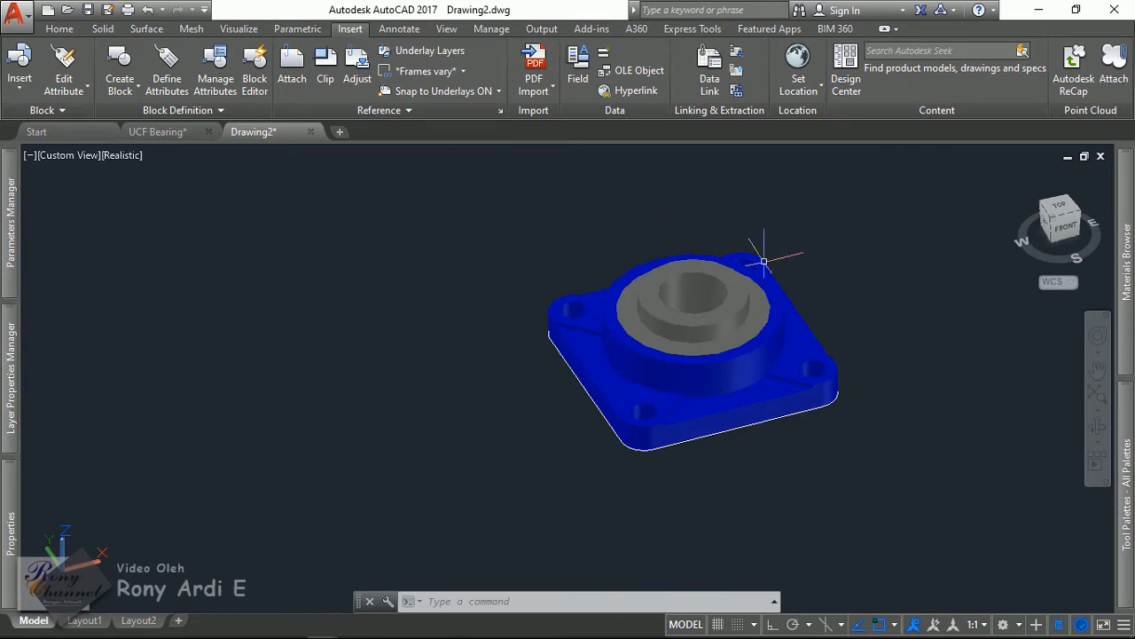
pyautogui.keyDown('shift'); pyautogui.moveTo(795, 477); pyautogui.dragTo(734, 480, button='middle'); pyautogui.keyUp('shift')
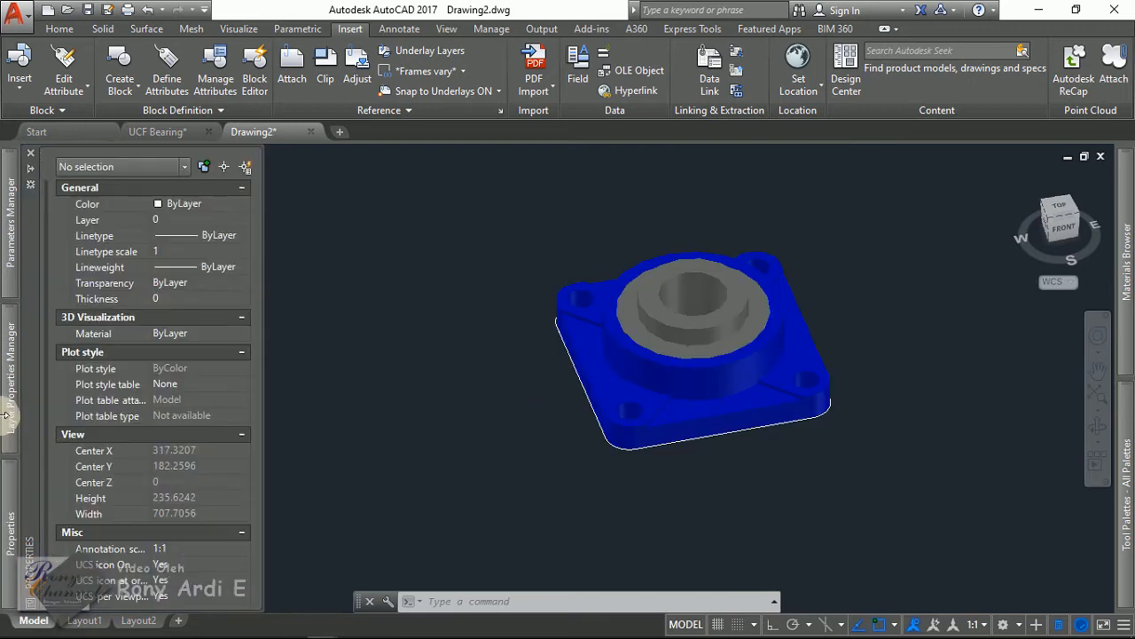
pyautogui.moveTo(9, 417)
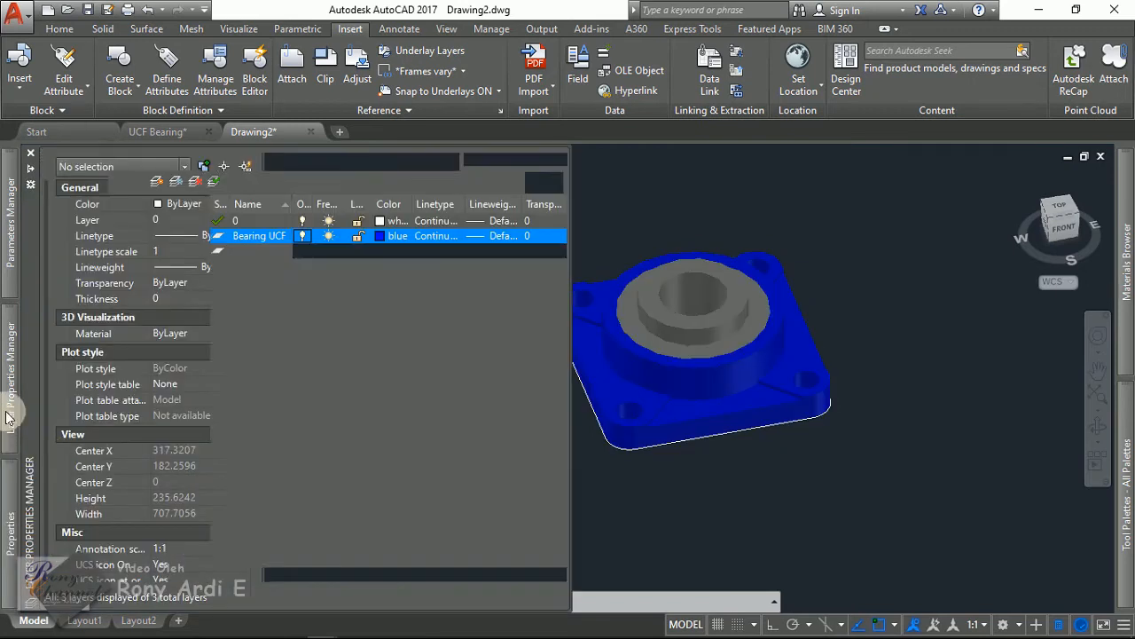
pyautogui.click(278, 222)
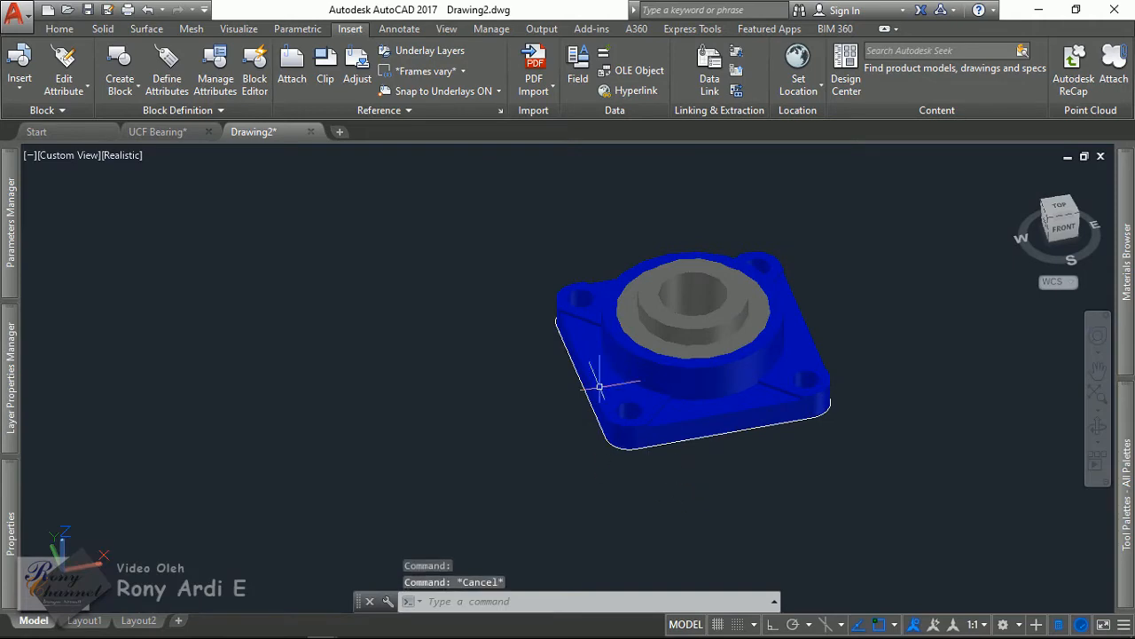
pyautogui.keyDown('shift'); pyautogui.moveTo(597, 380); pyautogui.dragTo(601, 231, button='middle'); pyautogui.keyUp('shift')
pyautogui.scroll(2, 628, 283)
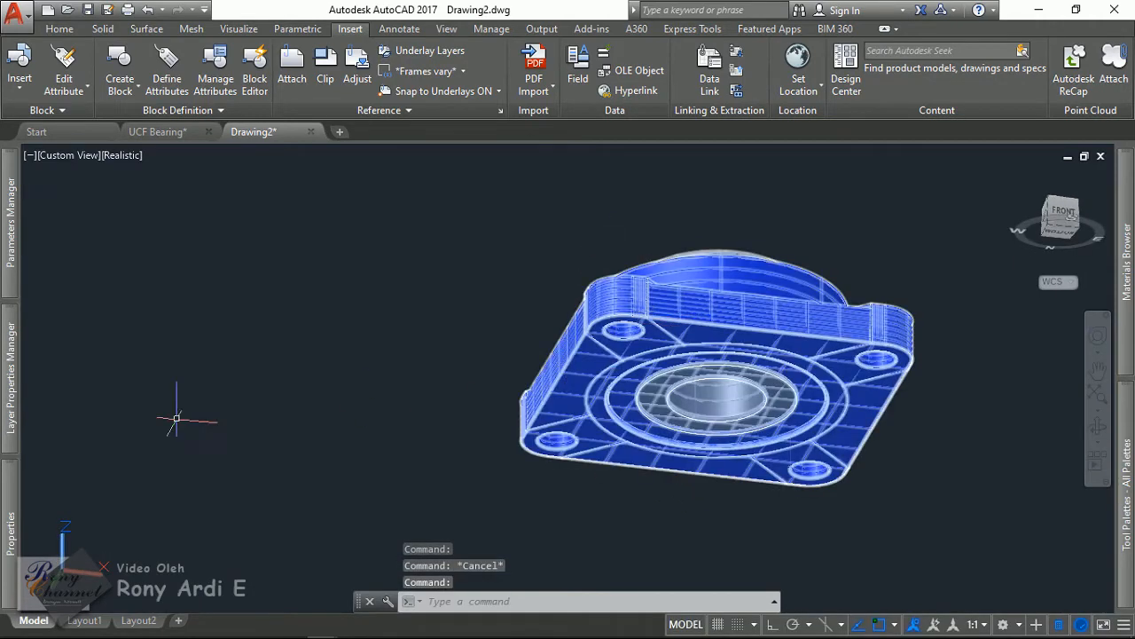
pyautogui.moveTo(6, 381)
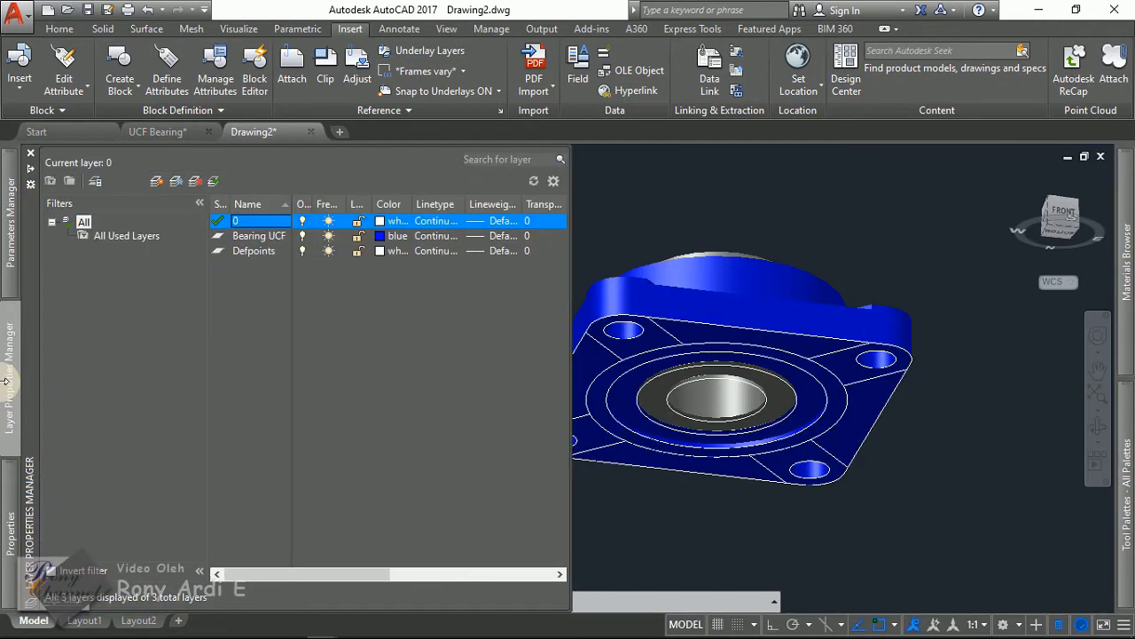
pyautogui.click(303, 237)
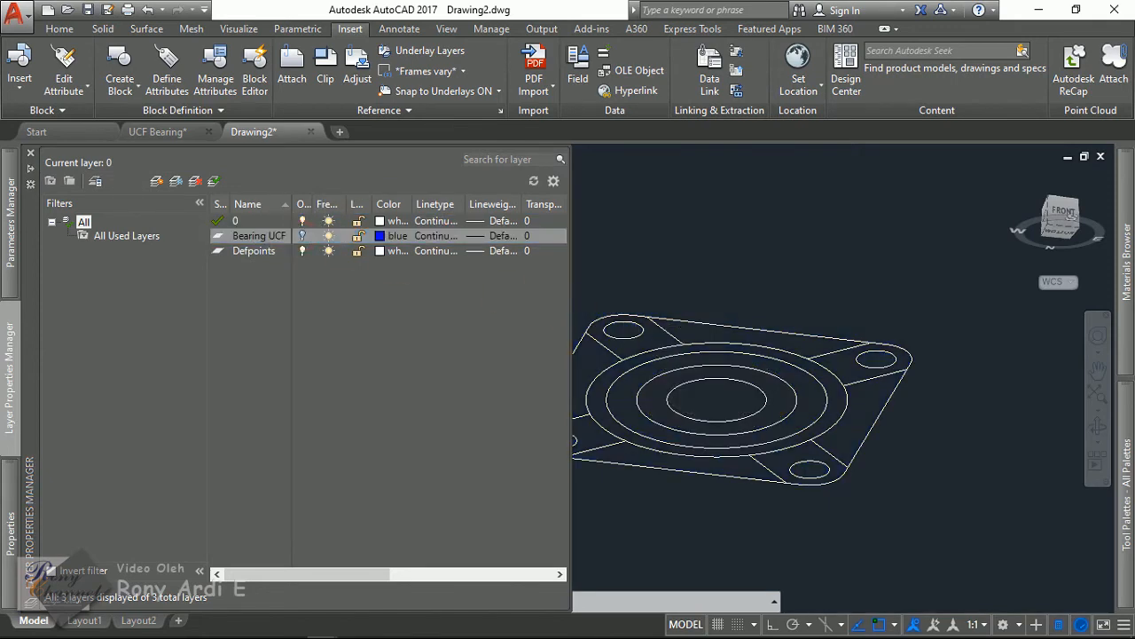
# Step: Turn off the current layer 0 to hide the remaining flat outline of the bearing
pyautogui.scroll(-2, 715, 375)
pyautogui.keyDown('shift'); pyautogui.moveTo(713, 375); pyautogui.dragTo(679, 472, button='middle'); pyautogui.keyUp('shift')
pyautogui.scroll(3, 717, 372)
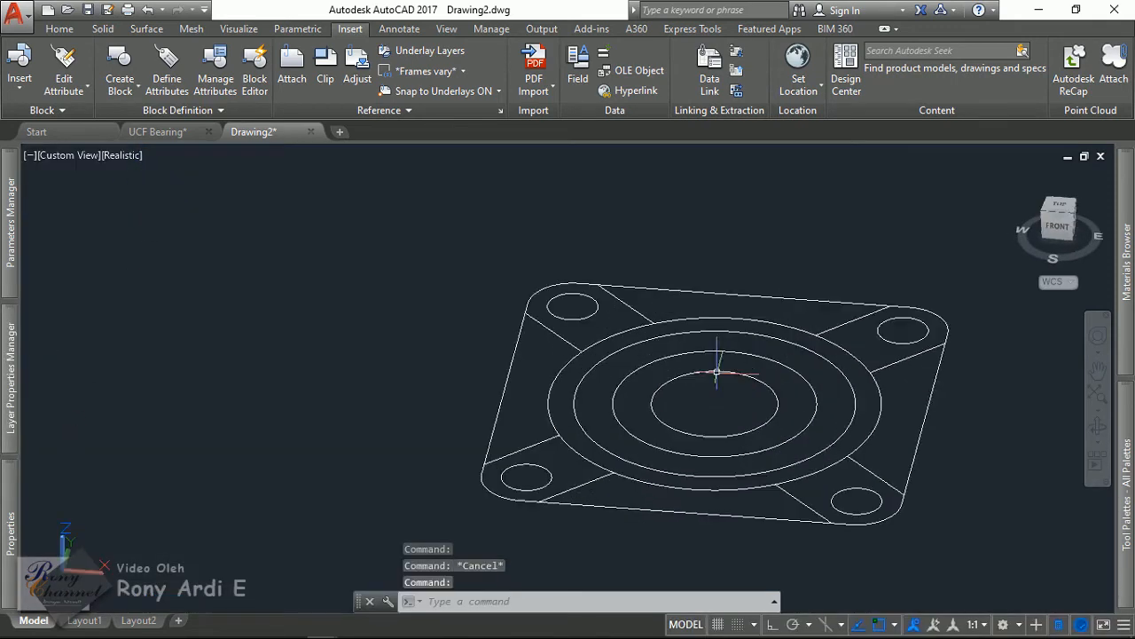
pyautogui.moveTo(10, 408)
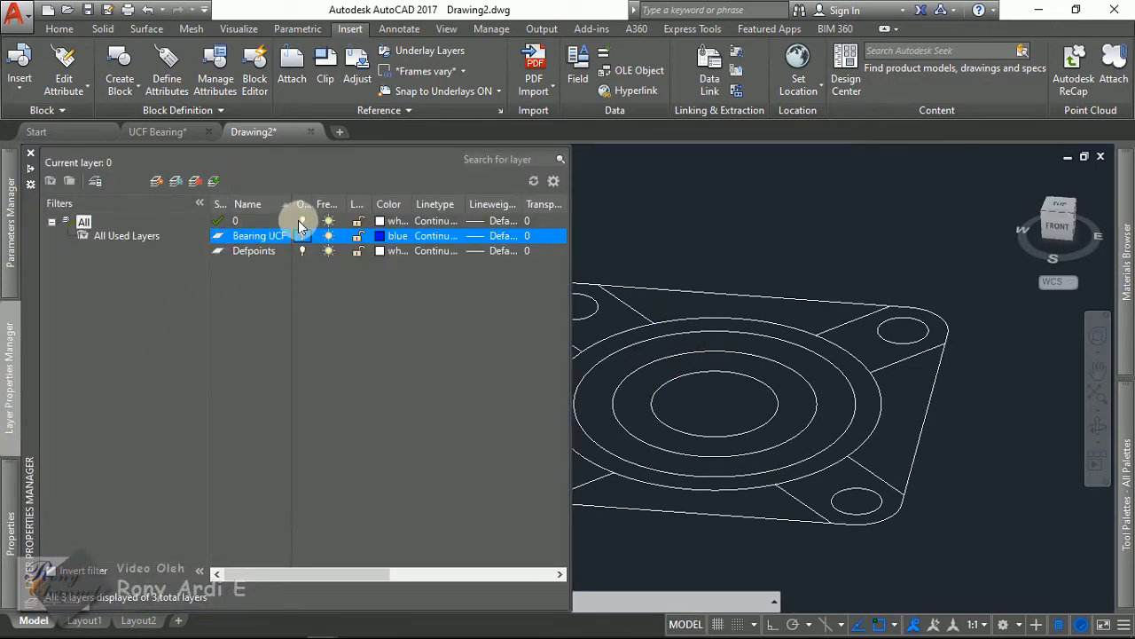
pyautogui.click(302, 222)
pyautogui.click(384, 309)
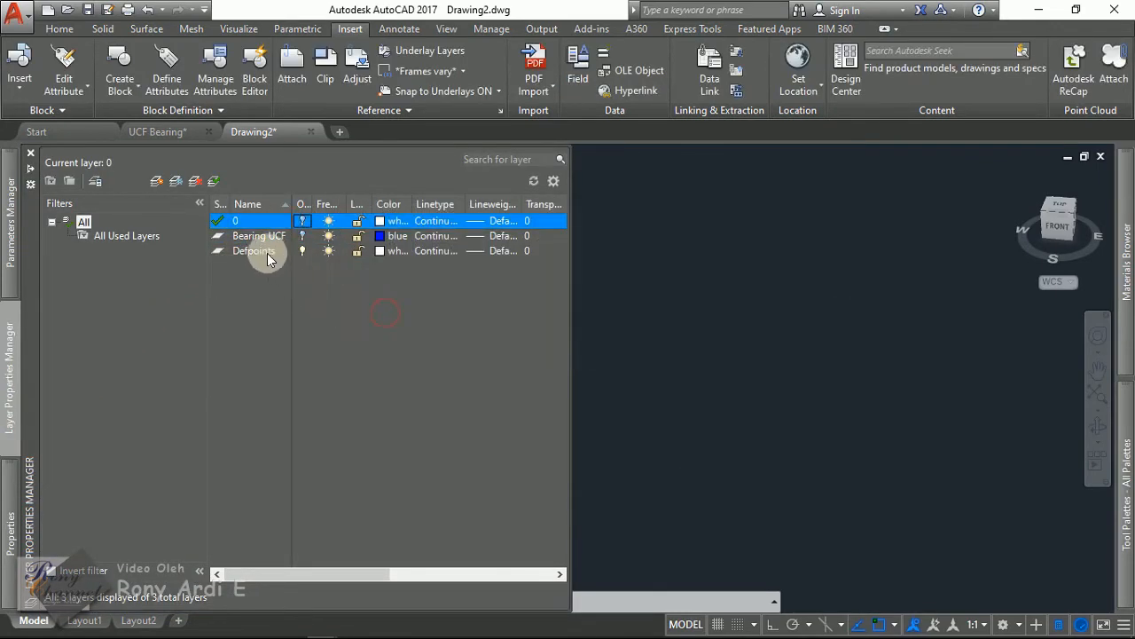
# Step: Create a new layer based on the Bearing UCF layer and make it current, keeping the current layer on
pyautogui.click(253, 235)
pyautogui.click(243, 290)
pyautogui.click(261, 236)
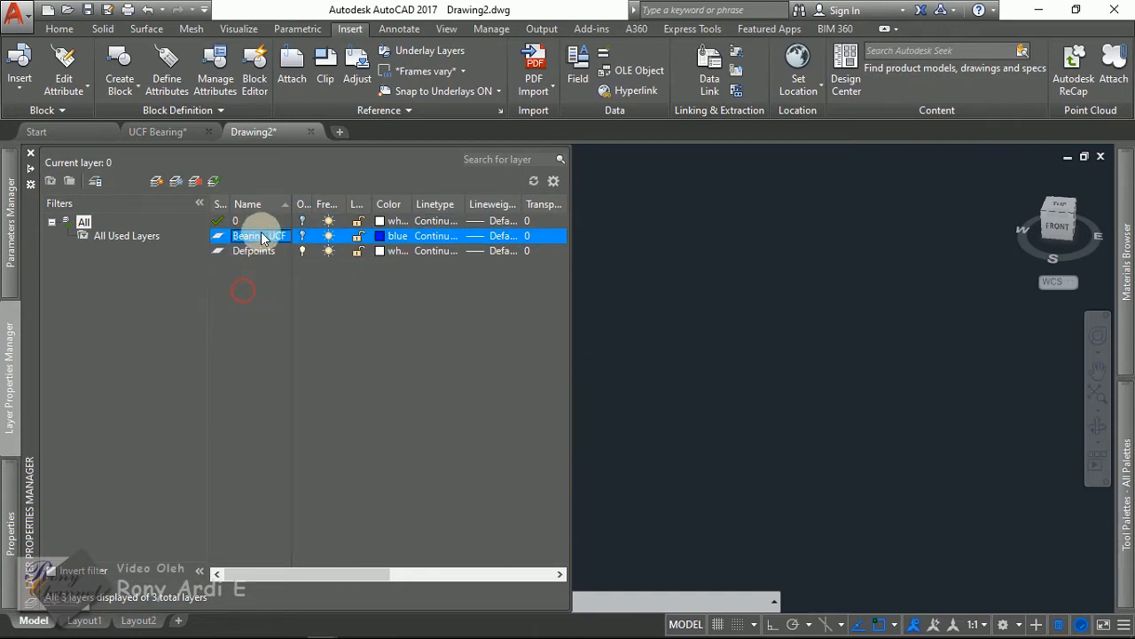
pyautogui.click(156, 180)
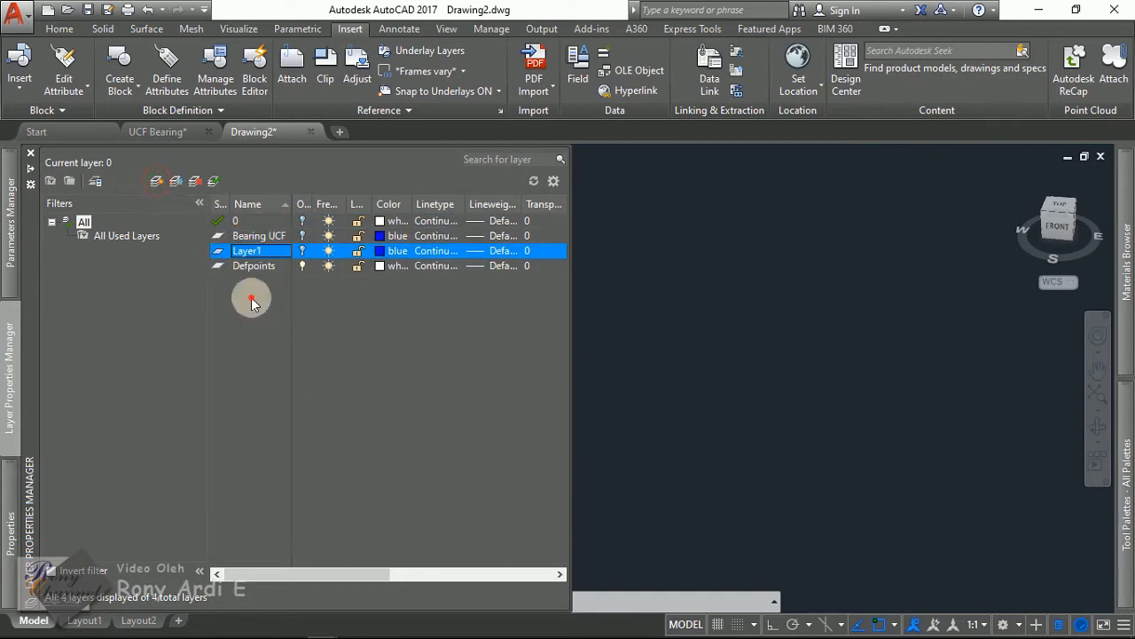
pyautogui.doubleClick(243, 255)
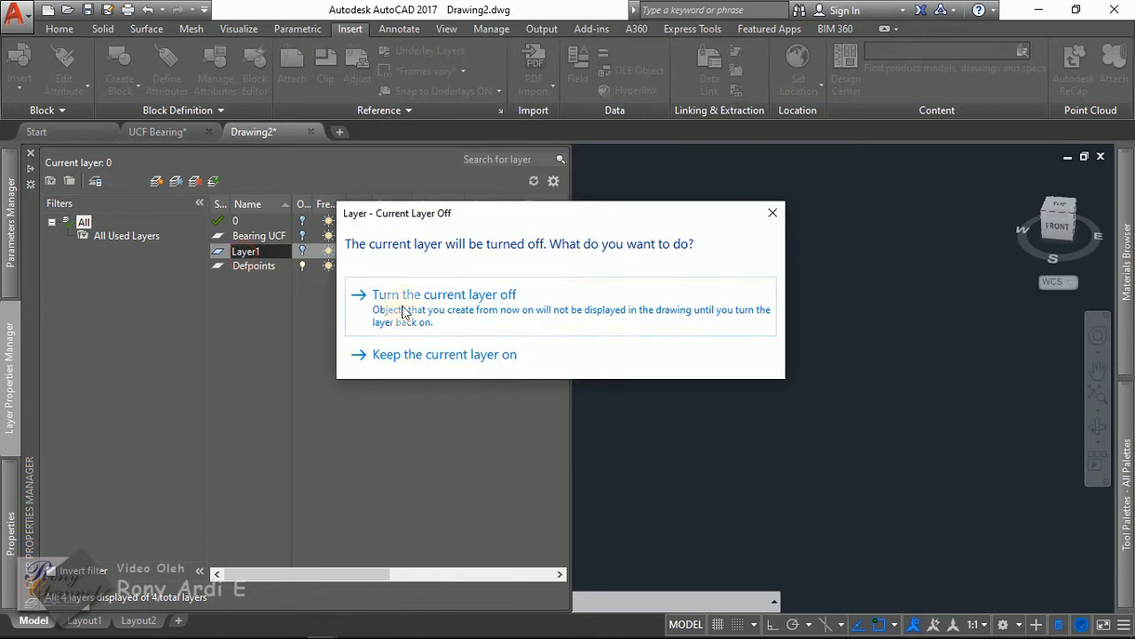
pyautogui.click(414, 356)
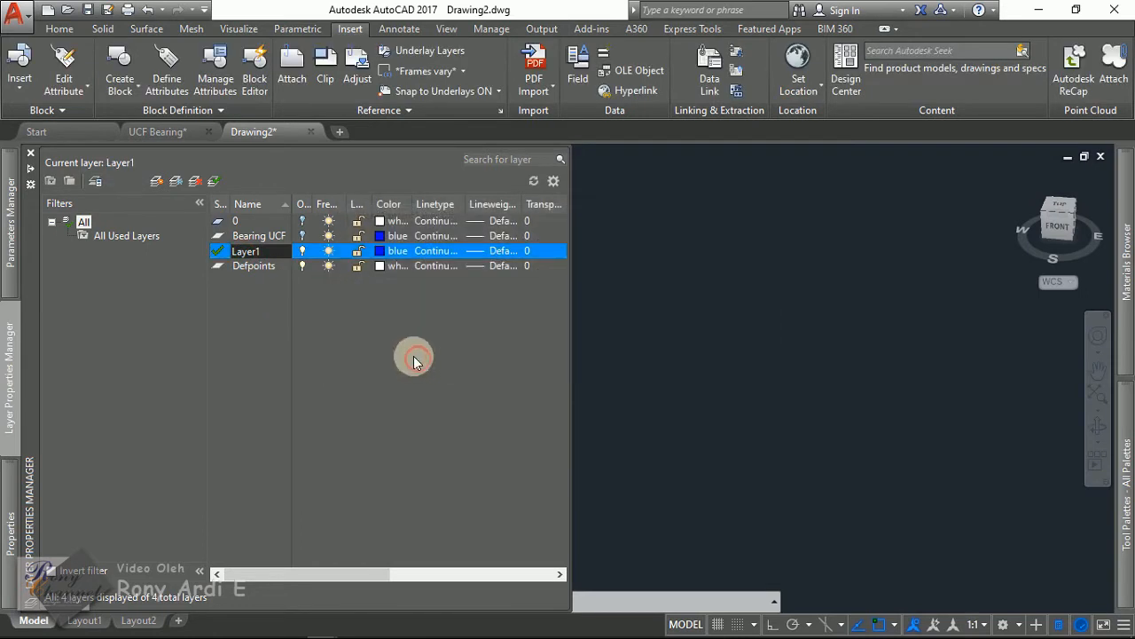
pyautogui.click(313, 264)
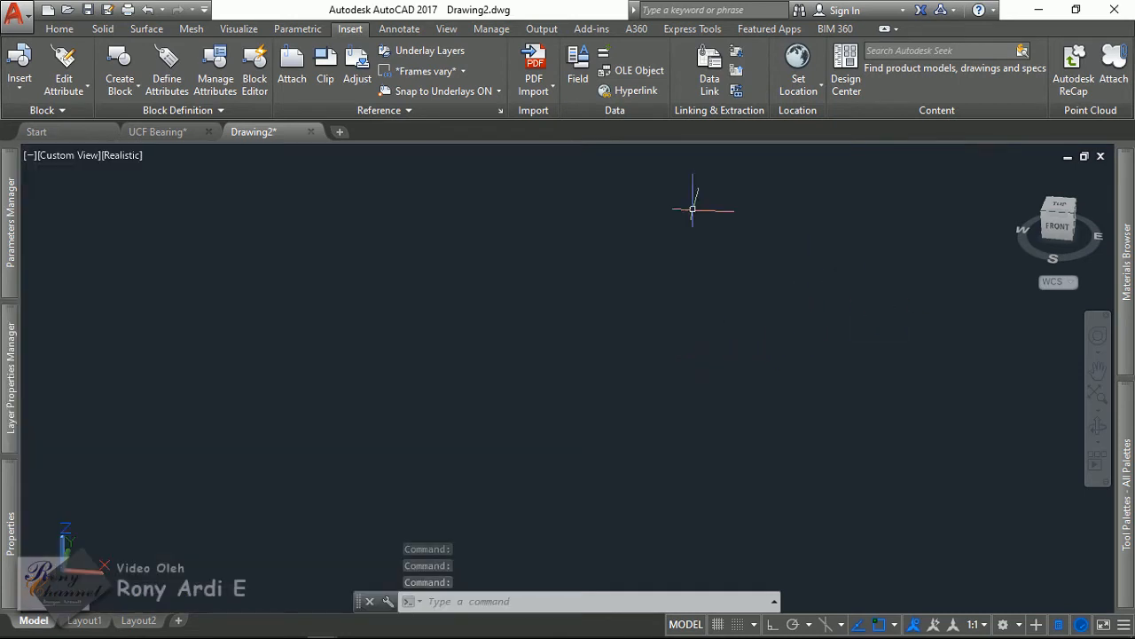
# Step: Turn the Bearing UCF layer back on and view the bearing without its flat outline
pyautogui.moveTo(5, 373)
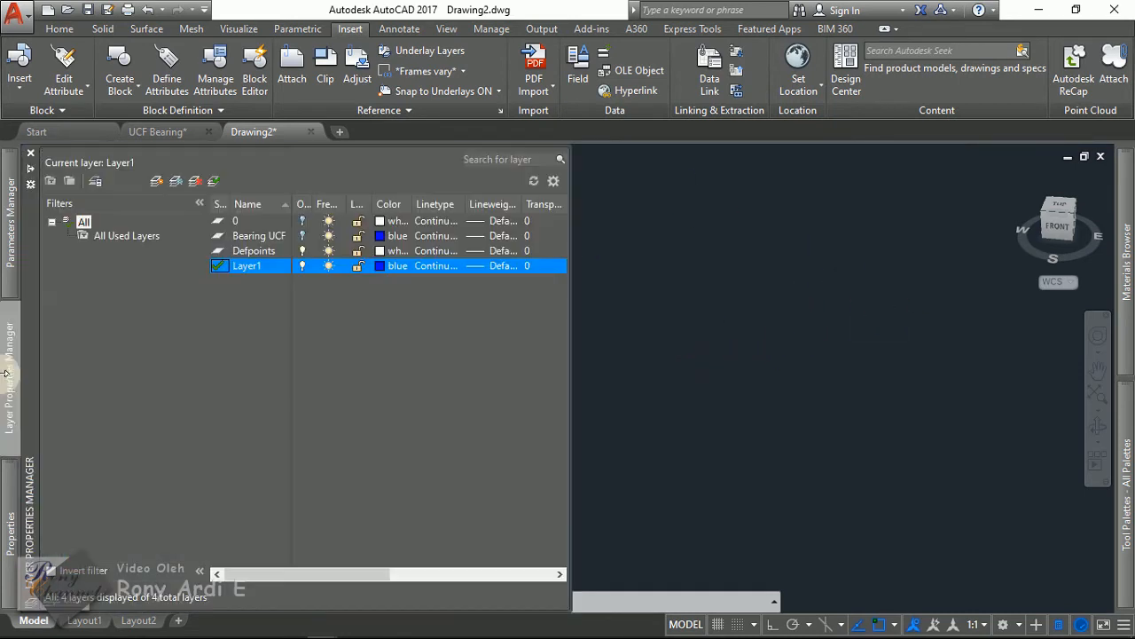
pyautogui.click(303, 235)
pyautogui.scroll(-2, 825, 377)
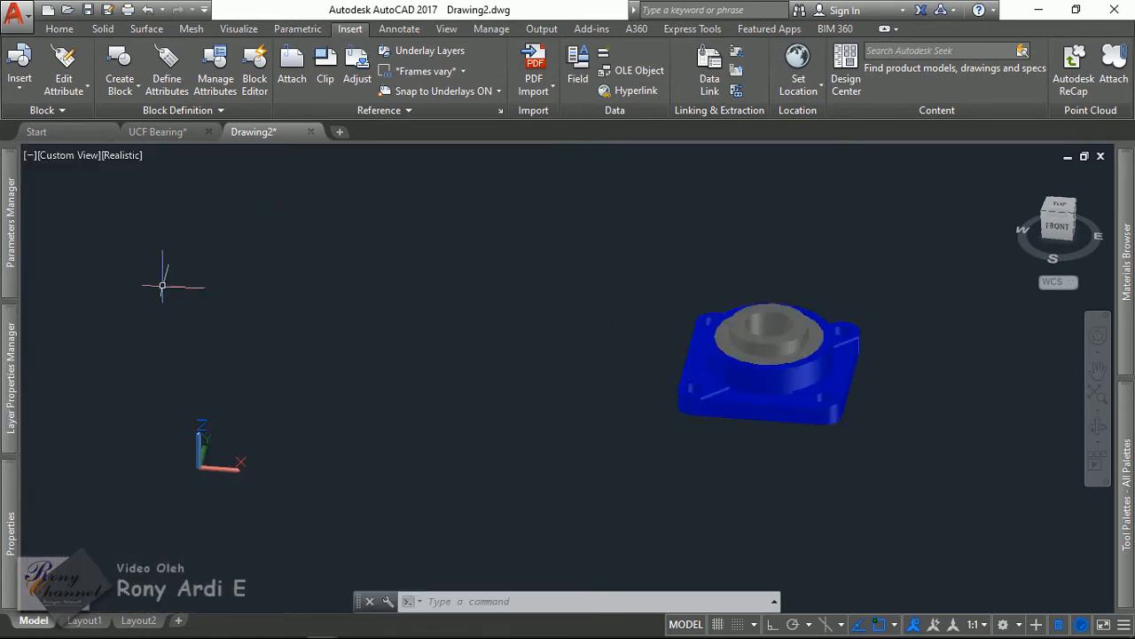
pyautogui.moveTo(13, 382)
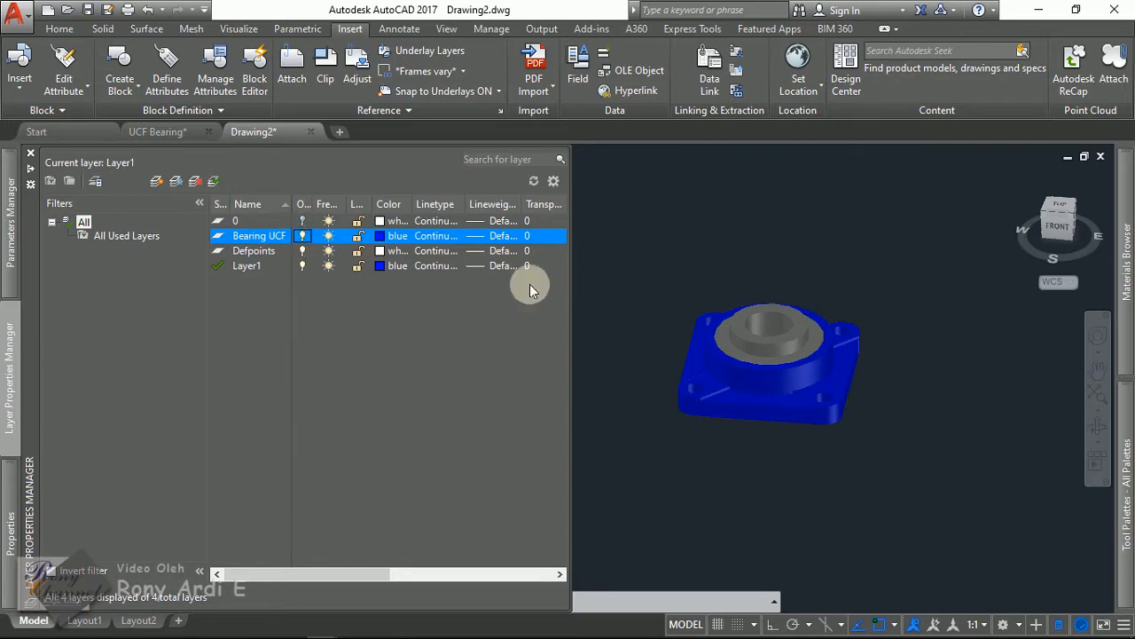
pyautogui.press('Escape')
pyautogui.press('Escape')
pyautogui.scroll(3, 874, 363)
pyautogui.keyDown('shift'); pyautogui.moveTo(725, 411); pyautogui.dragTo(608, 420, button='middle'); pyautogui.keyUp('shift')
pyautogui.moveTo(1128, 468)
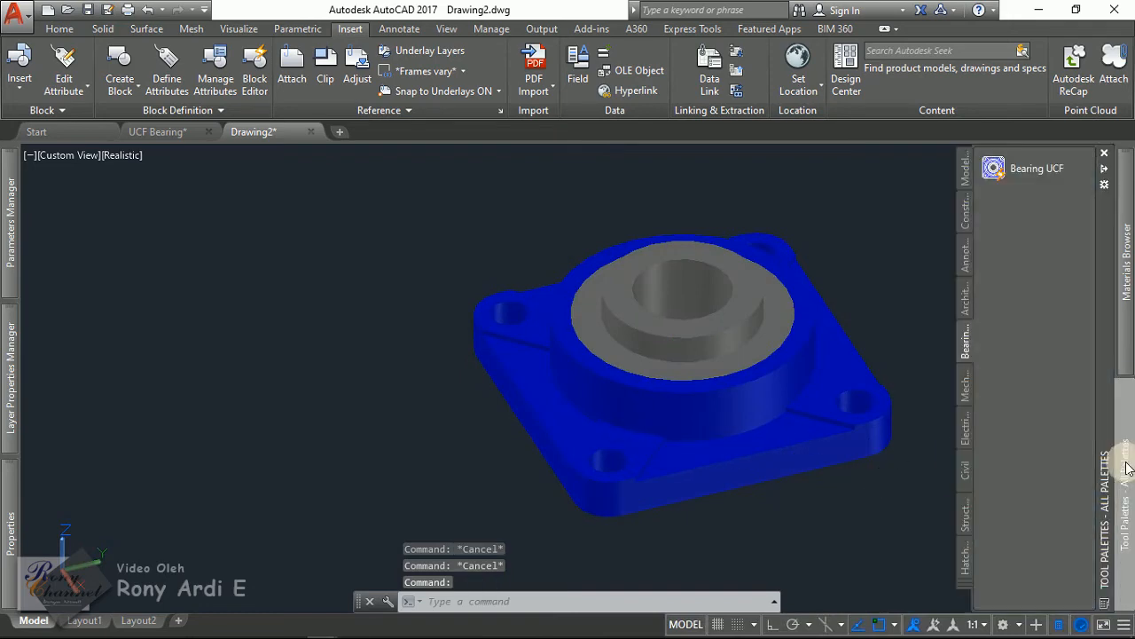
pyautogui.click(1026, 168)
pyautogui.moveTo(577, 272); pyautogui.dragTo(494, 268)
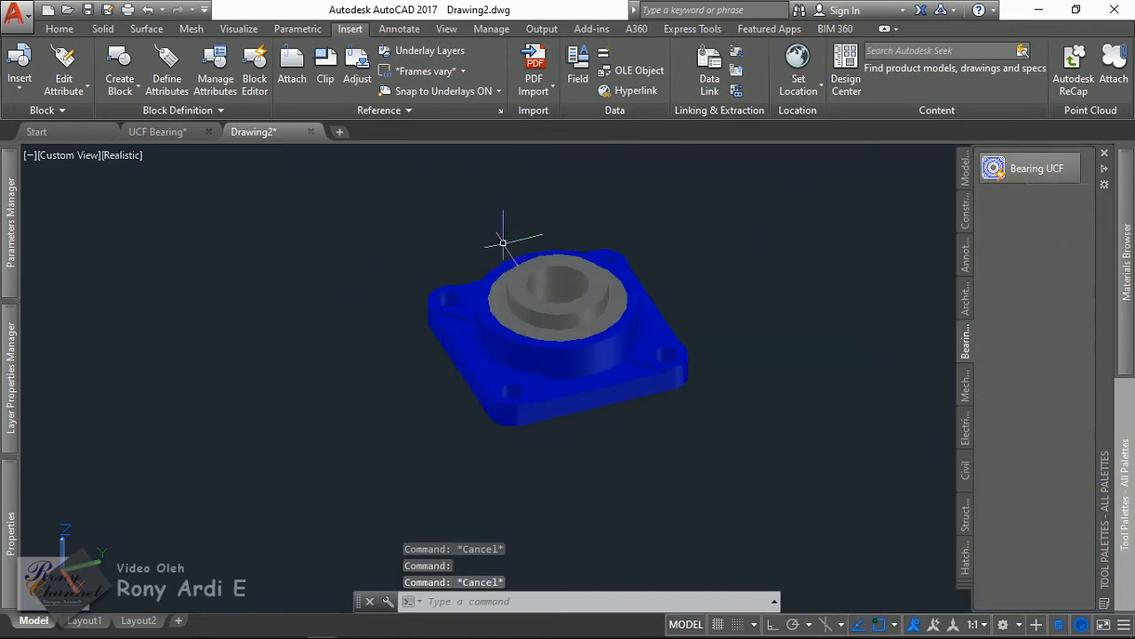
pyautogui.scroll(3, 550, 201)
# Step: Create a new metric drawing with no template and check its layer list
pyautogui.hotkey('ctrl', 'n')
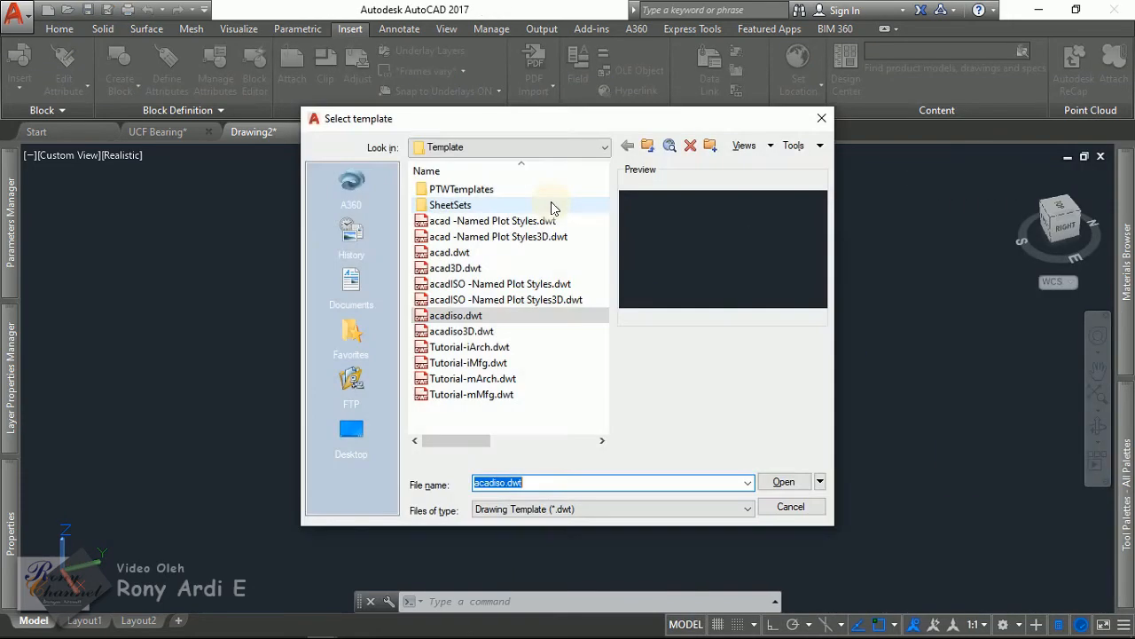
pyautogui.click(820, 482)
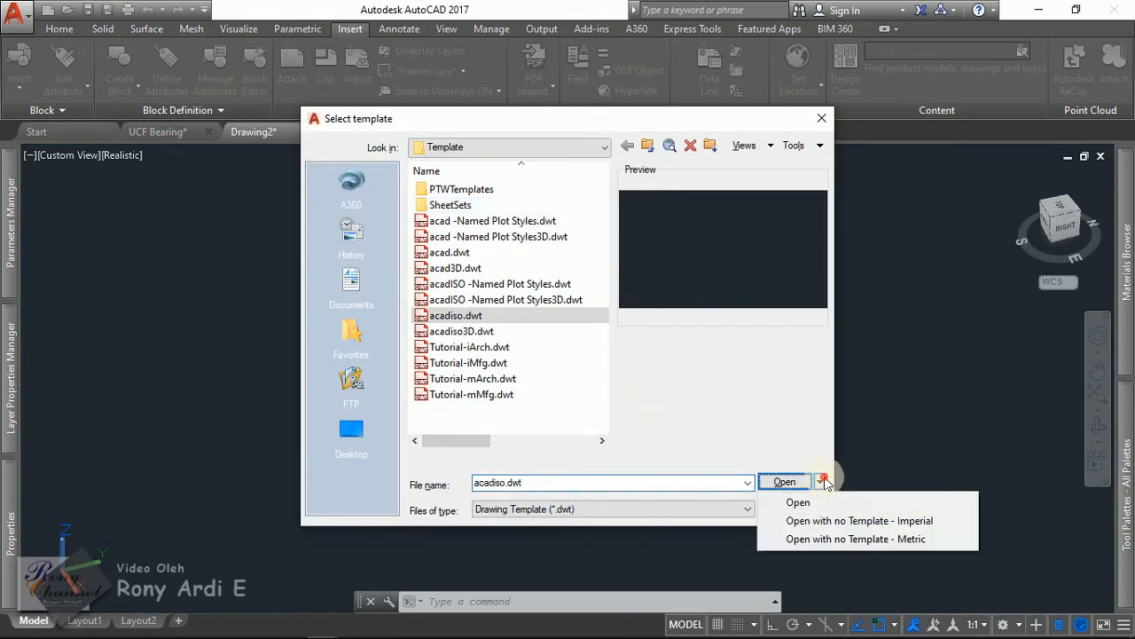
pyautogui.click(919, 543)
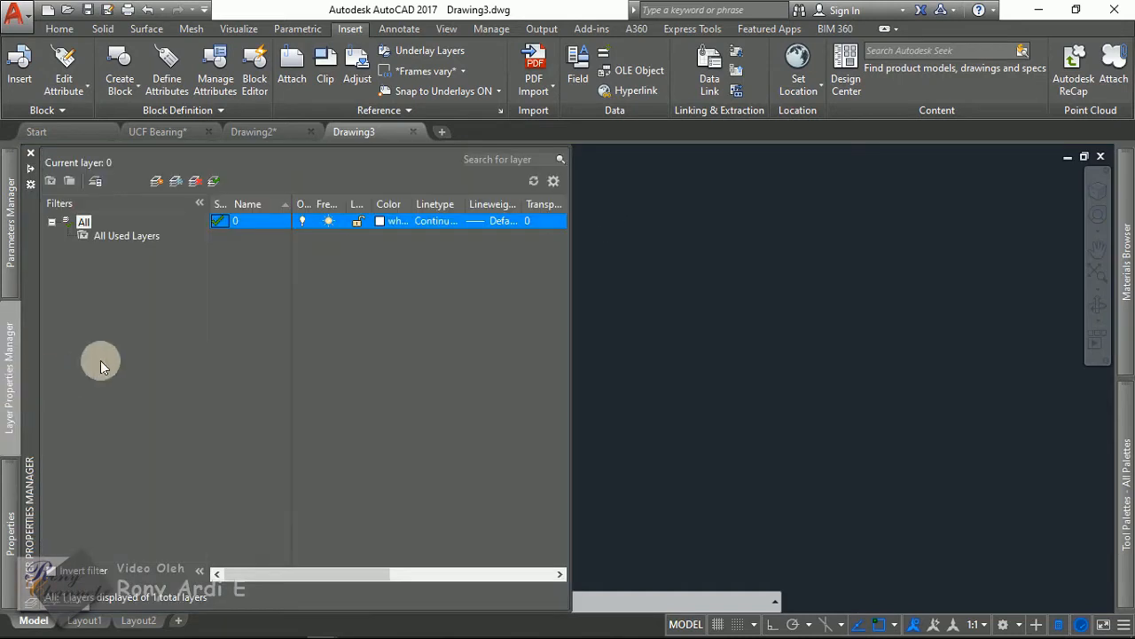
pyautogui.click(235, 224)
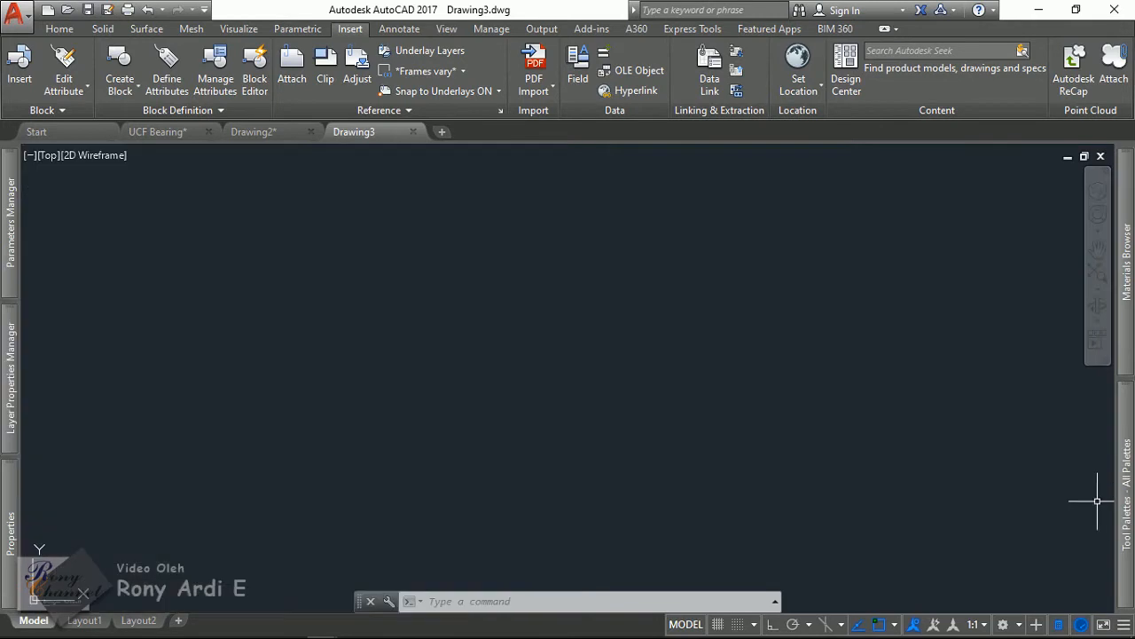
# Step: Insert the Bearing UCF block from the tool palette into the new drawing and check the drawing's layer list
pyautogui.moveTo(1131, 528)
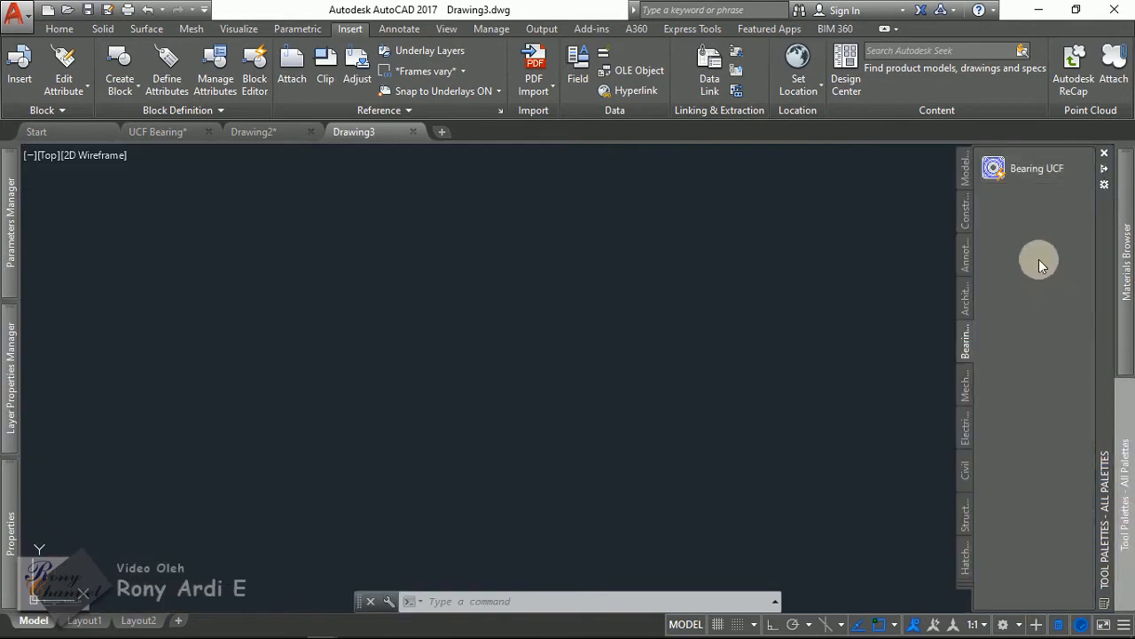
pyautogui.click(1012, 167)
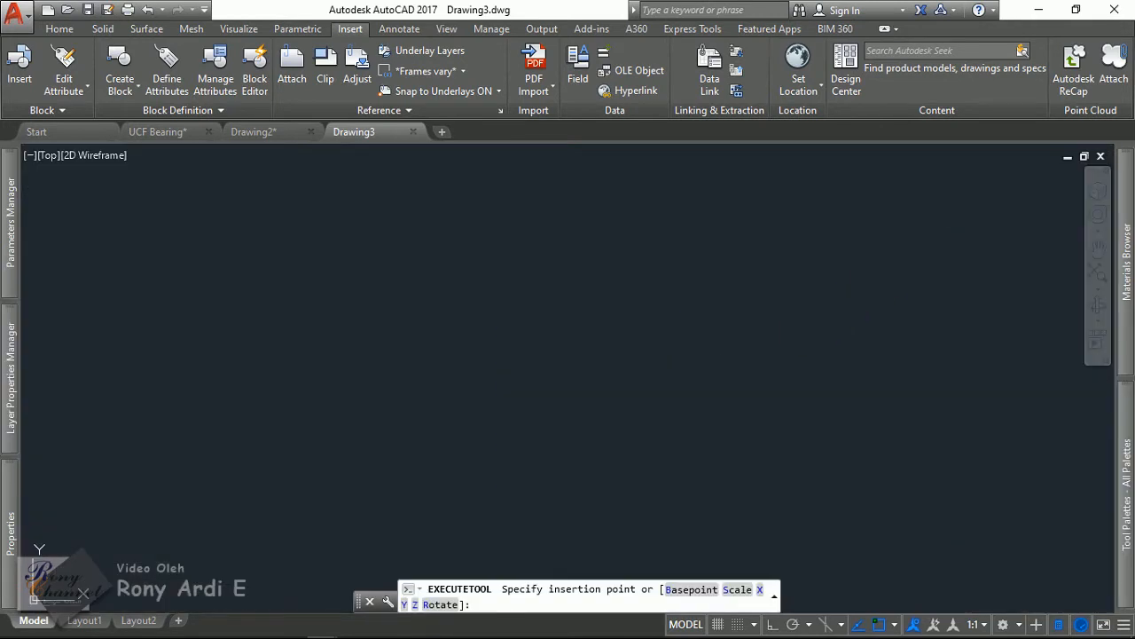
pyautogui.click(492, 468)
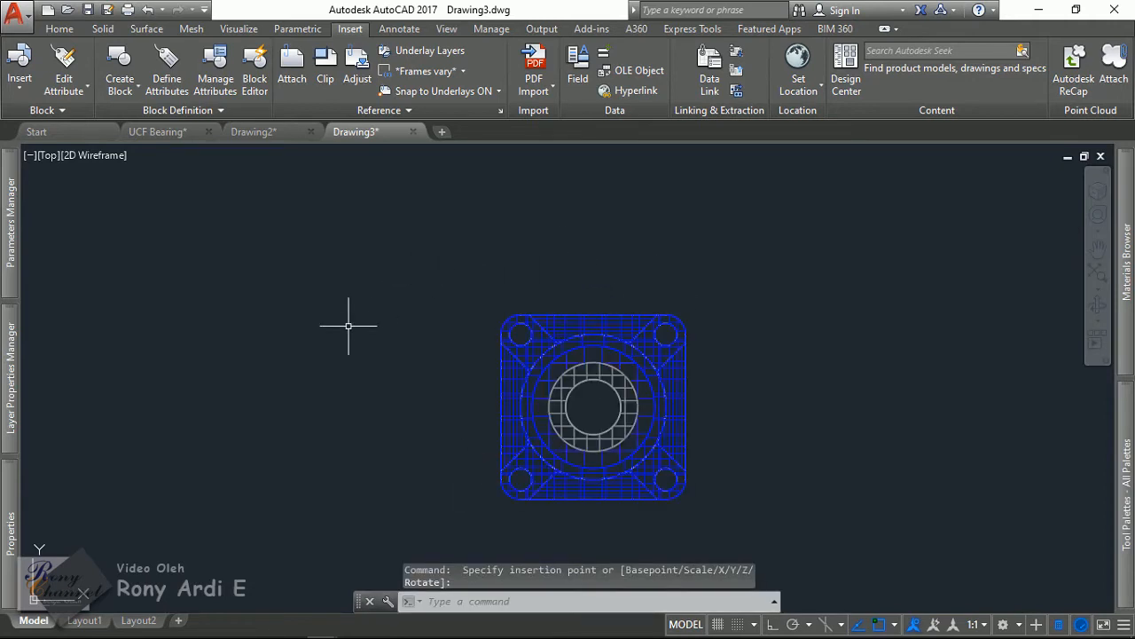
pyautogui.moveTo(10, 382)
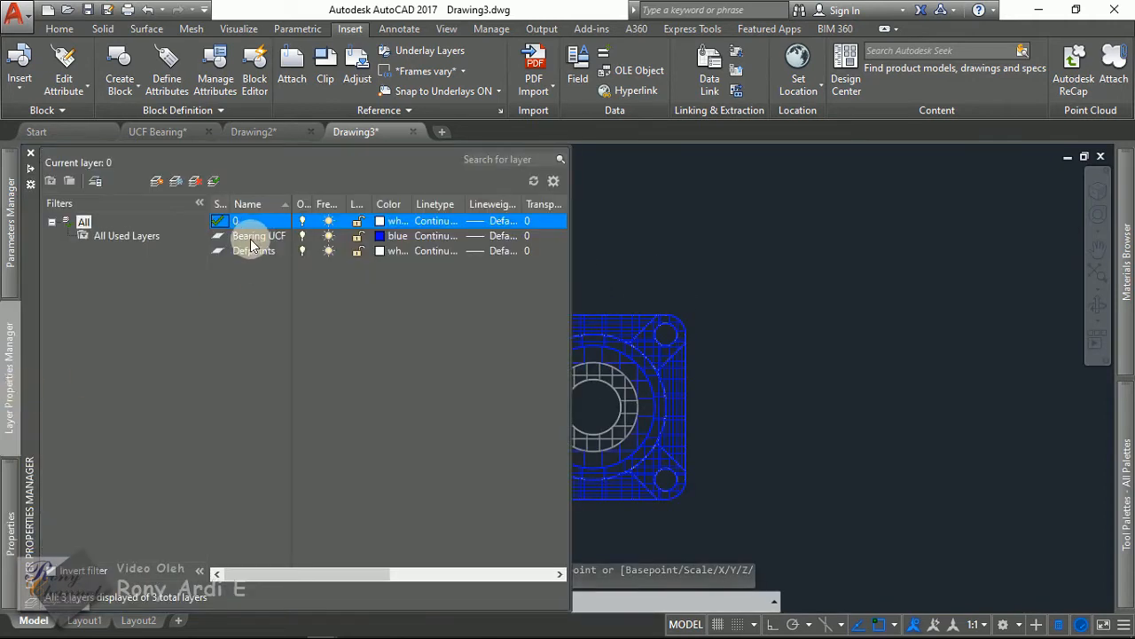
# Step: Select the inserted bearing, examine its selectable d and L sizes, and open its block properties table
pyautogui.click(594, 406)
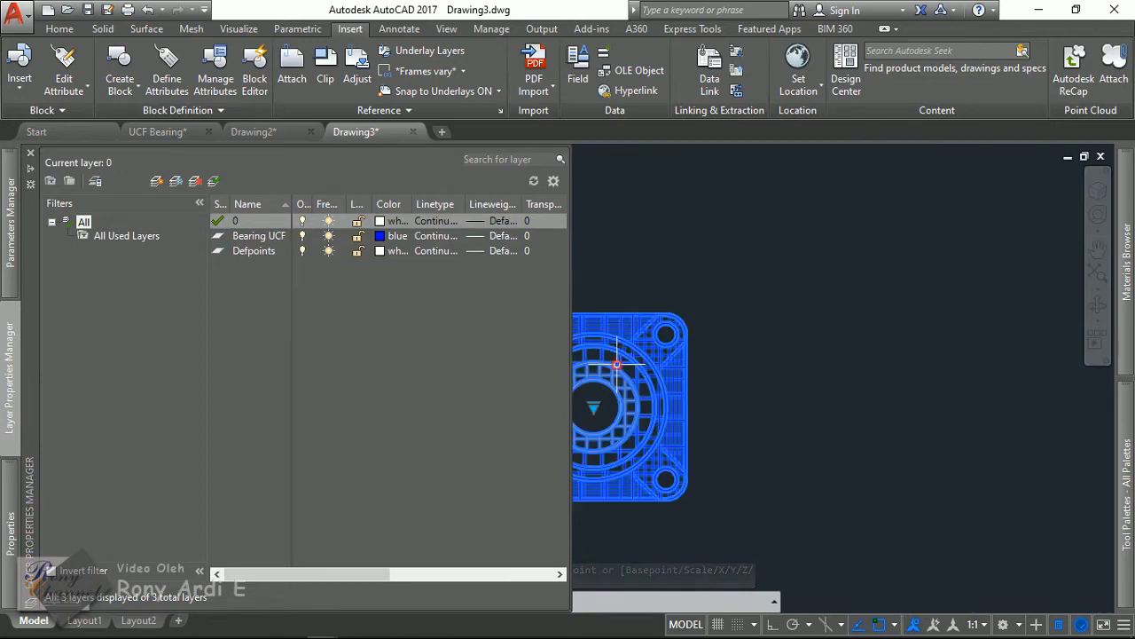
pyautogui.click(606, 411)
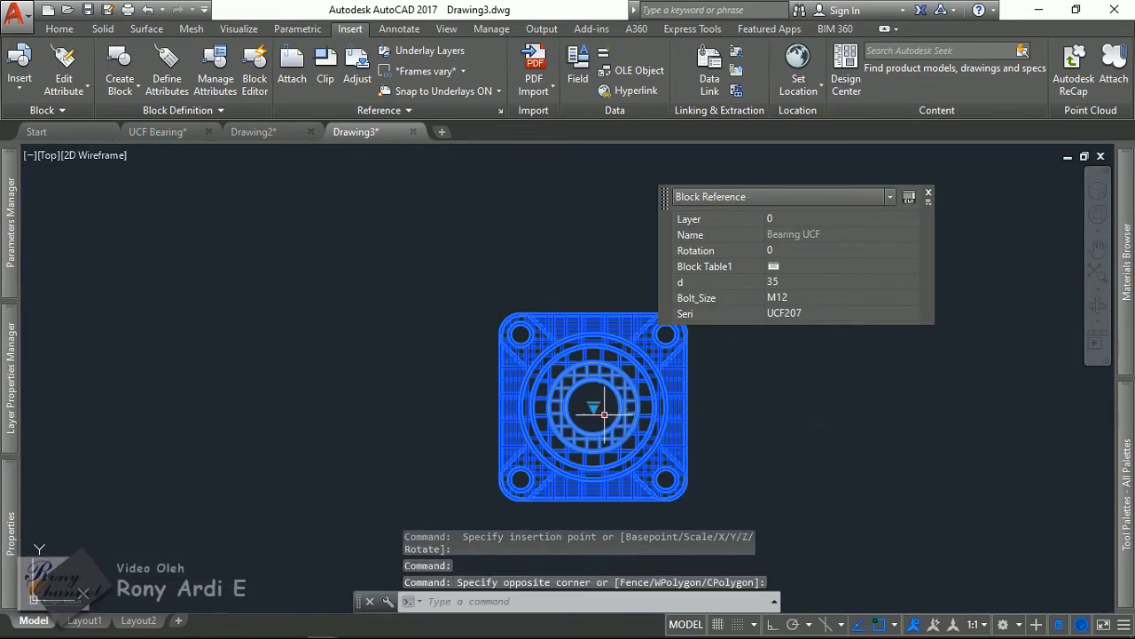
pyautogui.click(604, 413)
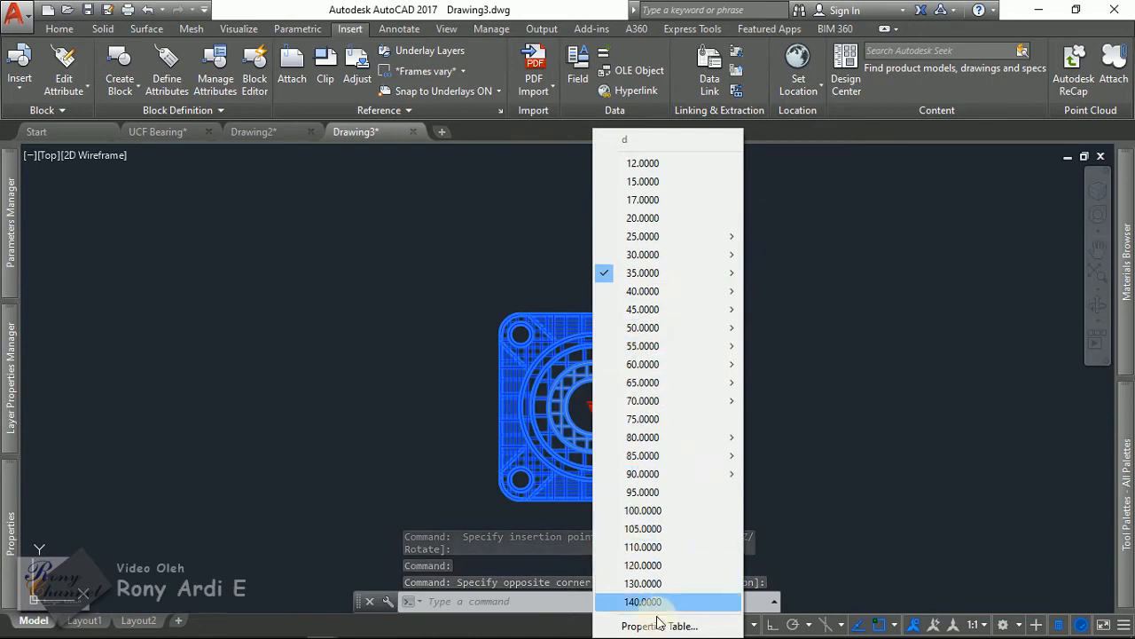
pyautogui.click(398, 380)
pyautogui.click(360, 430)
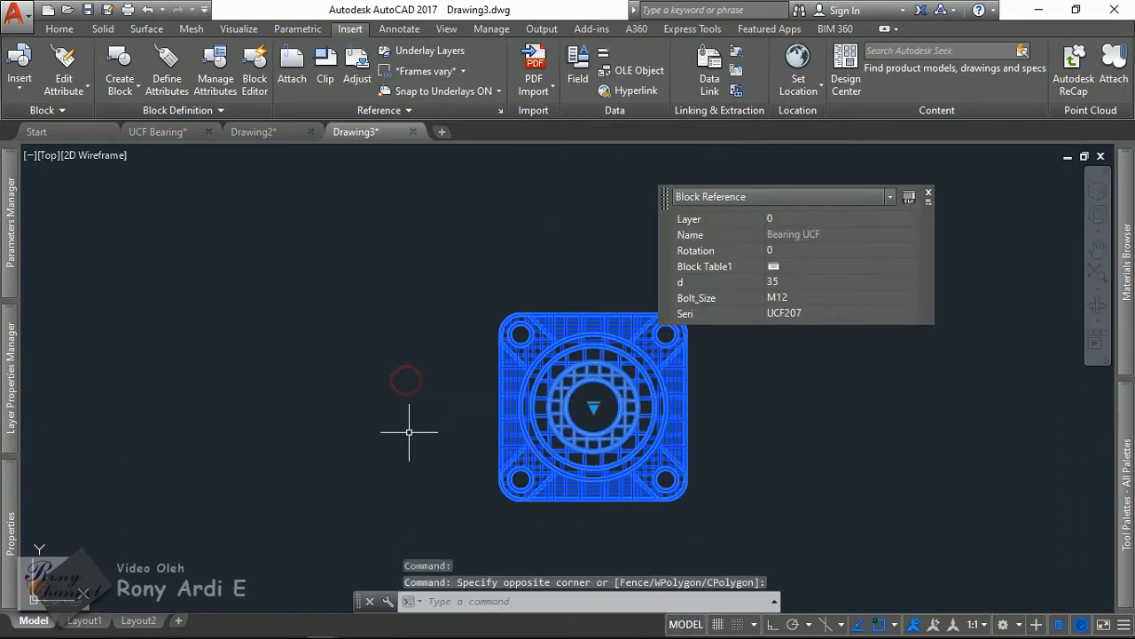
pyautogui.click(592, 408)
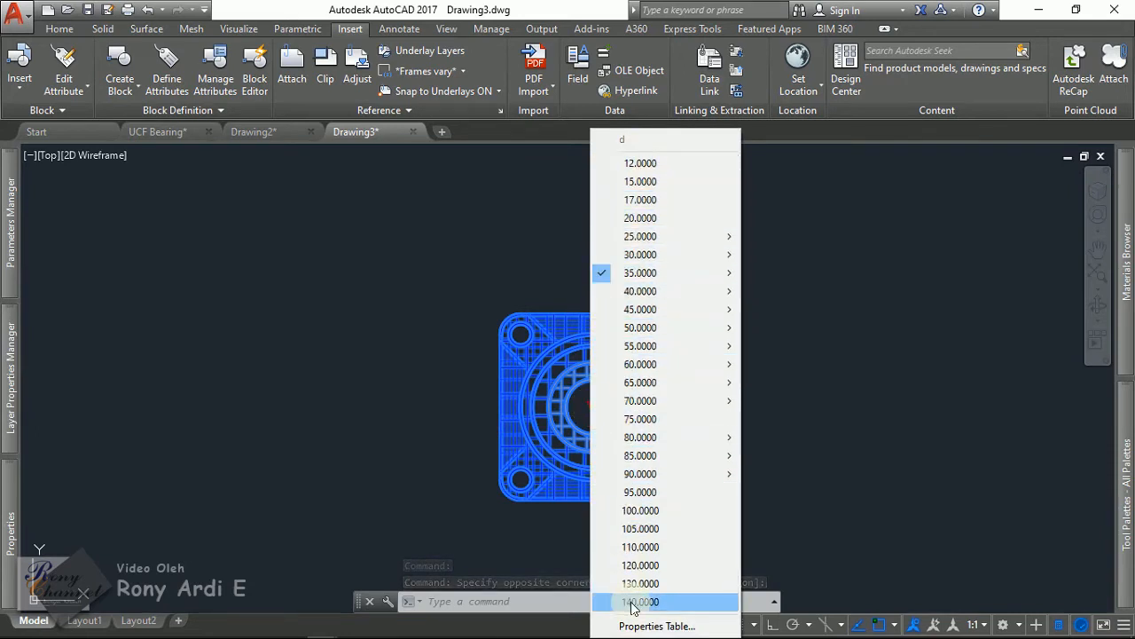
pyautogui.moveTo(686, 236)
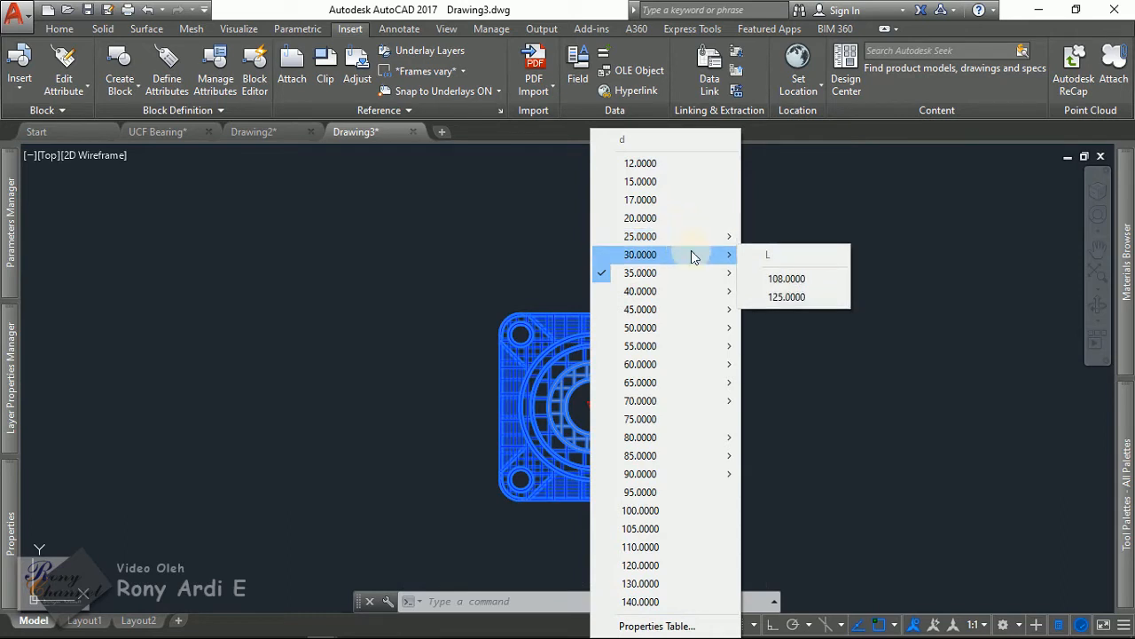
pyautogui.click(625, 625)
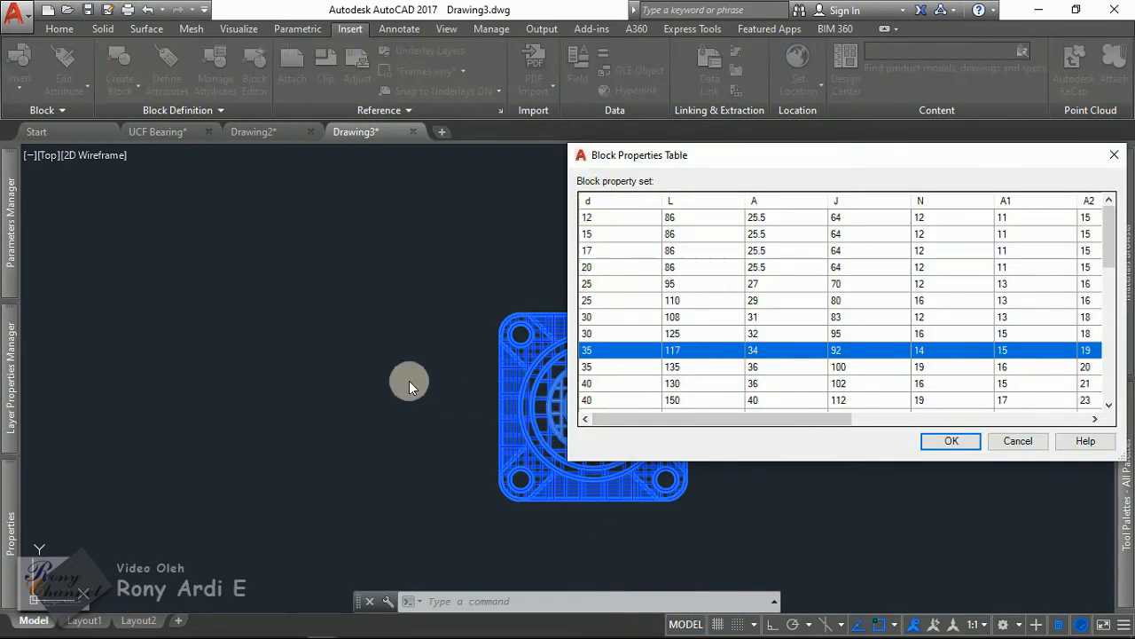
# Step: Recheck the bearing's block properties table and its list of d sizes, leaving the size as it is and clearing the selection
pyautogui.press('Return')
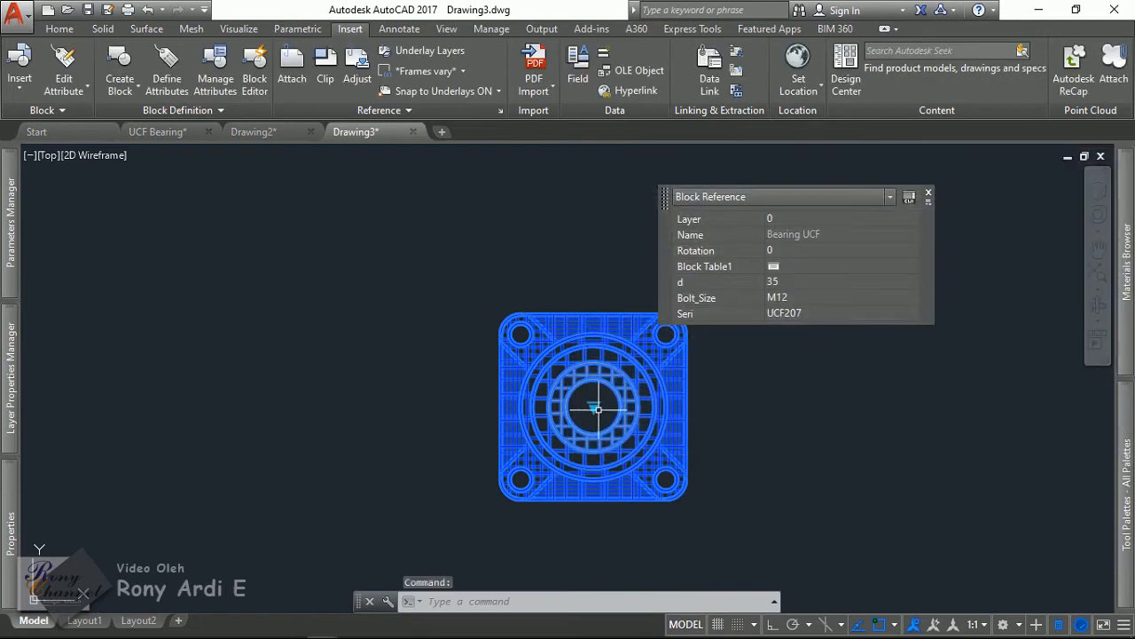
pyautogui.click(772, 267)
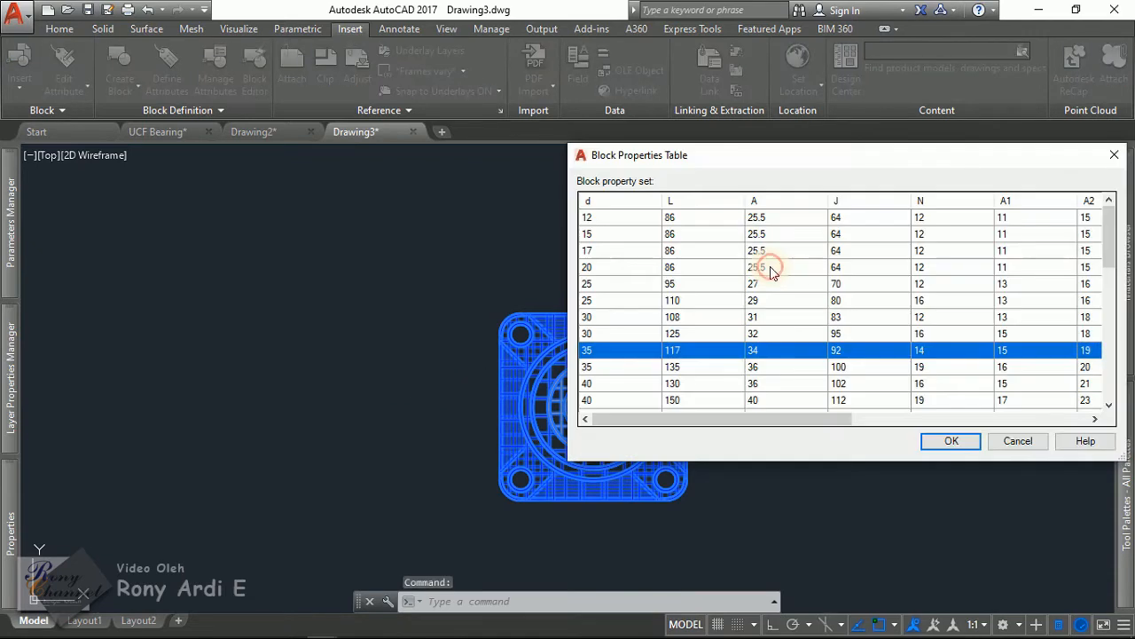
pyautogui.click(1018, 442)
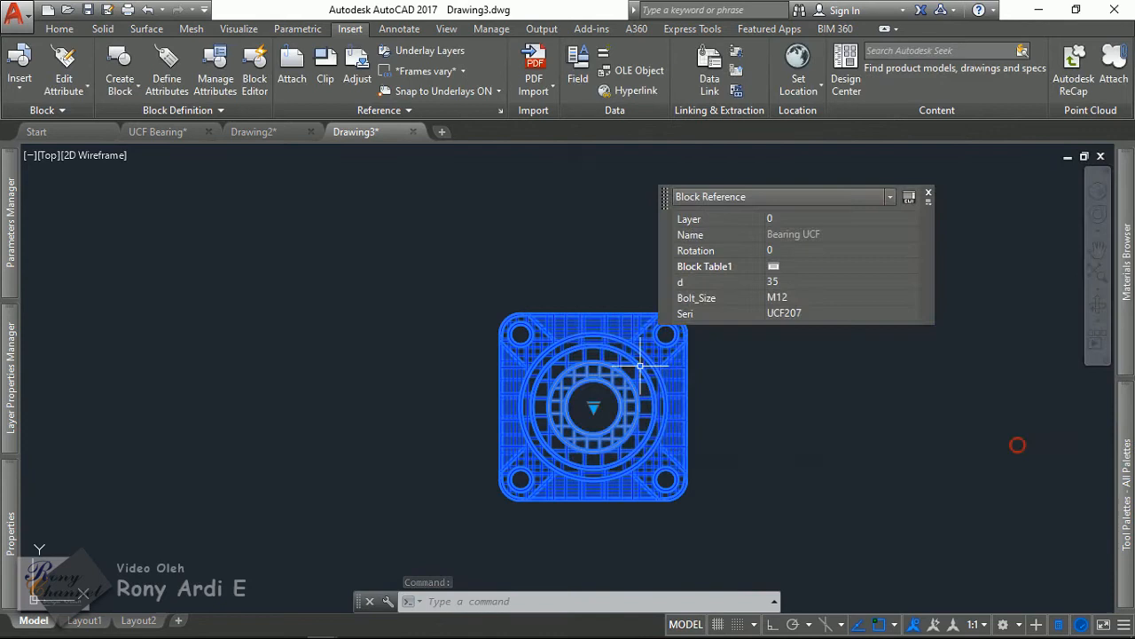
pyautogui.click(592, 409)
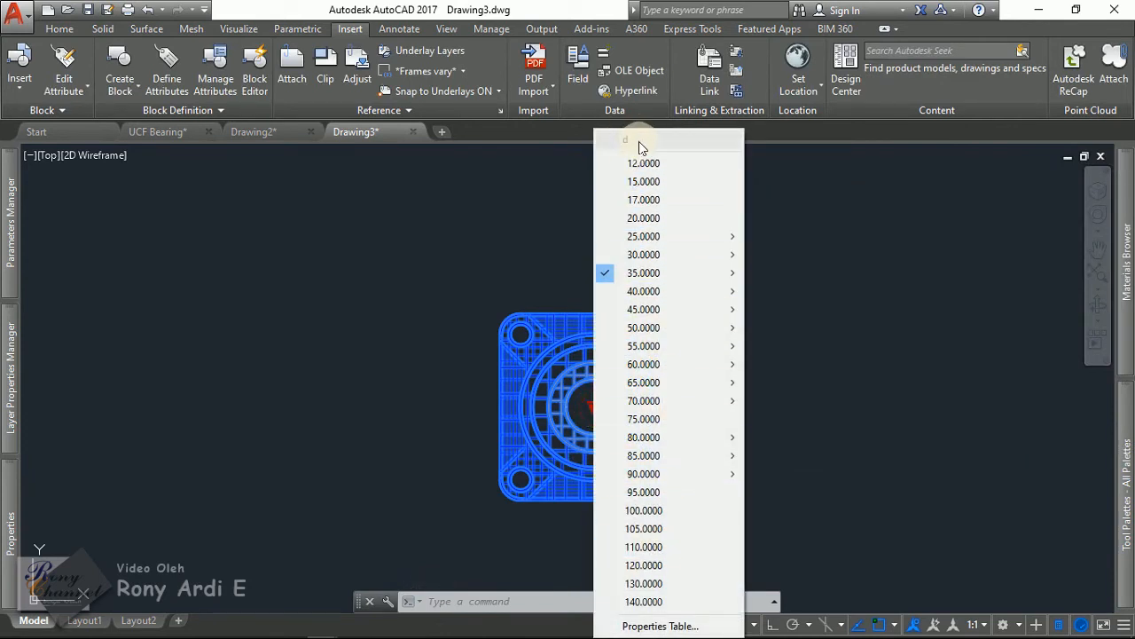
pyautogui.click(452, 393)
pyautogui.press('Escape')
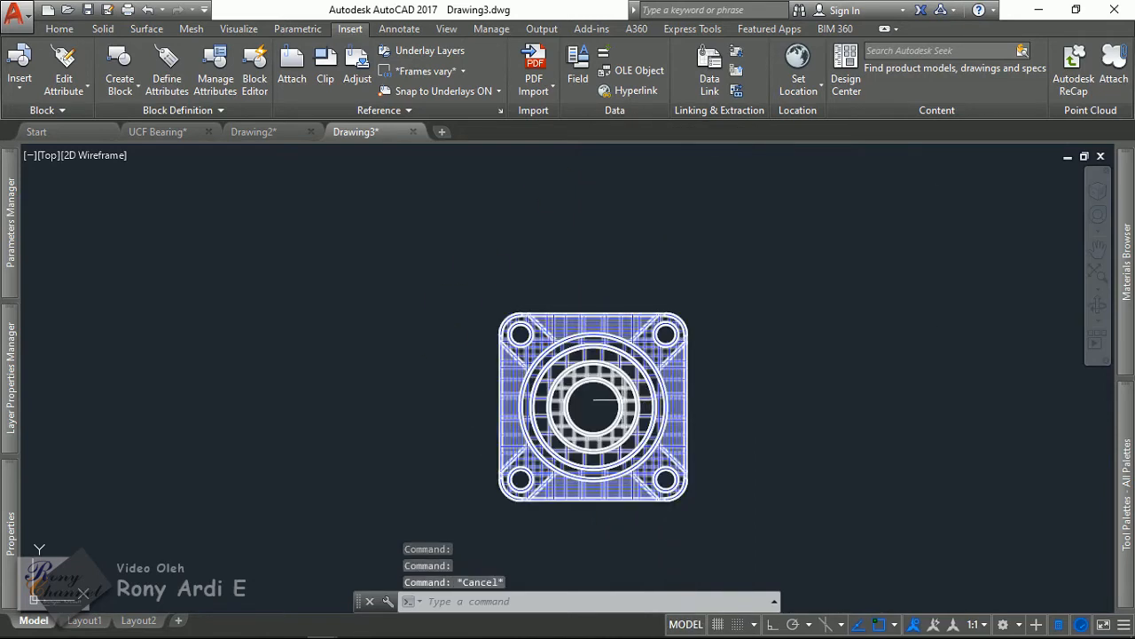
# Step: Reselect the bearing and examine its block properties table across all columns, from d and L through Bolt_Size and Seri
pyautogui.click(593, 409)
pyautogui.press('Escape')
pyautogui.click(592, 409)
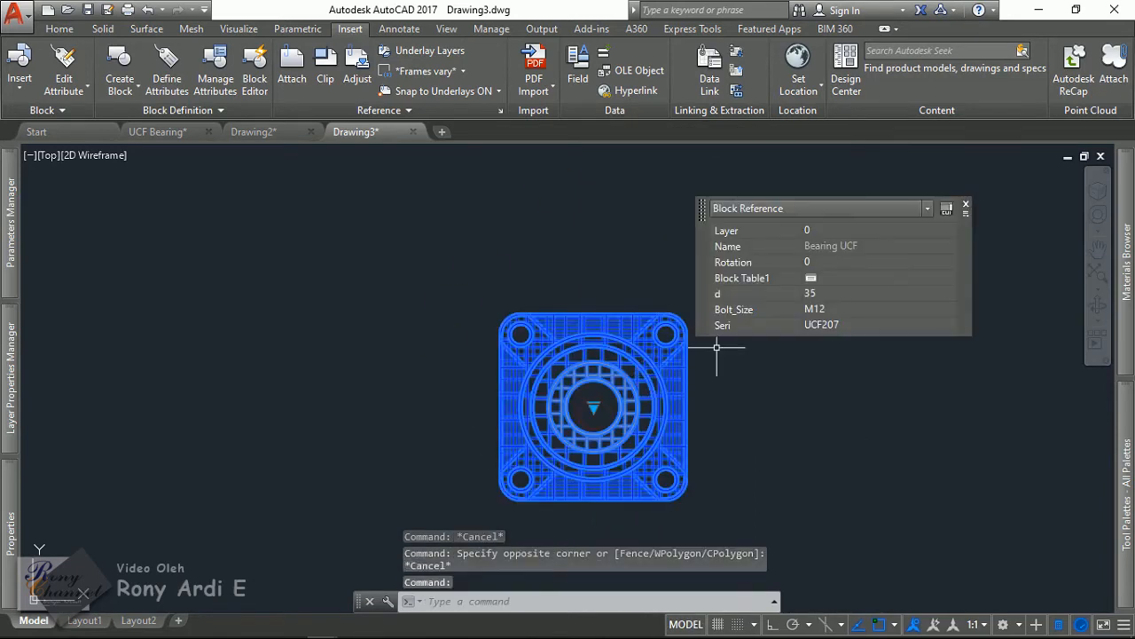
pyautogui.click(811, 278)
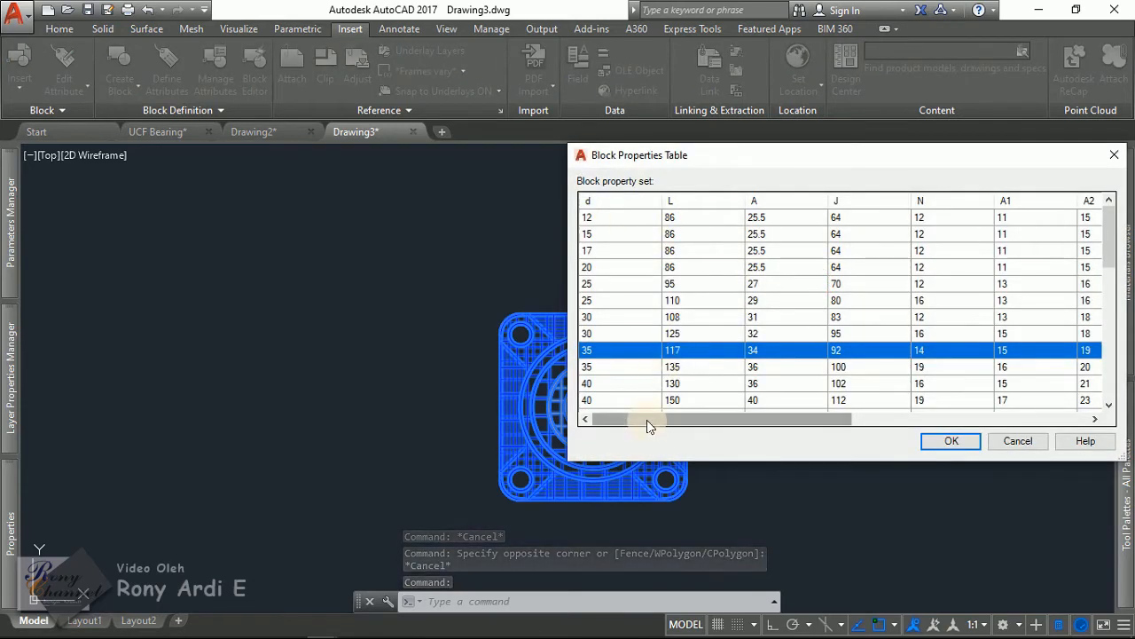
pyautogui.moveTo(646, 420); pyautogui.dragTo(1109, 450)
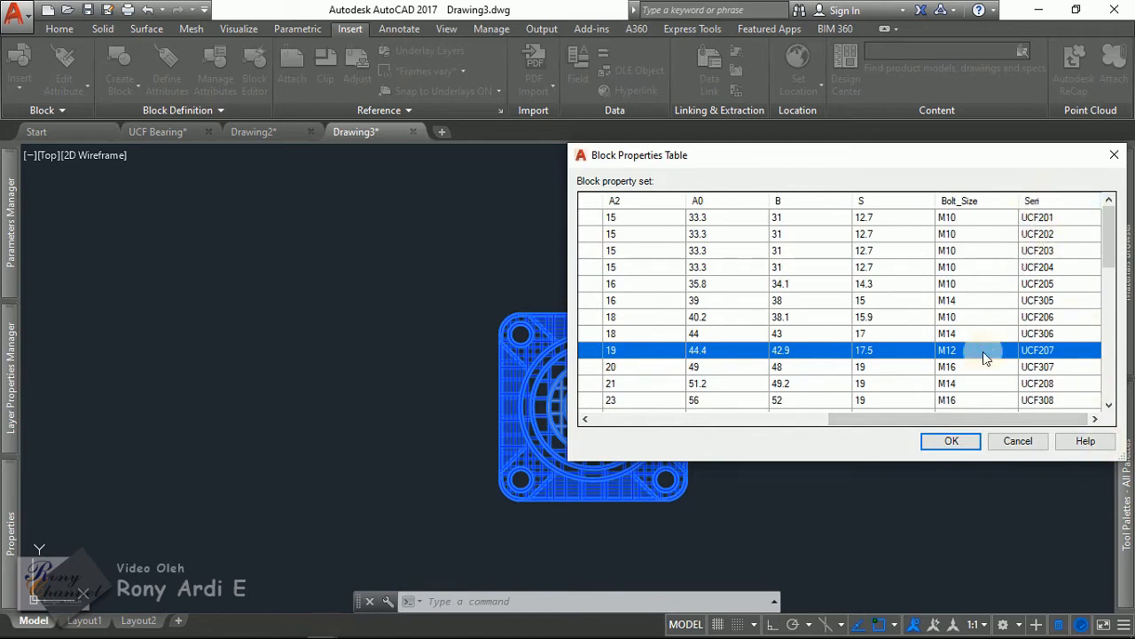
pyautogui.moveTo(917, 419); pyautogui.dragTo(607, 419)
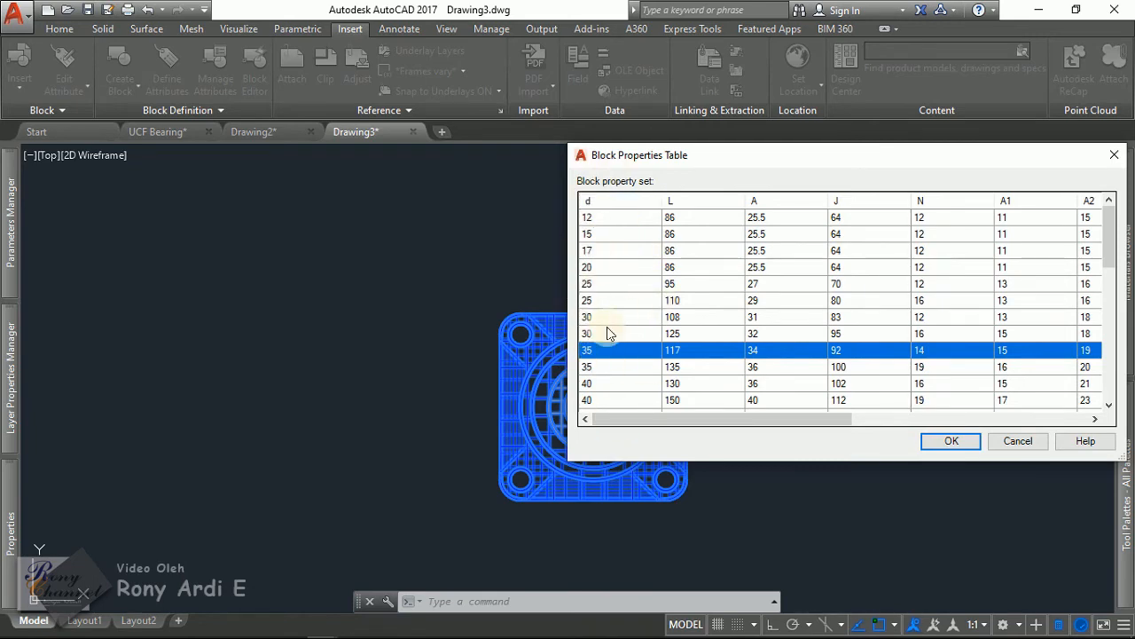
pyautogui.click(1020, 440)
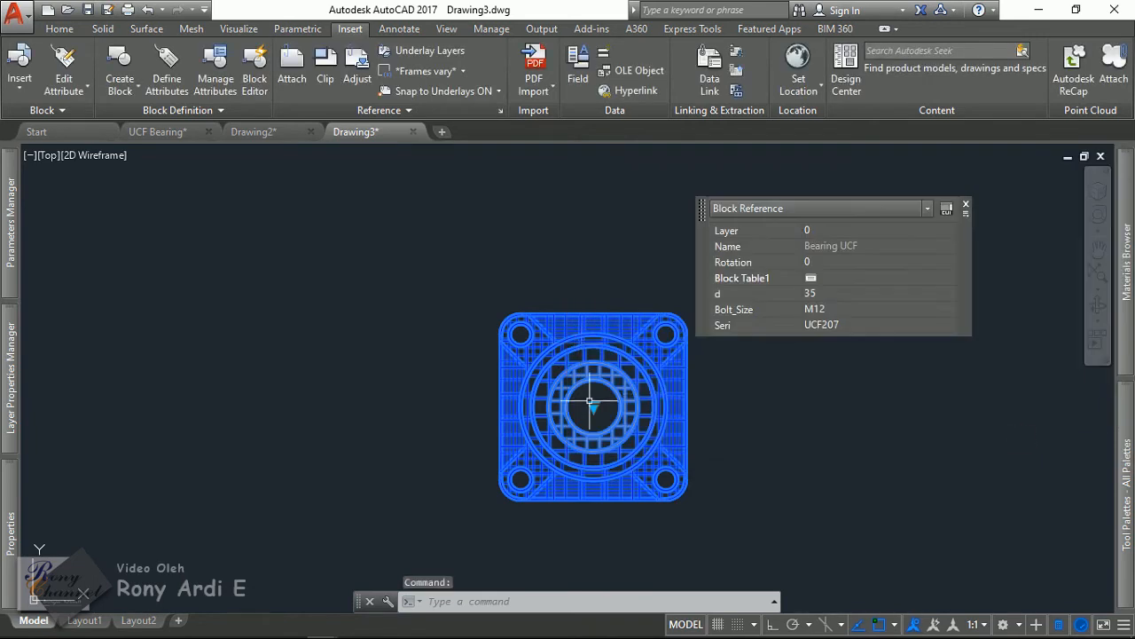
# Step: Examine the L options offered for d 35 and compare them with the rows of the block properties table
pyautogui.click(591, 406)
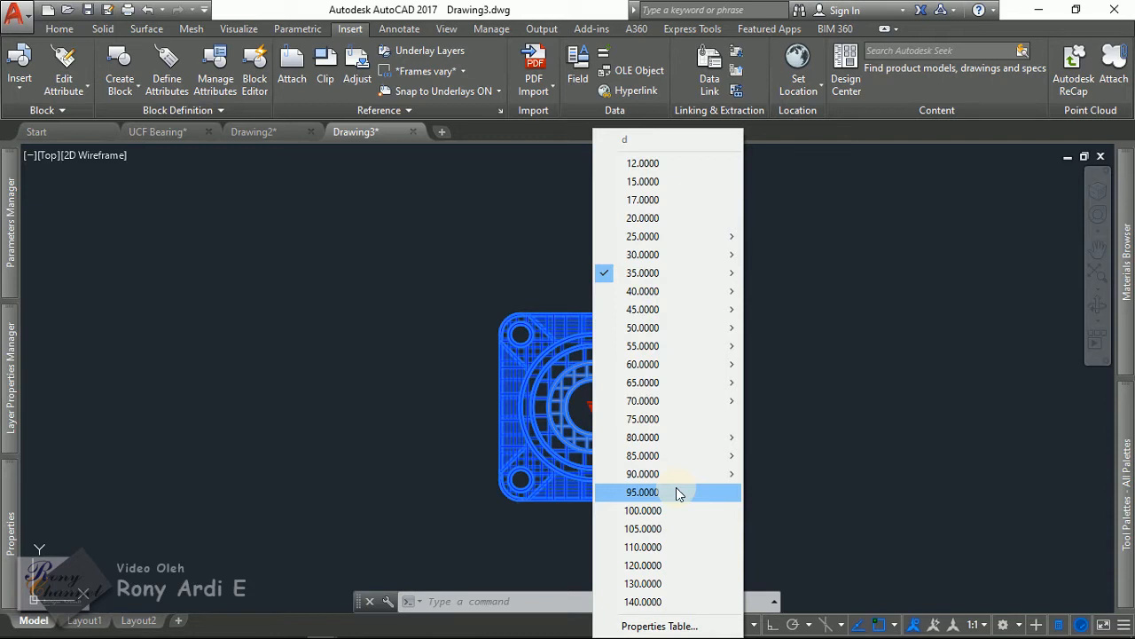
pyautogui.moveTo(655, 280)
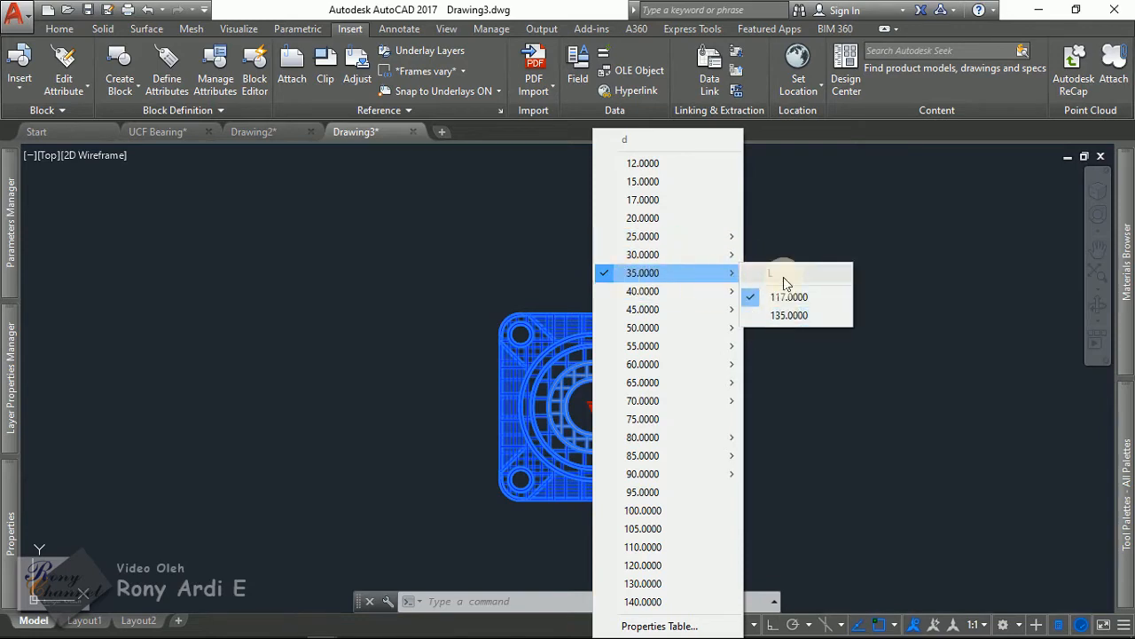
pyautogui.click(659, 625)
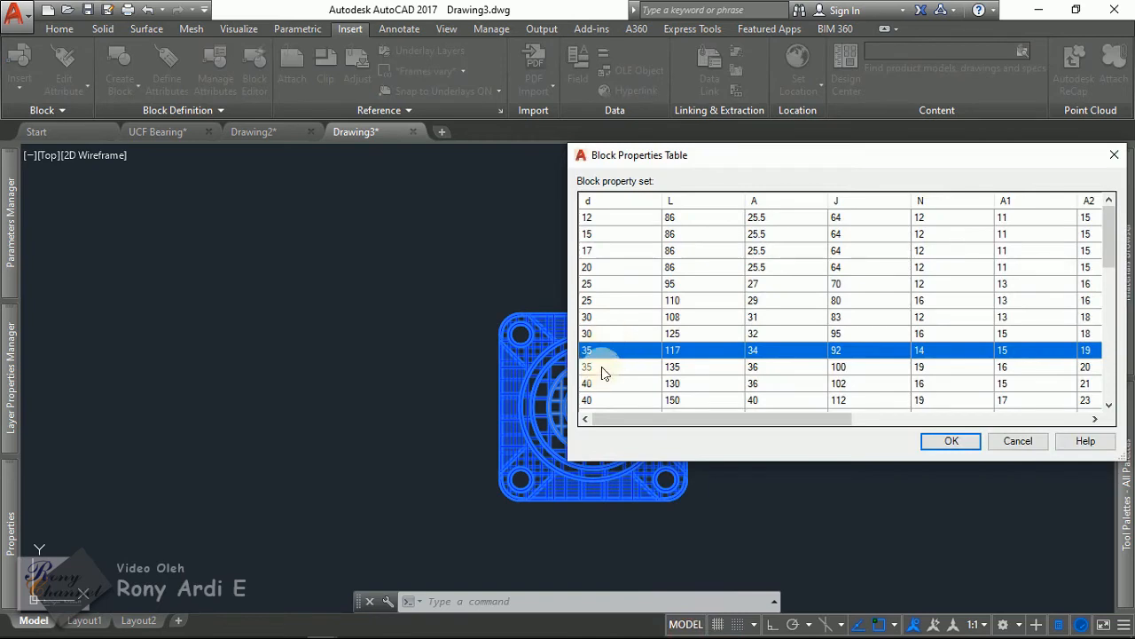
pyautogui.moveTo(645, 423)
pyautogui.mouseDown()
pyautogui.moveTo(990, 420)
pyautogui.moveTo(647, 405)
pyautogui.mouseUp()
pyautogui.moveTo(693, 417); pyautogui.dragTo(1020, 414)
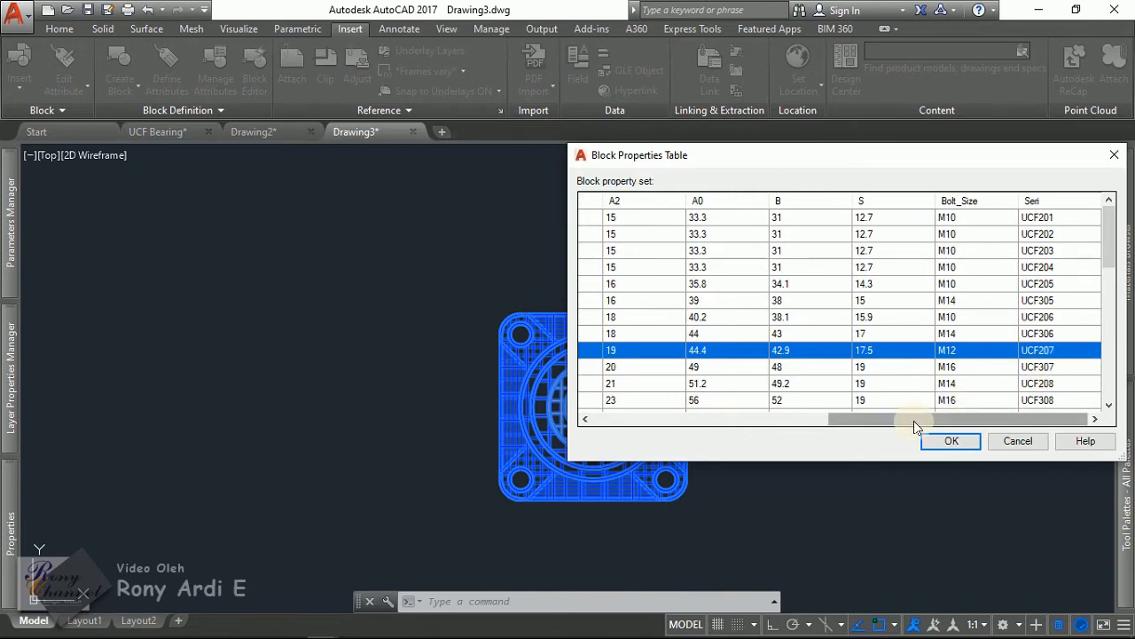
pyautogui.click(1019, 441)
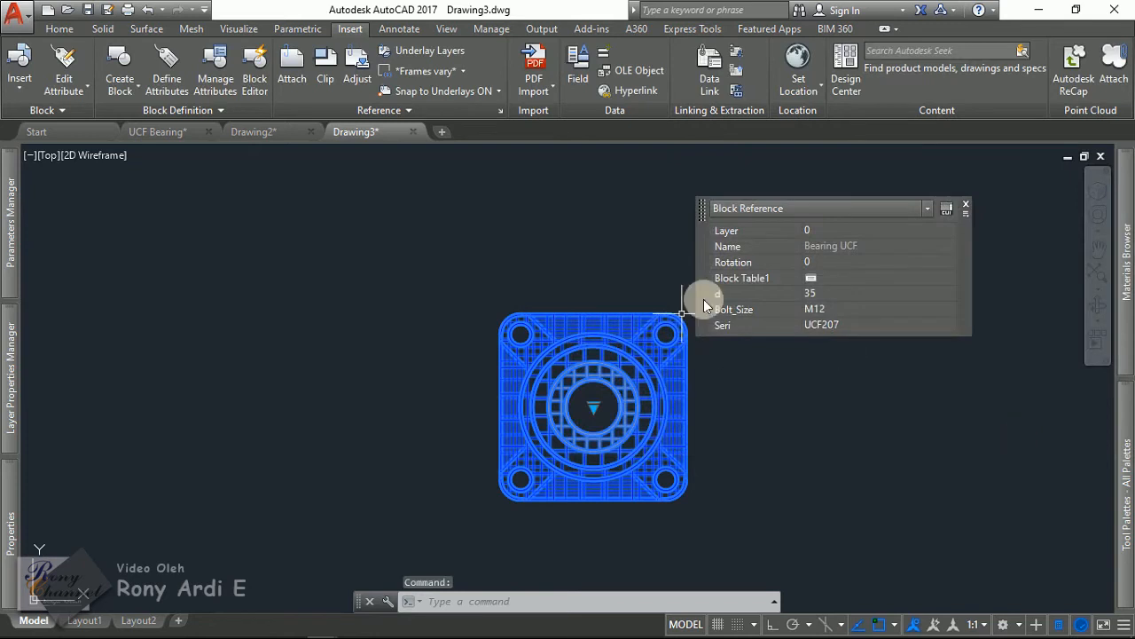
# Step: Set the bearing's bore size d to 105 from its list of selectable sizes
pyautogui.click(590, 406)
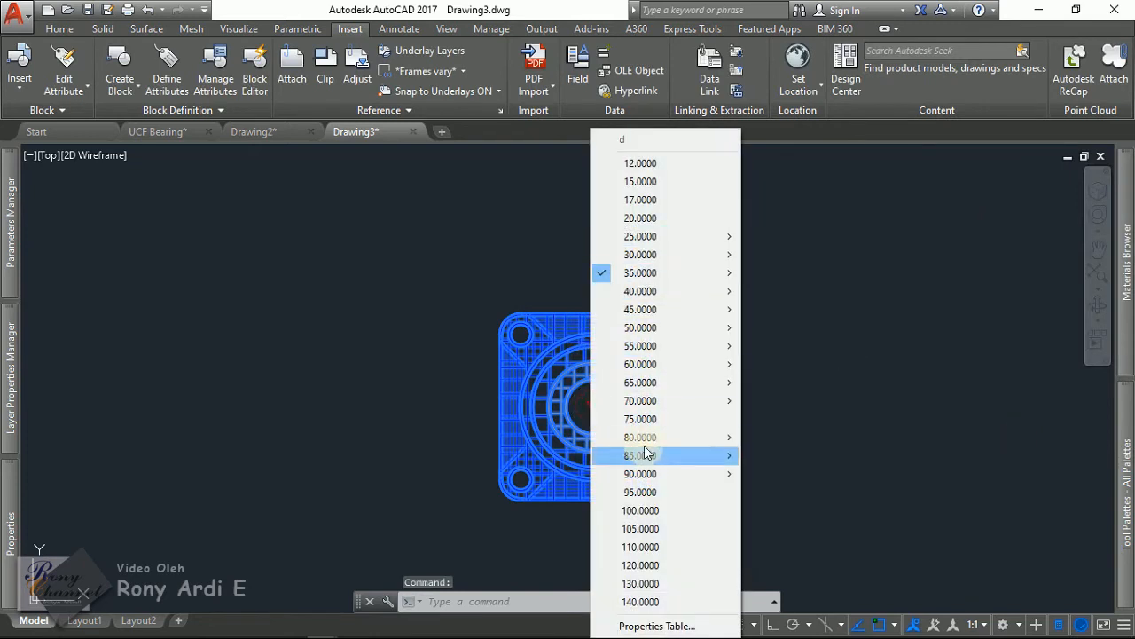
pyautogui.click(640, 346)
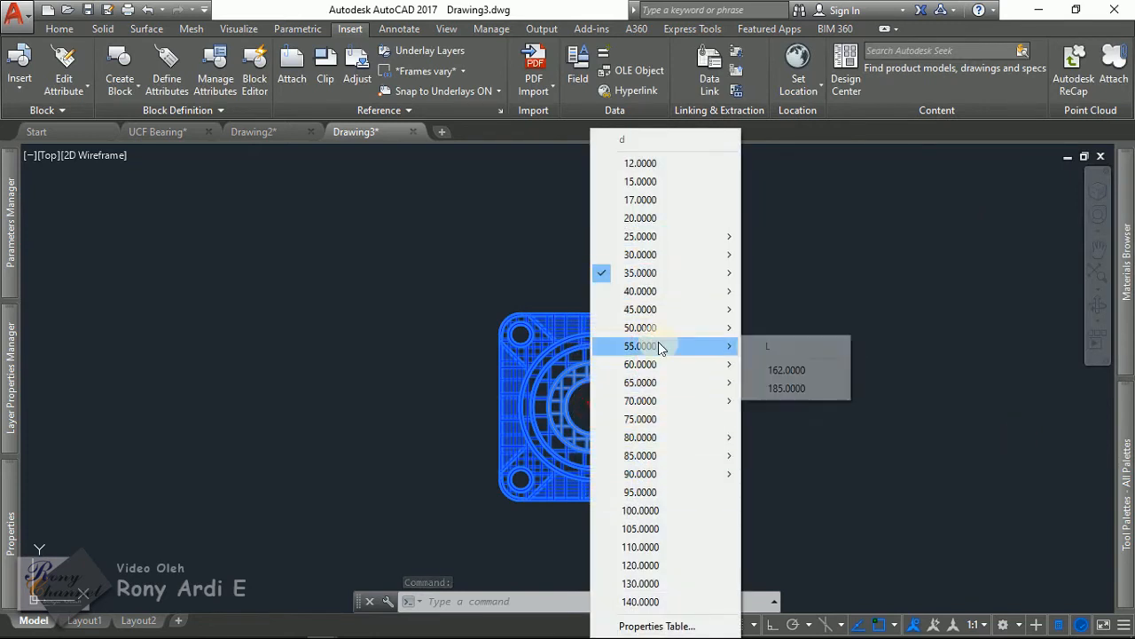
pyautogui.click(650, 529)
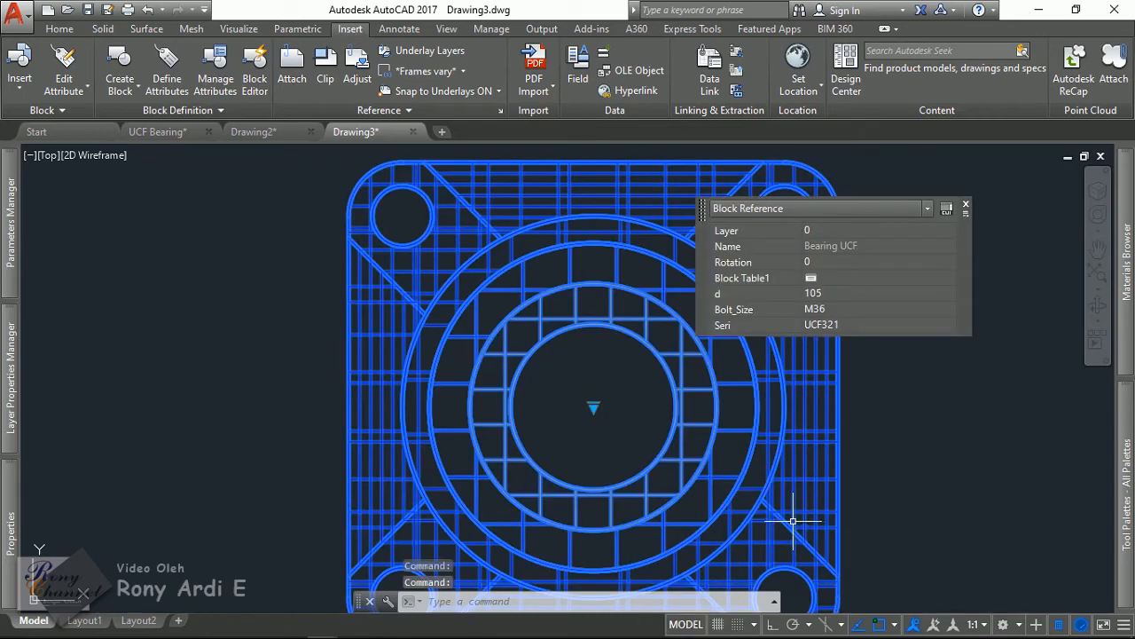
# Step: Apply the d 12, L 86 row of the block properties table to the bearing and clear the selection
pyautogui.click(815, 278)
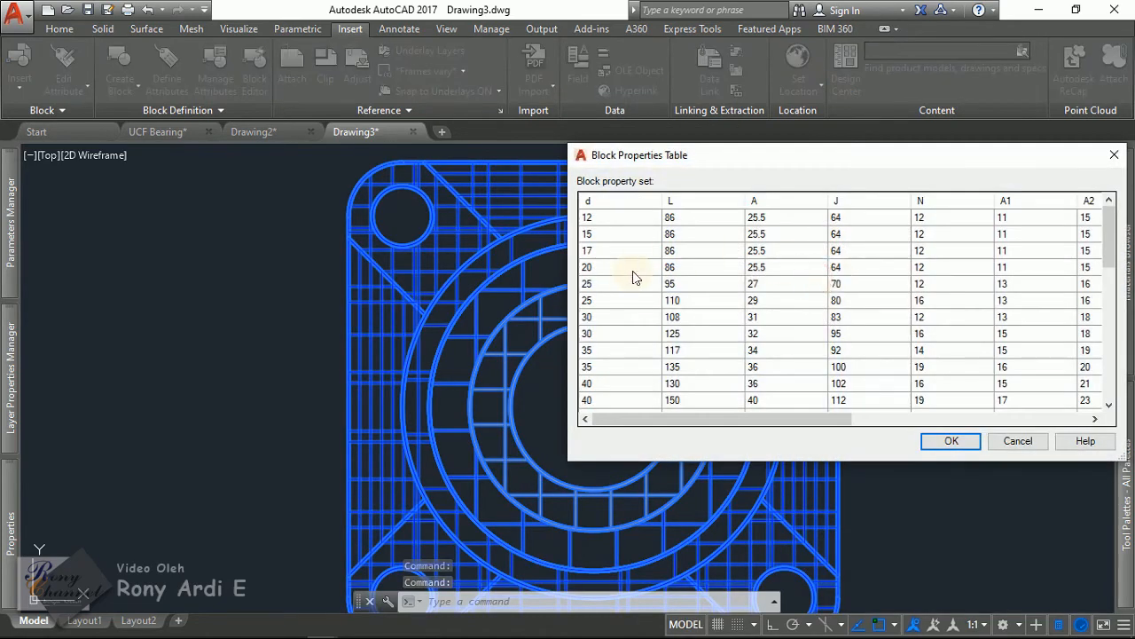
pyautogui.doubleClick(589, 217)
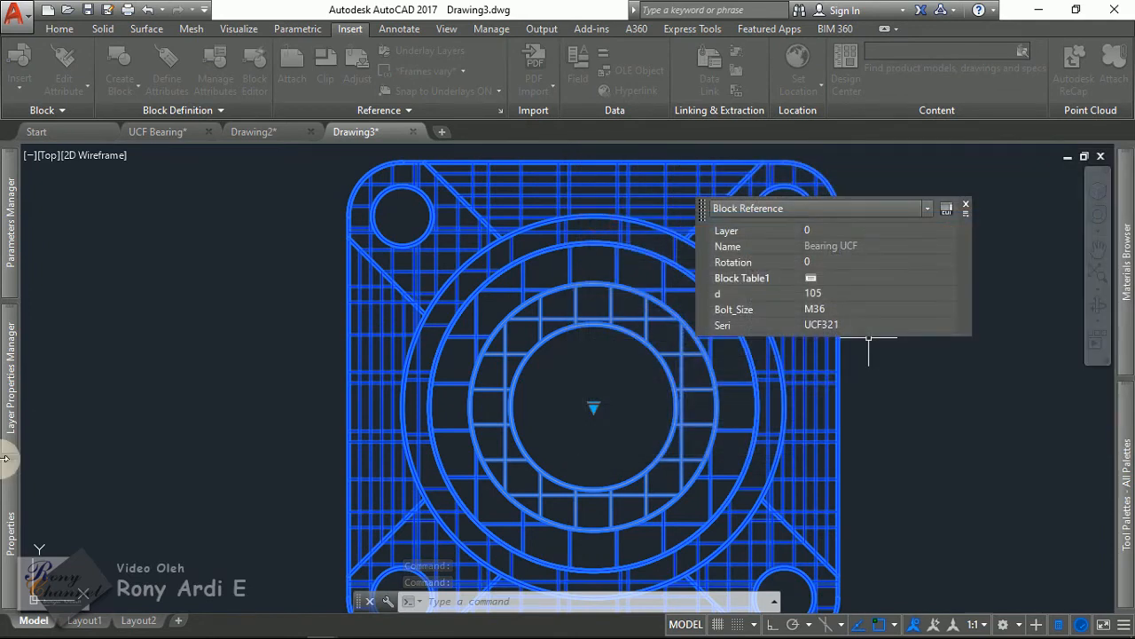
pyautogui.scroll(2, 652, 391)
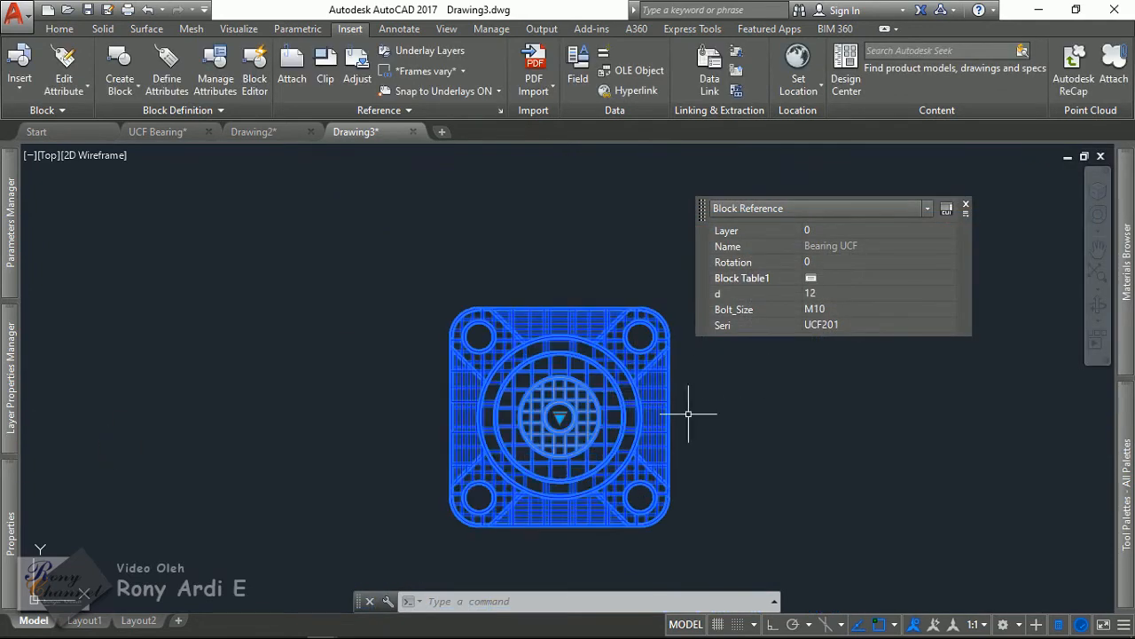
pyautogui.press('Escape')
# Step: Apply the d 30, L 108 row of the block properties table to the bearing and clear the selection
pyautogui.click(593, 395)
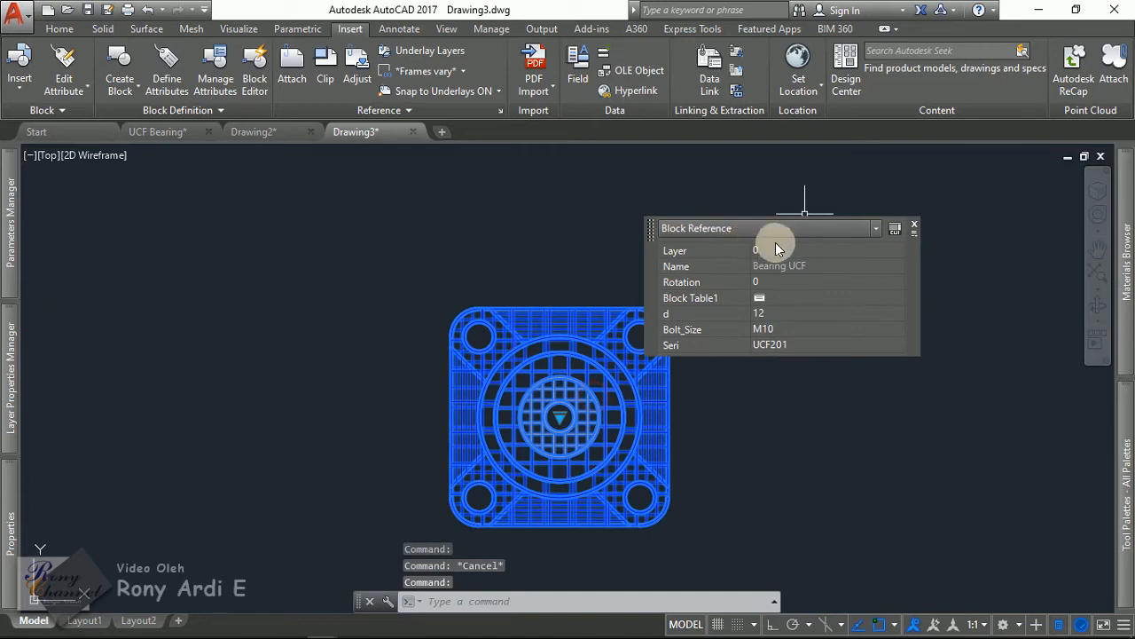
pyautogui.click(760, 299)
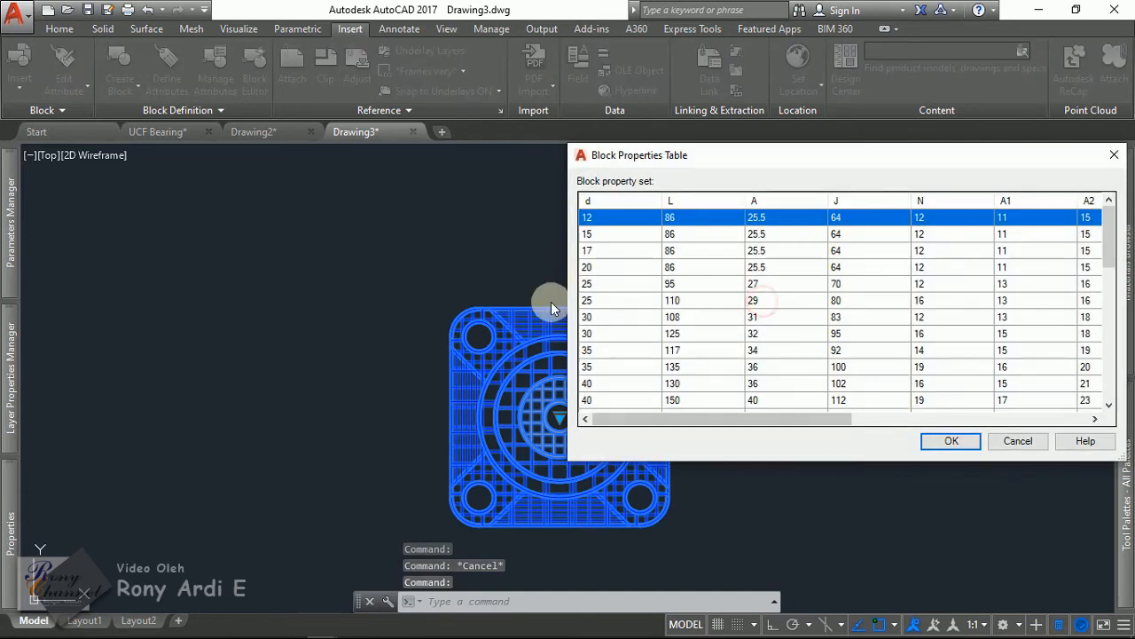
pyautogui.doubleClick(589, 318)
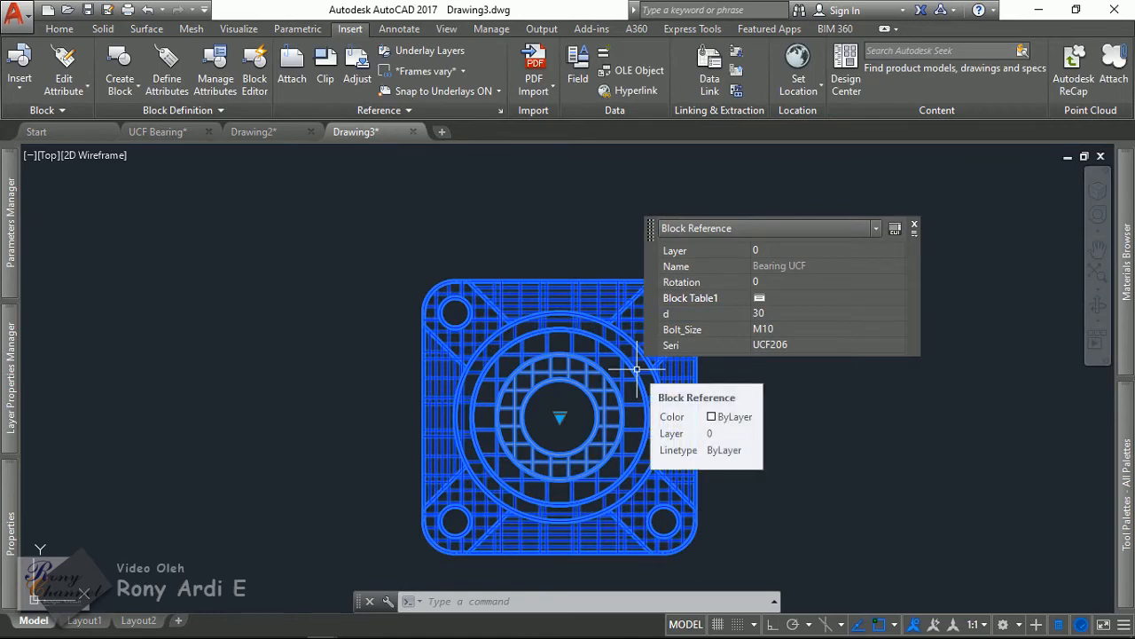
pyautogui.press('Escape')
# Step: Display the bearing in Layout1 and set its viewport's visual style to Realistic
pyautogui.scroll(-3, 638, 368)
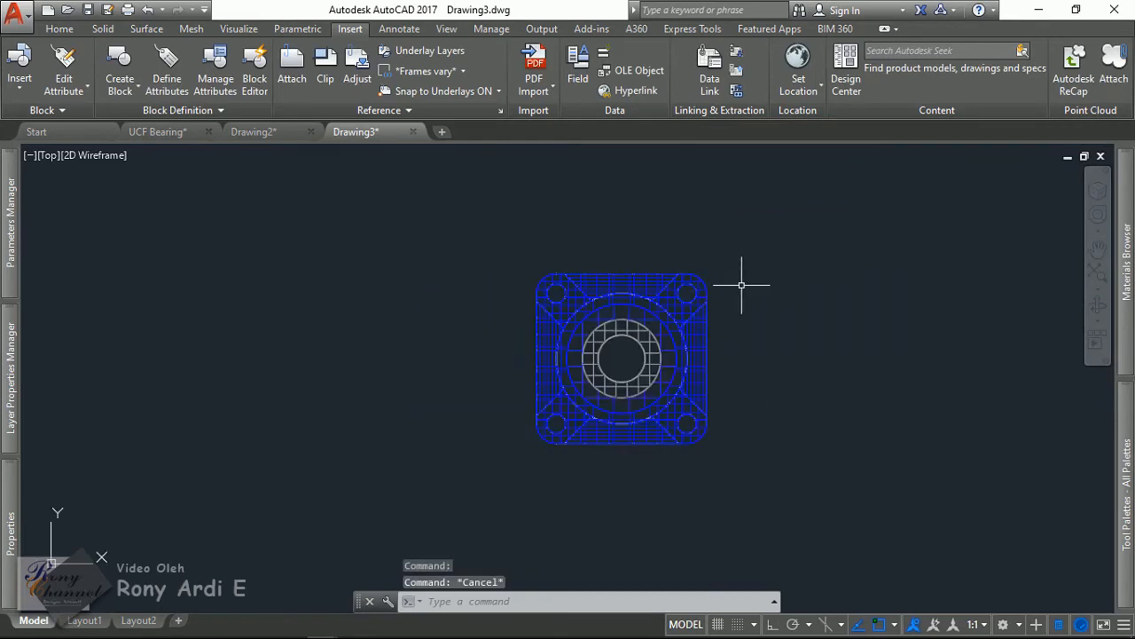
pyautogui.keyDown('shift'); pyautogui.moveTo(701, 410); pyautogui.dragTo(681, 258, button='middle'); pyautogui.keyUp('shift')
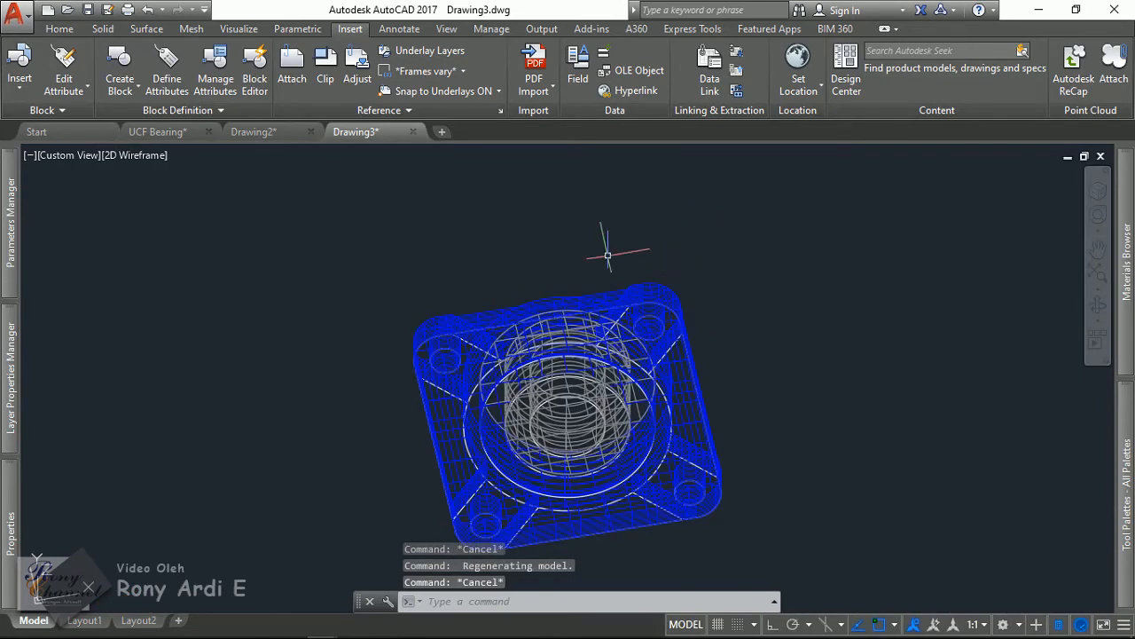
pyautogui.click(84, 620)
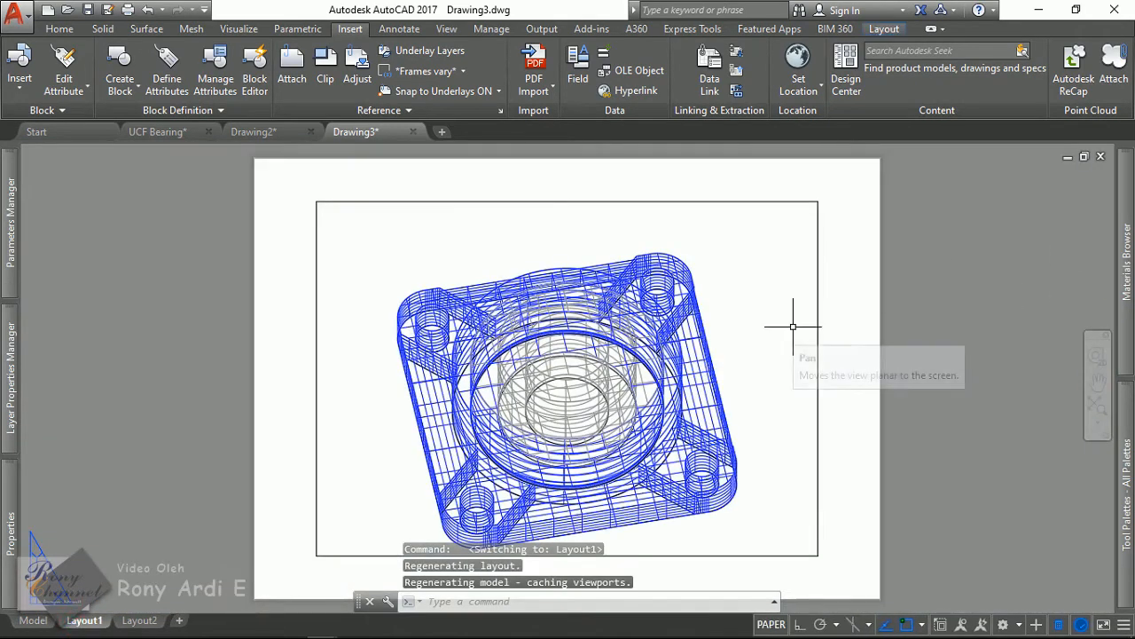
pyautogui.scroll(-2, 736, 266)
pyautogui.doubleClick(729, 275)
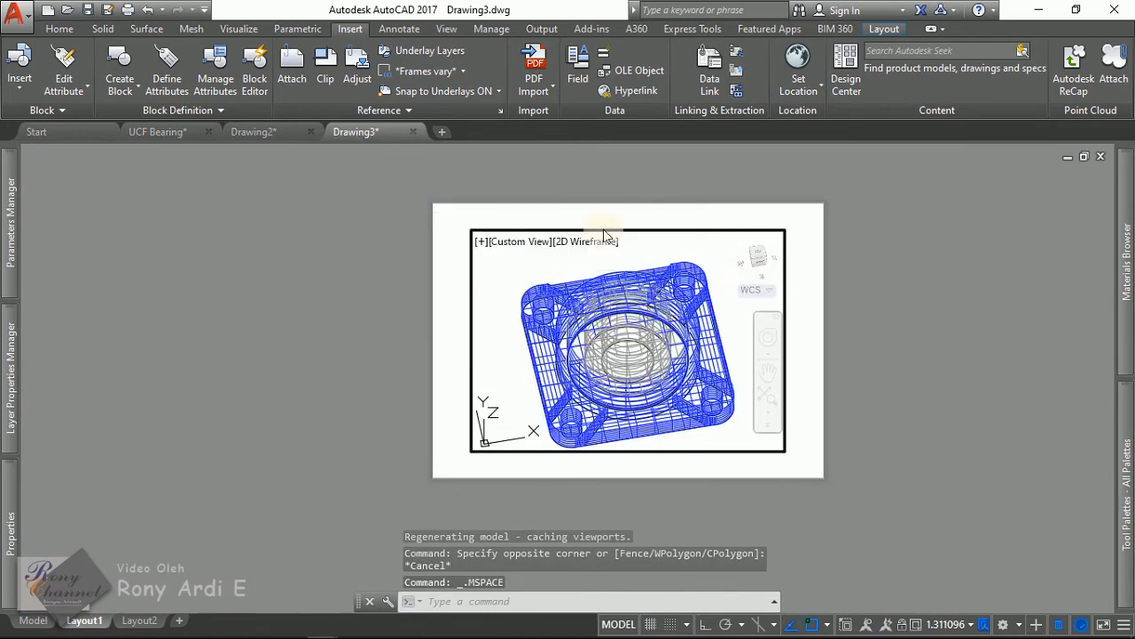
pyautogui.click(508, 241)
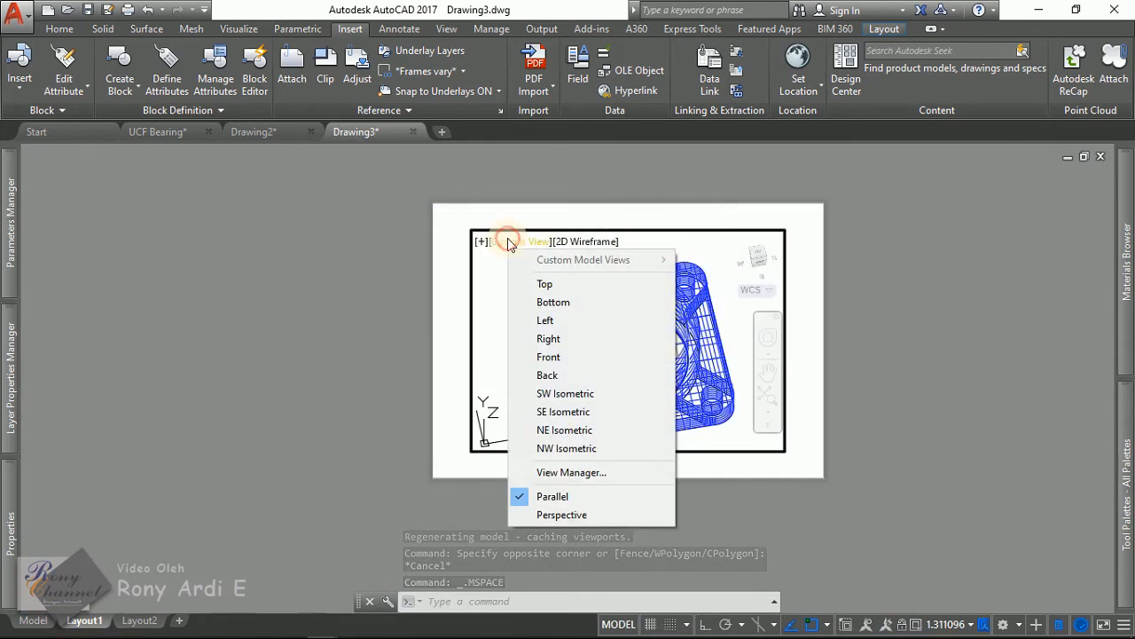
pyautogui.click(586, 242)
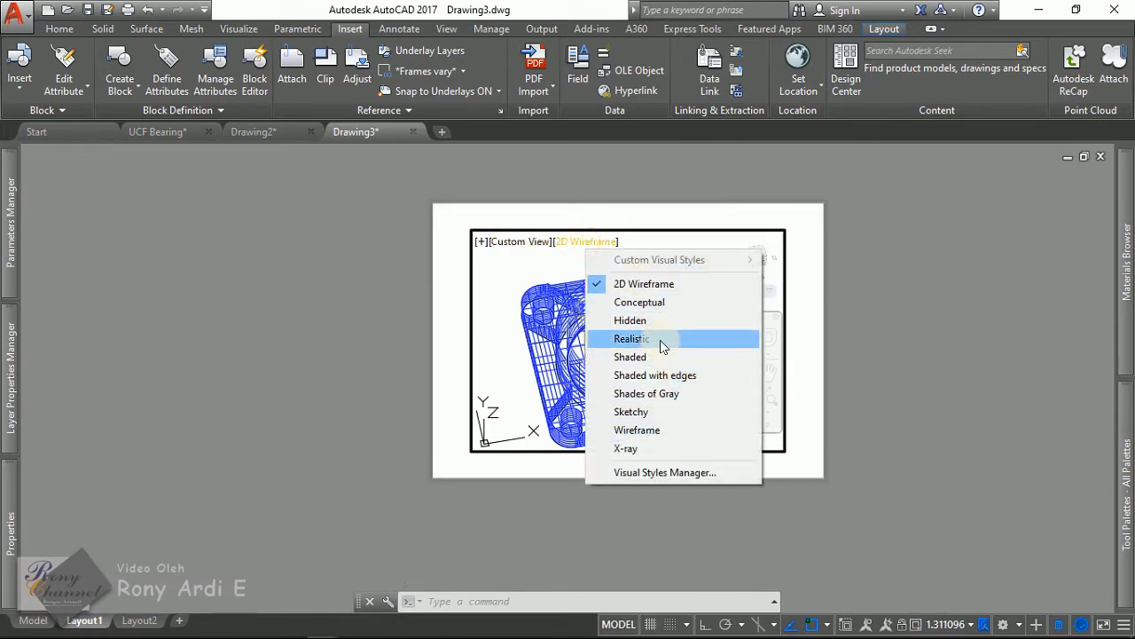
pyautogui.click(660, 340)
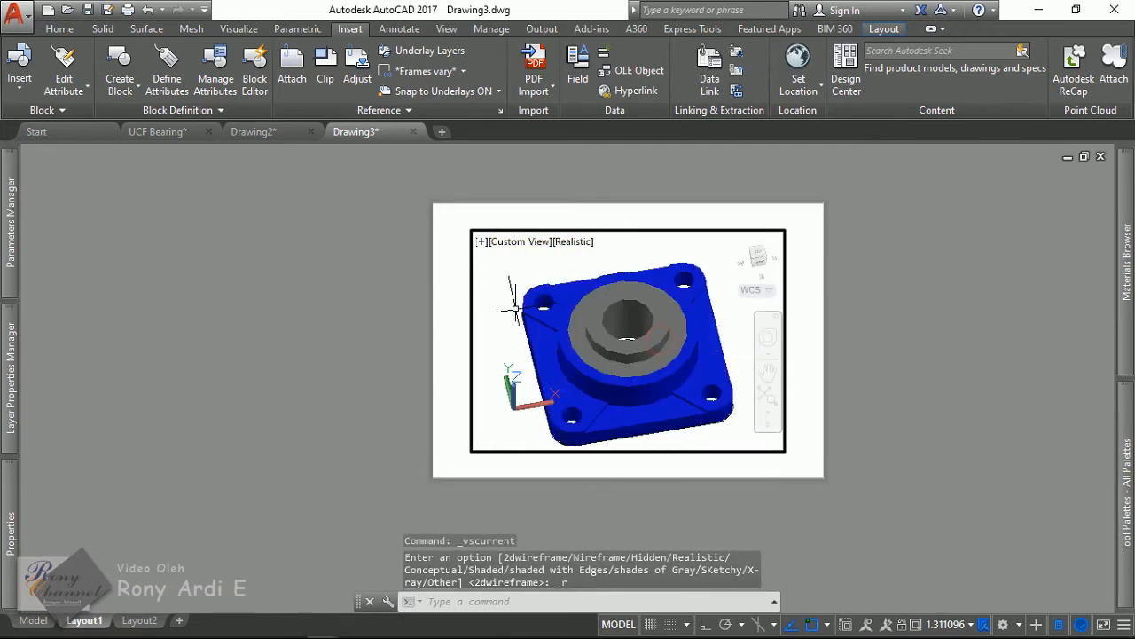
# Step: Set the Layout1 viewport to the Top view, place the bearing in its upper-left area, and return to paper space
pyautogui.click(537, 243)
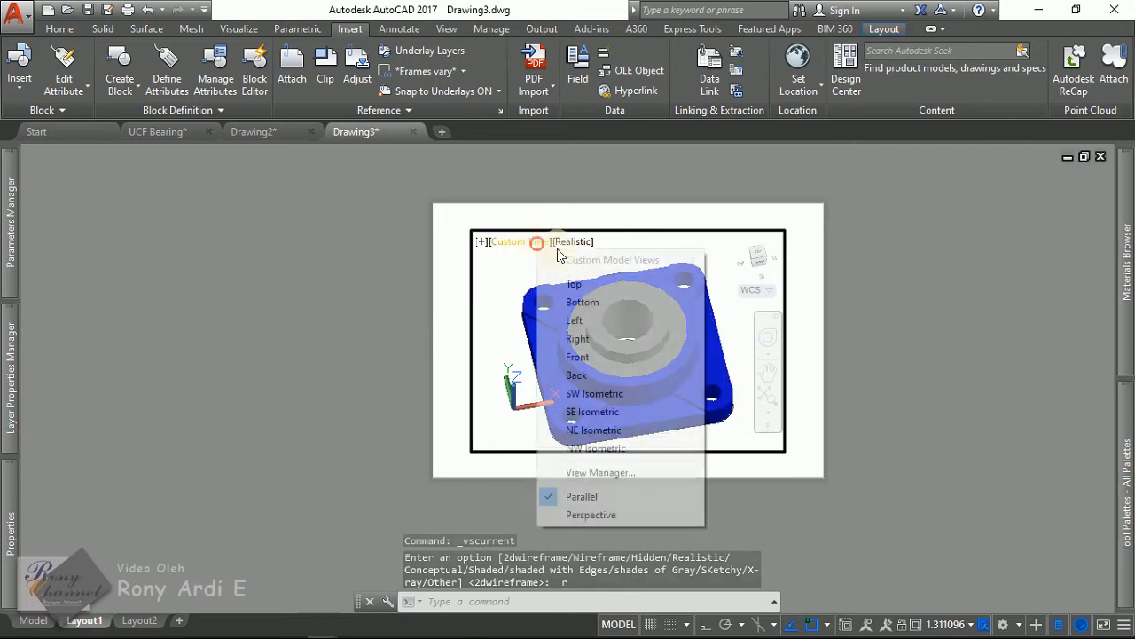
pyautogui.click(581, 286)
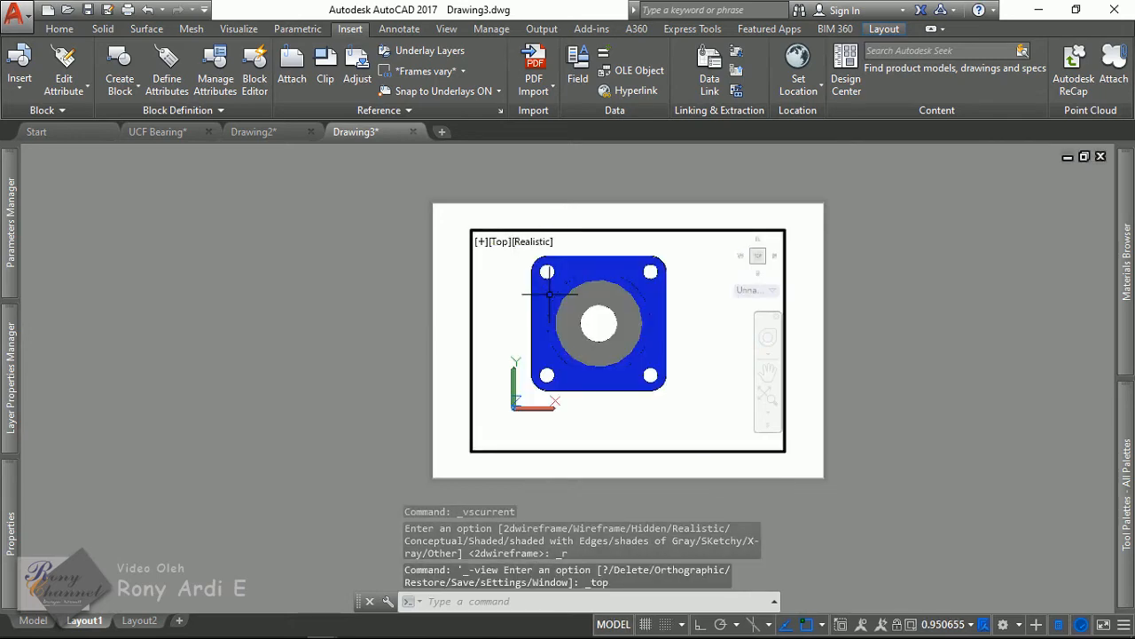
pyautogui.scroll(2, 655, 268)
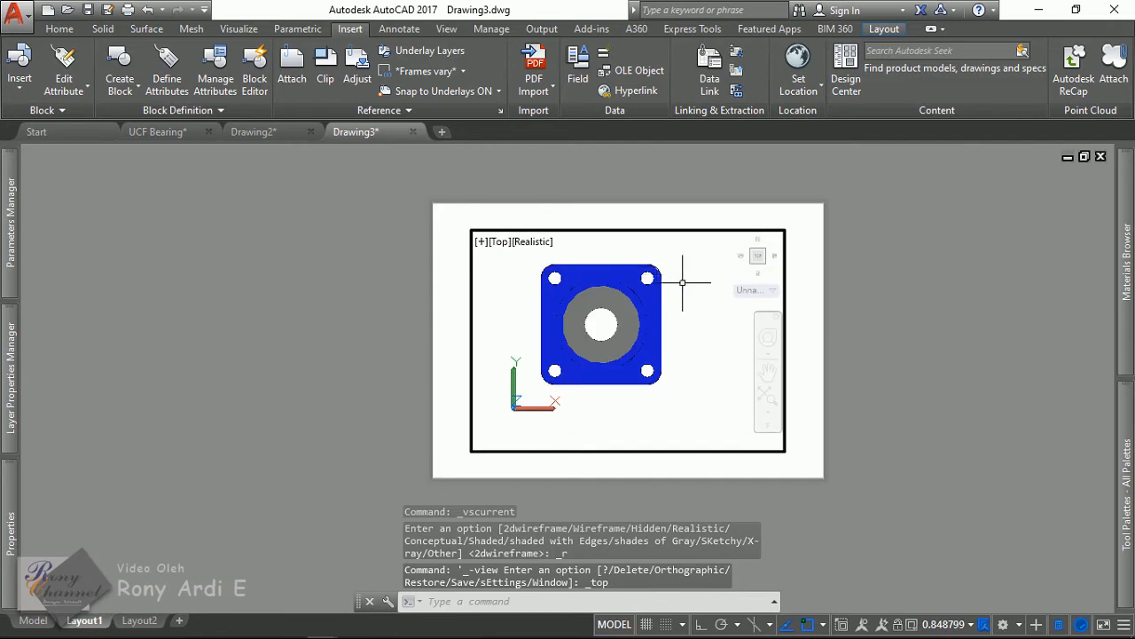
pyautogui.moveTo(683, 285); pyautogui.dragTo(641, 276, button='middle')
pyautogui.doubleClick(893, 298)
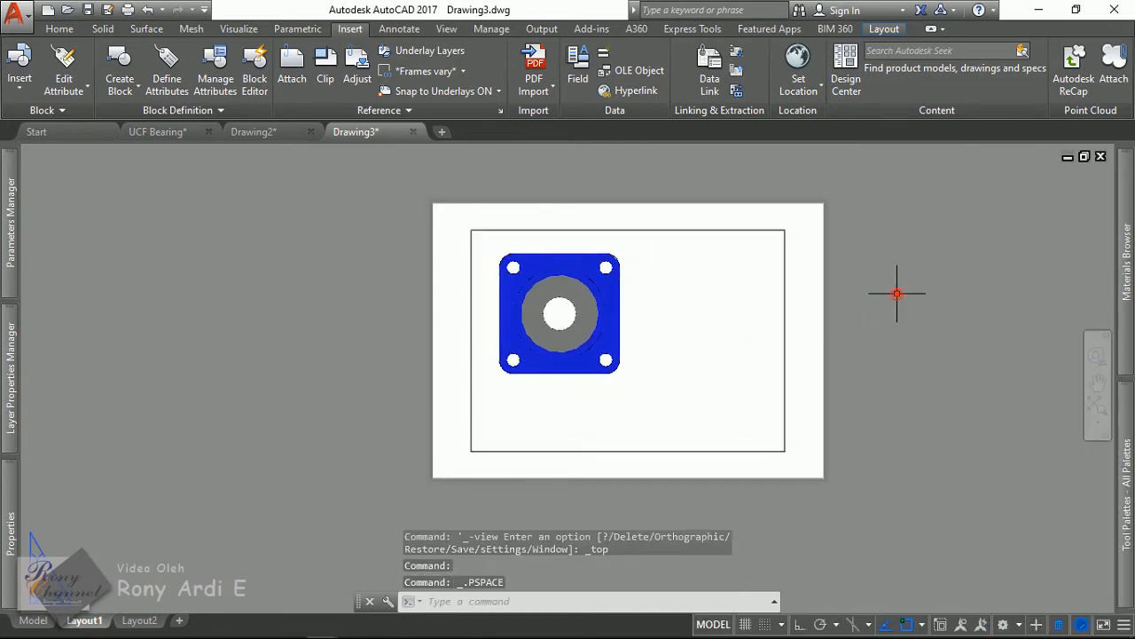
# Step: Shrink the Layout1 viewport by stretching its corner grips until the frame closely surrounds the bearing's top view
pyautogui.scroll(3, 735, 248)
pyautogui.click(735, 249)
pyautogui.click(680, 203)
pyautogui.click(814, 215)
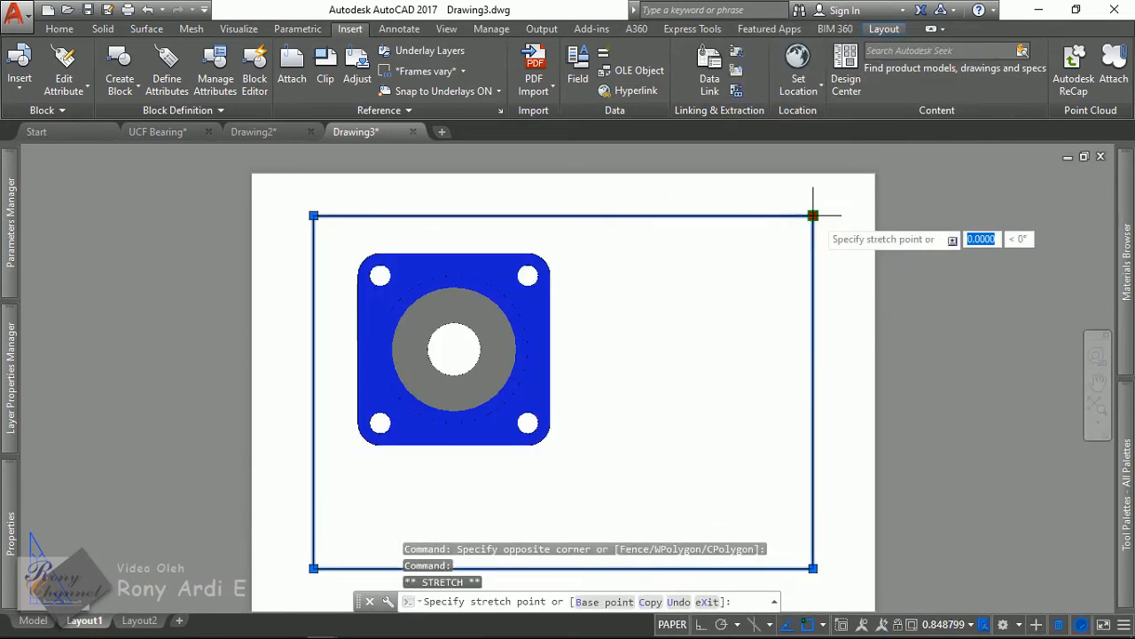
pyautogui.scroll(-2, 547, 227)
pyautogui.scroll(2, 557, 369)
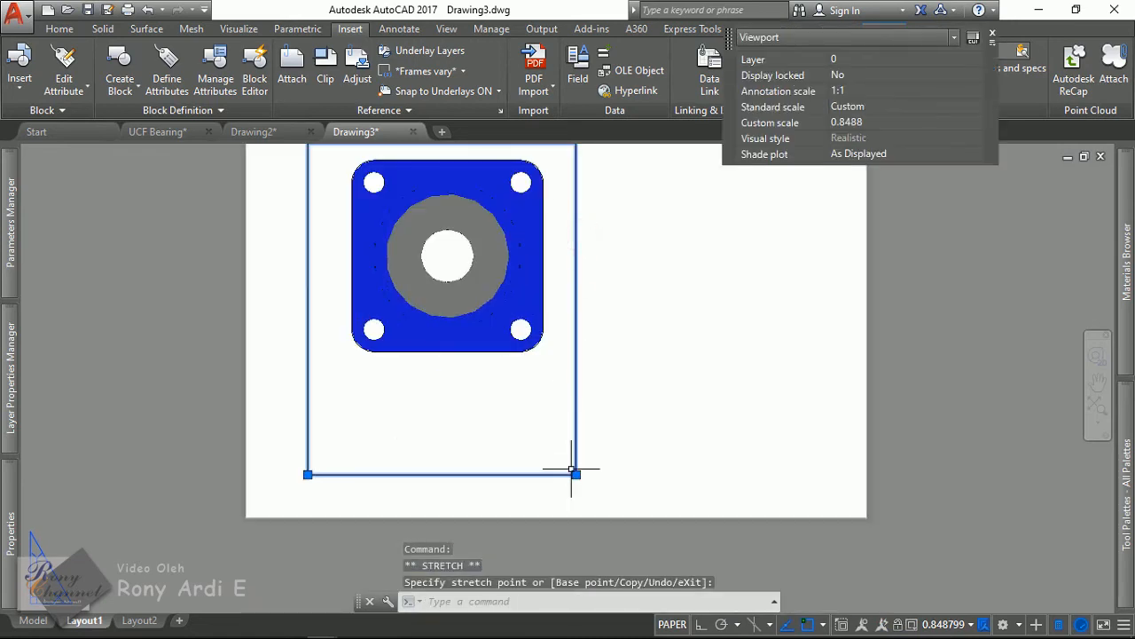
pyautogui.click(559, 367)
pyautogui.moveTo(621, 260); pyautogui.dragTo(612, 329, button='middle')
pyautogui.press('Escape')
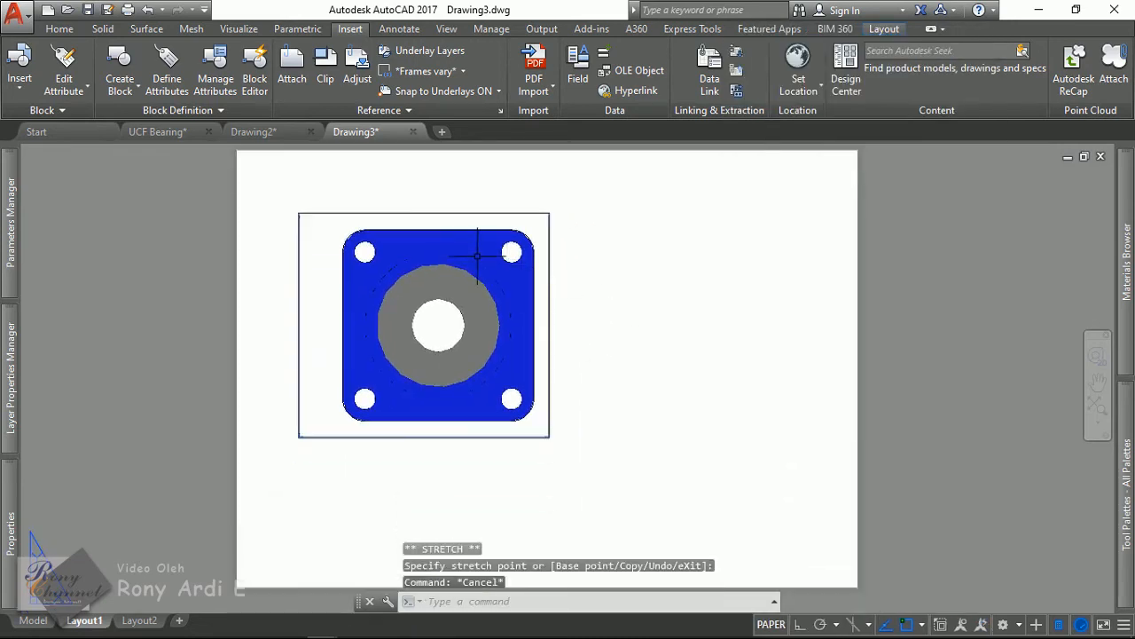
# Step: Reposition the bearing within the reduced viewport so it sits centrally, and return to paper space
pyautogui.doubleClick(455, 252)
pyautogui.moveTo(454, 252); pyautogui.dragTo(435, 252, button='middle')
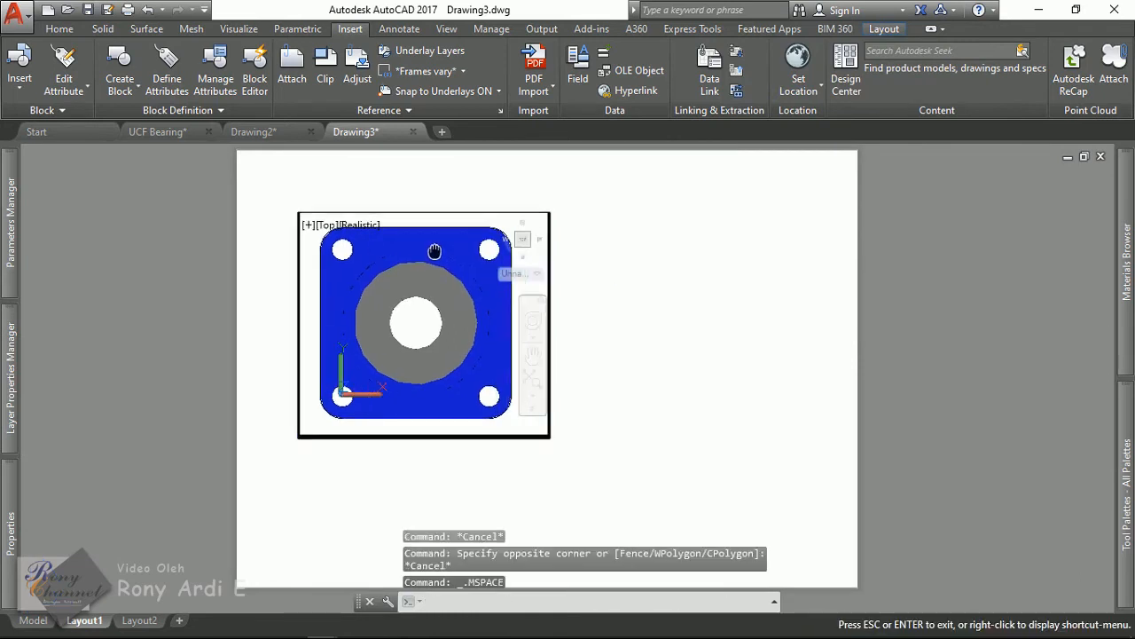
pyautogui.doubleClick(596, 252)
pyautogui.scroll(2, 440, 169)
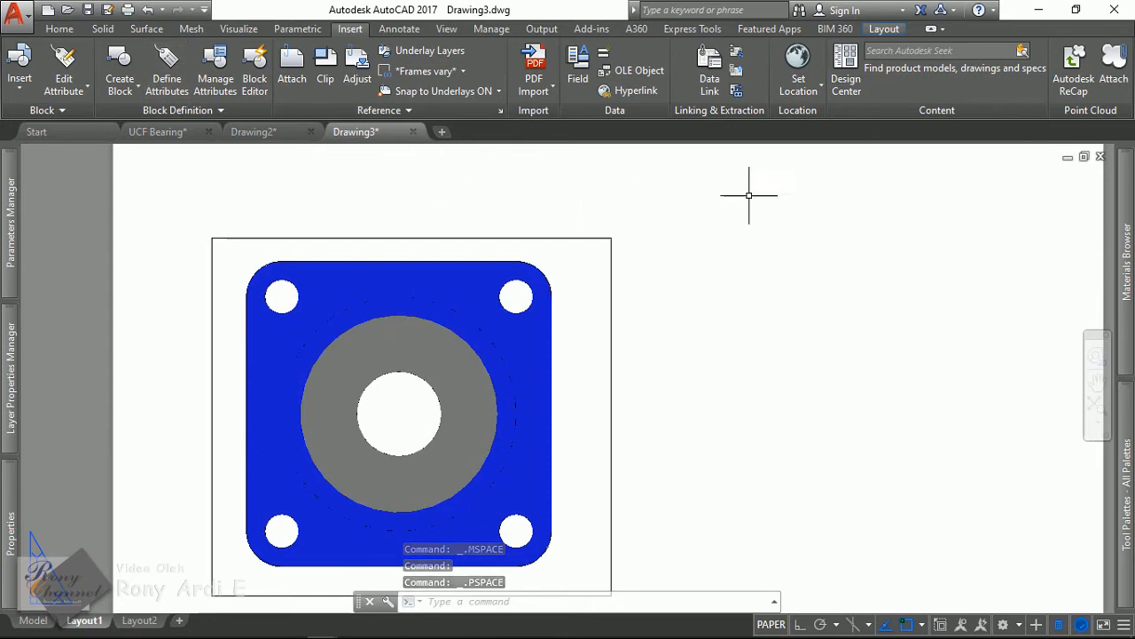
# Step: Place a multileader from the bearing's upper edge to a landing above the viewport and enter a text height of 3
pyautogui.click(882, 31)
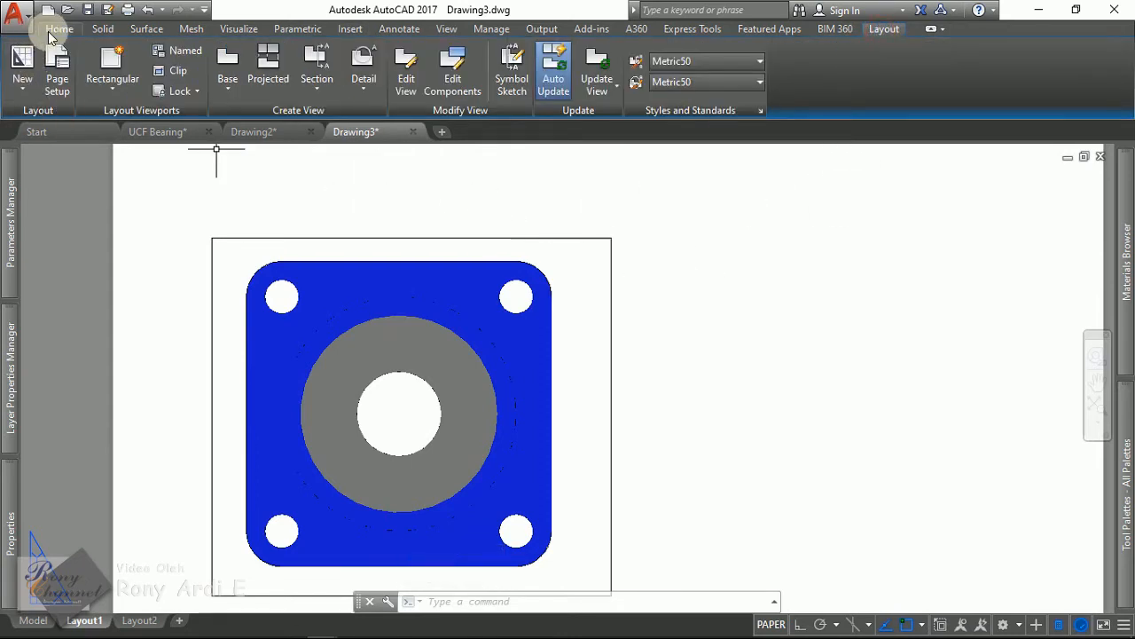
pyautogui.click(381, 30)
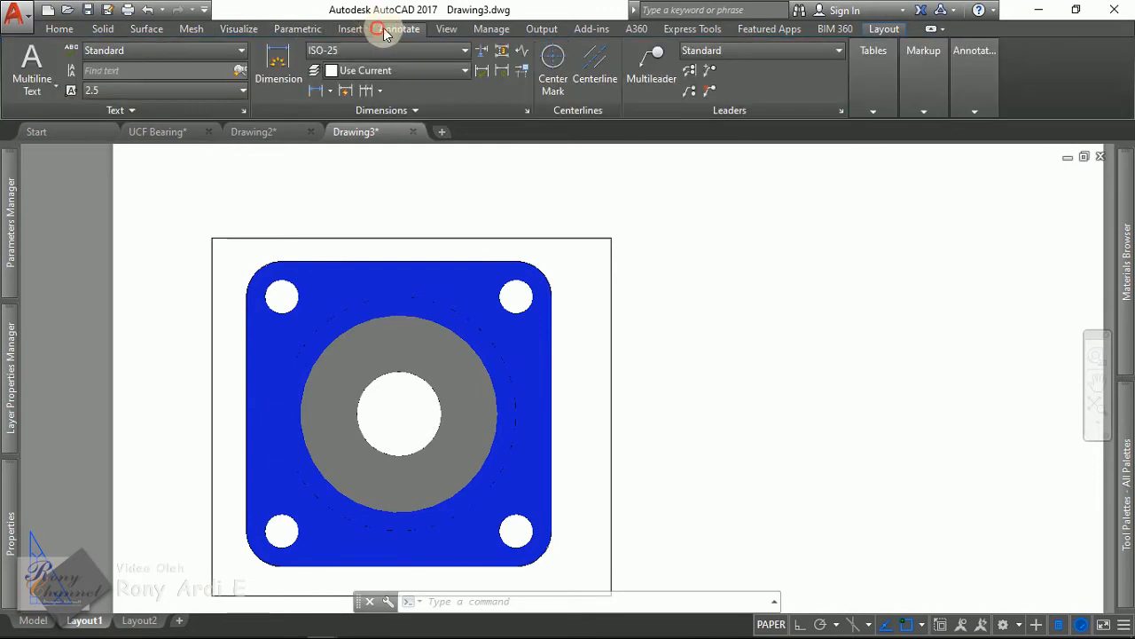
pyautogui.click(653, 58)
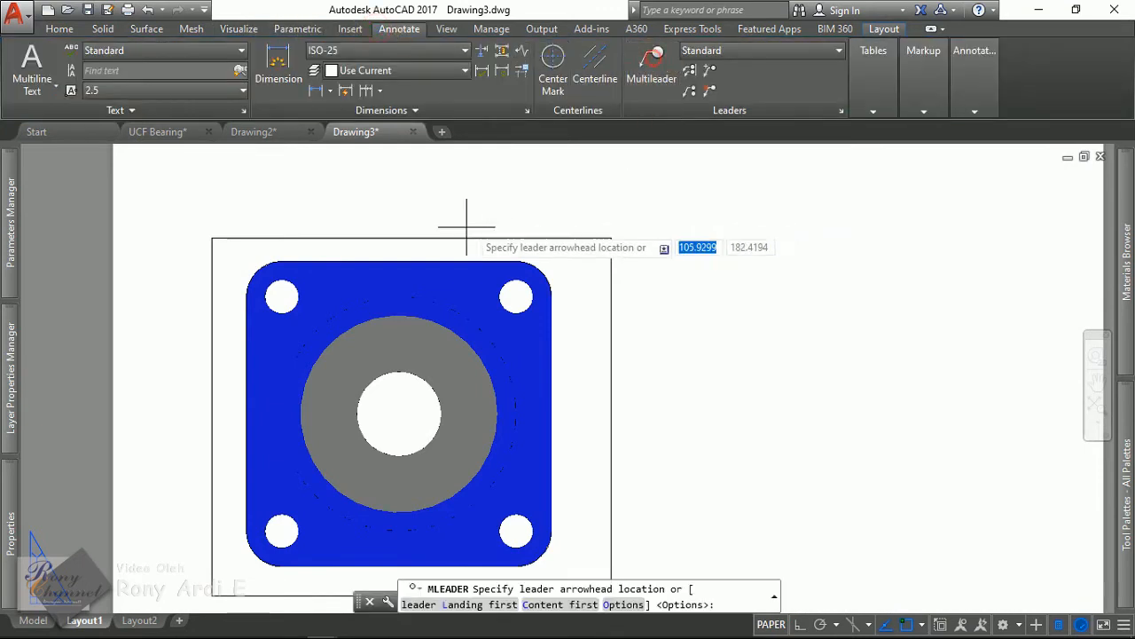
pyautogui.click(422, 263)
pyautogui.scroll(2, 417, 173)
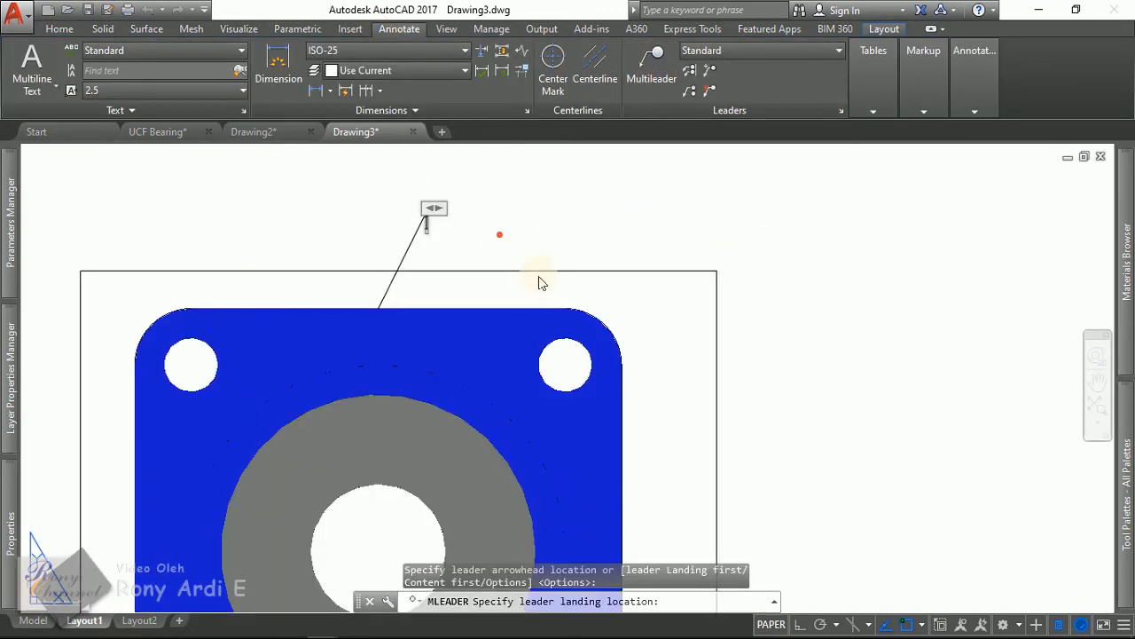
pyautogui.click(196, 71)
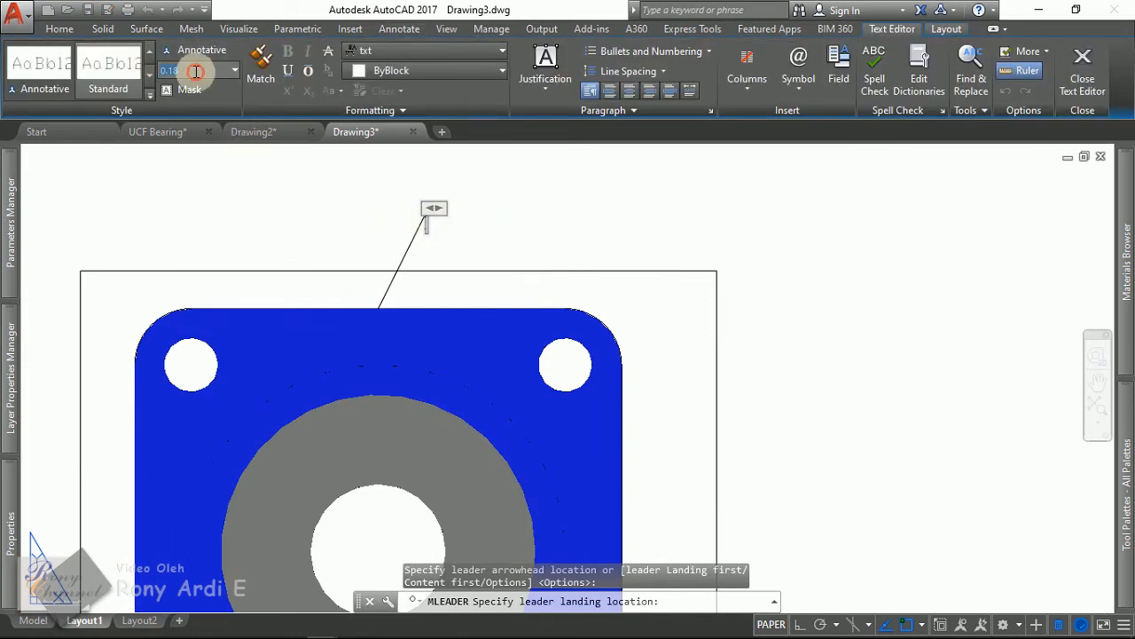
pyautogui.write('3')
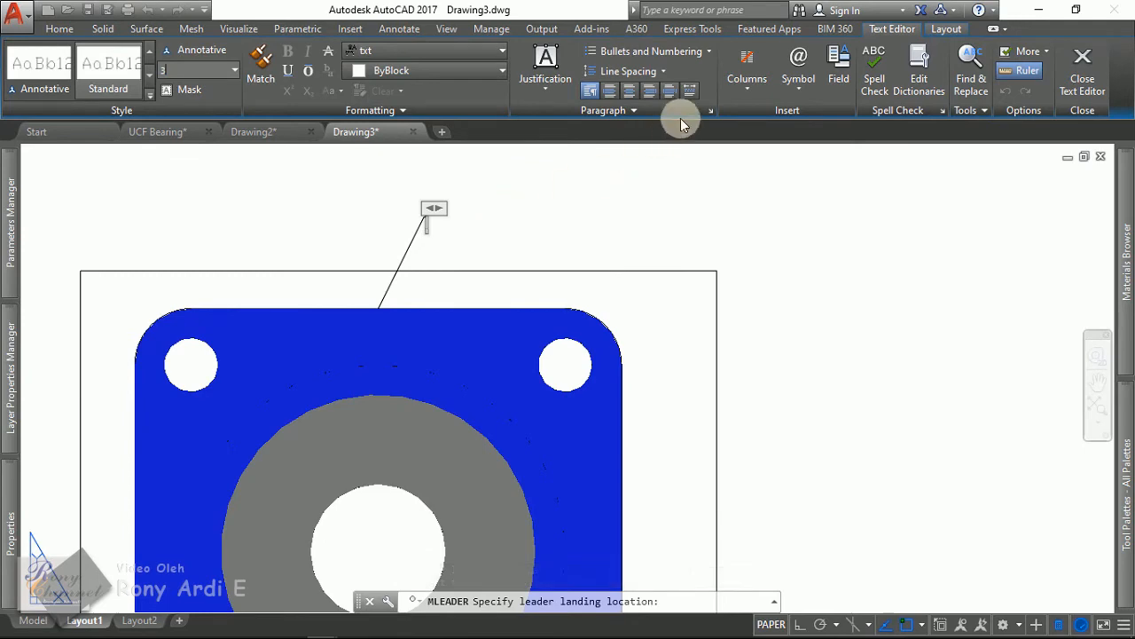
# Step: Start a field for the leader text, using Object from the Objects category, and link it to the bearing block
pyautogui.click(843, 69)
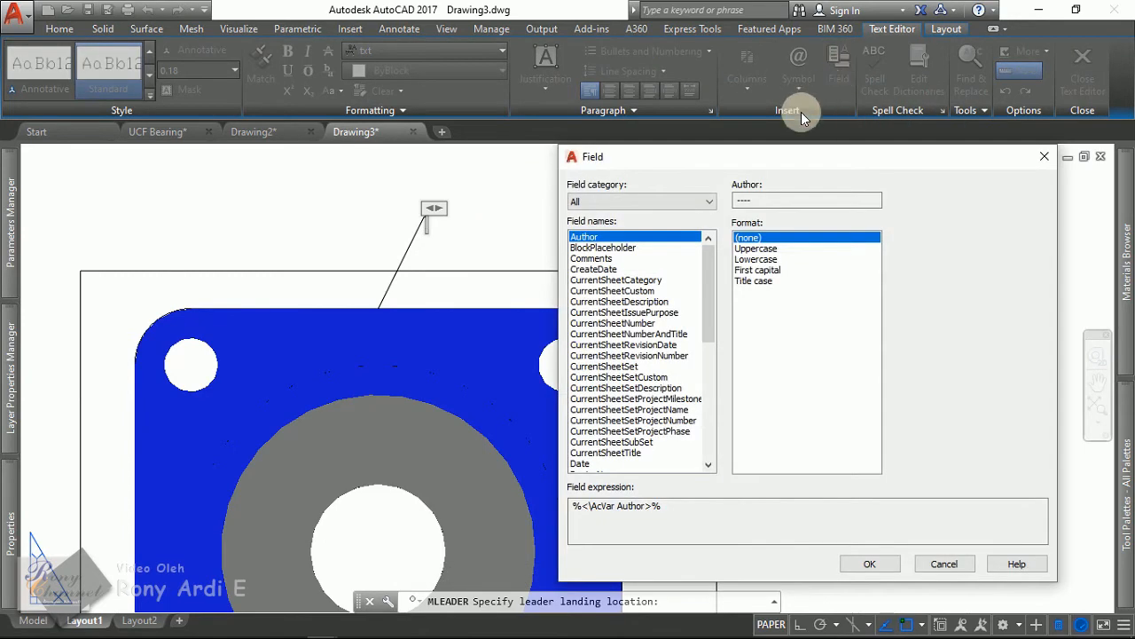
pyautogui.click(615, 202)
pyautogui.click(595, 261)
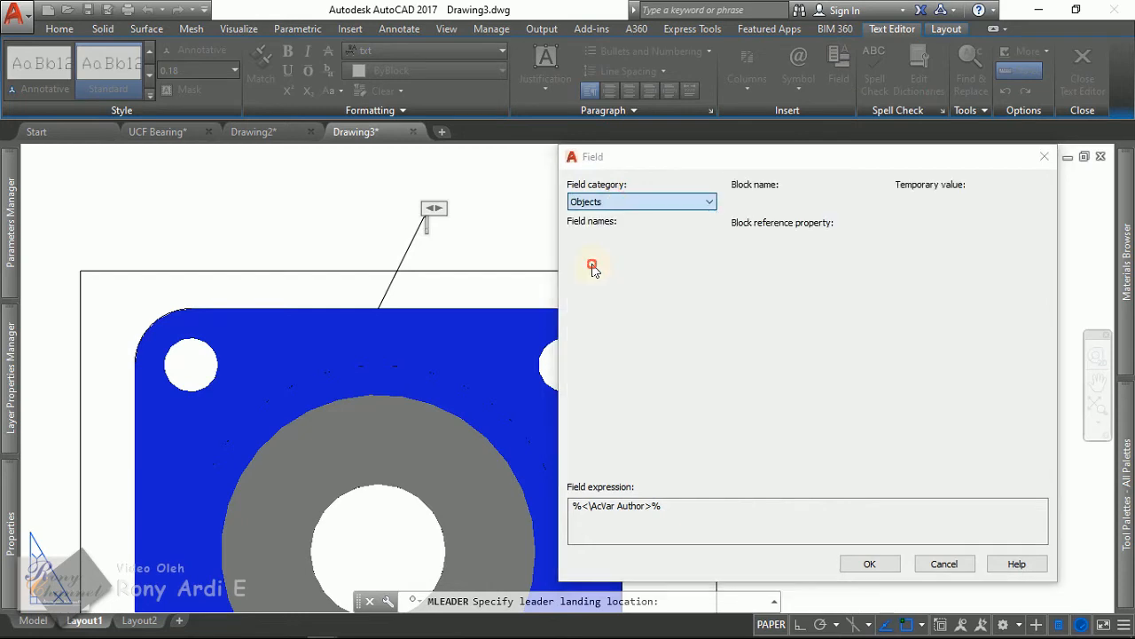
pyautogui.click(586, 271)
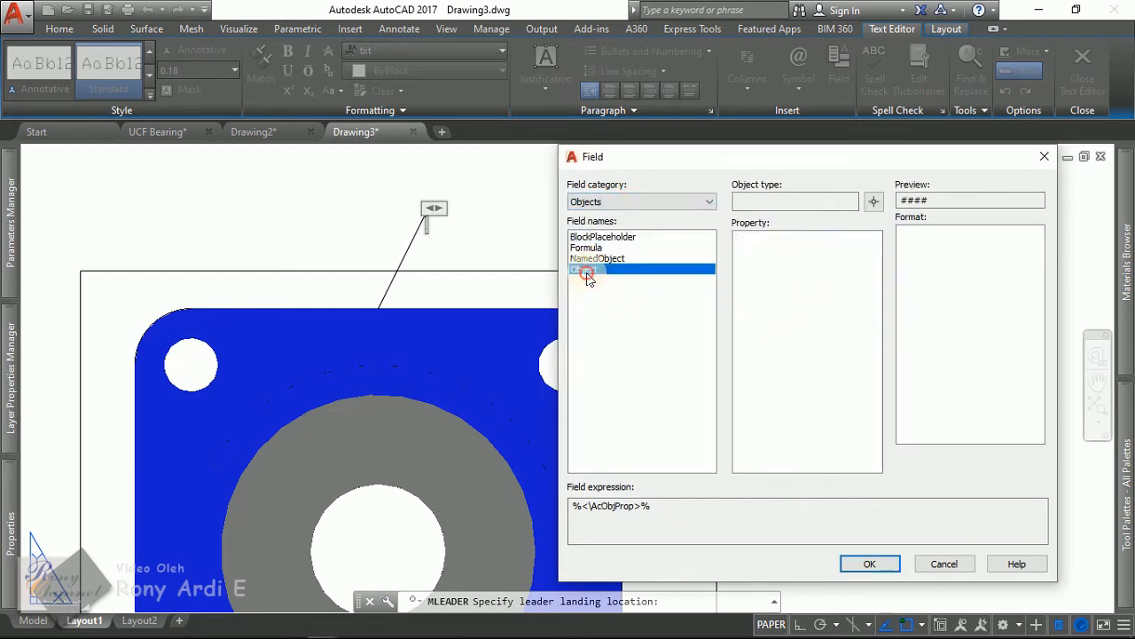
pyautogui.click(874, 204)
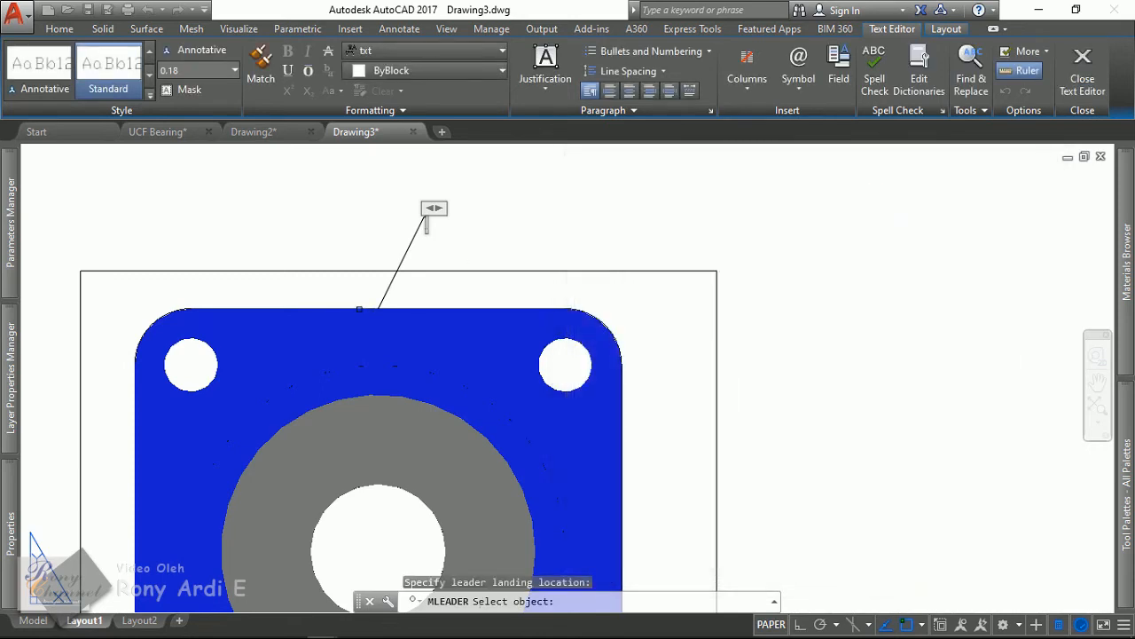
pyautogui.click(360, 309)
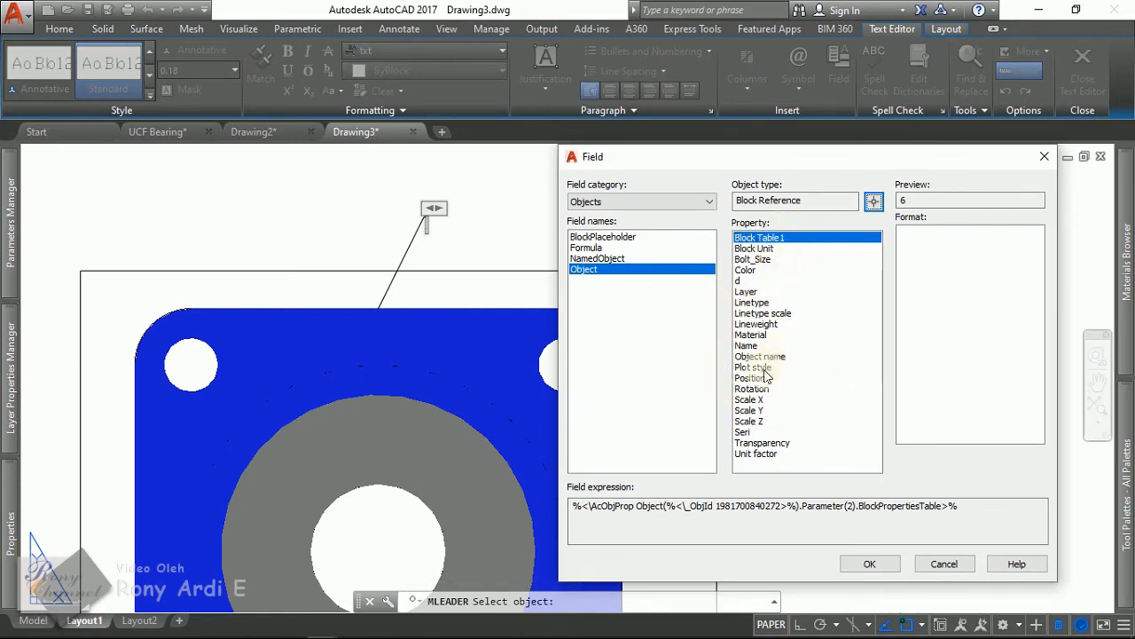
# Step: Insert the bearing block's Seri property as the field in the leader text and finish the multileader
pyautogui.click(745, 432)
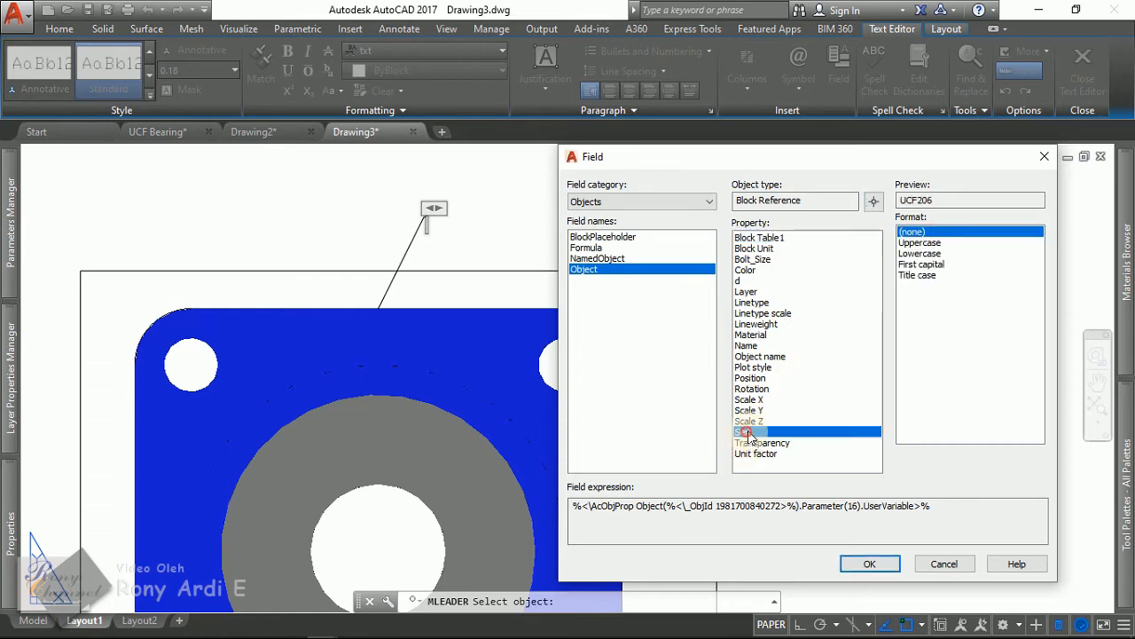
pyautogui.click(740, 281)
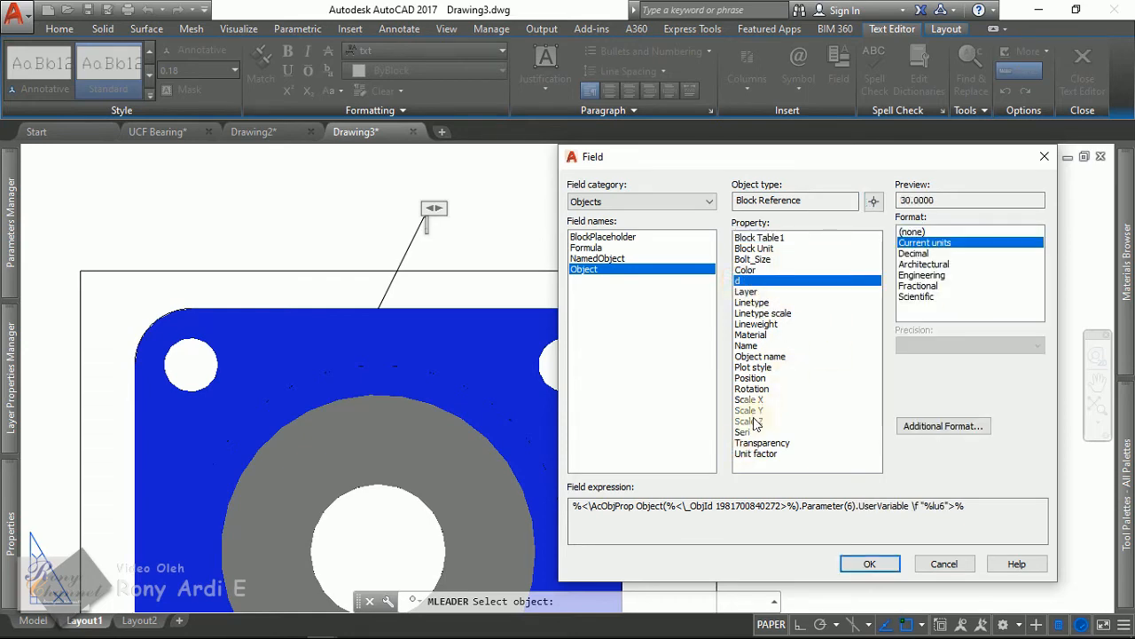
pyautogui.click(744, 433)
pyautogui.click(740, 282)
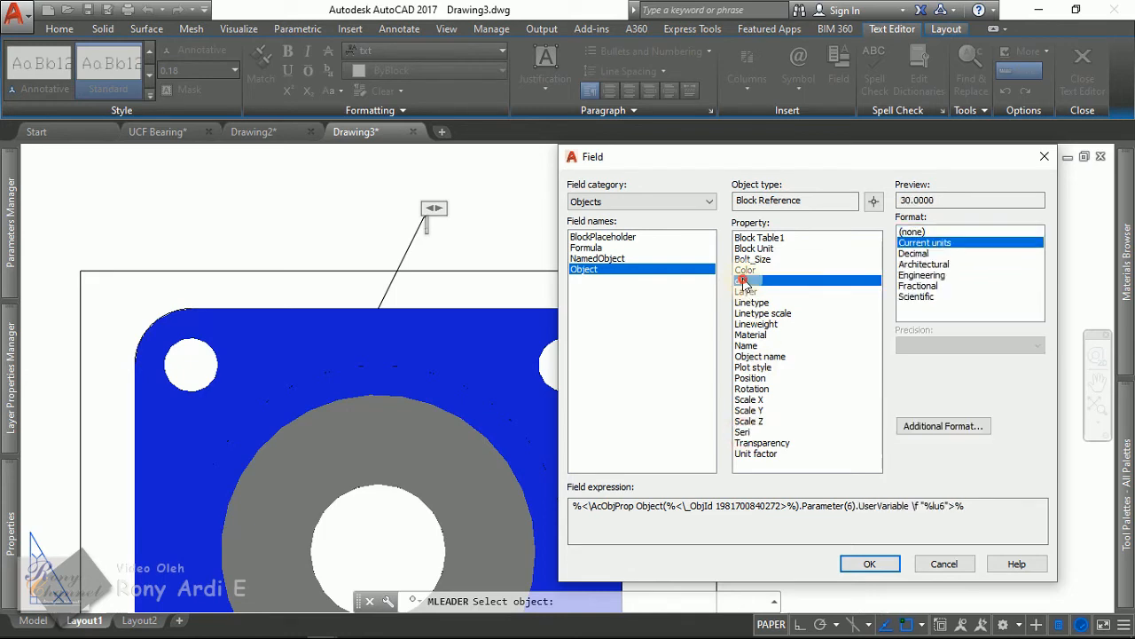
pyautogui.click(750, 433)
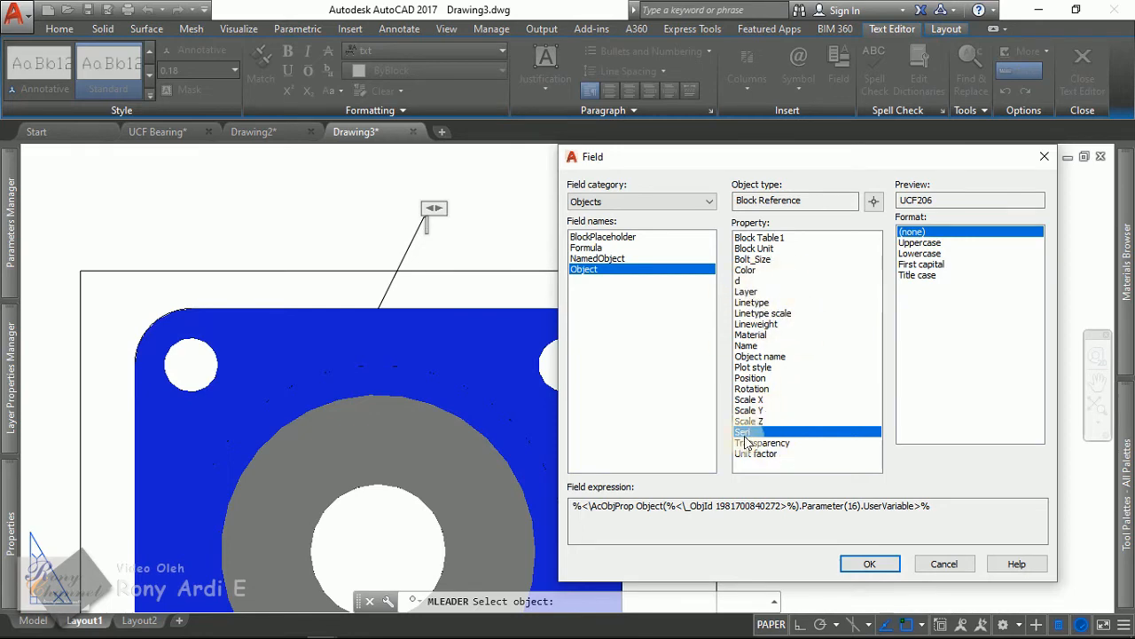
pyautogui.click(872, 566)
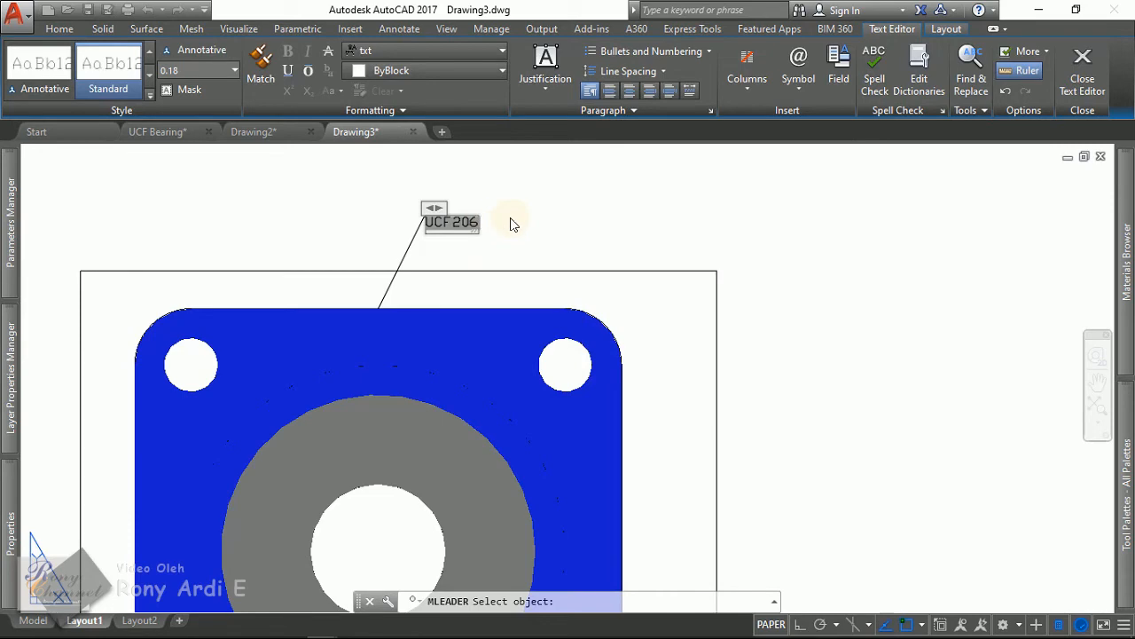
pyautogui.click(510, 223)
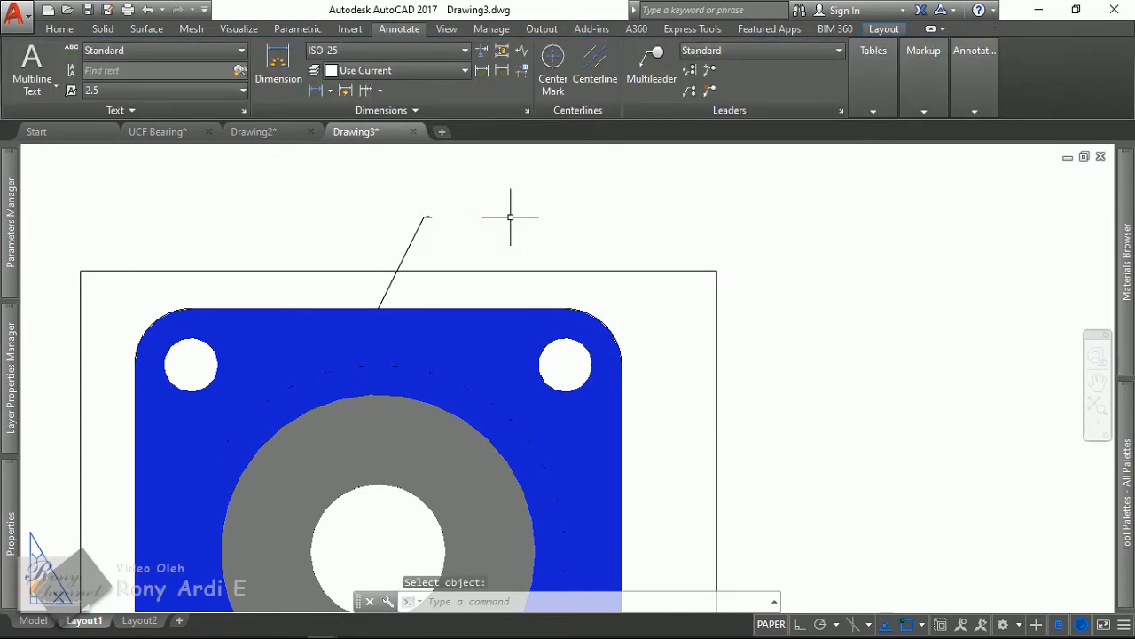
pyautogui.scroll(3, 418, 215)
pyautogui.click(510, 217)
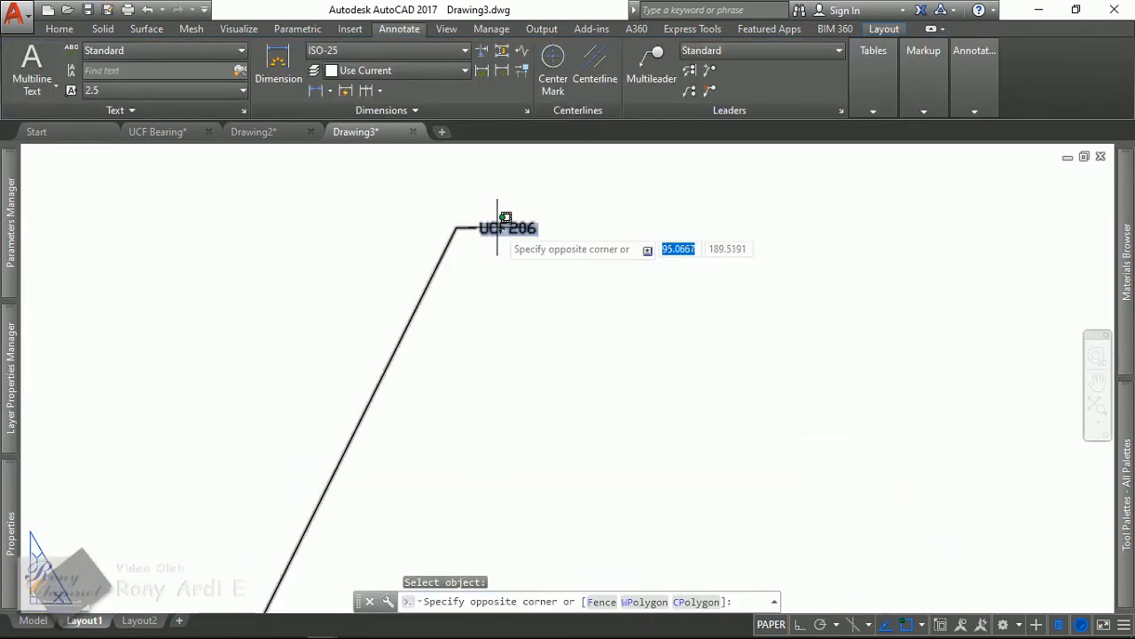
pyautogui.click(498, 228)
pyautogui.click(507, 224)
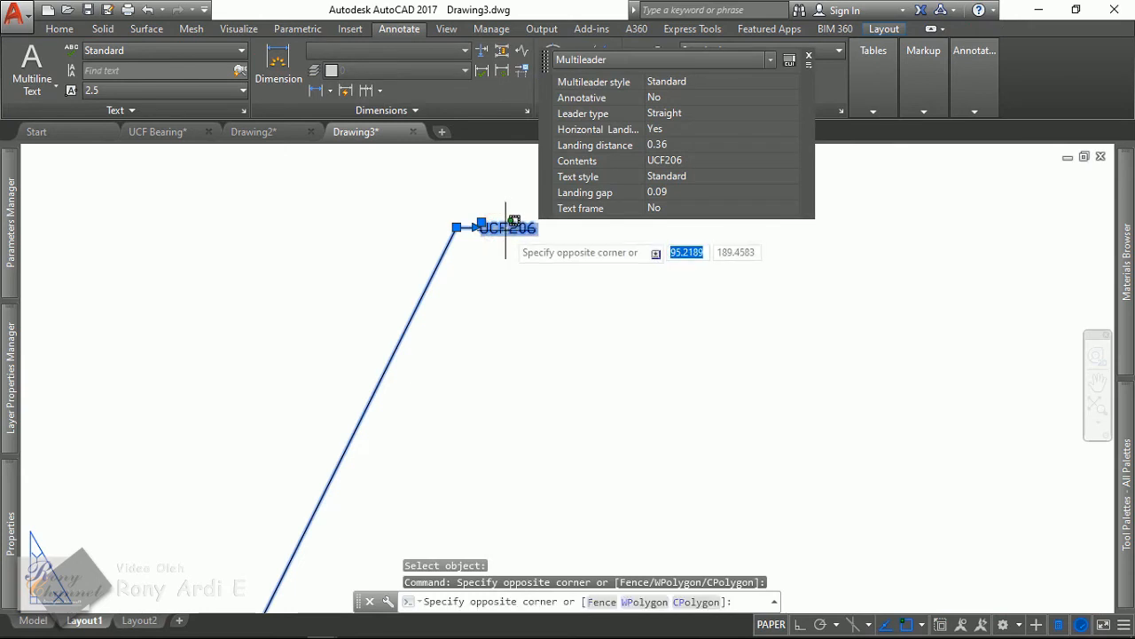
pyautogui.click(505, 229)
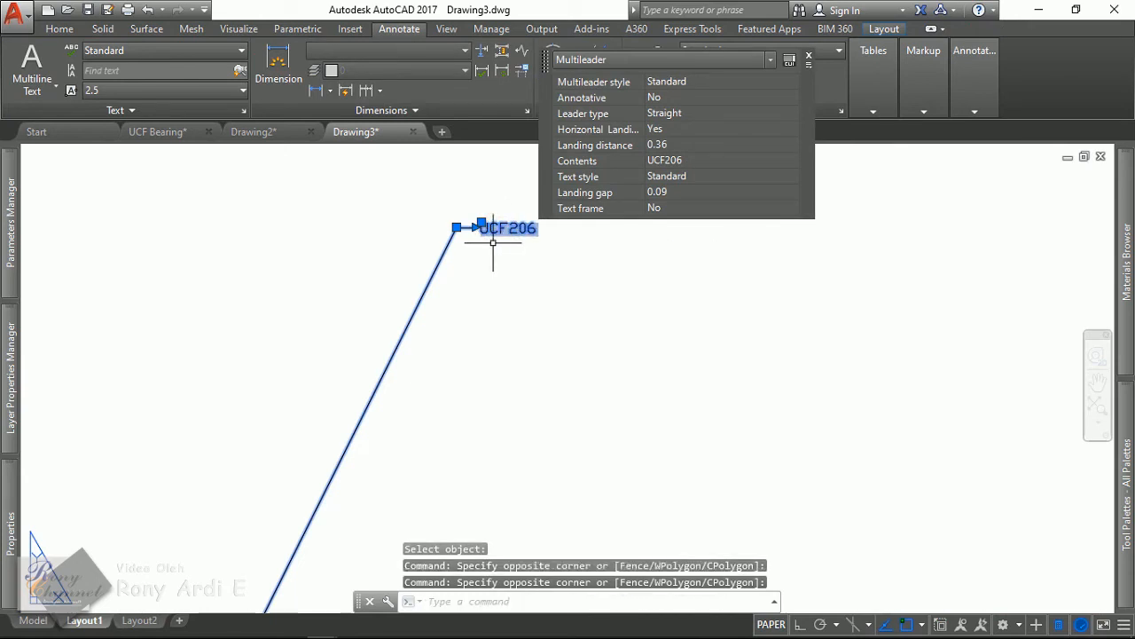
pyautogui.press('Escape')
# Step: Set the text height of the UCF206 leader to 5 and finish editing the text
pyautogui.doubleClick(494, 228)
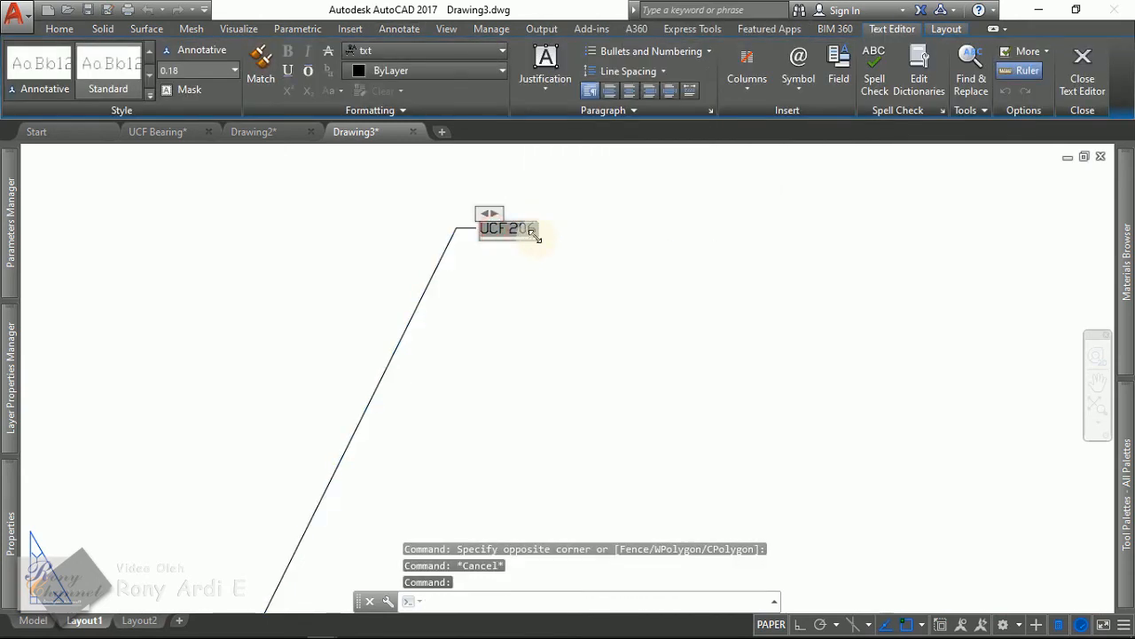
pyautogui.moveTo(533, 233); pyautogui.dragTo(538, 233)
pyautogui.click(172, 70)
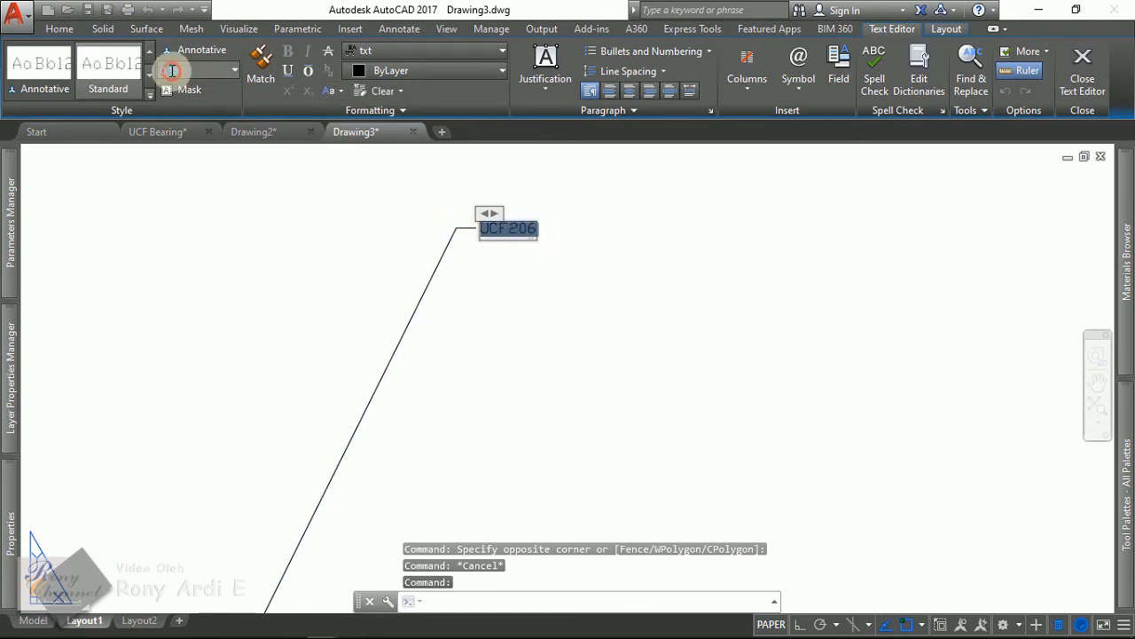
pyautogui.write('5')
pyautogui.press('Return')
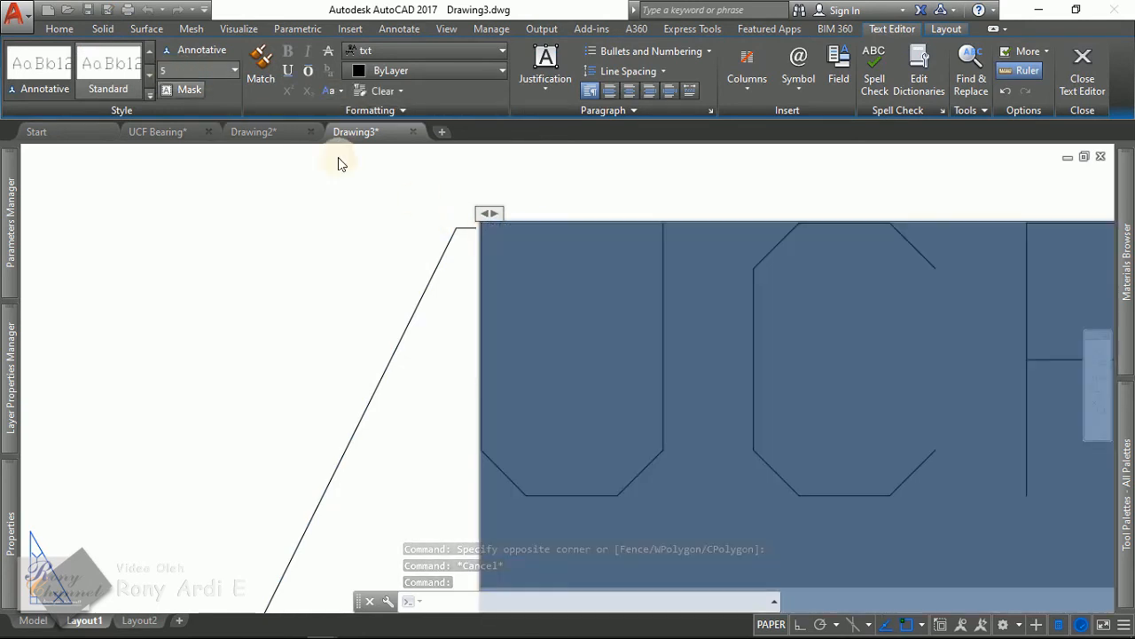
pyautogui.click(300, 175)
pyautogui.scroll(-10, 479, 266)
pyautogui.scroll(2, 554, 304)
pyautogui.press('Escape')
pyautogui.moveTo(586, 271); pyautogui.dragTo(501, 169, button='middle')
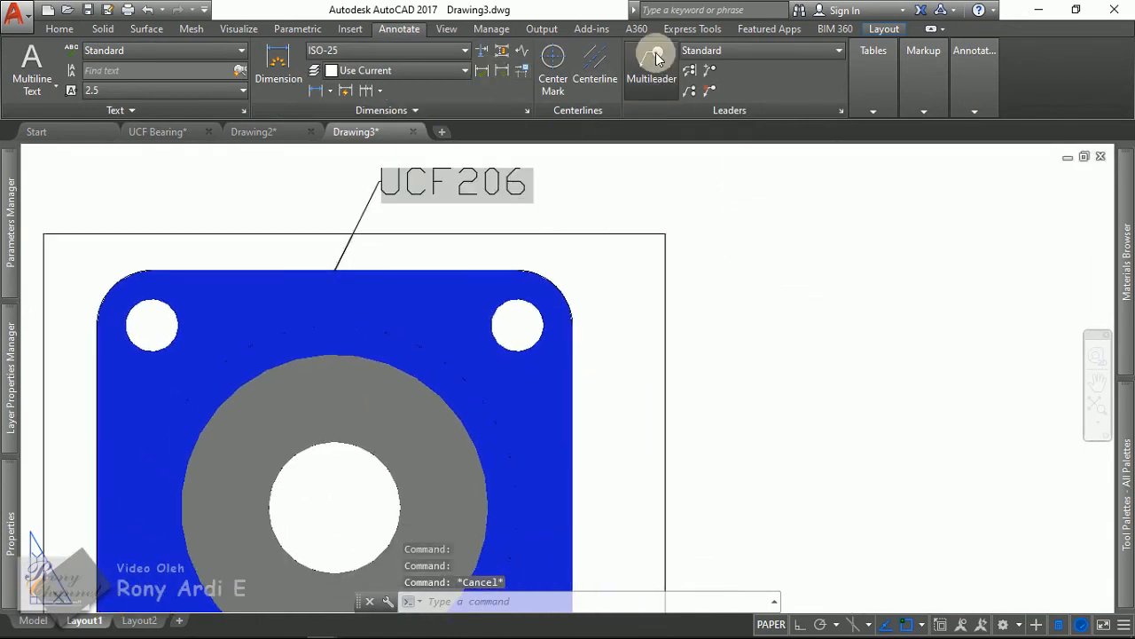
# Step: Place a second multileader from the bearing's right edge to a landing outside the viewport, with a text height of 5
pyautogui.click(656, 61)
pyautogui.click(573, 509)
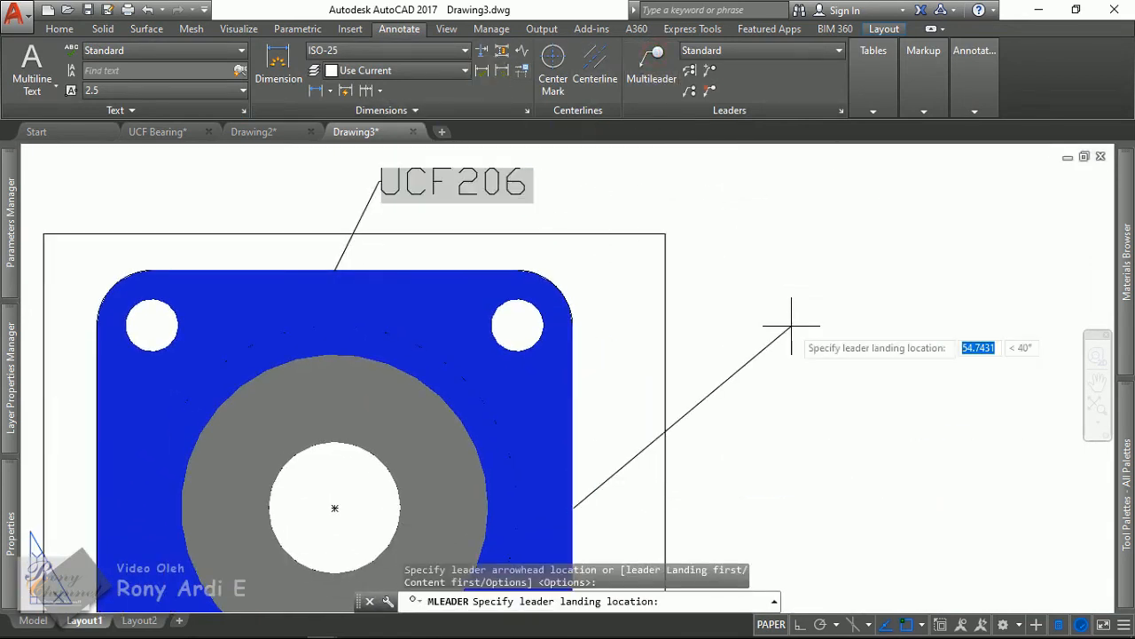
pyautogui.click(763, 337)
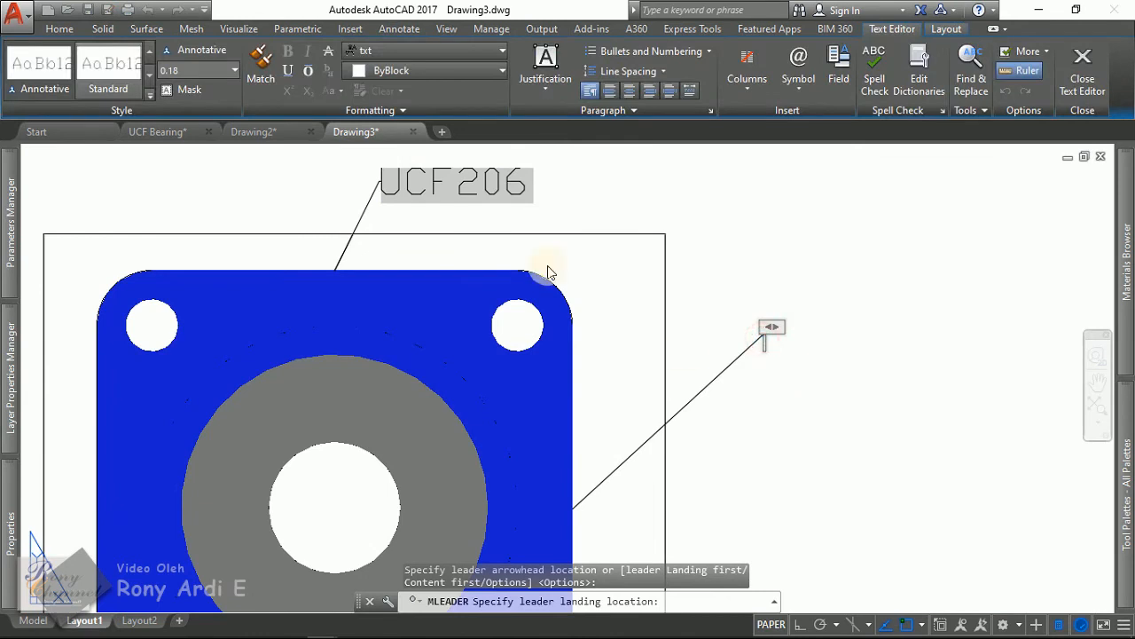
pyautogui.click(202, 71)
pyautogui.write('5')
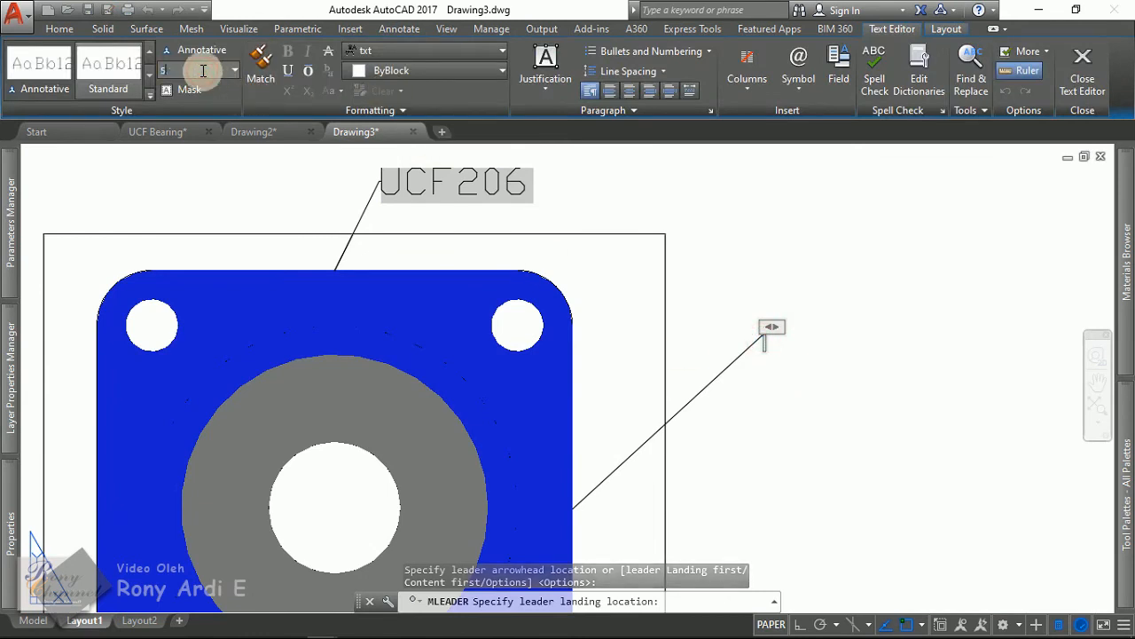
pyautogui.press('Return')
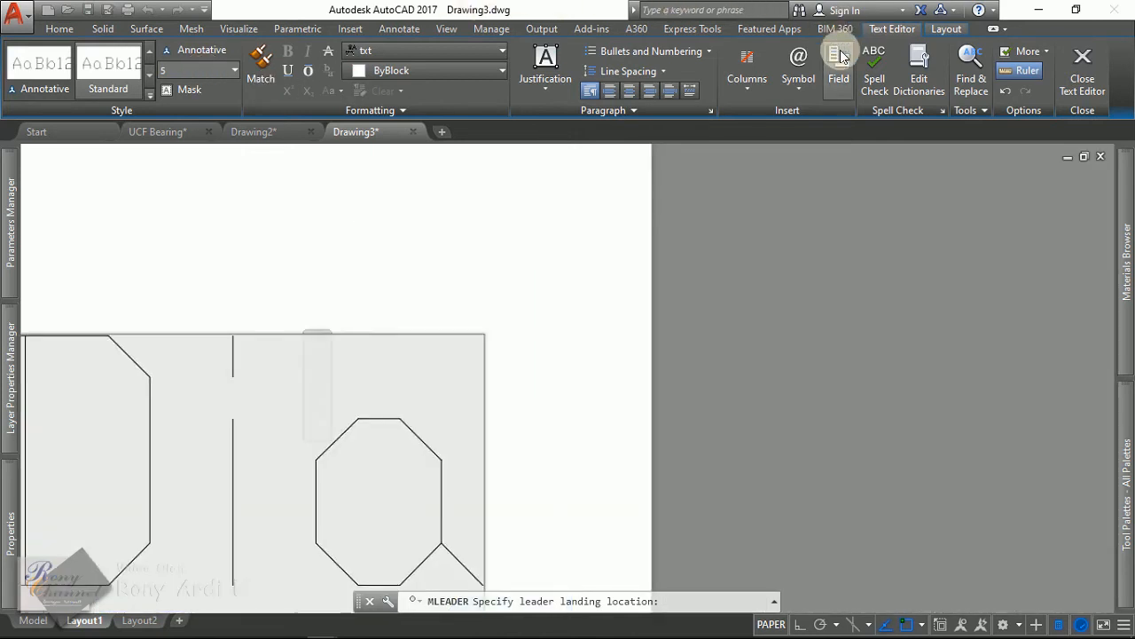
# Step: Label the second leader "Dia" followed by an Object field linked to the bearing block's d property, and finish the multileader
pyautogui.click(841, 61)
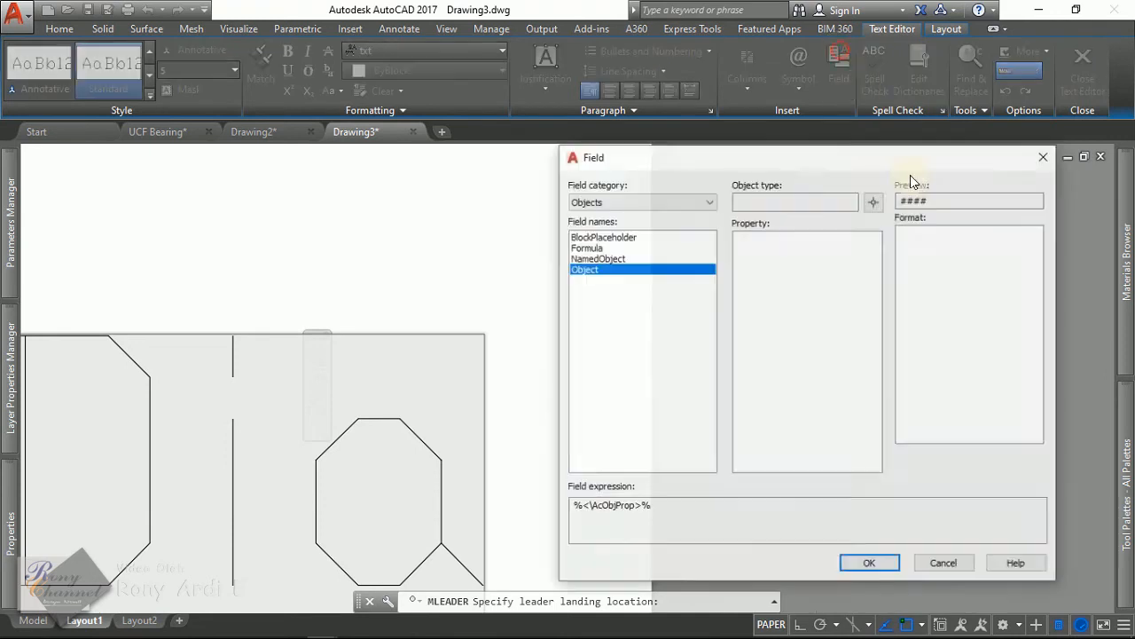
pyautogui.click(874, 201)
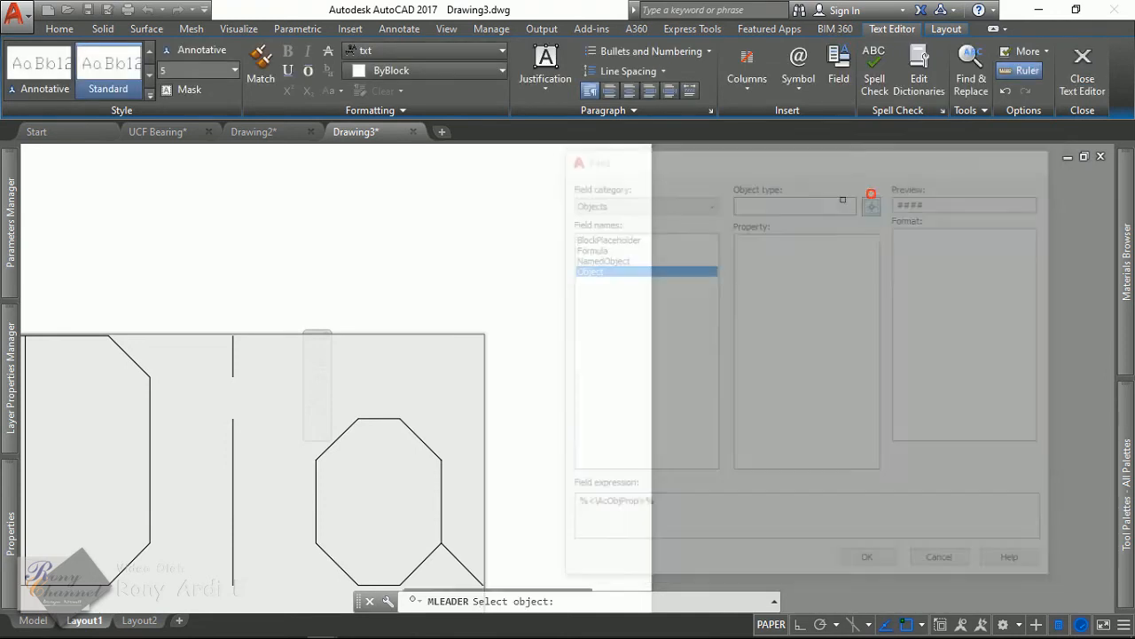
pyautogui.click(548, 304)
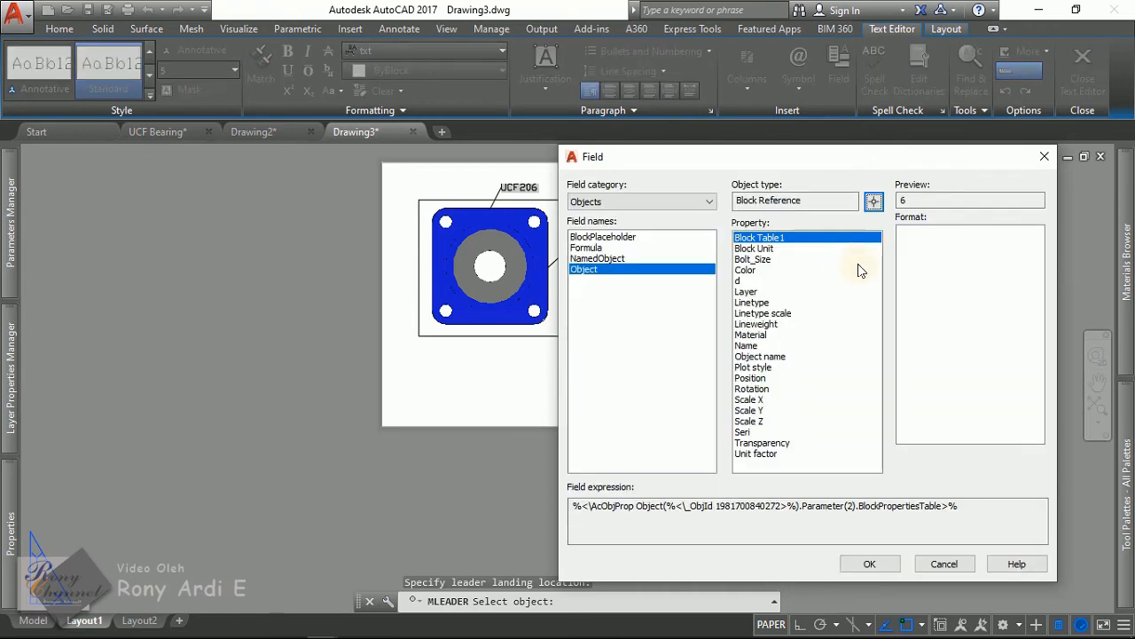
pyautogui.click(744, 281)
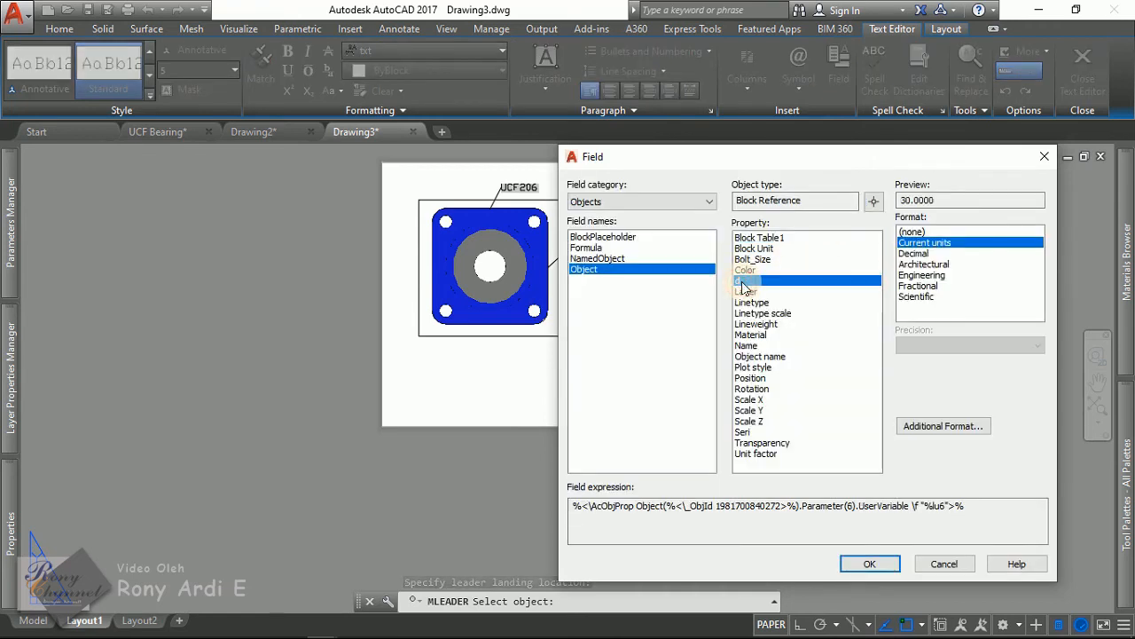
pyautogui.click(861, 563)
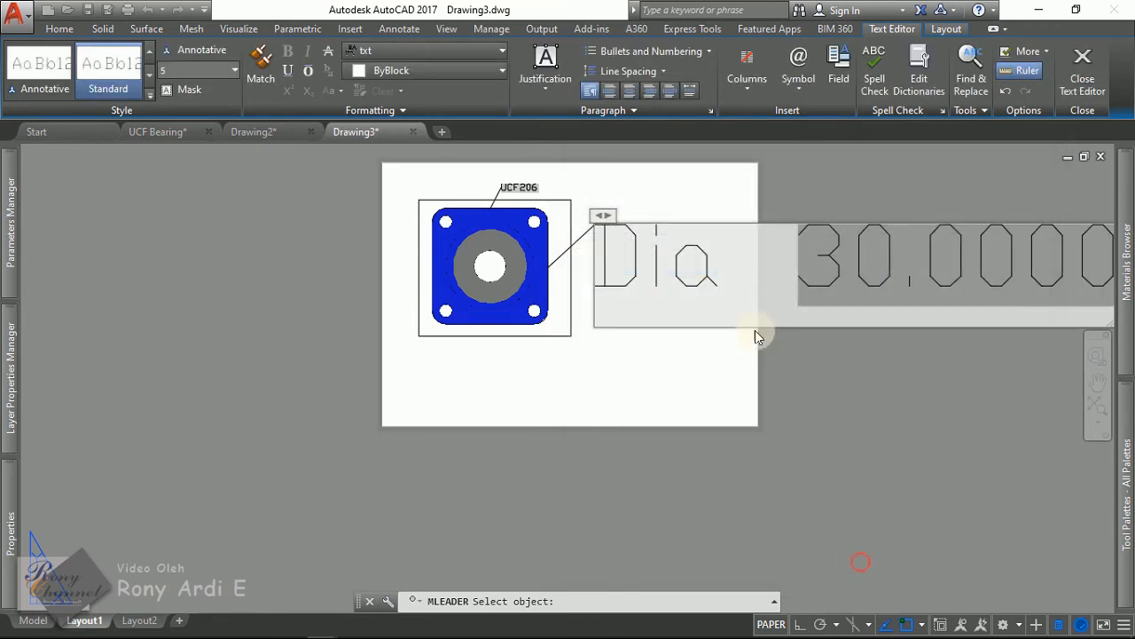
pyautogui.click(683, 201)
# Step: Examine the diameter and series leader labels beside the bearing on the layout sheet
pyautogui.scroll(5, 652, 213)
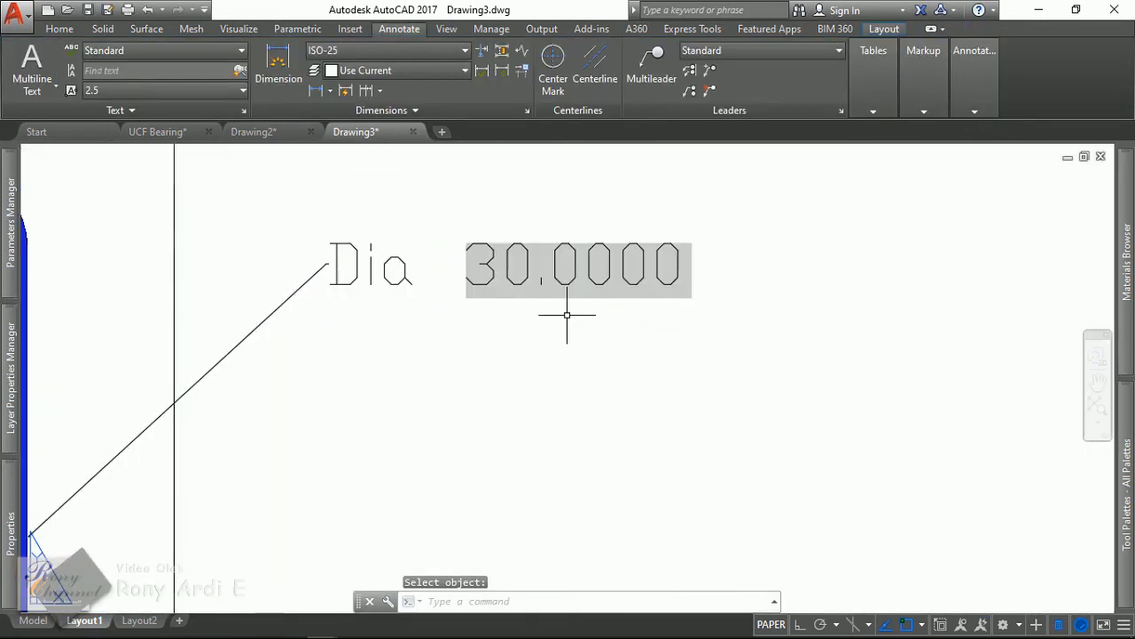
pyautogui.scroll(2, 425, 255)
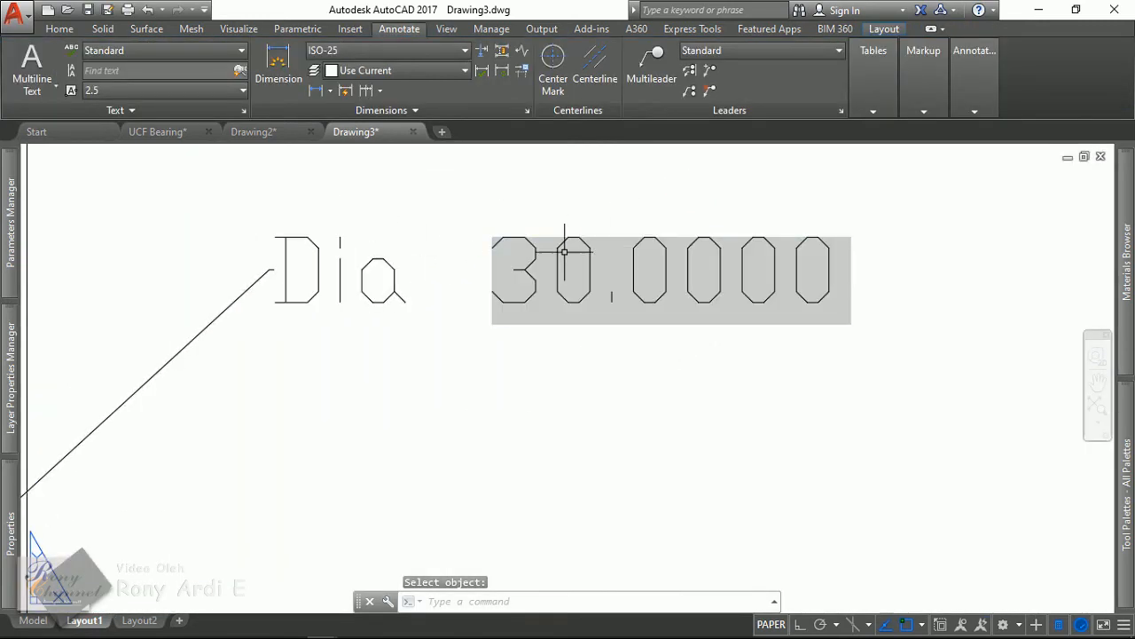
pyautogui.scroll(-5, 920, 272)
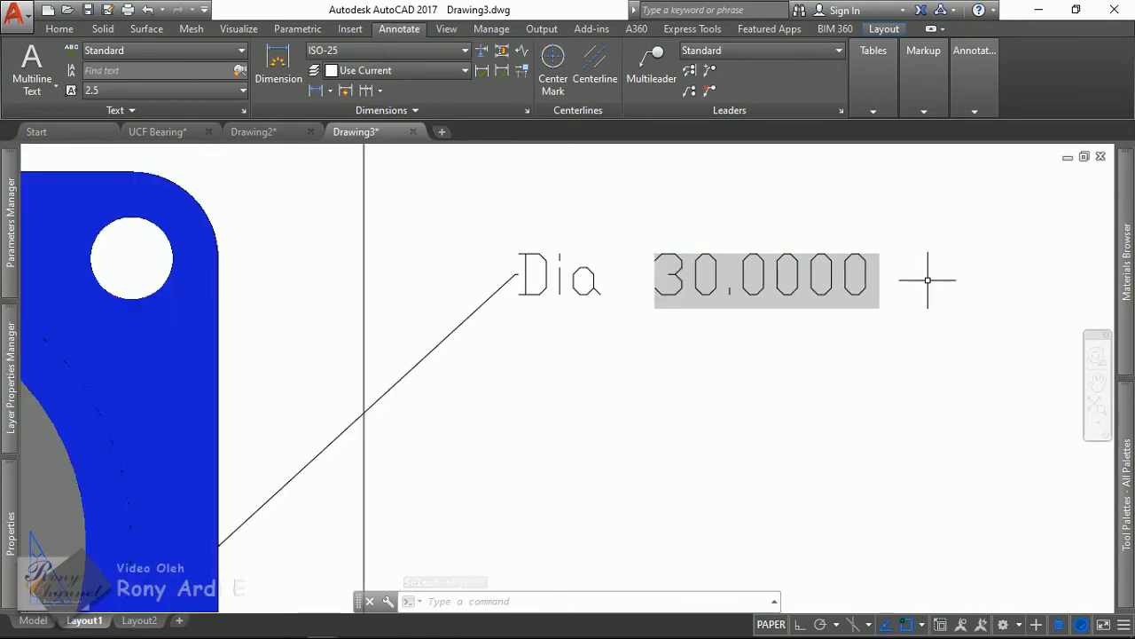
pyautogui.scroll(6, 500, 204)
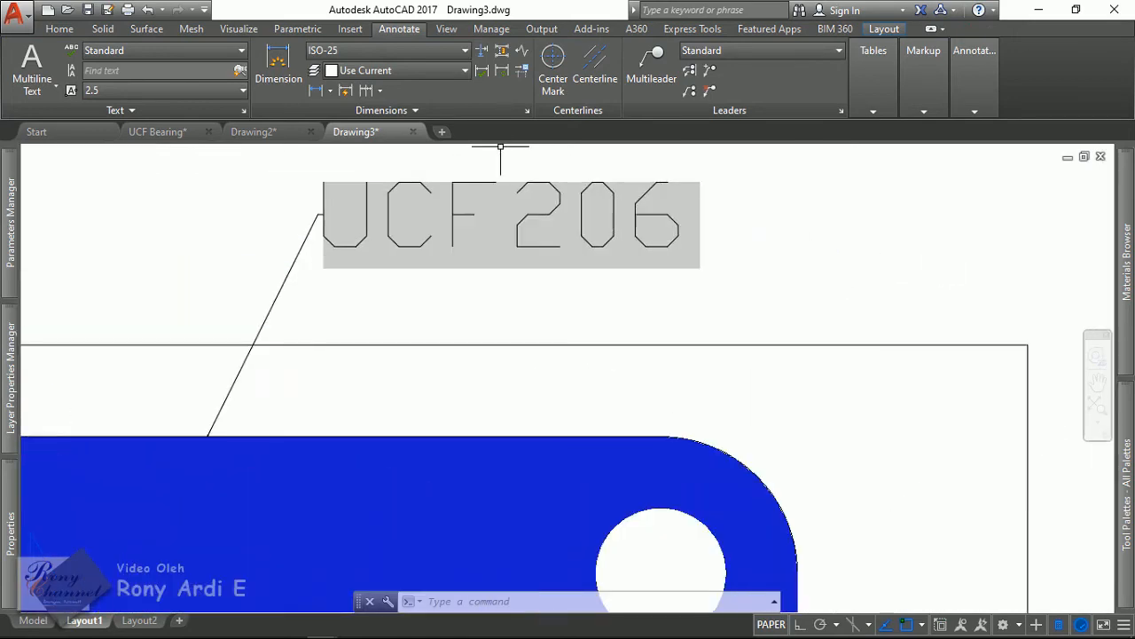
pyautogui.scroll(-2, 586, 206)
pyautogui.scroll(-4, 932, 319)
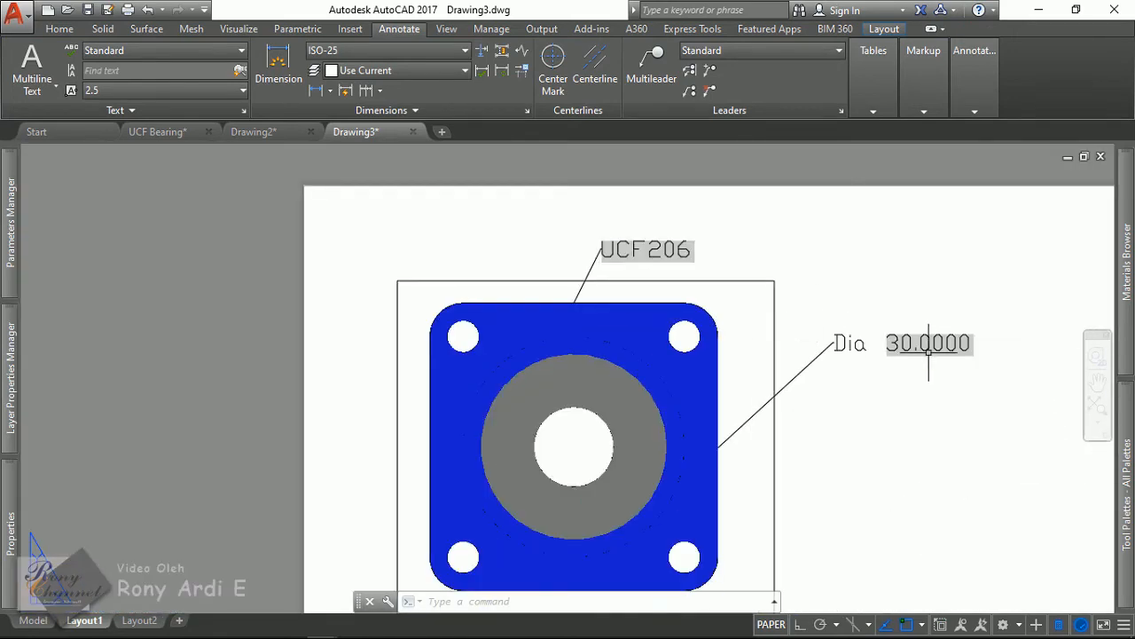
pyautogui.scroll(-2, 470, 373)
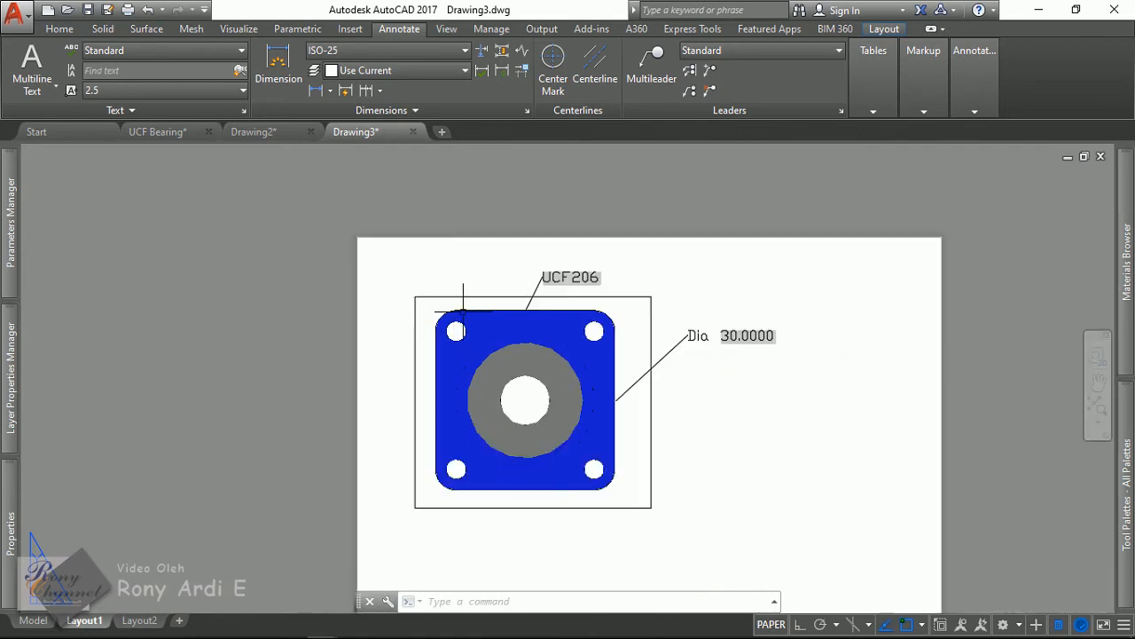
pyautogui.scroll(2, 750, 337)
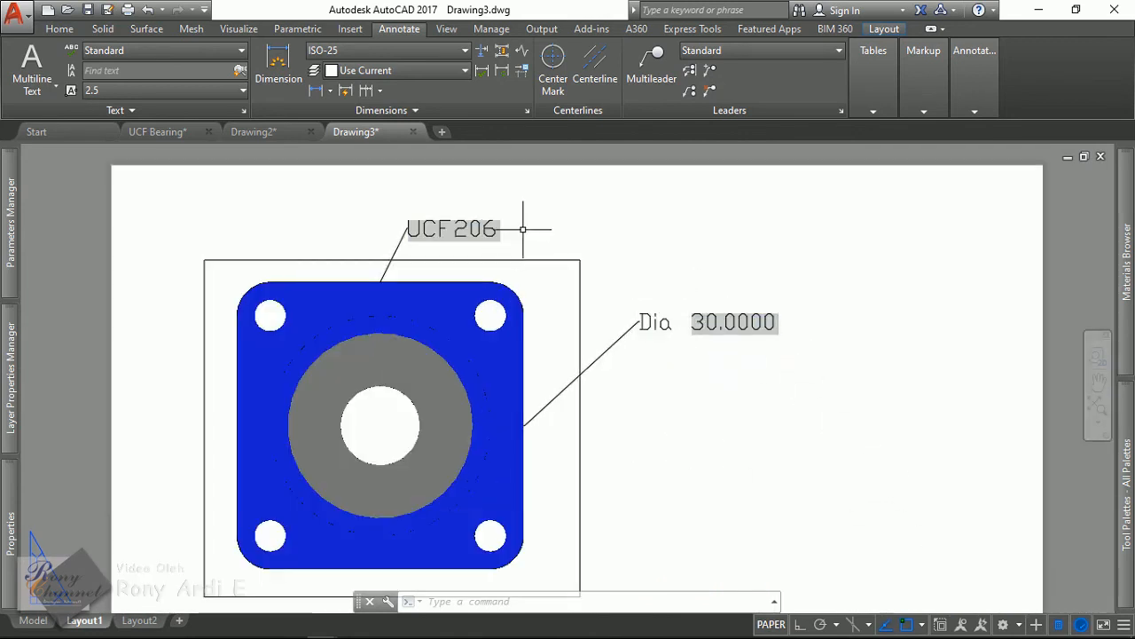
pyautogui.click(315, 89)
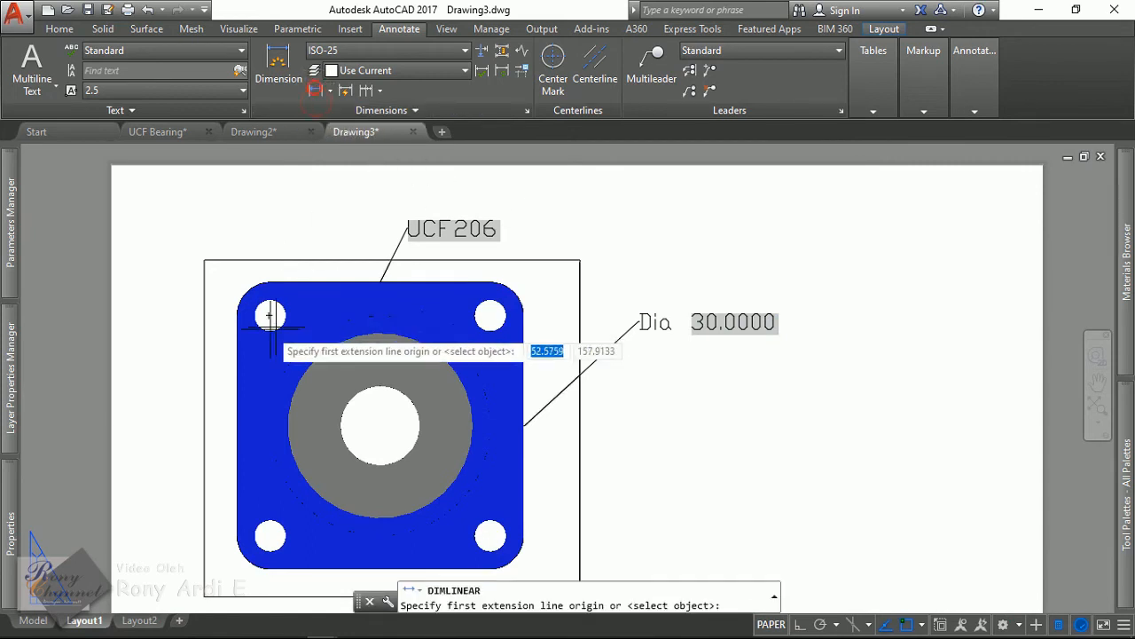
pyautogui.scroll(2, 266, 324)
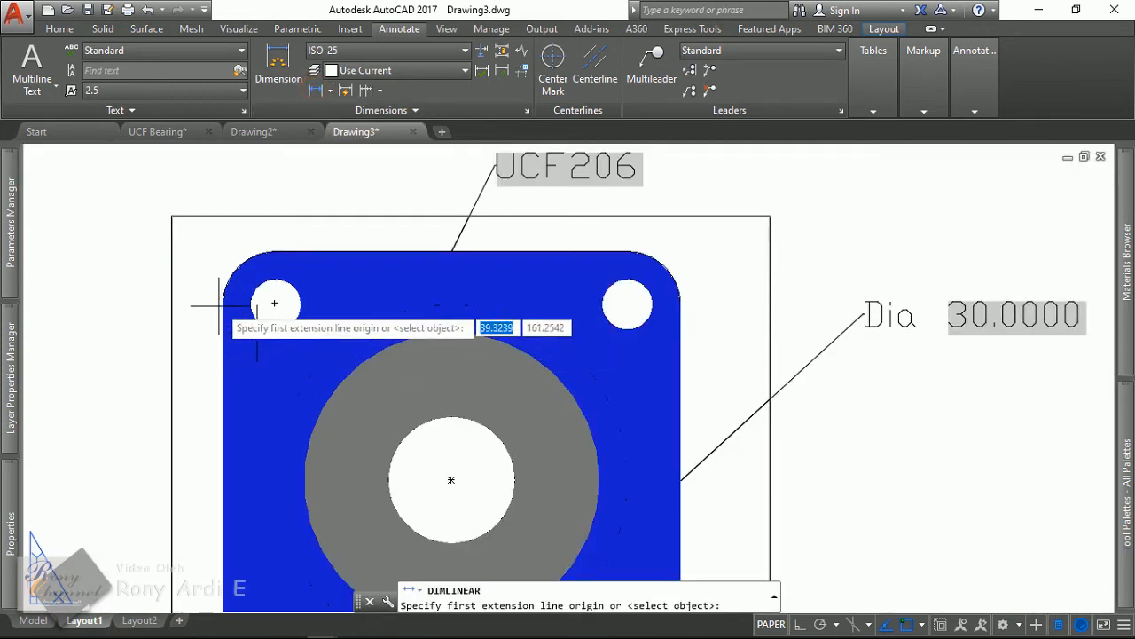
pyautogui.scroll(-2, 297, 323)
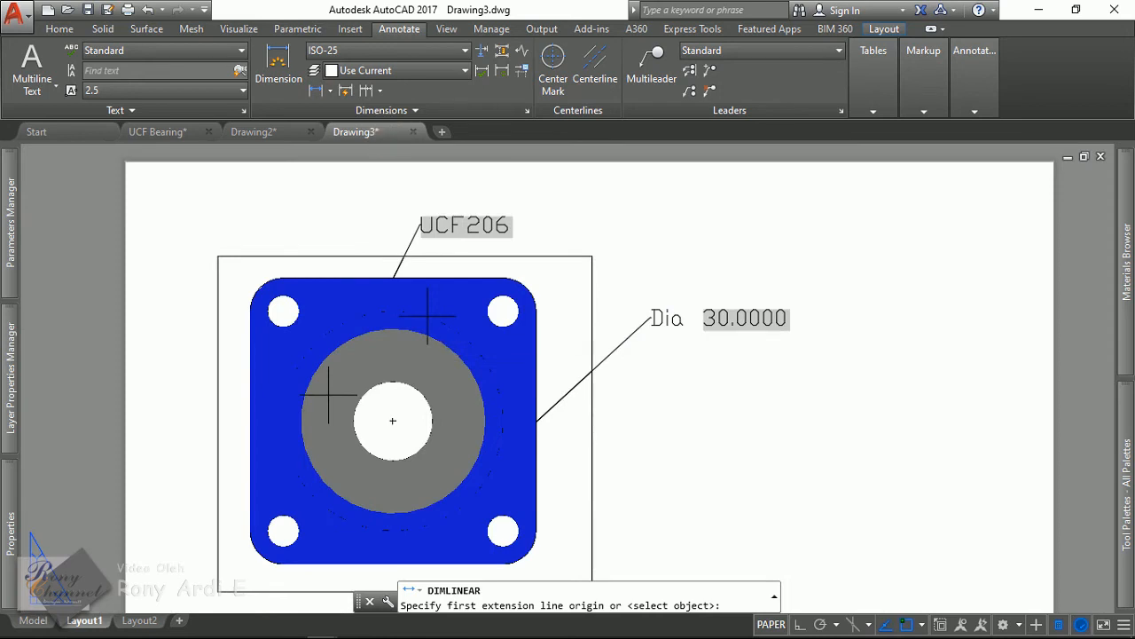
# Step: Add a horizontal linear dimension between the centres of the two upper bolt holes, with its dimension line above the viewport
pyautogui.click(315, 89)
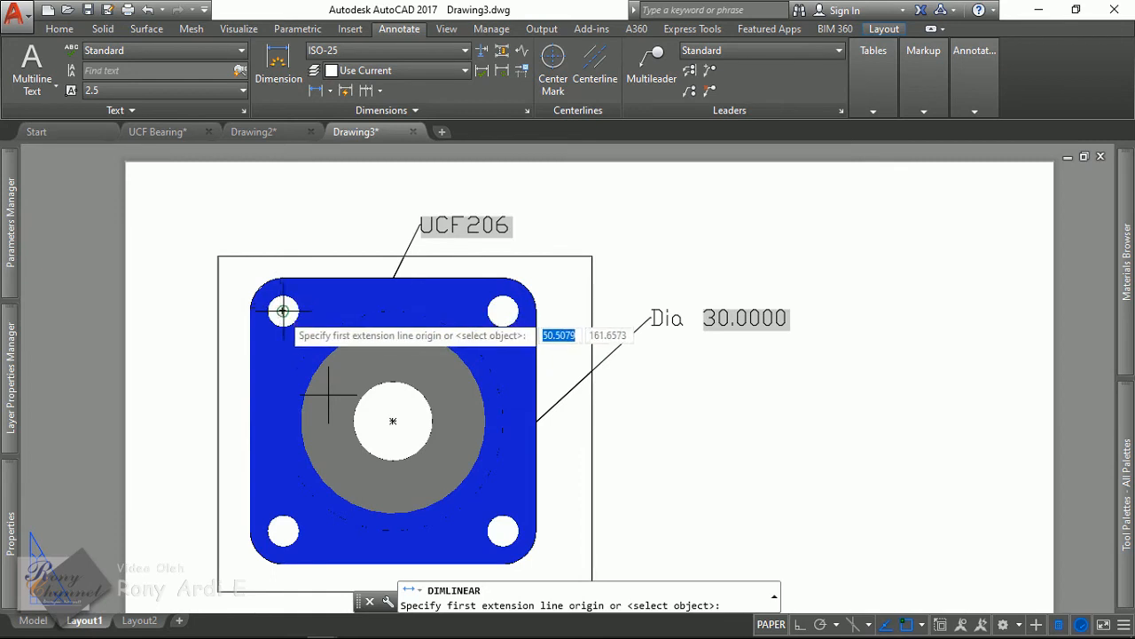
pyautogui.click(283, 310)
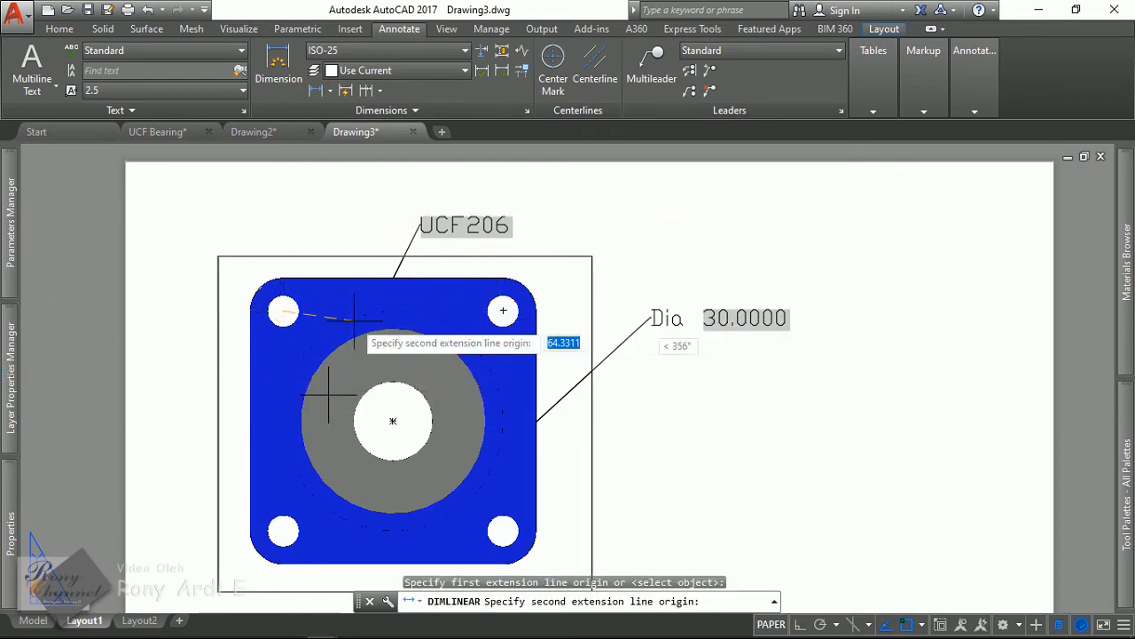
pyautogui.click(503, 310)
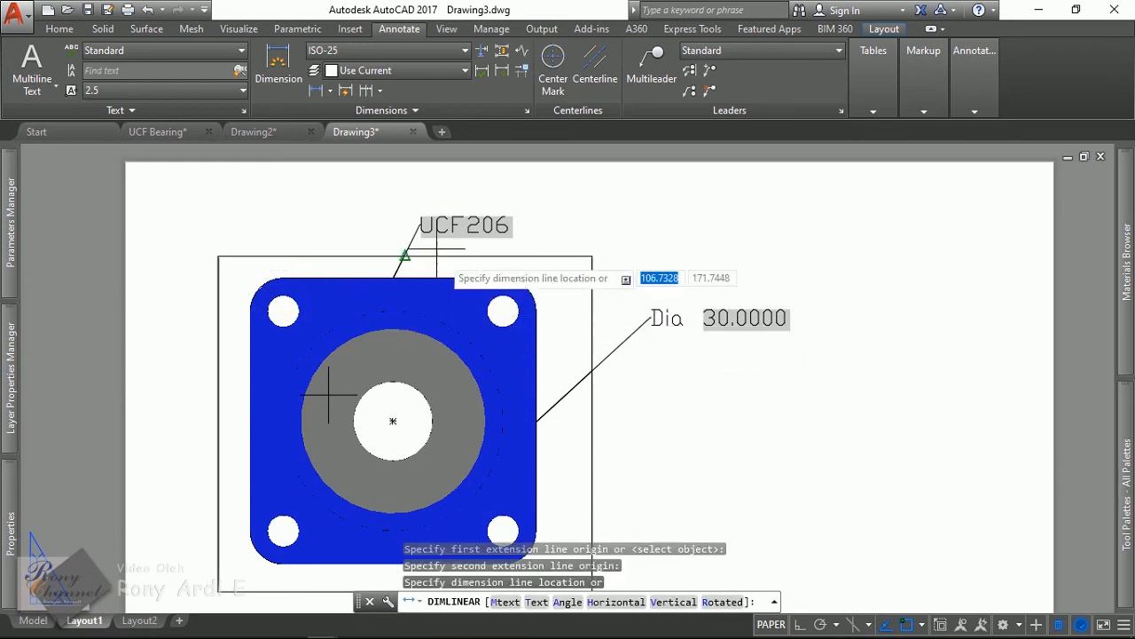
pyautogui.click(351, 204)
pyautogui.scroll(-1, 590, 293)
pyautogui.scroll(1, 425, 249)
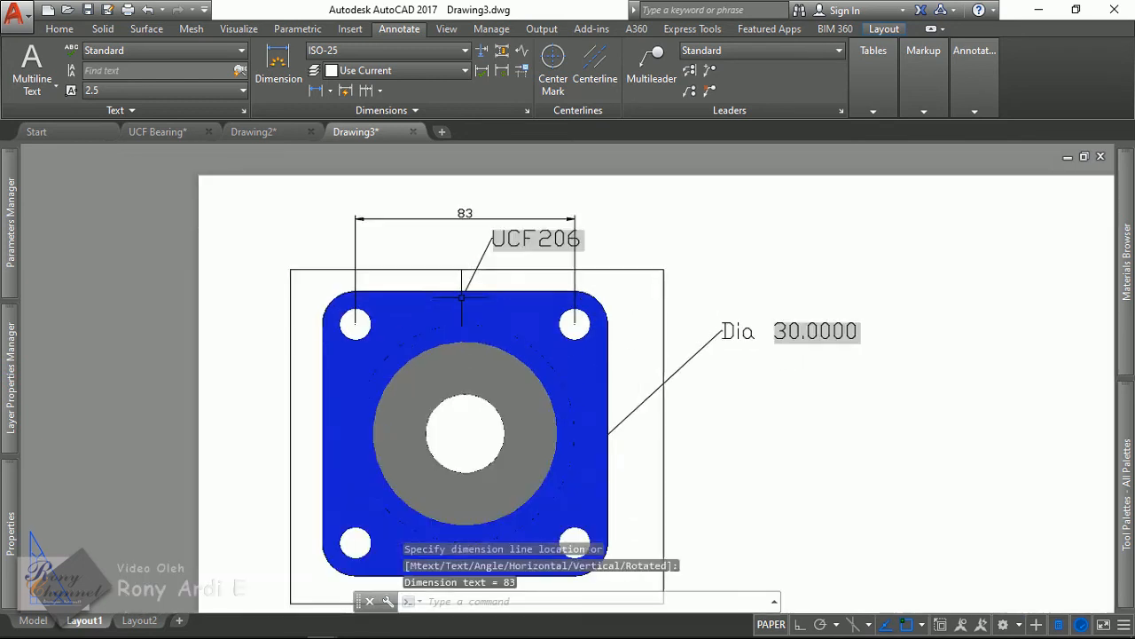
pyautogui.scroll(-1, 355, 230)
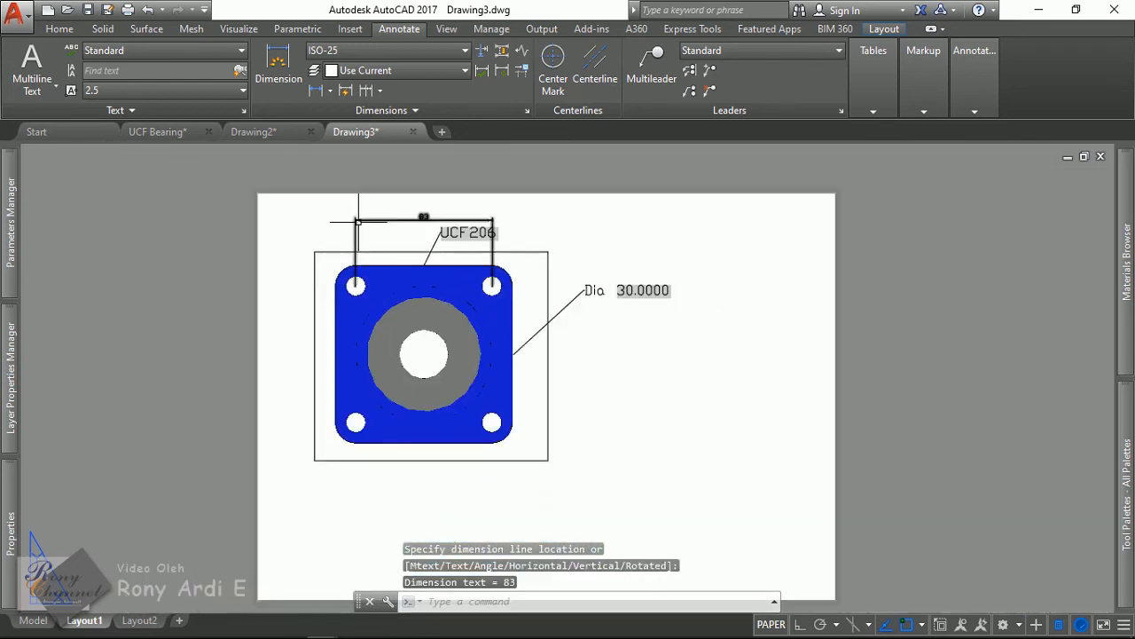
# Step: Create a base drawing view of the bearing from model space in the sheet's lower-right area, with Top orientation
pyautogui.click(882, 29)
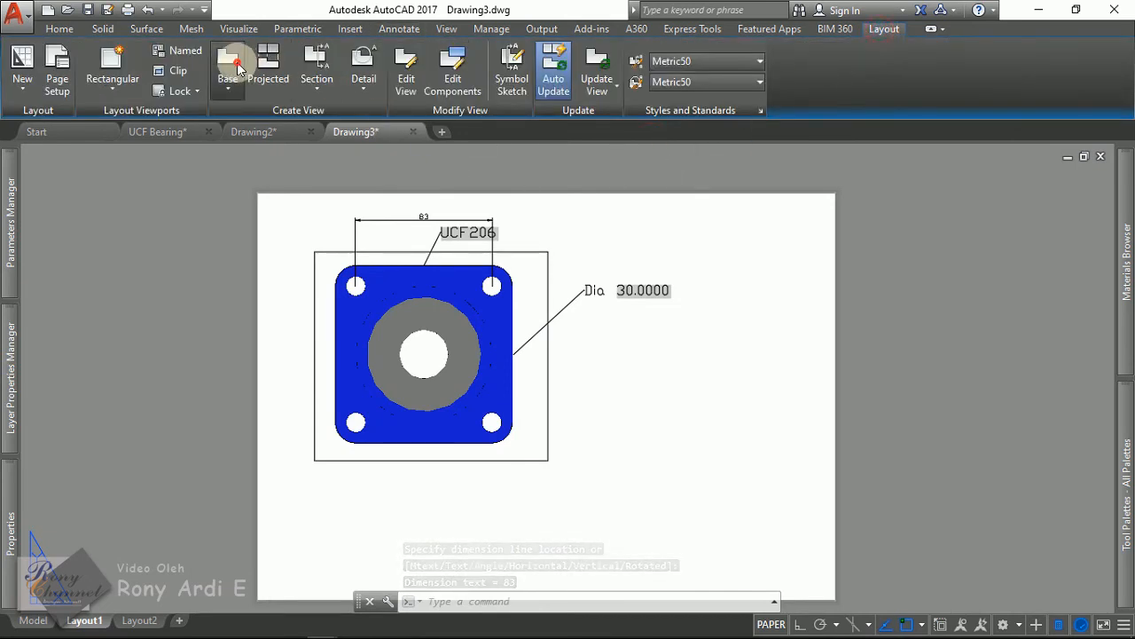
pyautogui.click(237, 73)
pyautogui.click(235, 118)
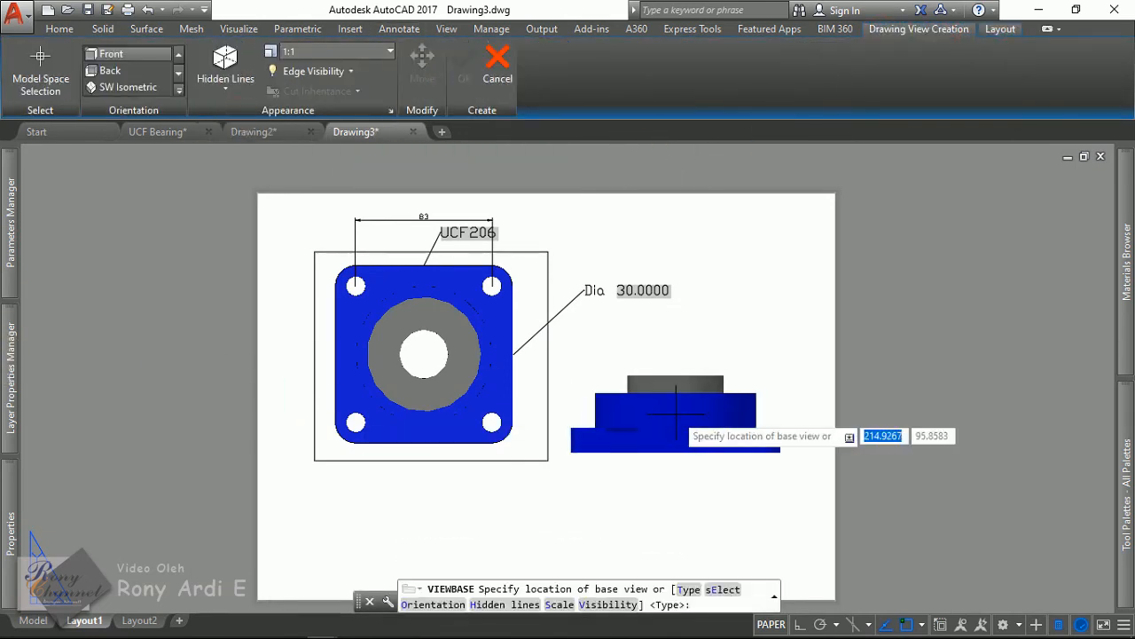
pyautogui.scroll(-1, 658, 369)
pyautogui.scroll(1, 642, 444)
pyautogui.click(697, 461)
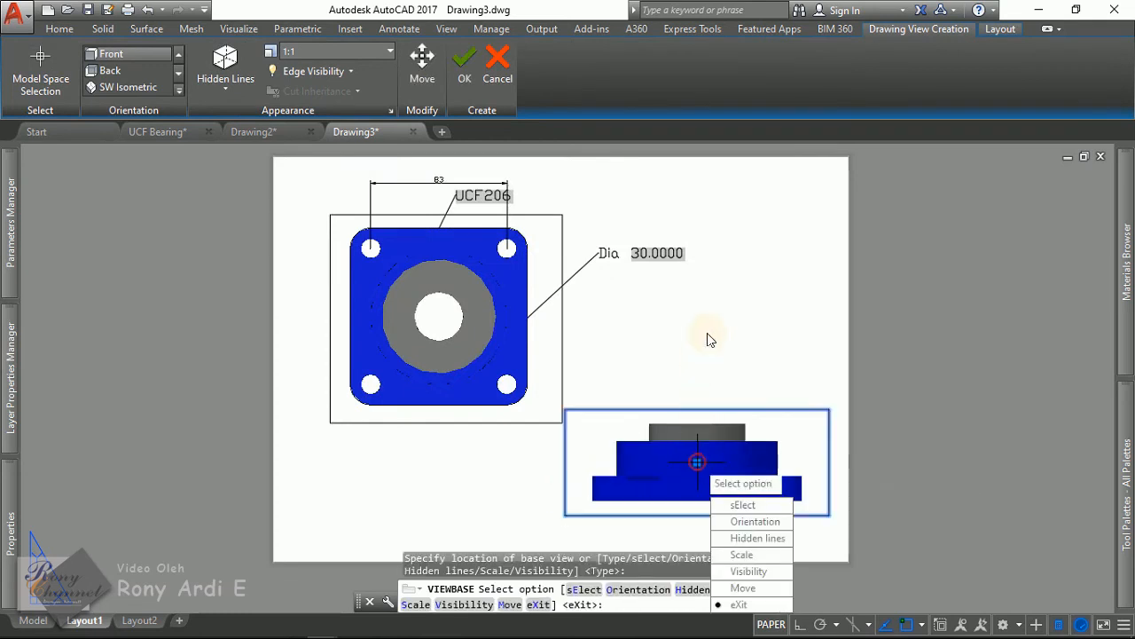
pyautogui.click(751, 522)
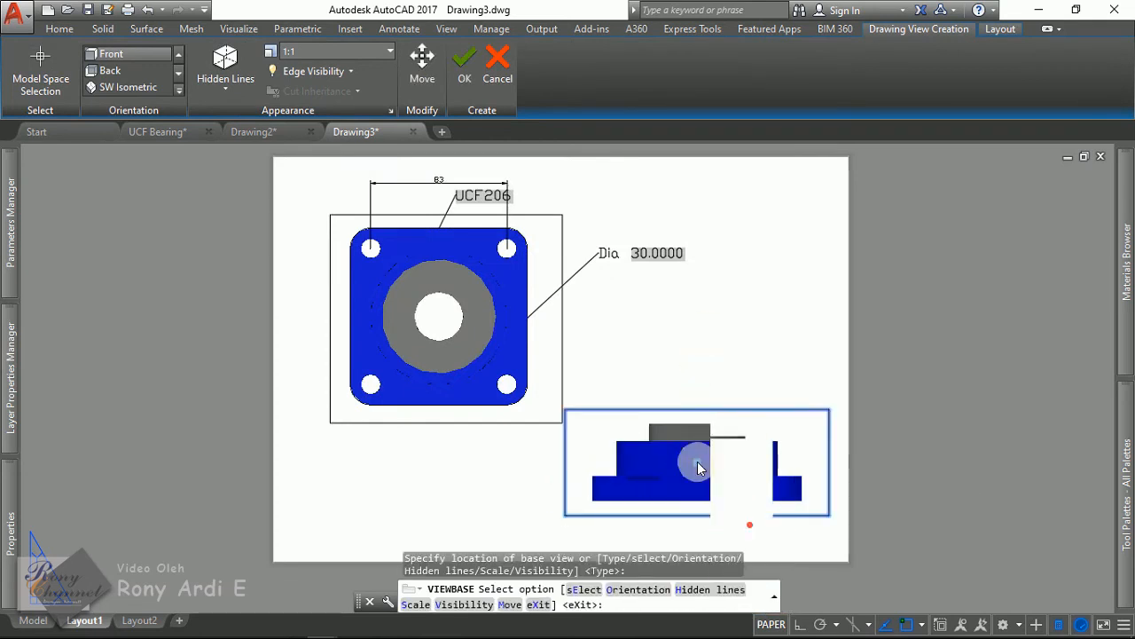
pyautogui.click(738, 463)
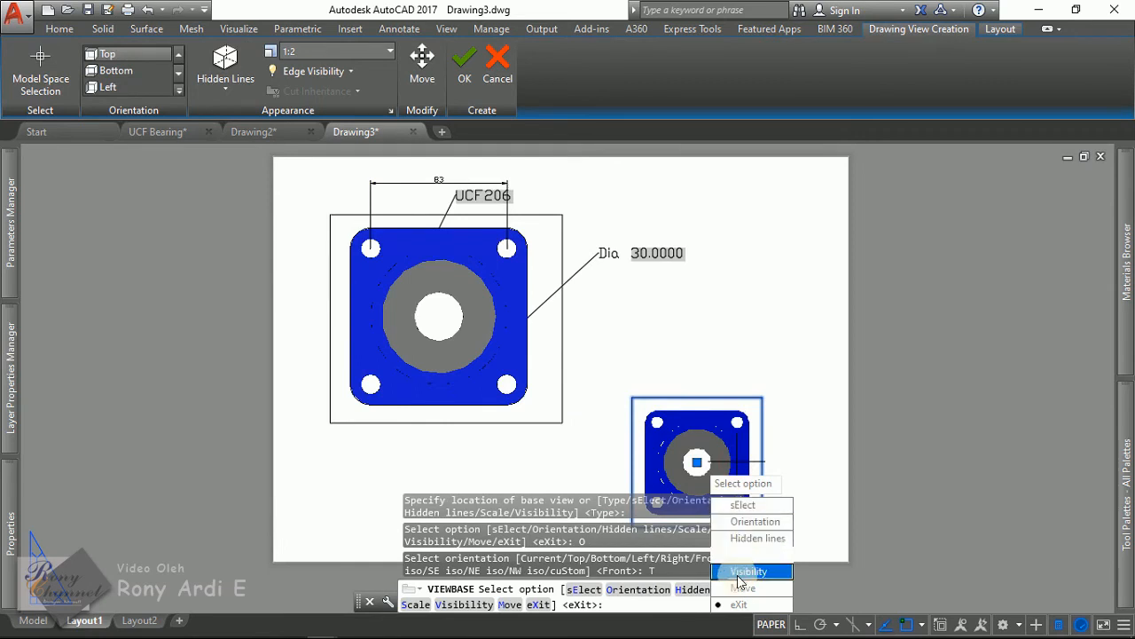
pyautogui.click(744, 604)
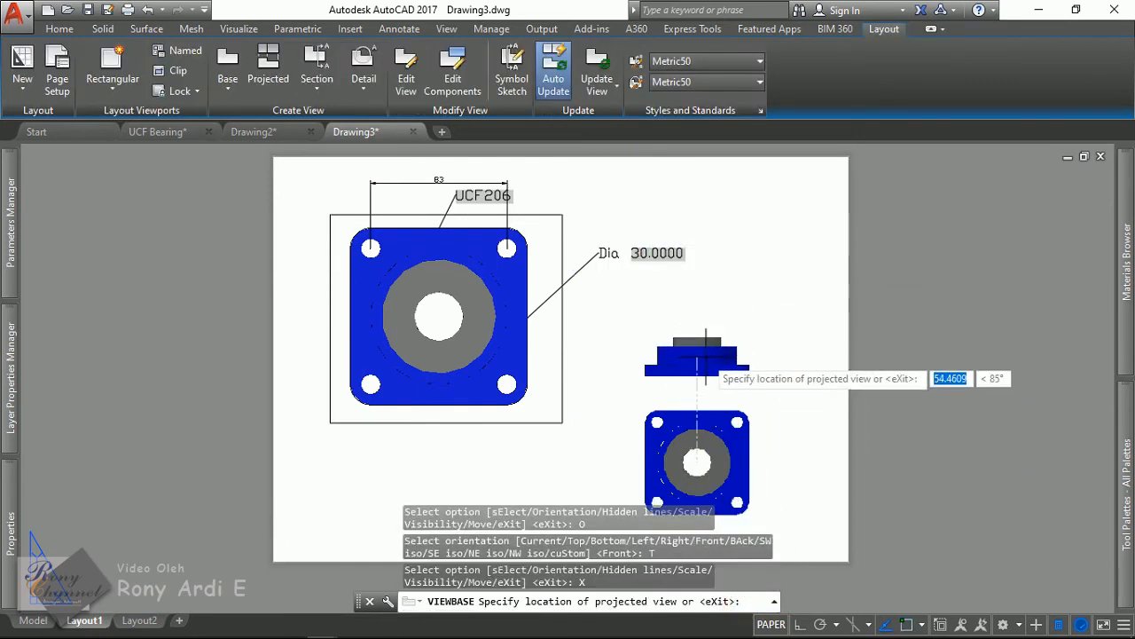
# Step: Place a projected view directly above the base view and finish creating the drawing views
pyautogui.click(705, 355)
pyautogui.rightClick(703, 356)
pyautogui.click(745, 369)
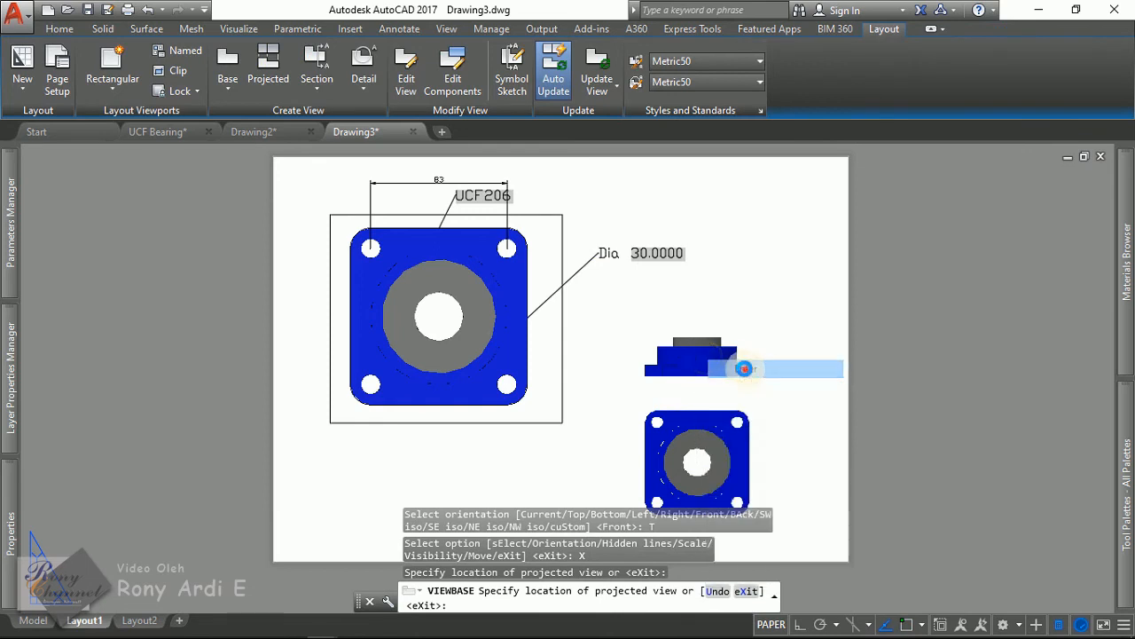
pyautogui.scroll(4, 777, 366)
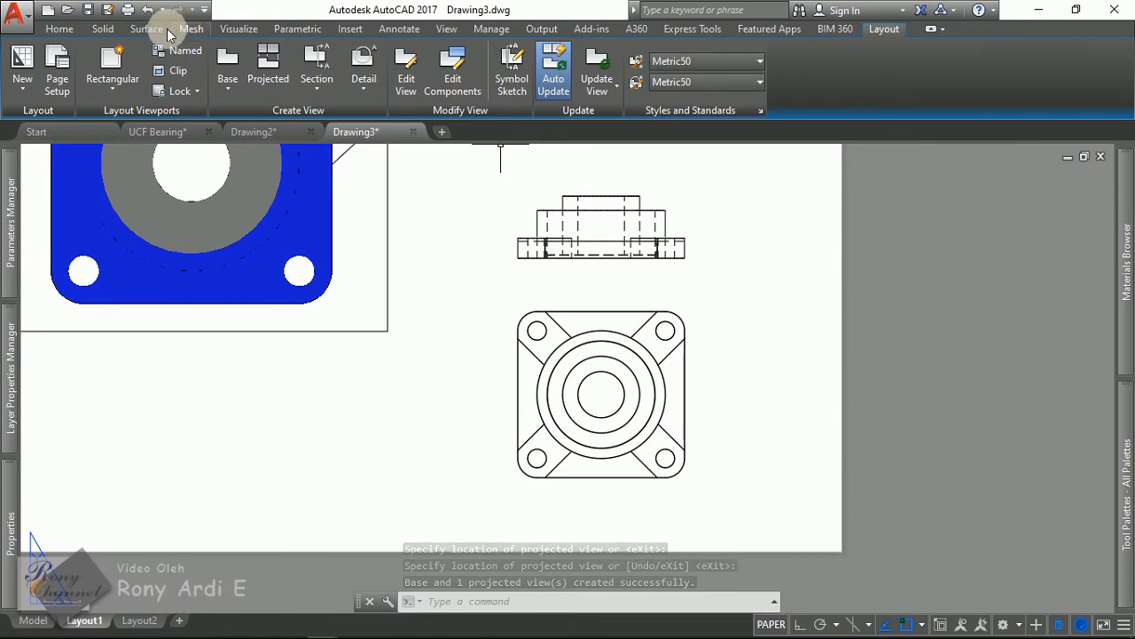
pyautogui.click(103, 29)
pyautogui.click(71, 26)
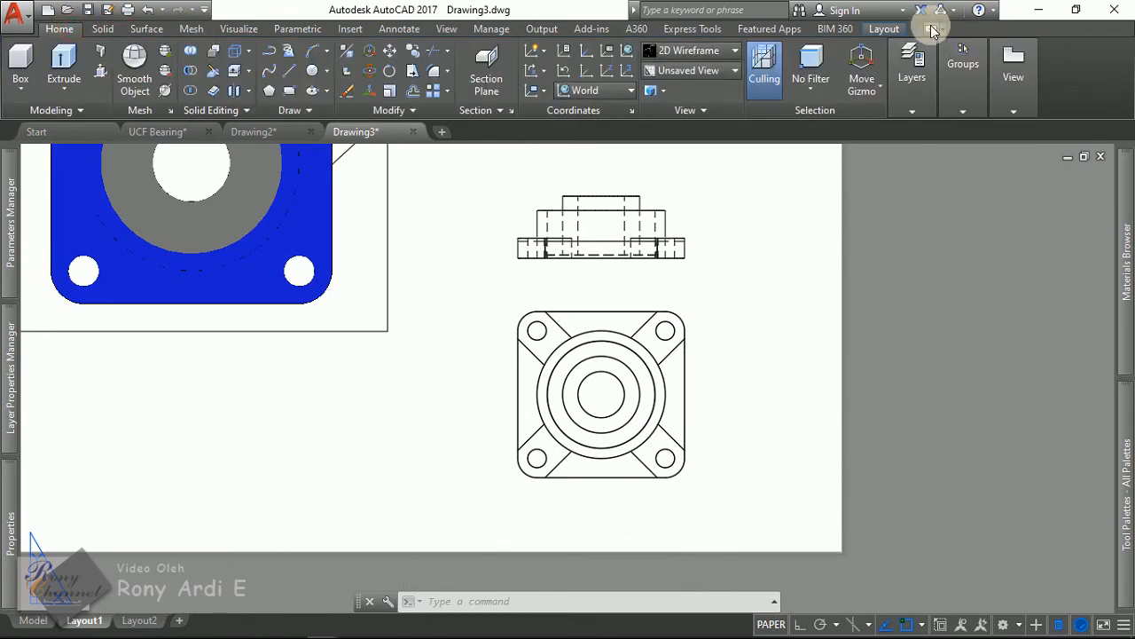
pyautogui.click(884, 29)
pyautogui.scroll(2, 456, 236)
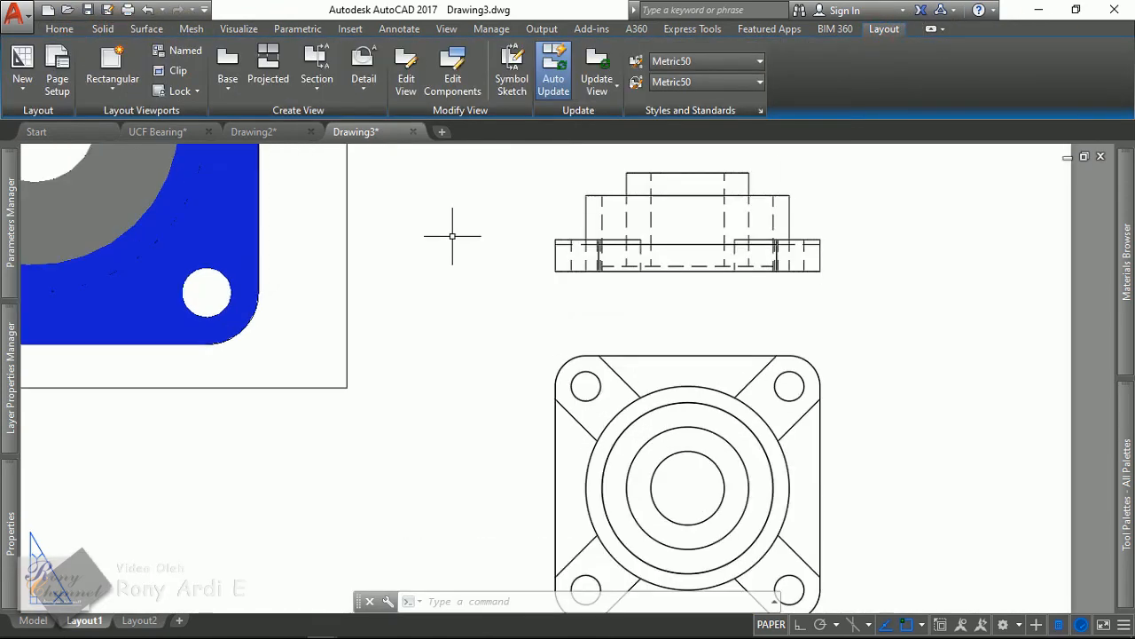
pyautogui.moveTo(496, 256); pyautogui.dragTo(438, 255, button='middle')
pyautogui.scroll(-2, 471, 157)
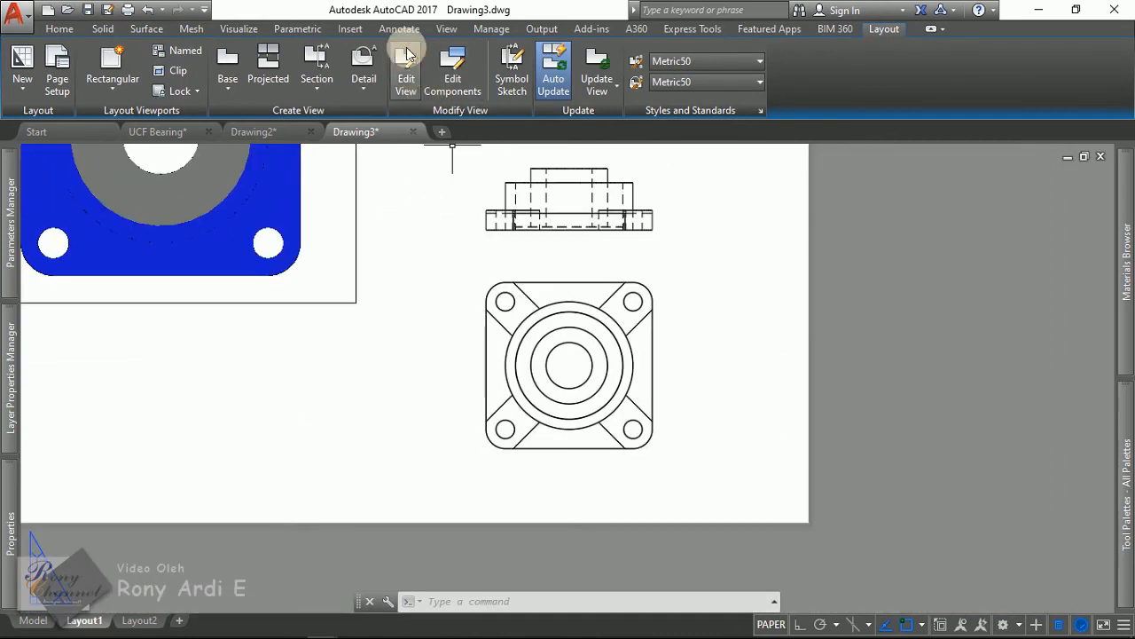
# Step: Draw a multileader from the lower edge of the projected view, landing in the blank area below and beside it
pyautogui.click(399, 28)
pyautogui.click(652, 60)
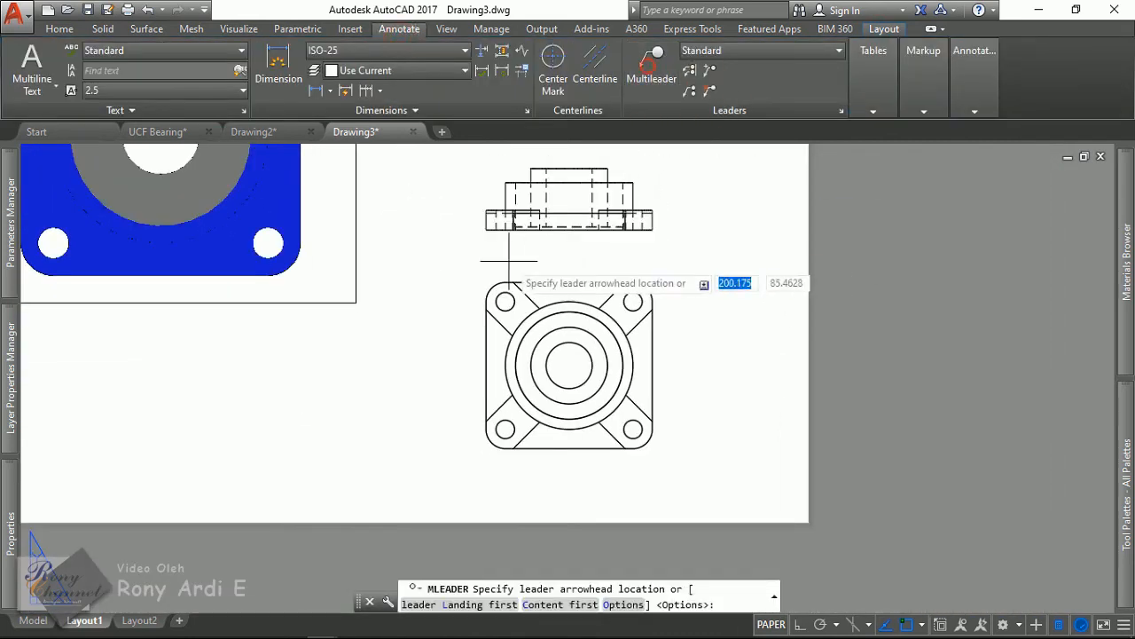
pyautogui.scroll(4, 501, 241)
pyautogui.click(521, 216)
pyautogui.click(374, 311)
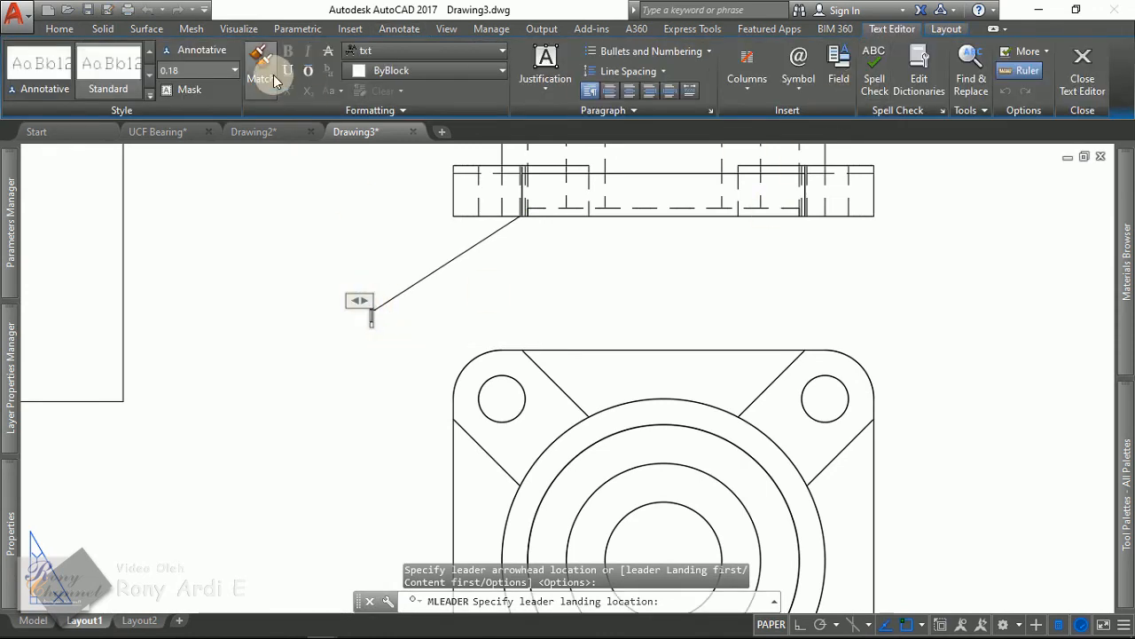
# Step: Set the new multileader's text height to 5
pyautogui.click(185, 70)
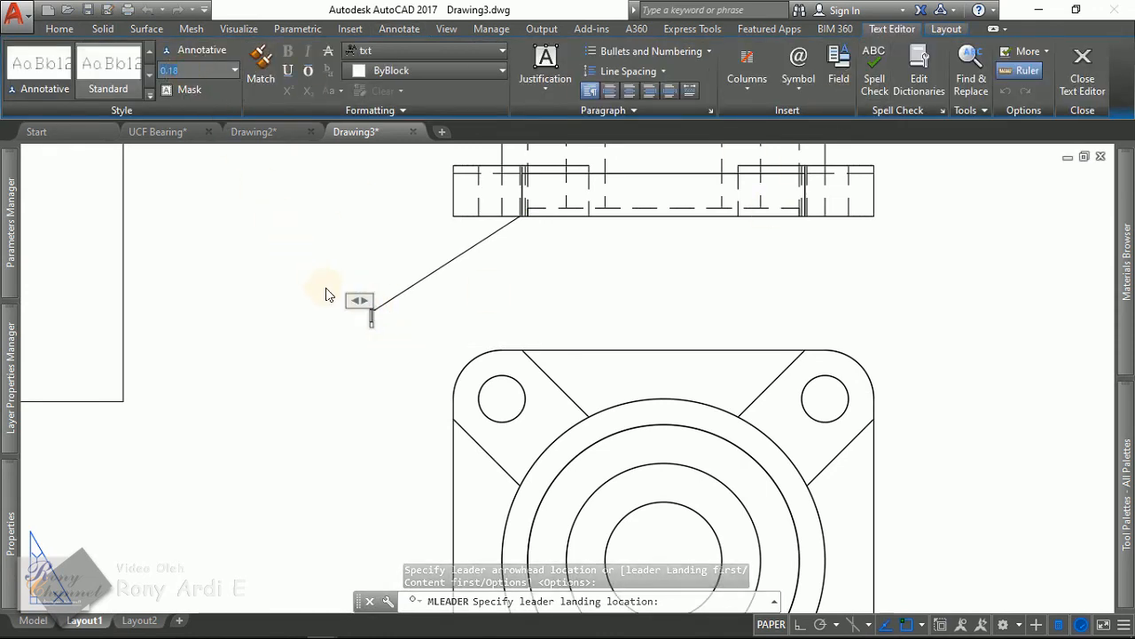
pyautogui.moveTo(372, 321); pyautogui.dragTo(371, 320)
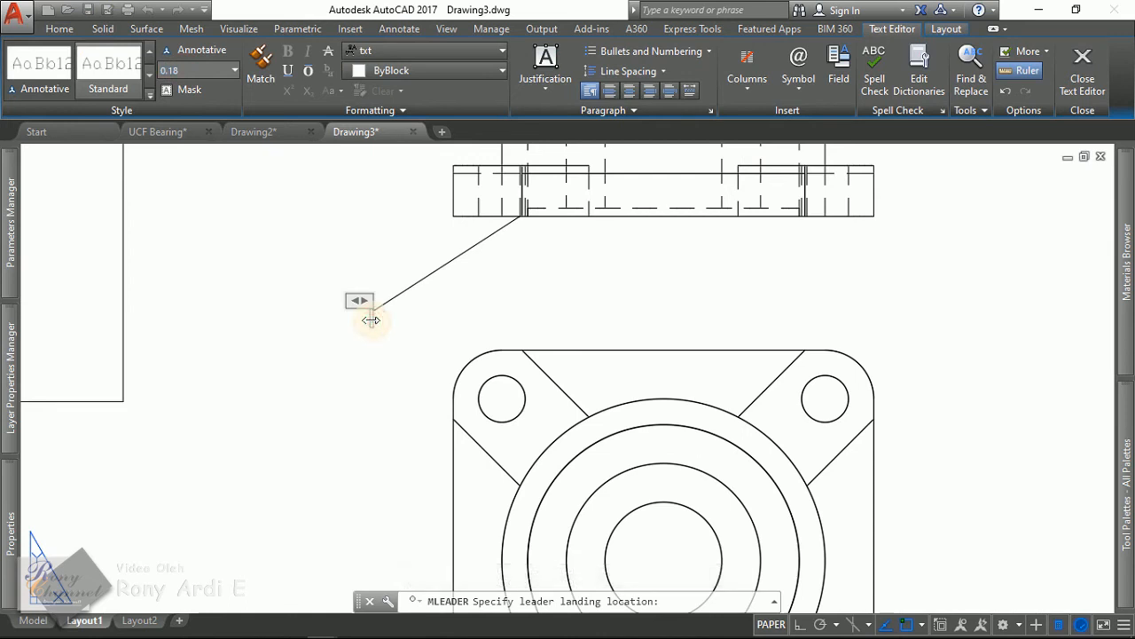
pyautogui.click(202, 74)
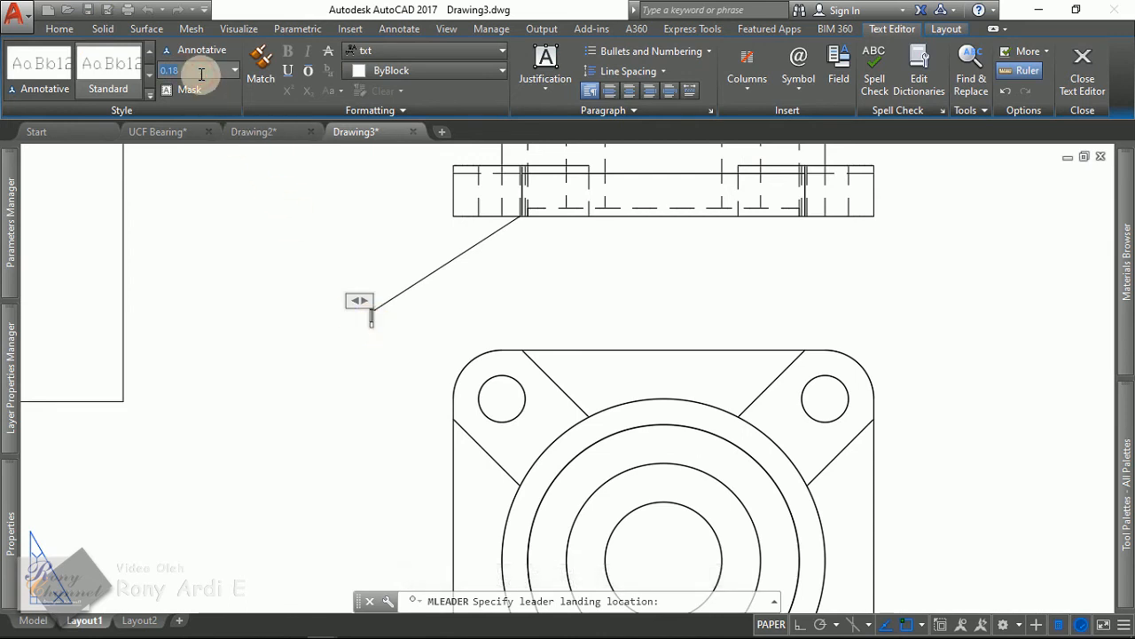
pyautogui.write('5')
pyautogui.press('Return')
pyautogui.scroll(-2, 522, 169)
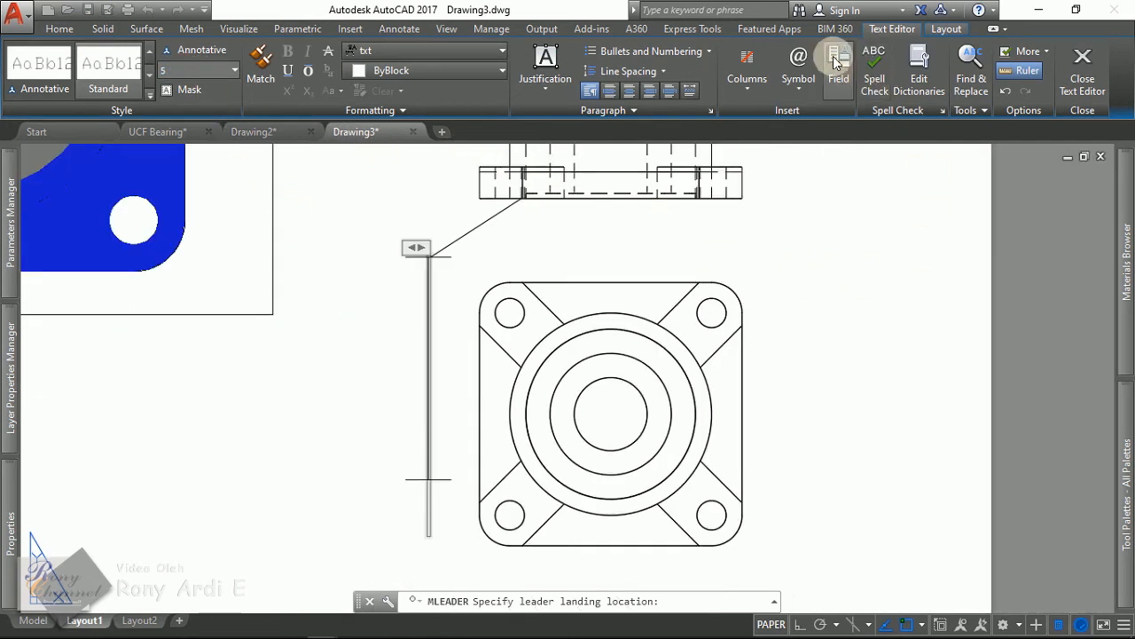
# Step: Start an Object field in the leader text and pick the projected drawing view as its source object
pyautogui.click(834, 59)
pyautogui.click(592, 270)
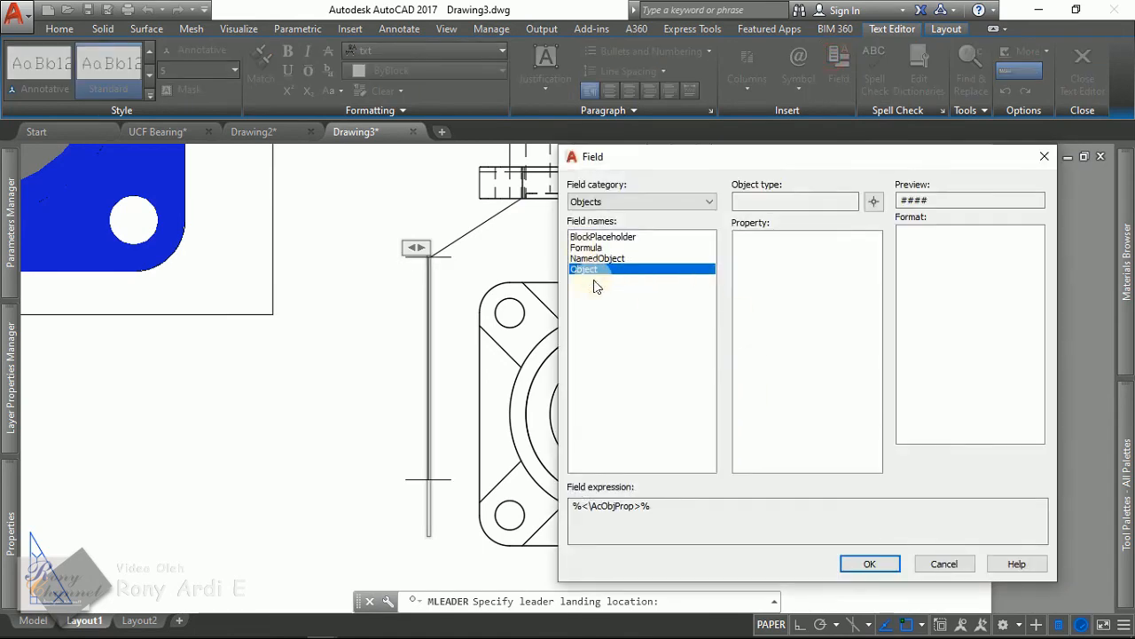
pyautogui.click(874, 201)
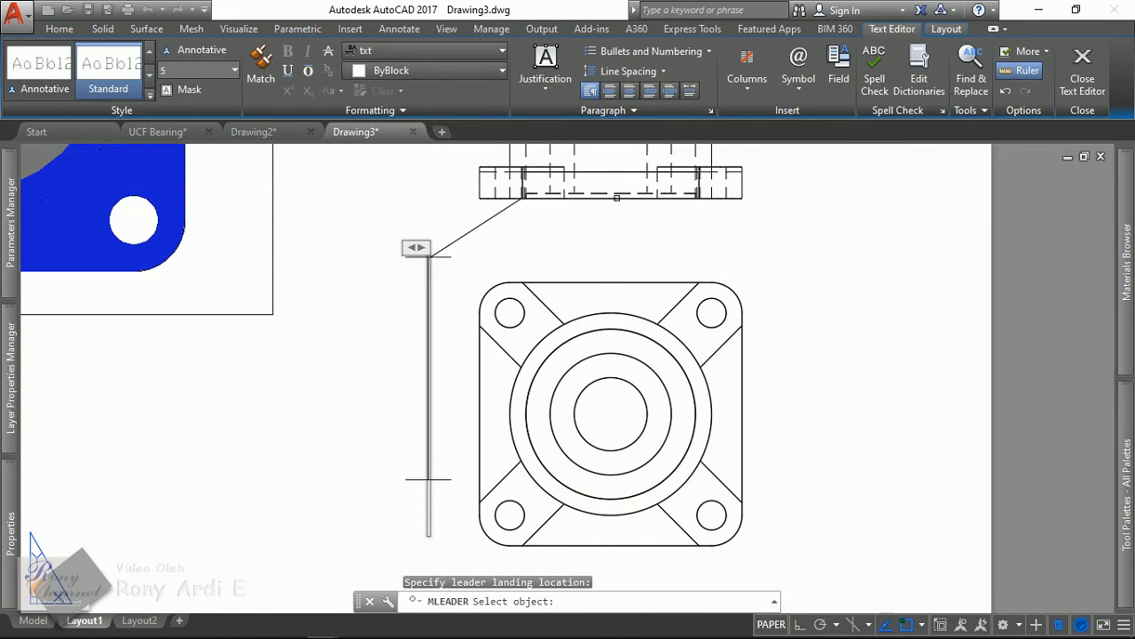
pyautogui.click(617, 197)
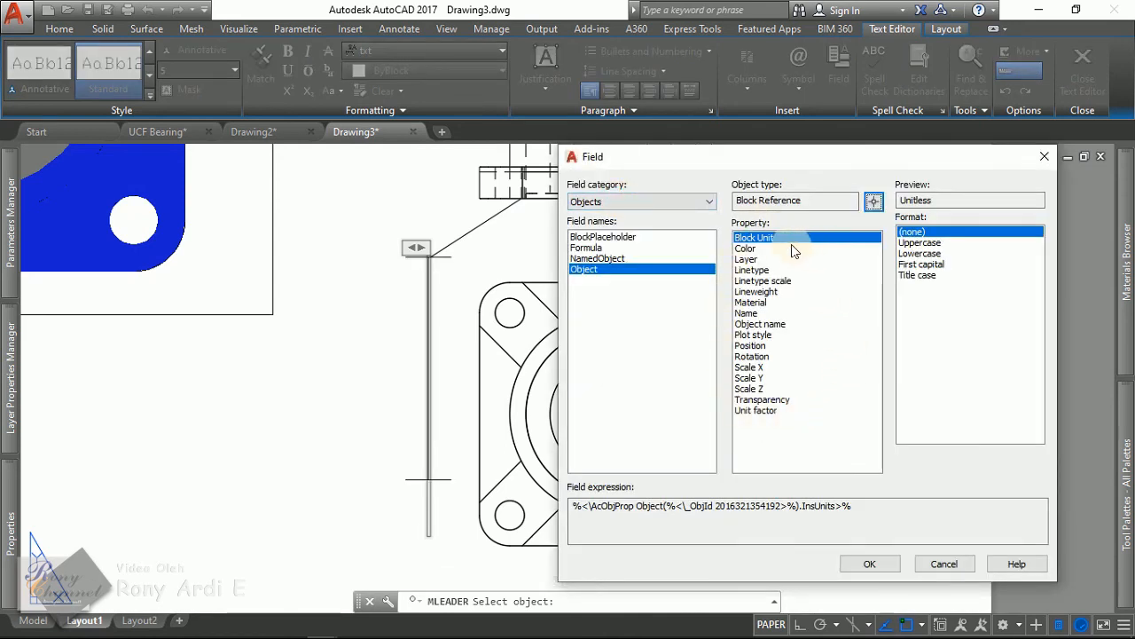
# Step: Examine the BlockPlaceholder, Formula and NamedObject field types for a usable bearing property
pyautogui.click(612, 237)
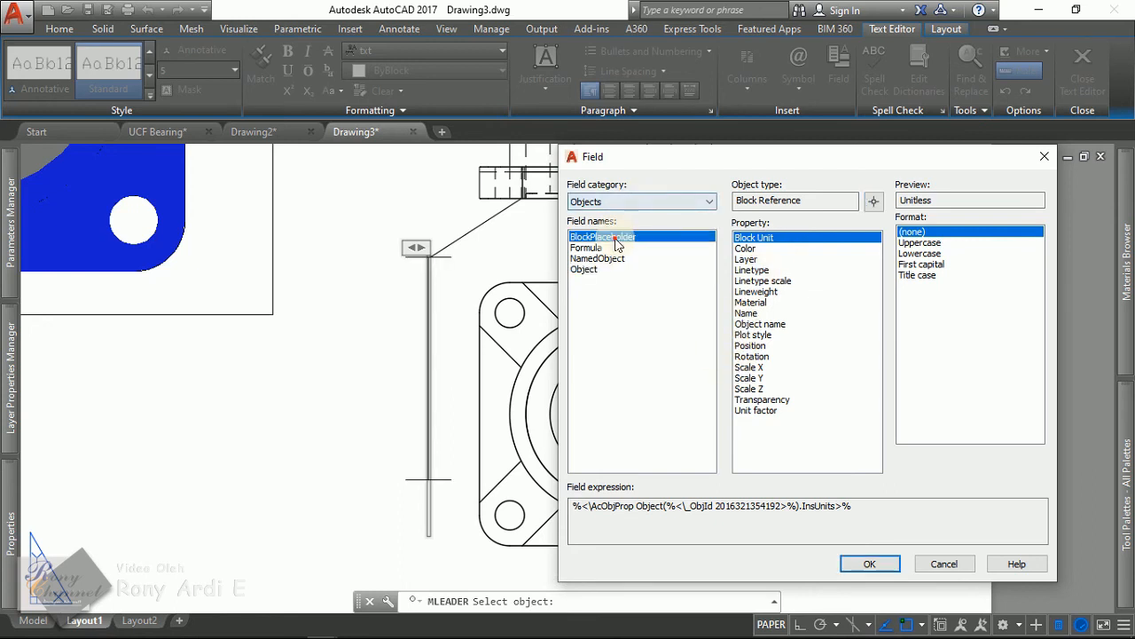
pyautogui.click(742, 202)
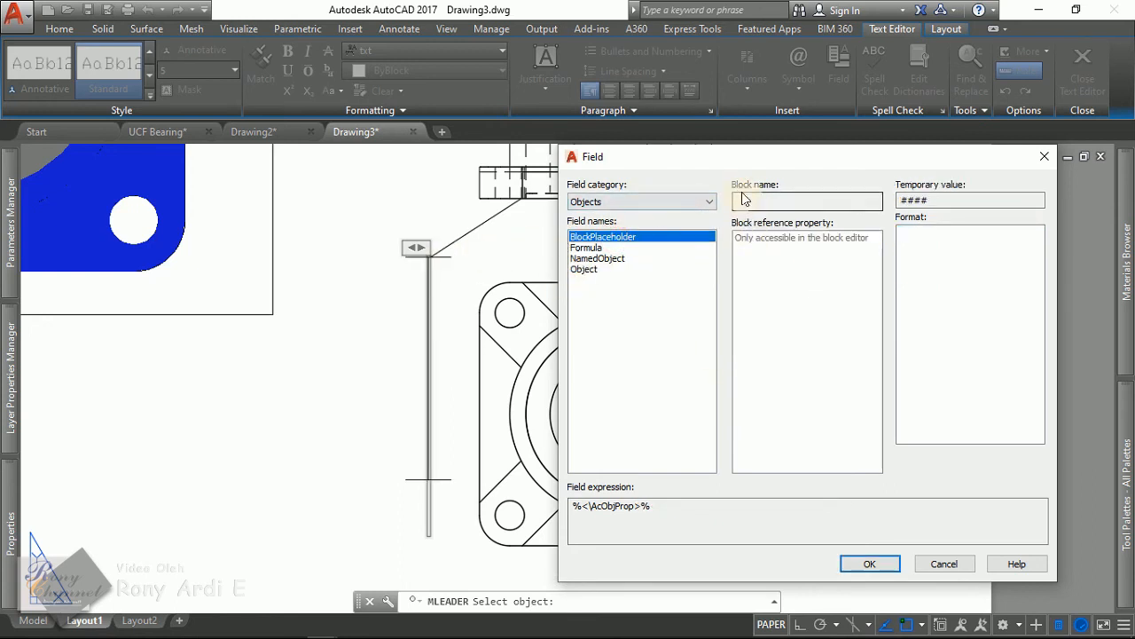
pyautogui.click(659, 201)
pyautogui.click(659, 201)
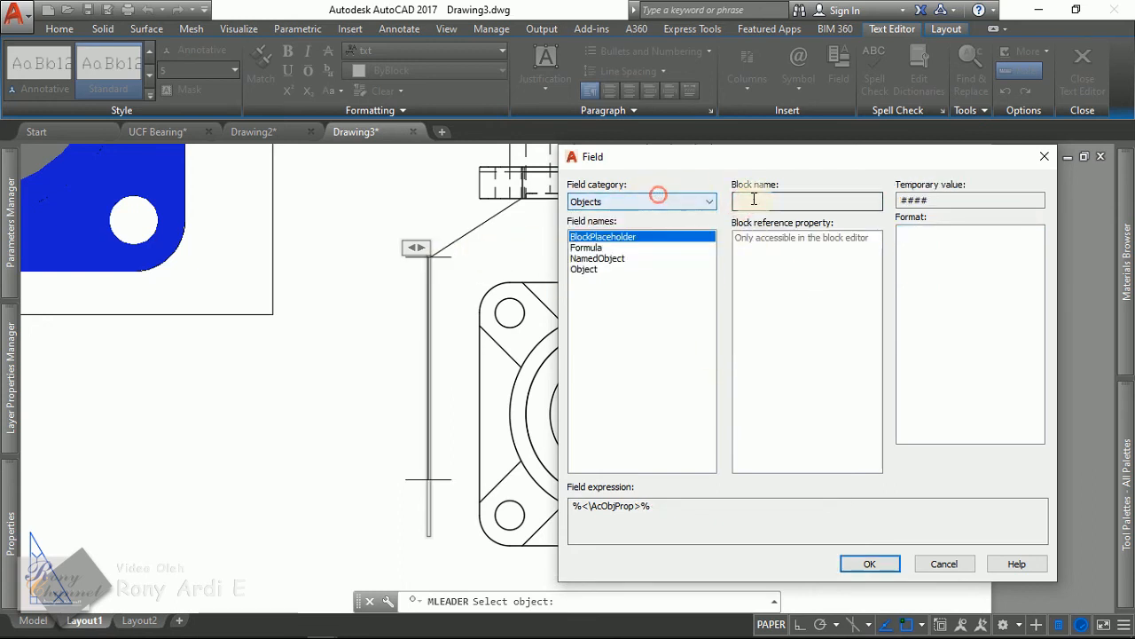
pyautogui.click(752, 201)
pyautogui.click(607, 258)
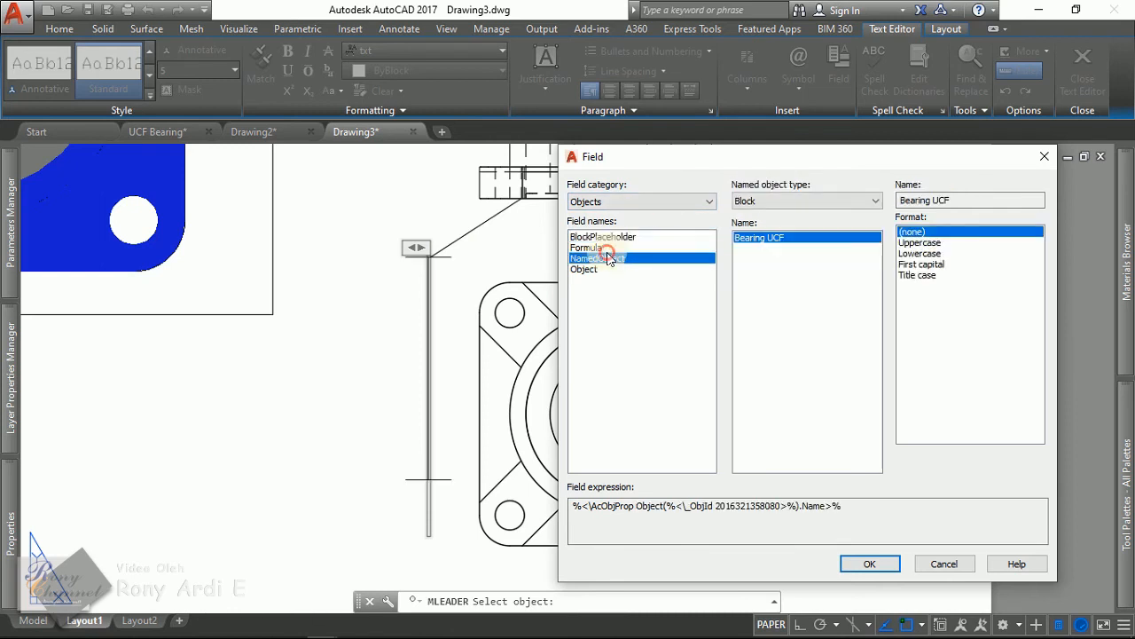
pyautogui.click(596, 248)
pyautogui.click(598, 259)
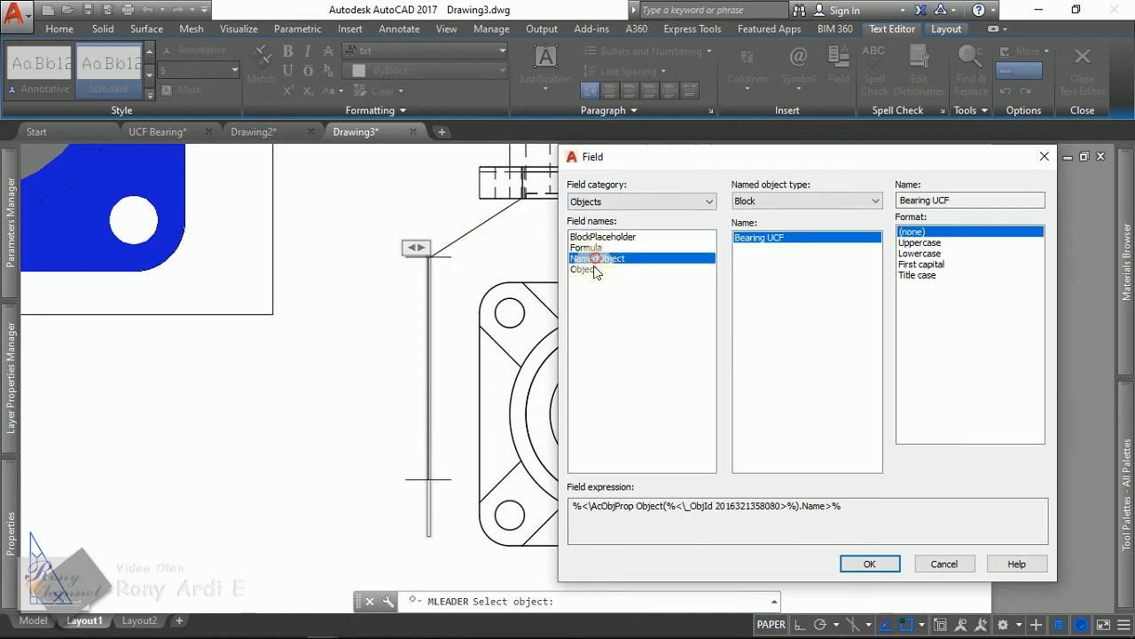
pyautogui.click(764, 238)
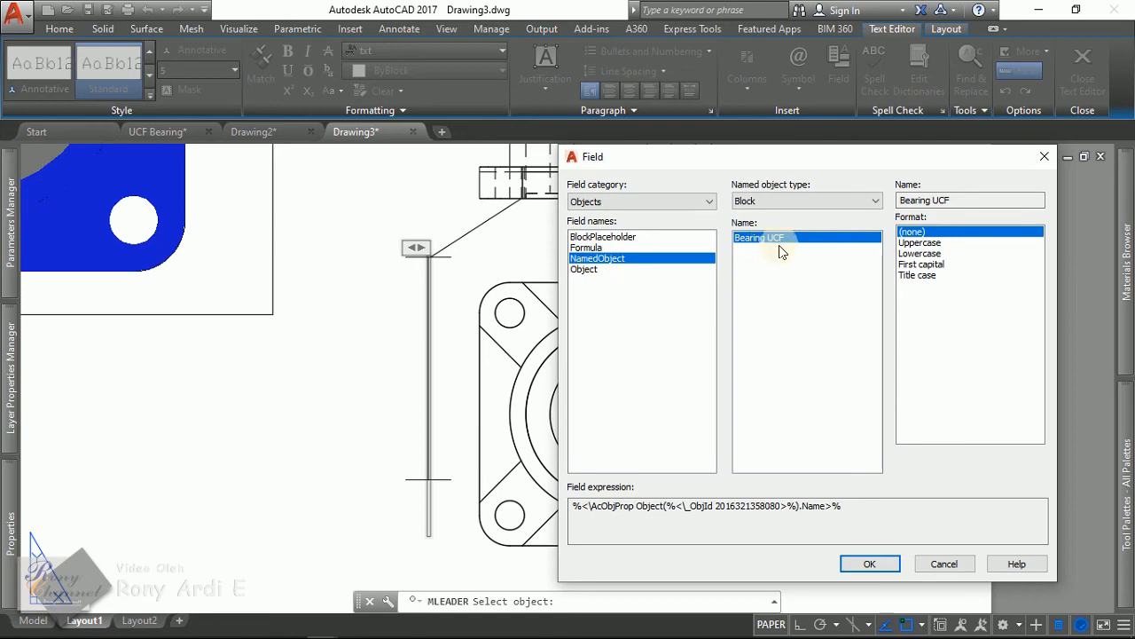
# Step: Try the Object field again with the projected view as source, check its available properties, and cancel the field
pyautogui.click(583, 269)
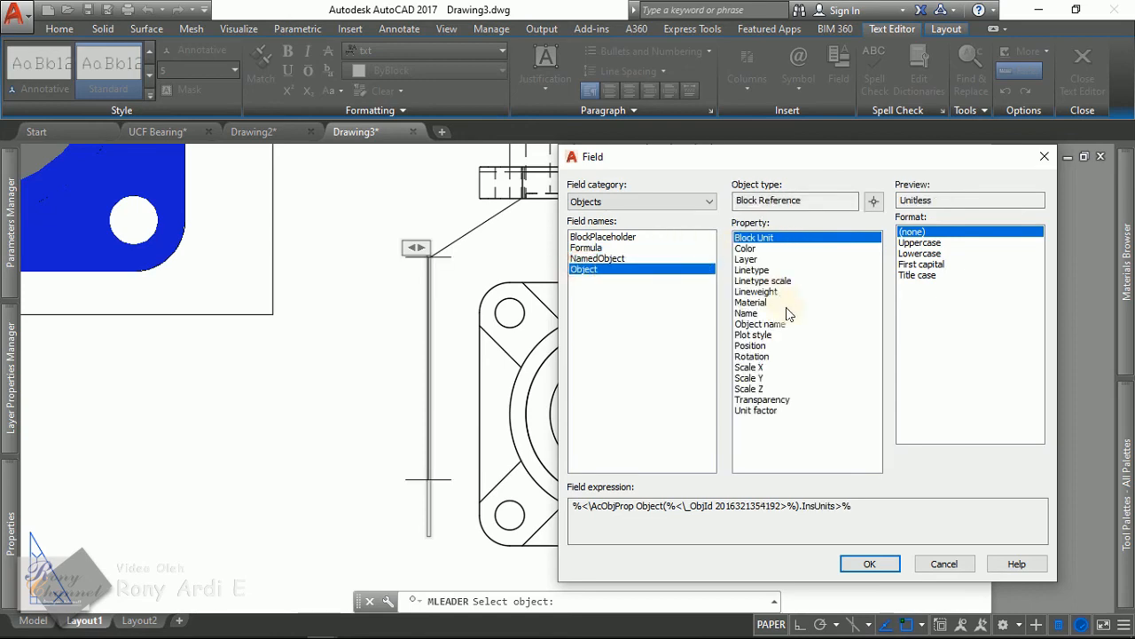
pyautogui.click(874, 201)
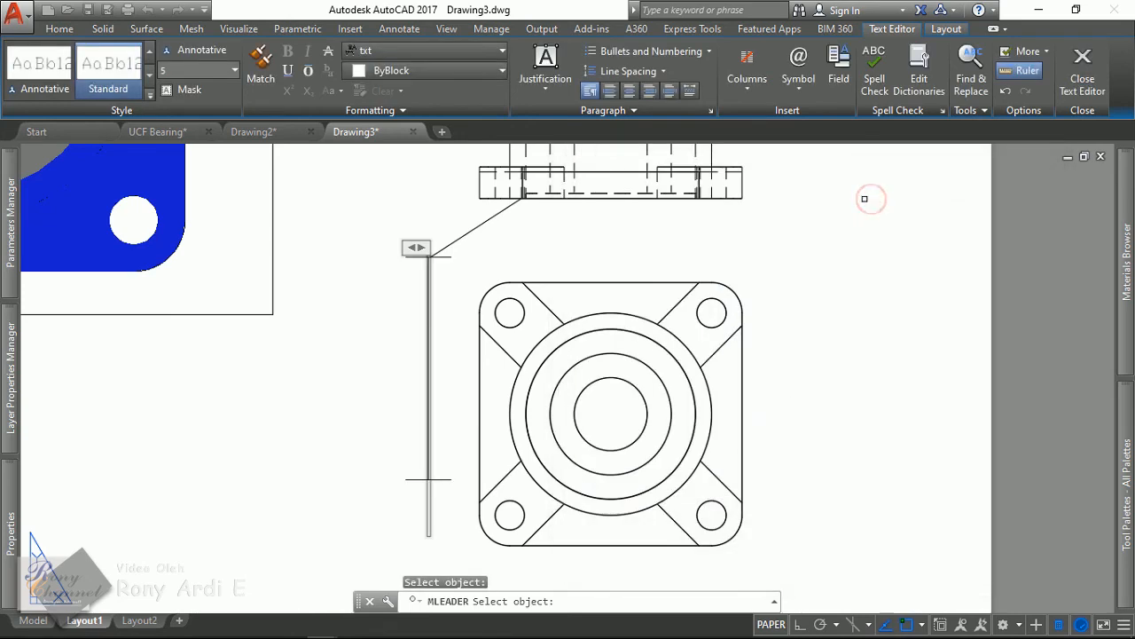
pyautogui.click(665, 194)
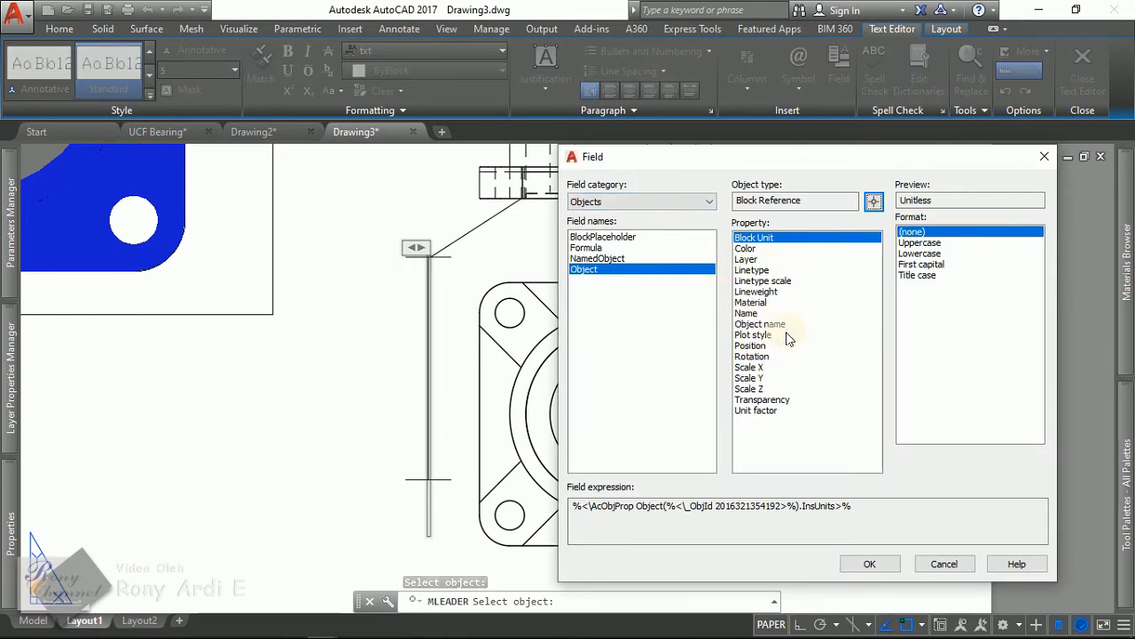
pyautogui.click(944, 563)
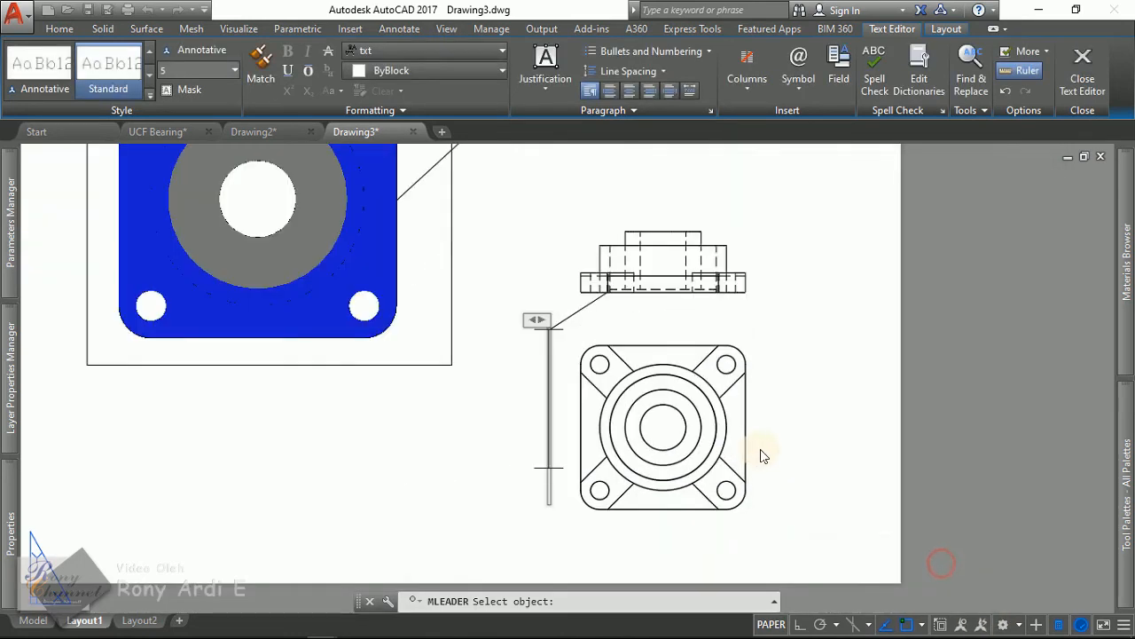
# Step: Finish the empty leader text and delete the multileader attached to the projected view
pyautogui.scroll(-2, 762, 450)
pyautogui.click(721, 379)
pyautogui.scroll(2, 663, 367)
pyautogui.click(663, 369)
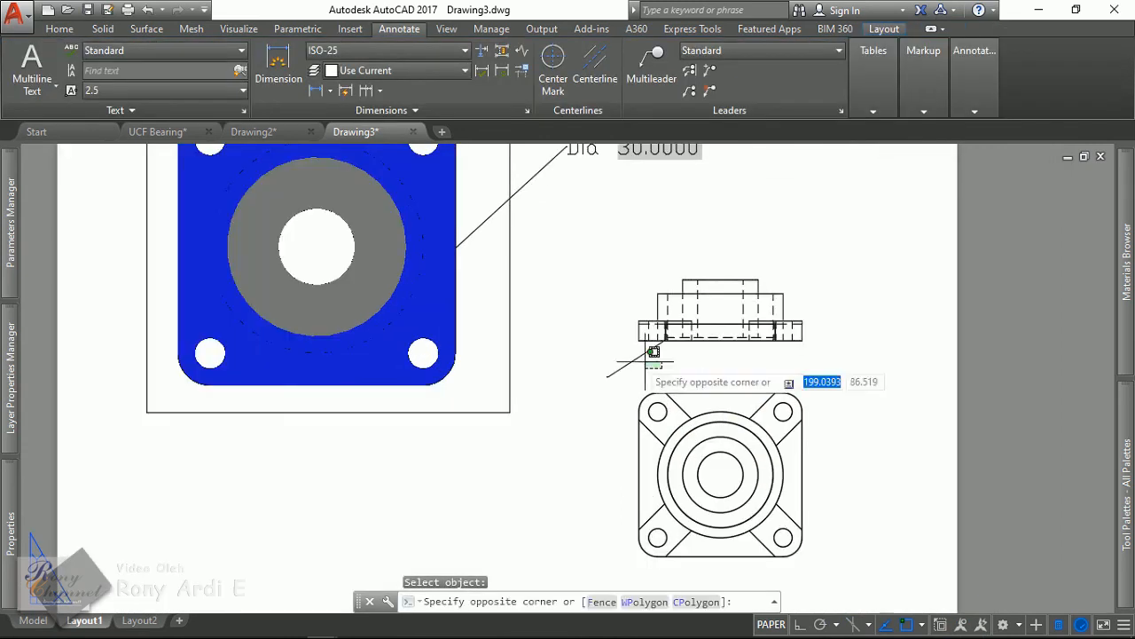
pyautogui.click(626, 357)
pyautogui.press('Delete')
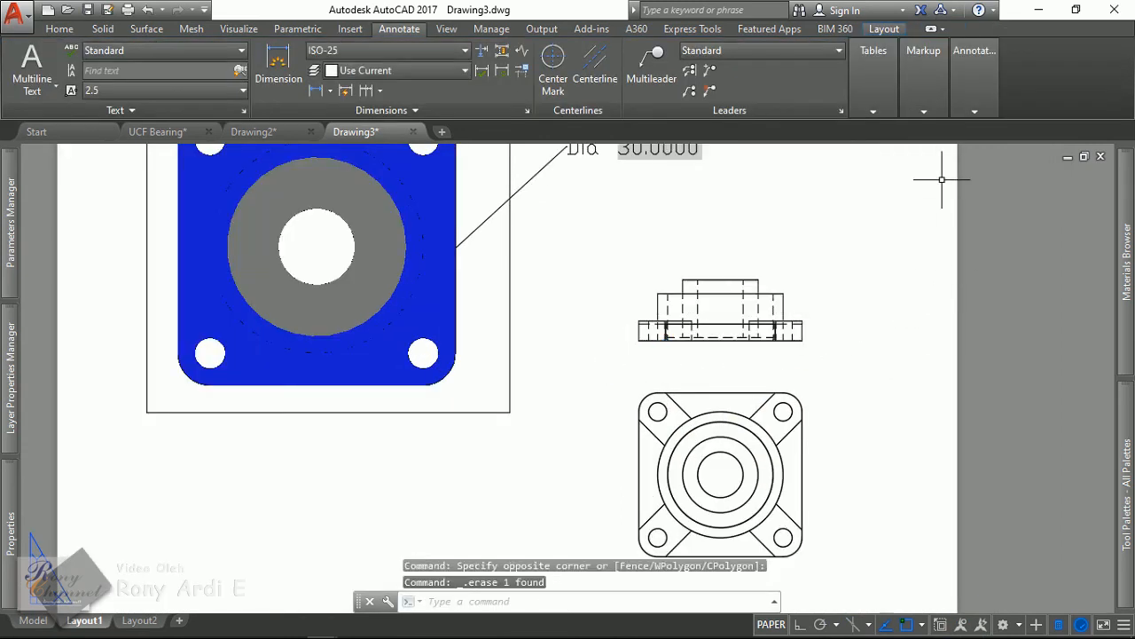
pyautogui.click(889, 34)
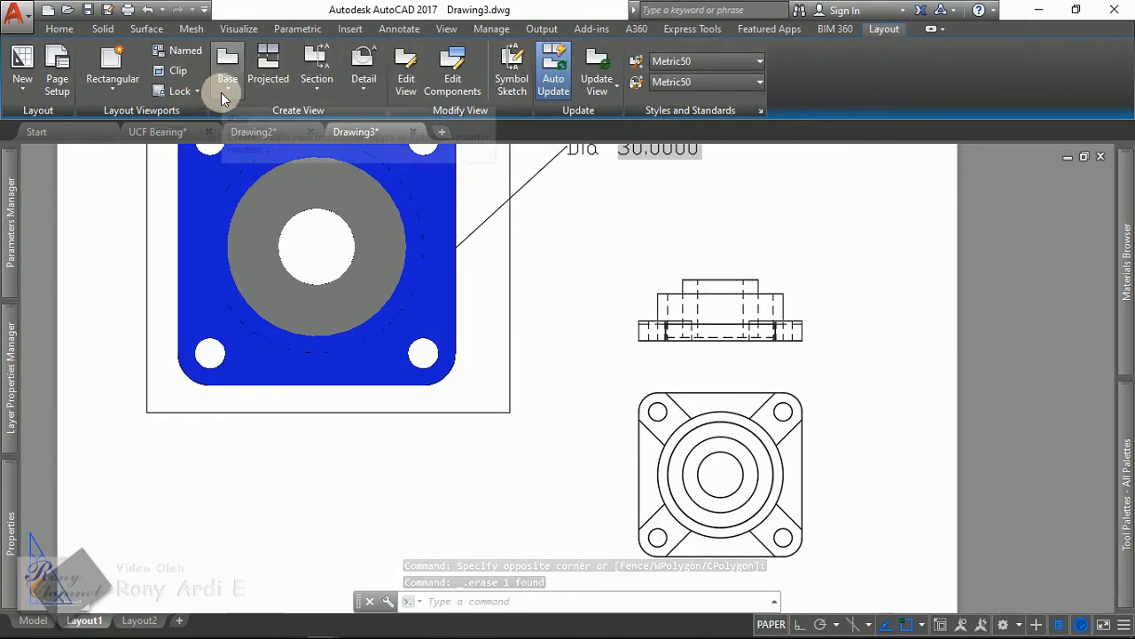
pyautogui.click(228, 84)
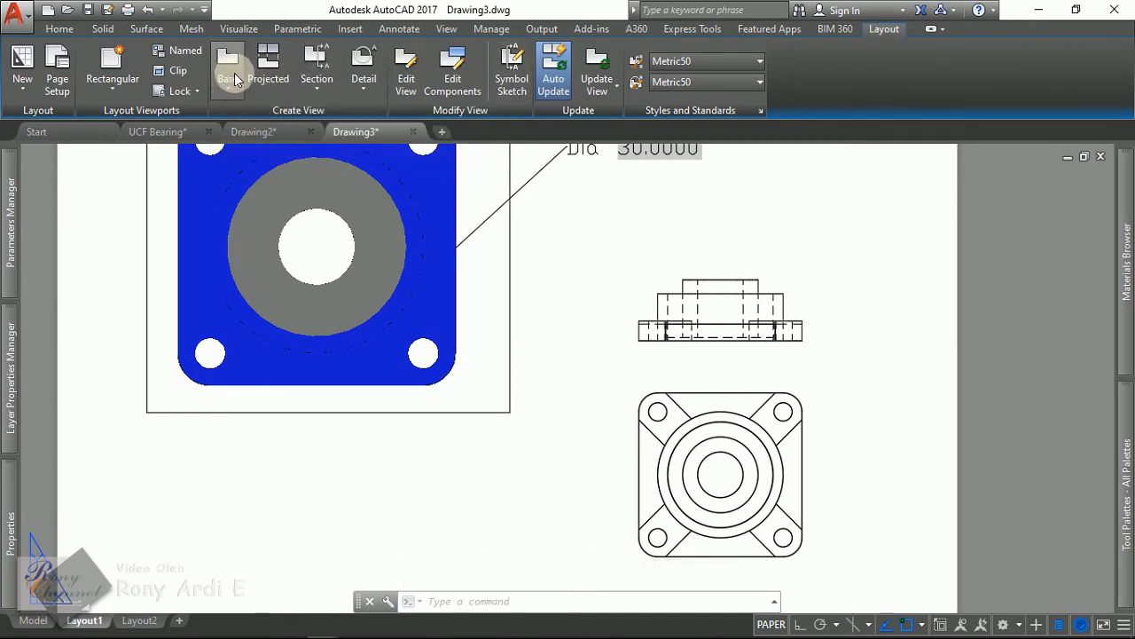
pyautogui.click(229, 96)
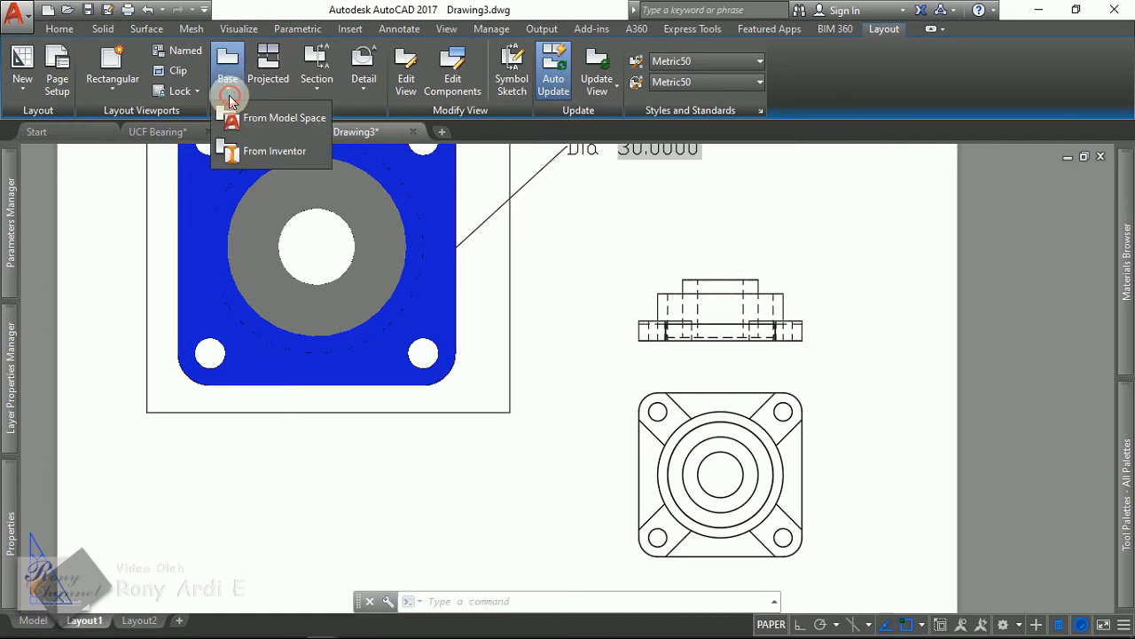
pyautogui.click(871, 270)
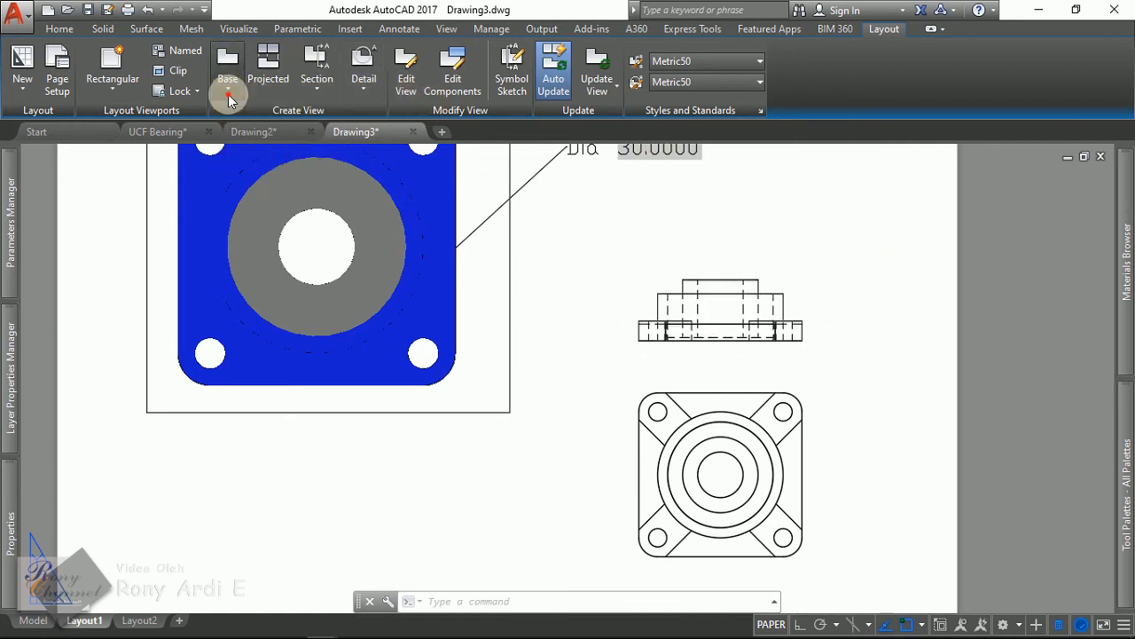
pyautogui.click(225, 89)
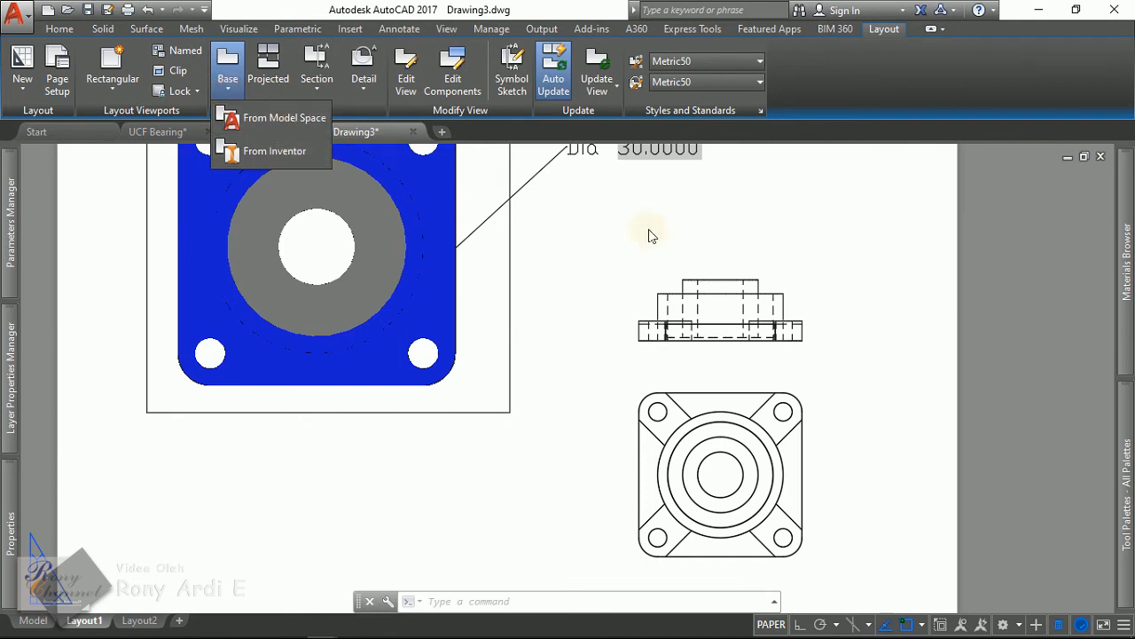
pyautogui.click(834, 317)
pyautogui.scroll(-2, 837, 317)
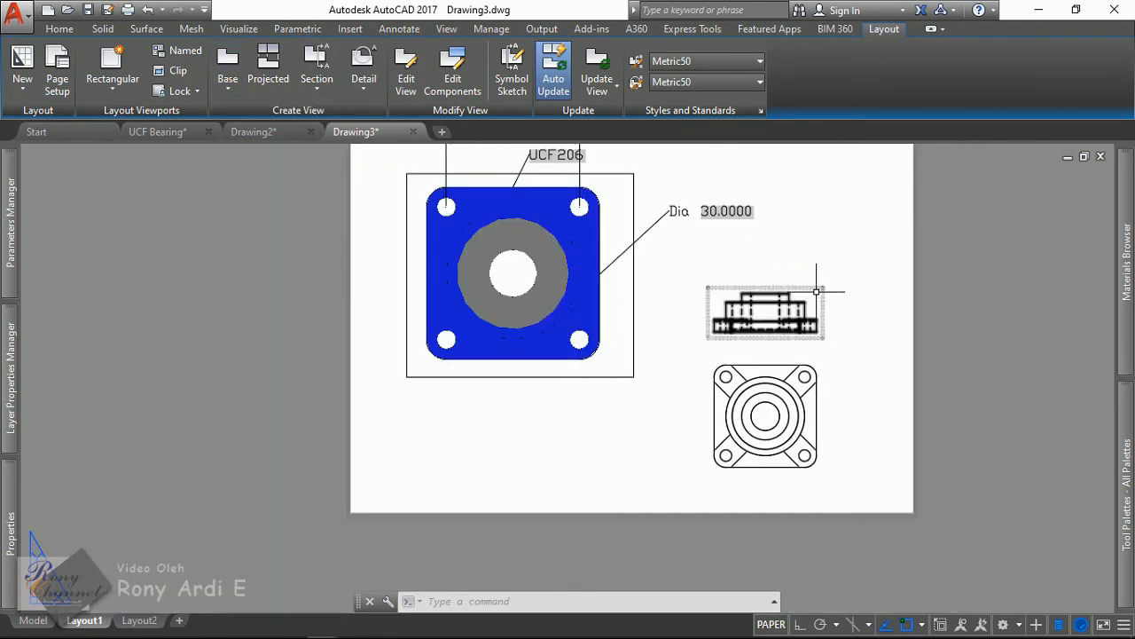
# Step: Check the quick properties of the projected and base drawing views, including alignment and standard scale, and clear the selection
pyautogui.click(816, 294)
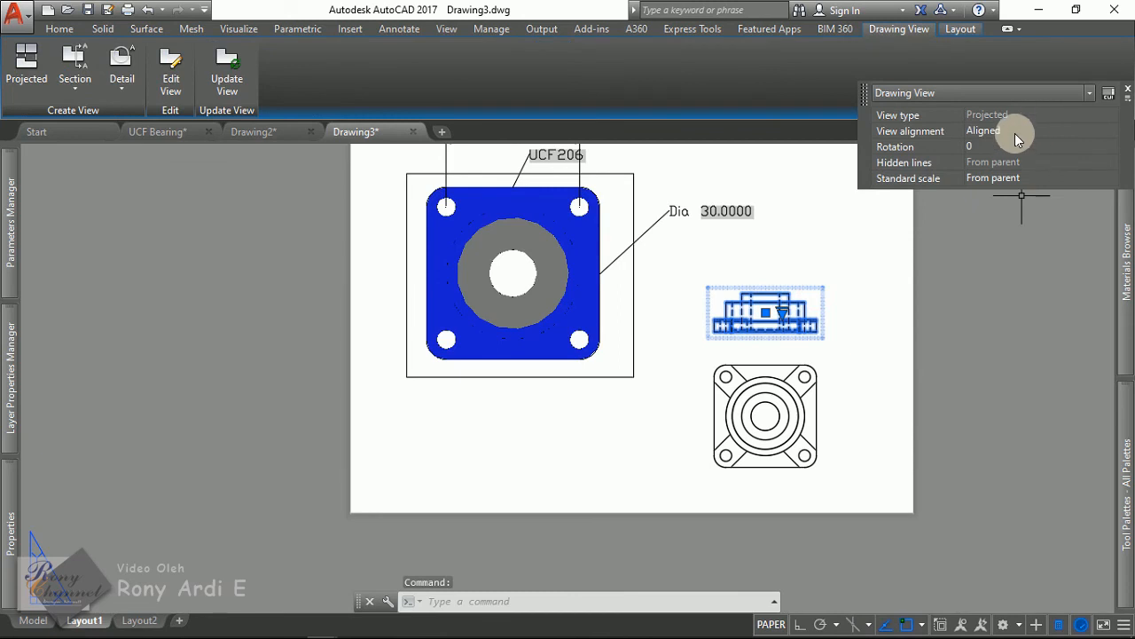
pyautogui.click(1014, 133)
pyautogui.click(1012, 180)
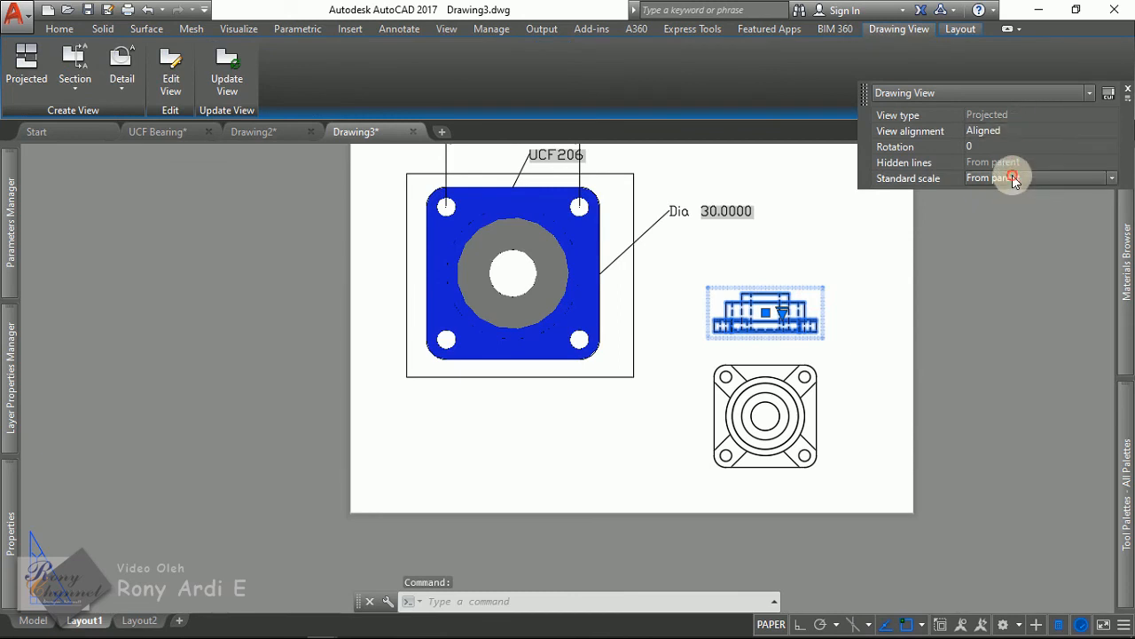
pyautogui.click(1012, 180)
pyautogui.click(1012, 180)
pyautogui.click(809, 394)
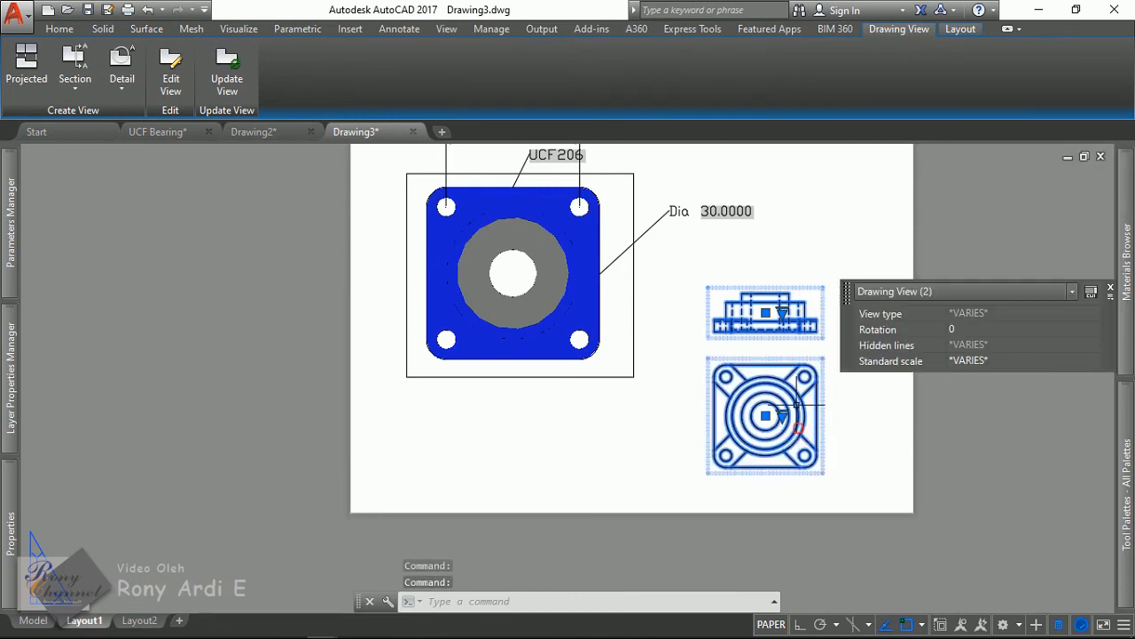
pyautogui.press('Escape')
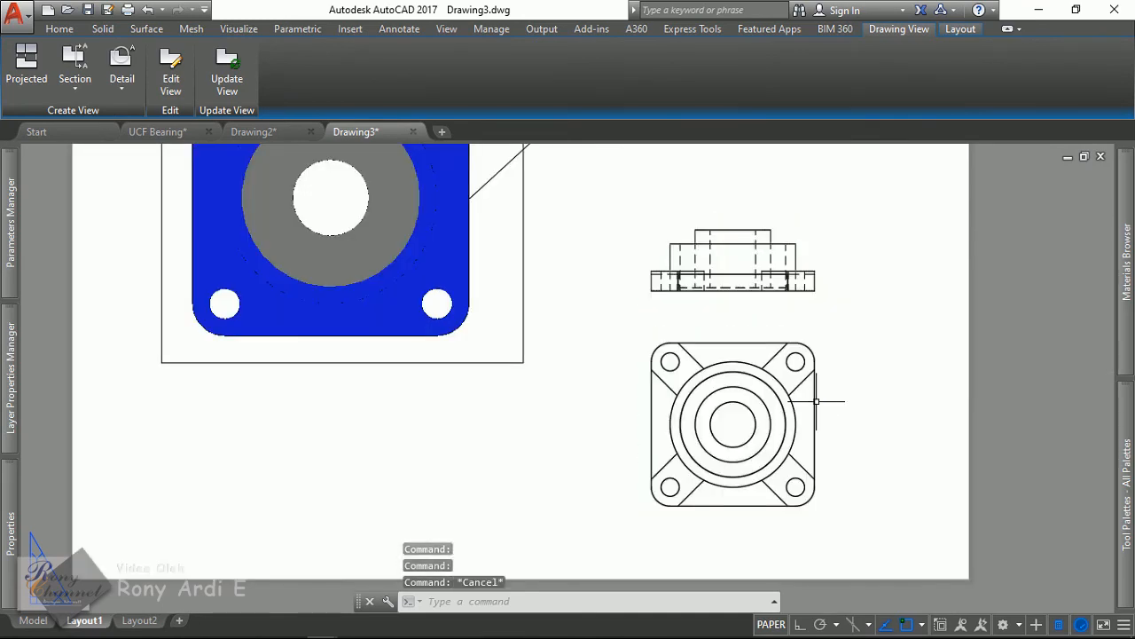
# Step: Return Drawing3 to model space and switch to the UCF Bearing drawing
pyautogui.moveTo(830, 189); pyautogui.dragTo(806, 275, button='middle')
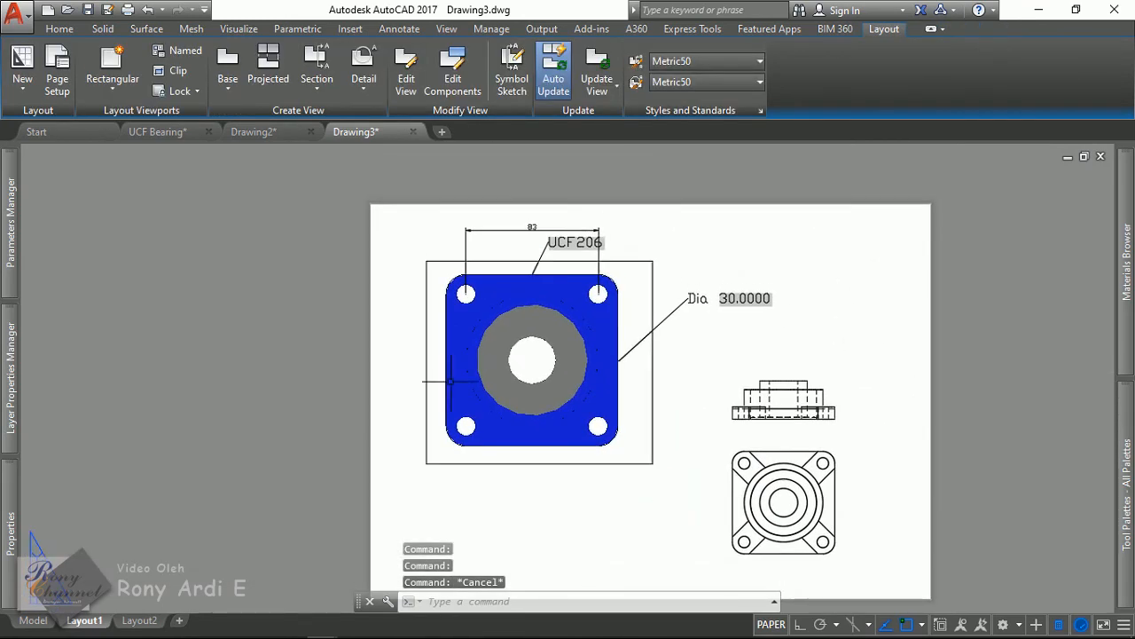
pyautogui.click(33, 620)
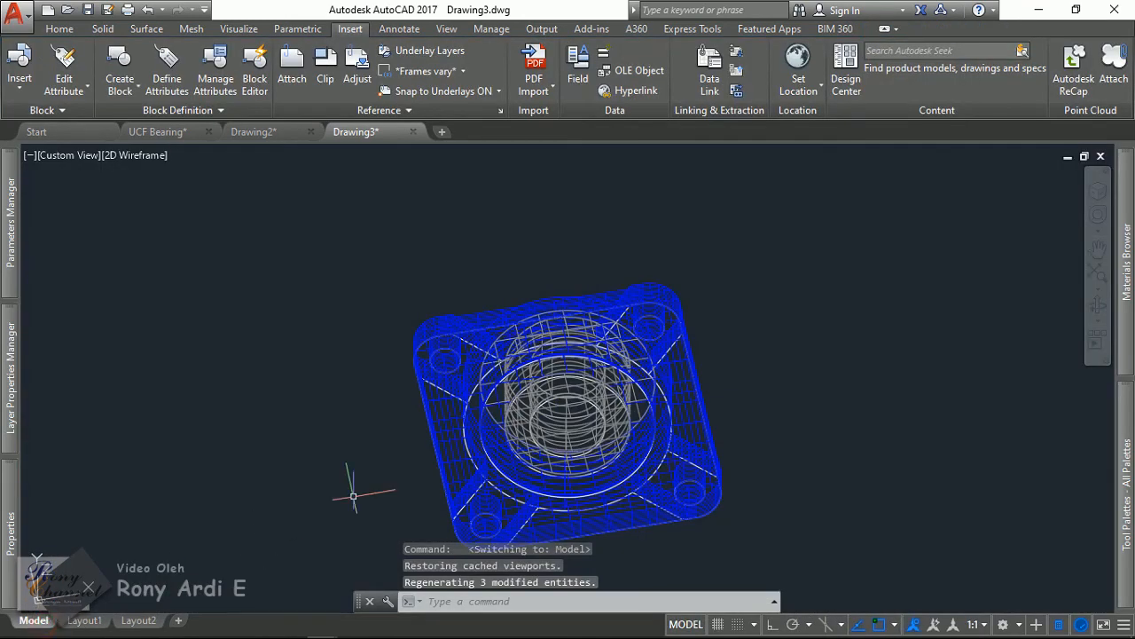
pyautogui.click(159, 133)
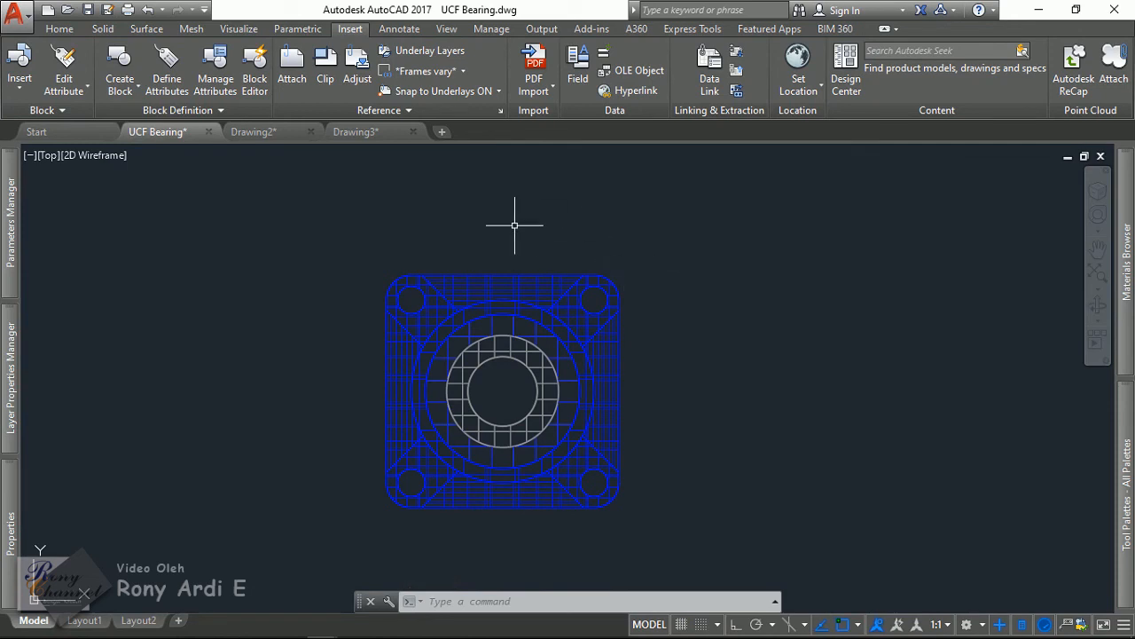
# Step: Set the bearing model's visual style to Realistic and orbit to an oblique view showing its top and front
pyautogui.click(49, 158)
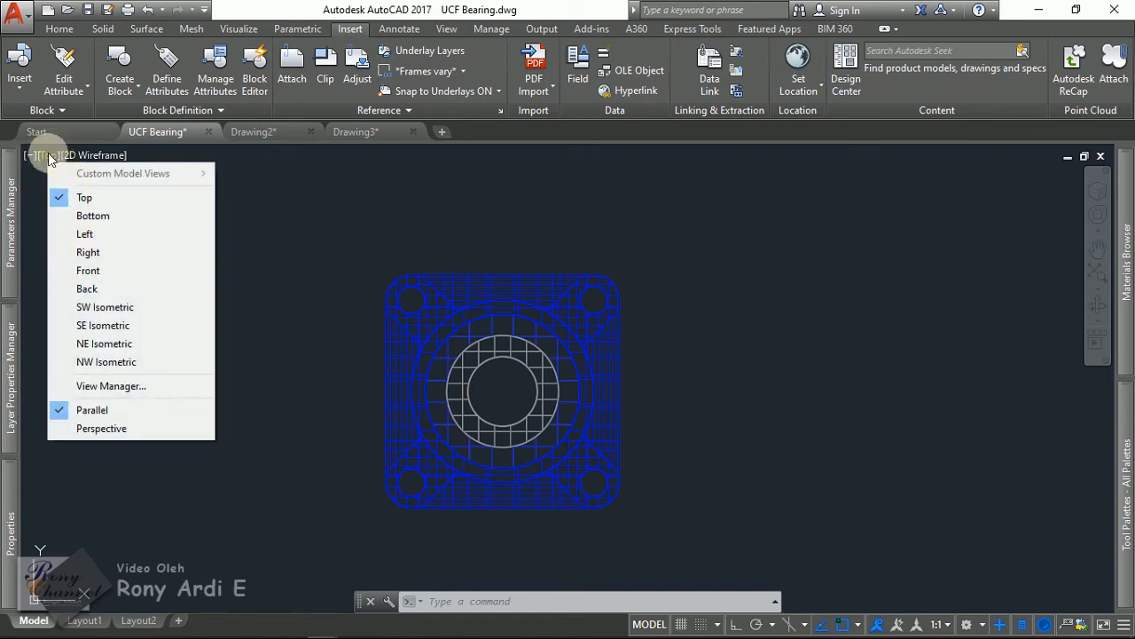
pyautogui.click(71, 156)
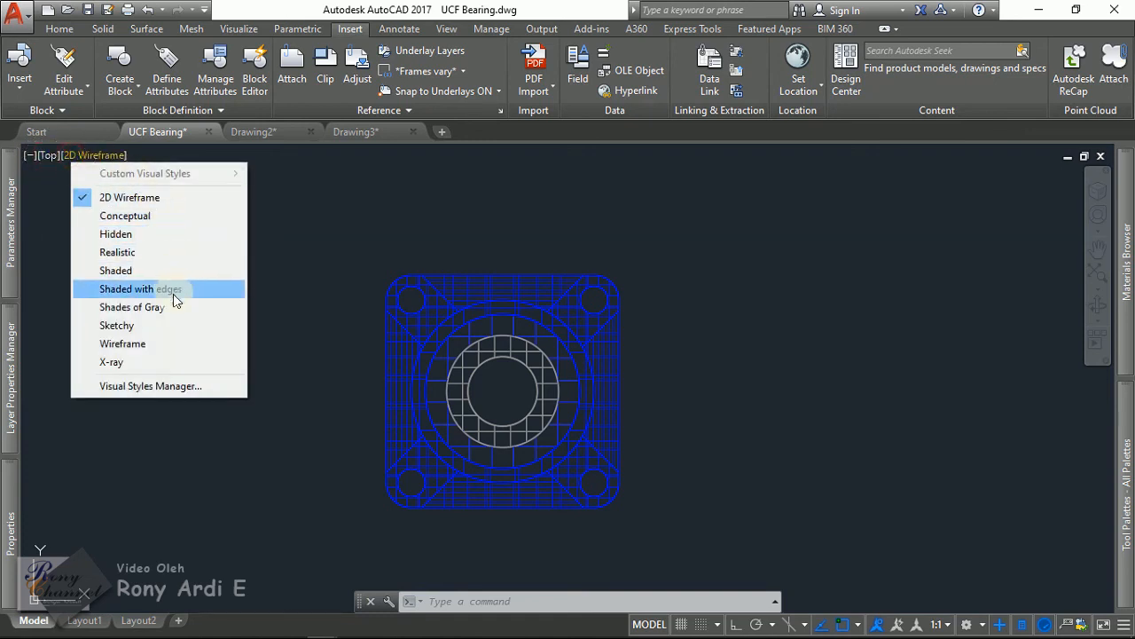
pyautogui.click(156, 254)
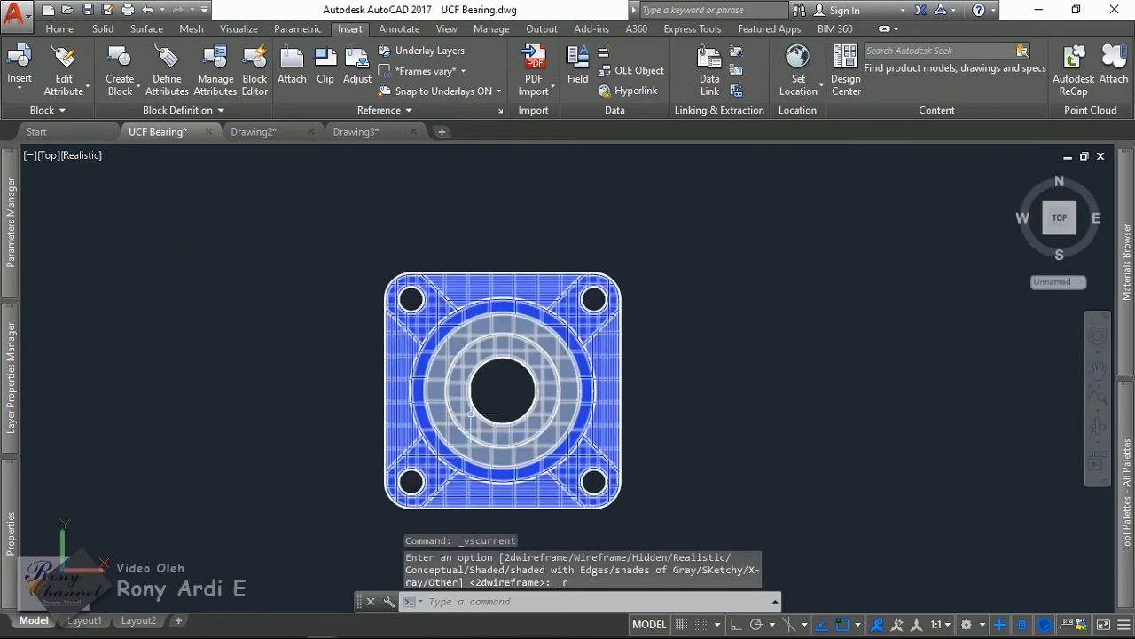
pyautogui.keyDown('shift'); pyautogui.moveTo(373, 450); pyautogui.dragTo(469, 355, button='middle'); pyautogui.keyUp('shift')
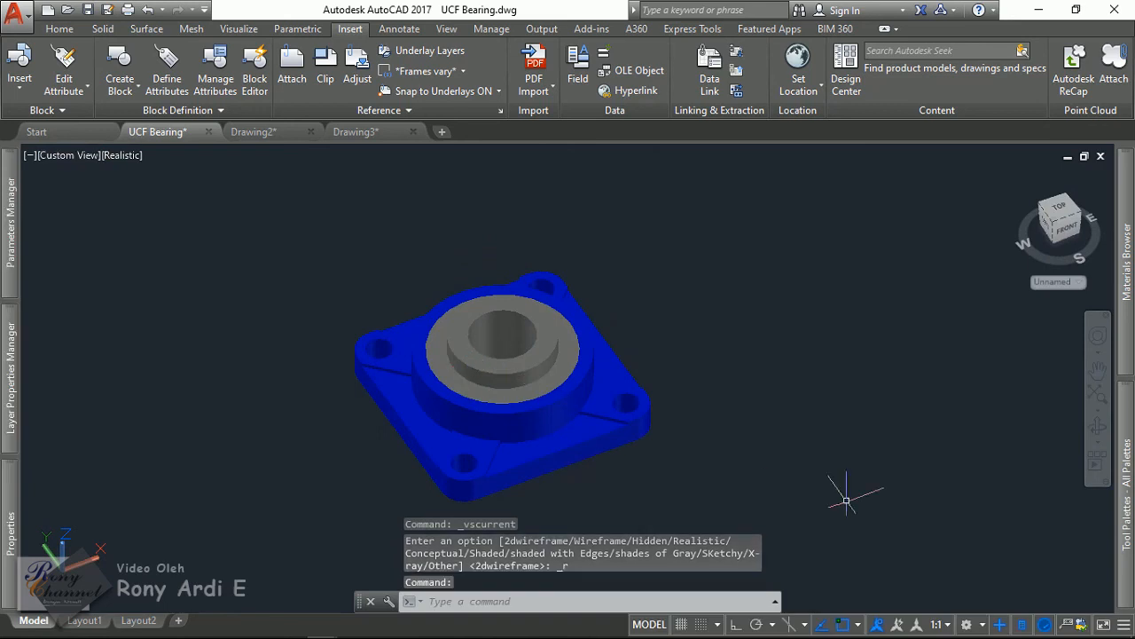
# Step: Check the tool palette containing the Bearing UCF tool and its palette options, and view the bearing model up close
pyautogui.moveTo(1127, 543)
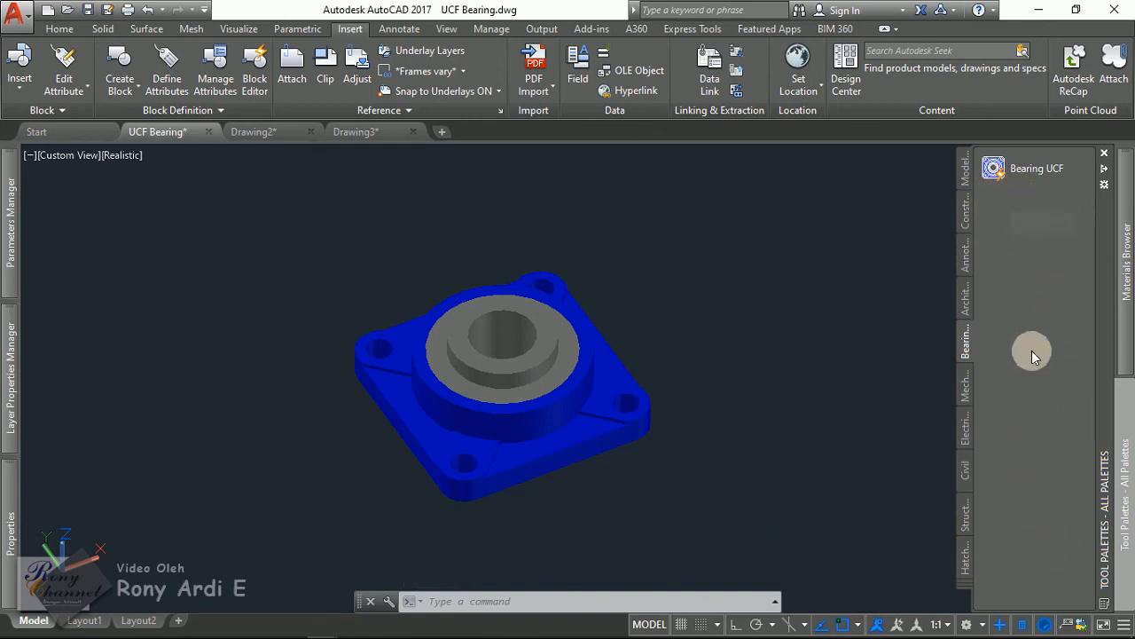
pyautogui.click(1104, 184)
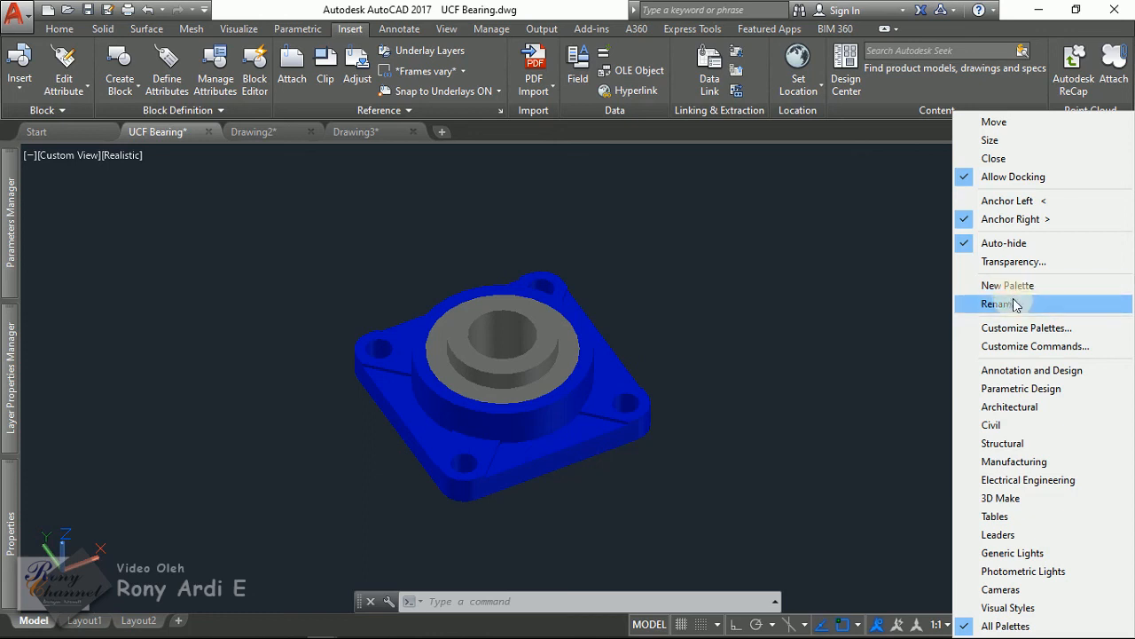
pyautogui.click(892, 293)
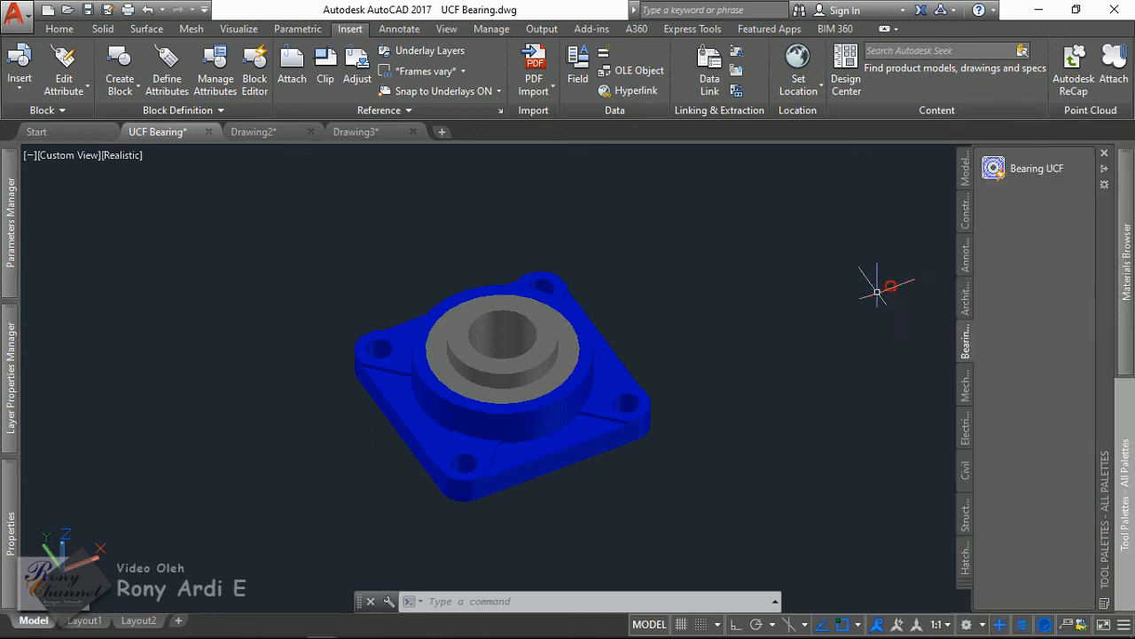
pyautogui.click(847, 304)
pyautogui.click(821, 377)
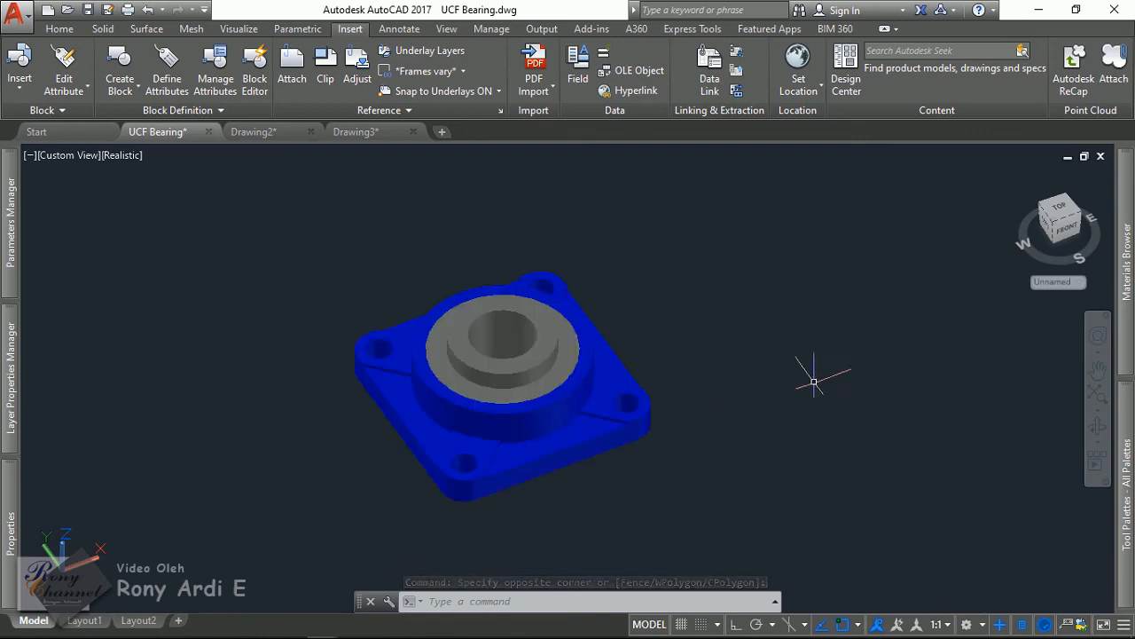
pyautogui.scroll(1, 321, 302)
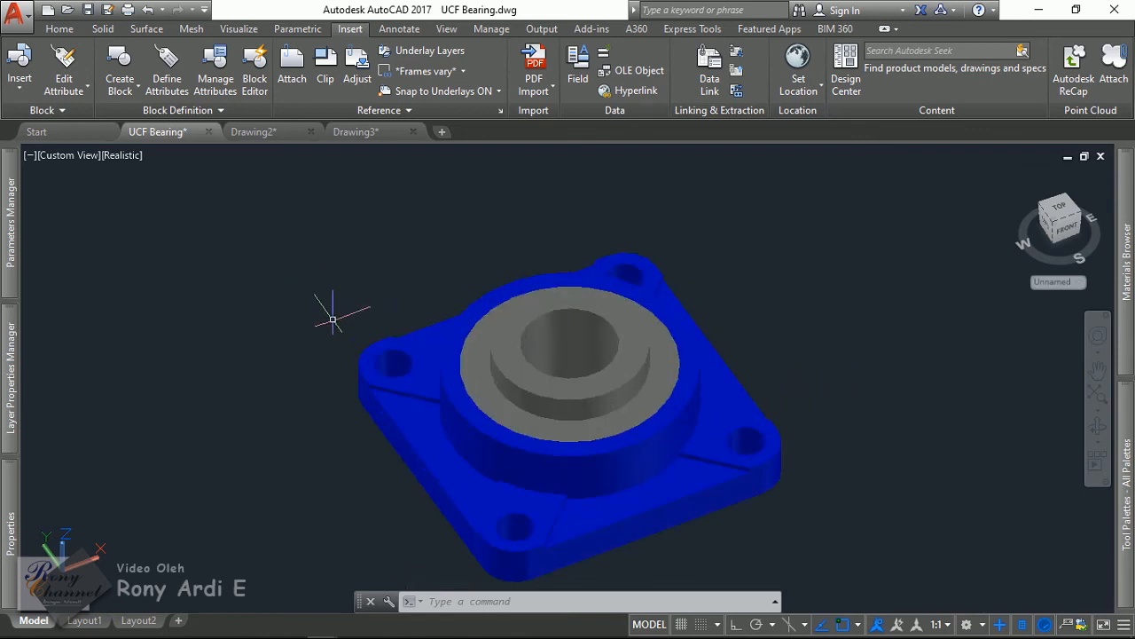
pyautogui.scroll(2, 346, 297)
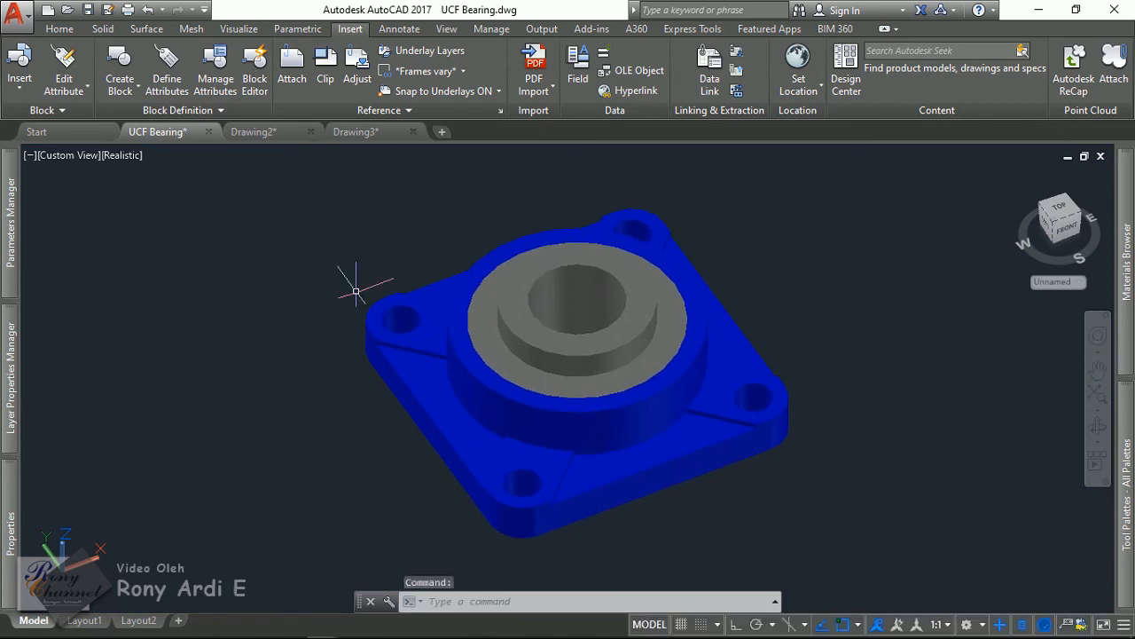